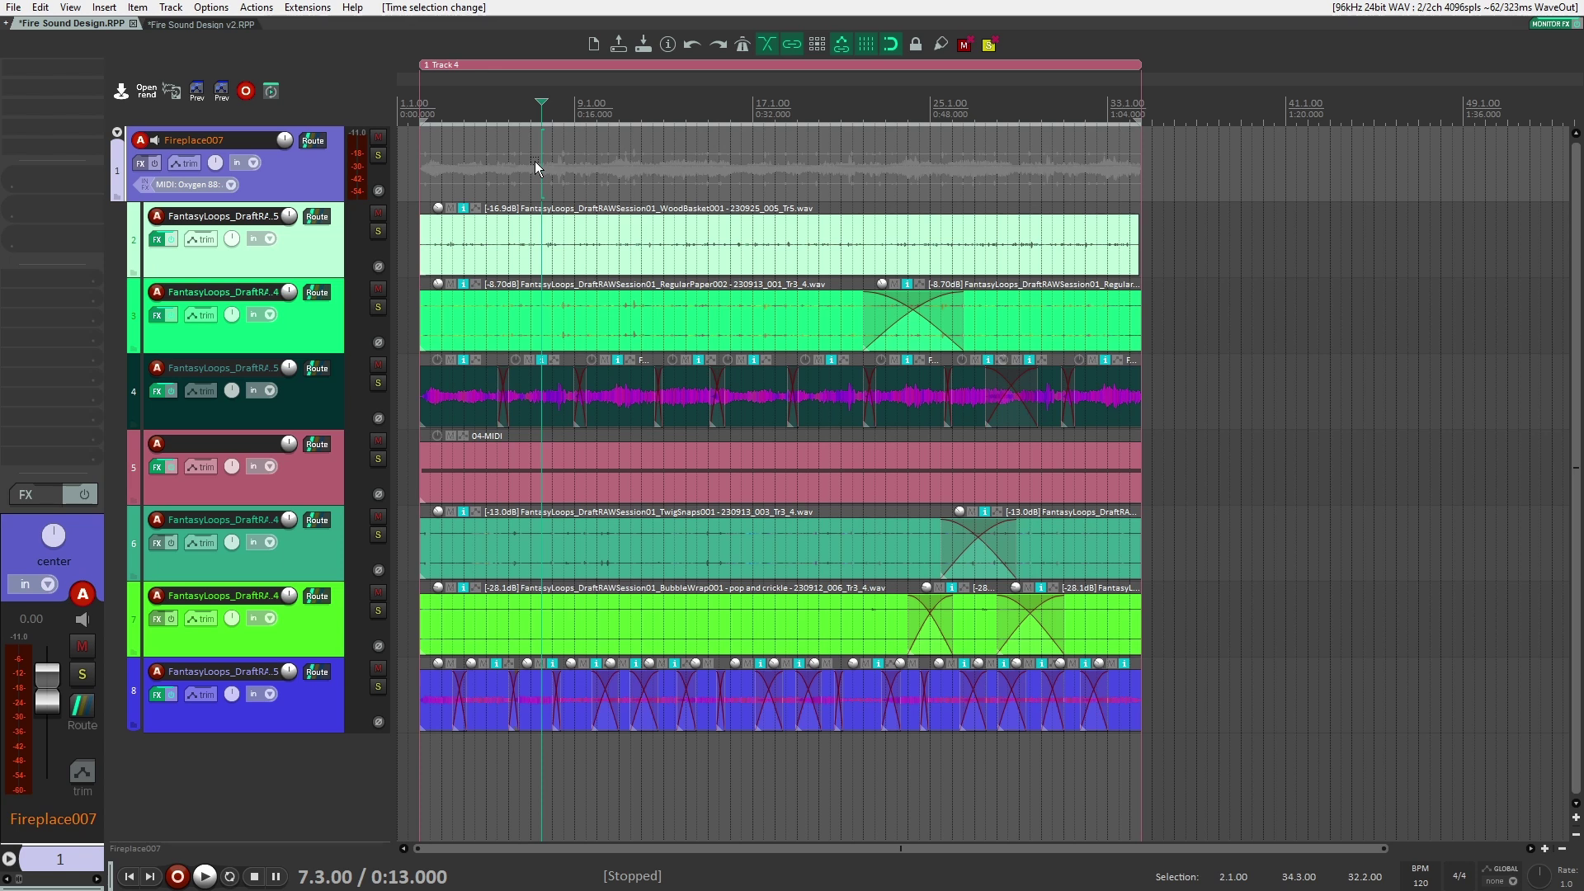
Solo tracks 4, 5 and 8, audition them together, and clear the three solos
{"action": "left_click", "coordinate": [329, 398]}
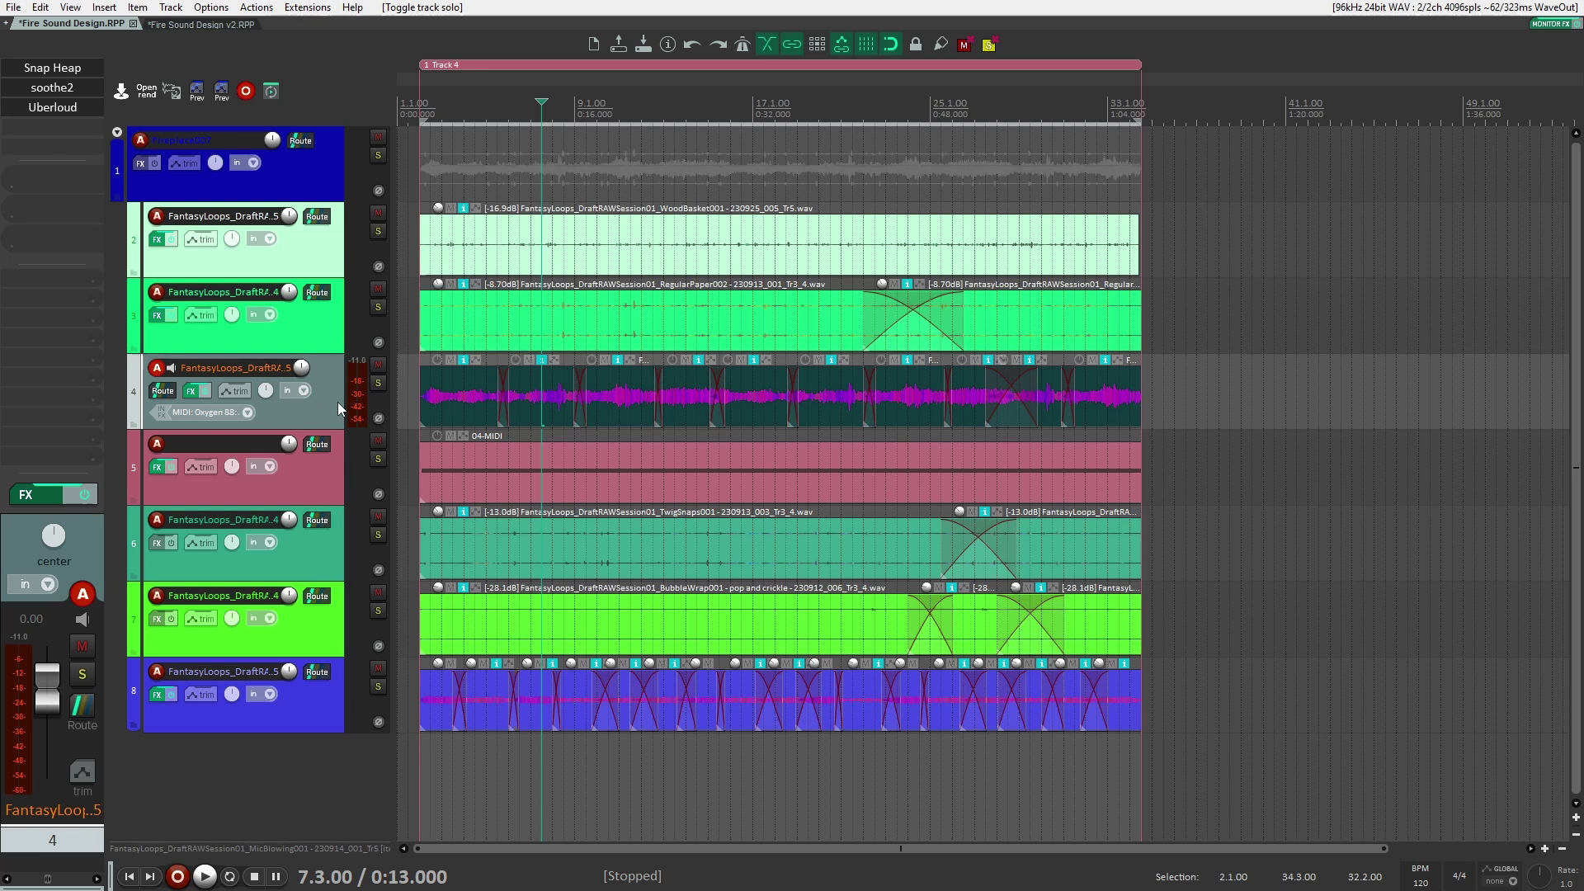
{"action": "left_click", "coordinate": [373, 383]}
{"action": "left_click", "coordinate": [378, 458]}
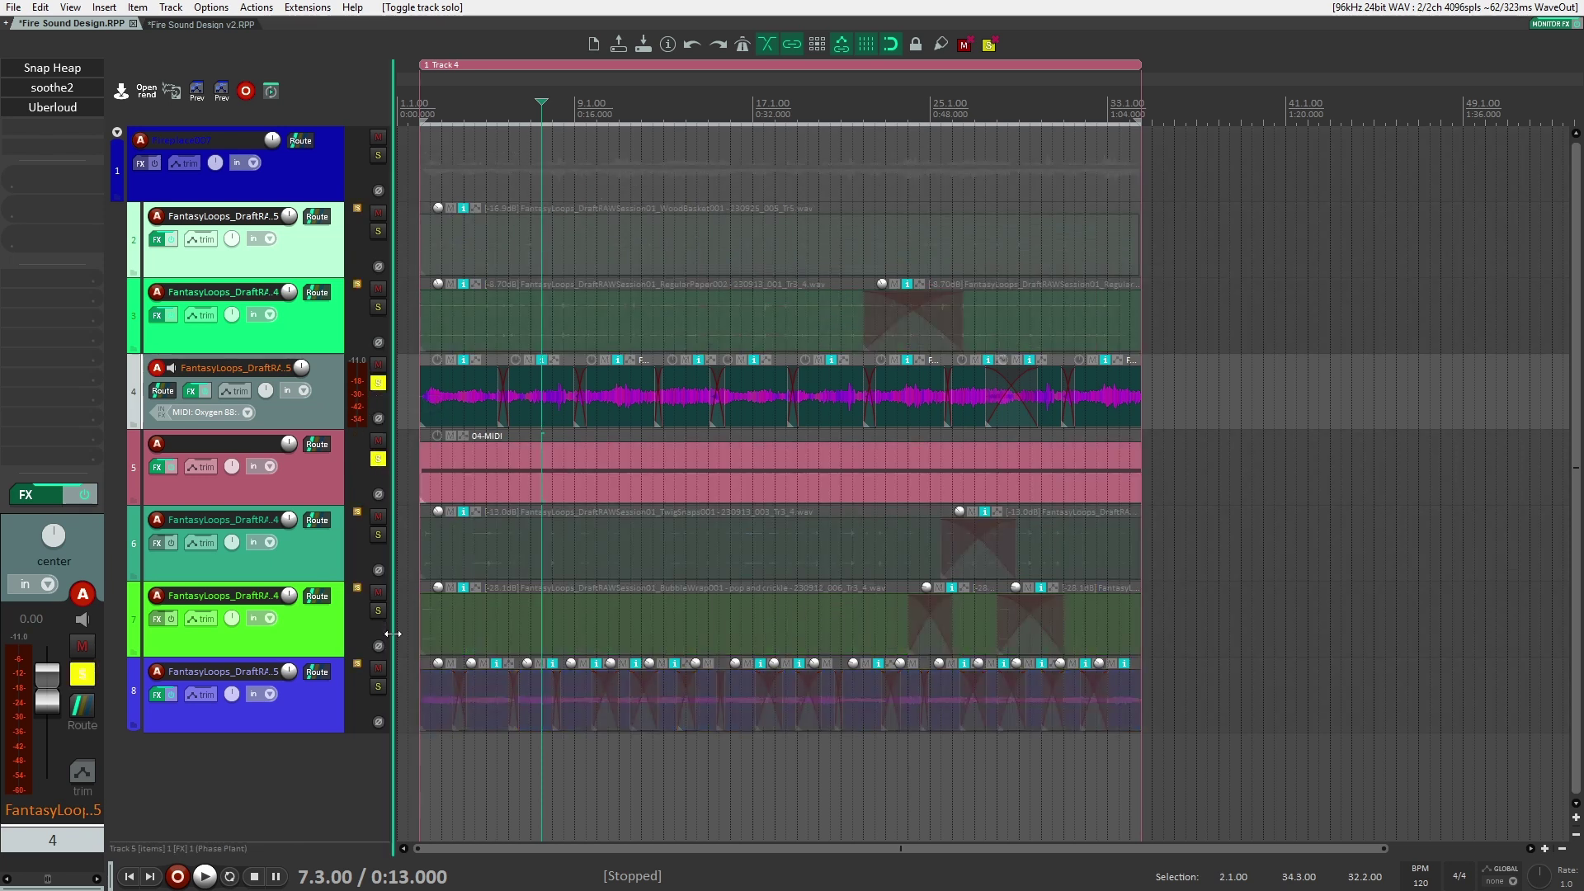
{"action": "left_click", "coordinate": [376, 687]}
{"action": "key", "text": "space"}
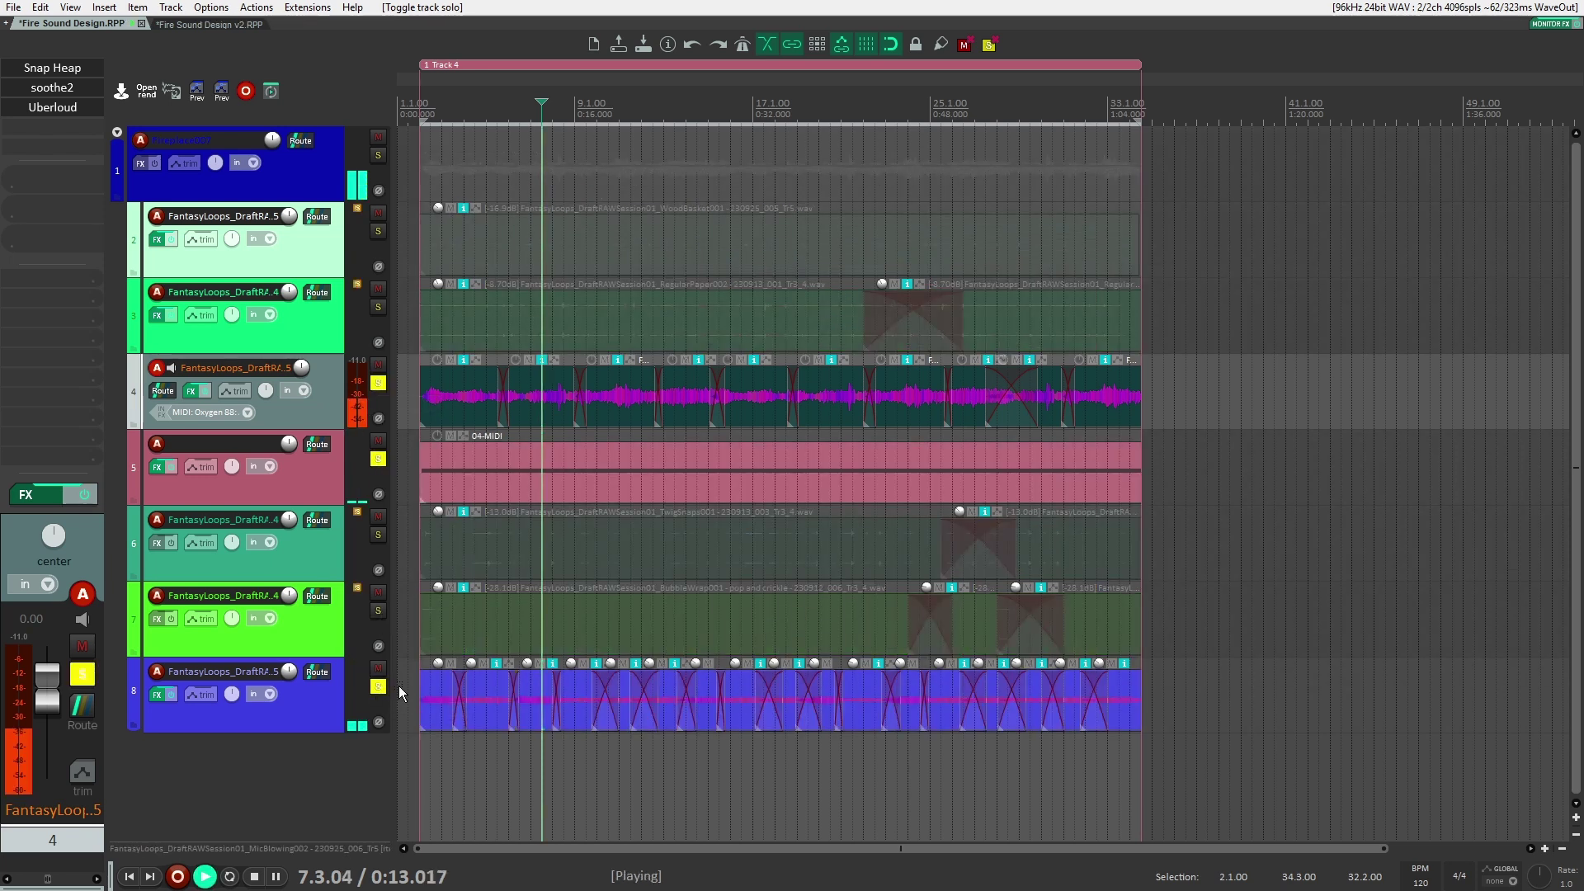
{"action": "key", "text": "space"}
{"action": "left_click", "coordinate": [378, 687]}
{"action": "left_click", "coordinate": [379, 458]}
{"action": "left_click", "coordinate": [376, 385]}
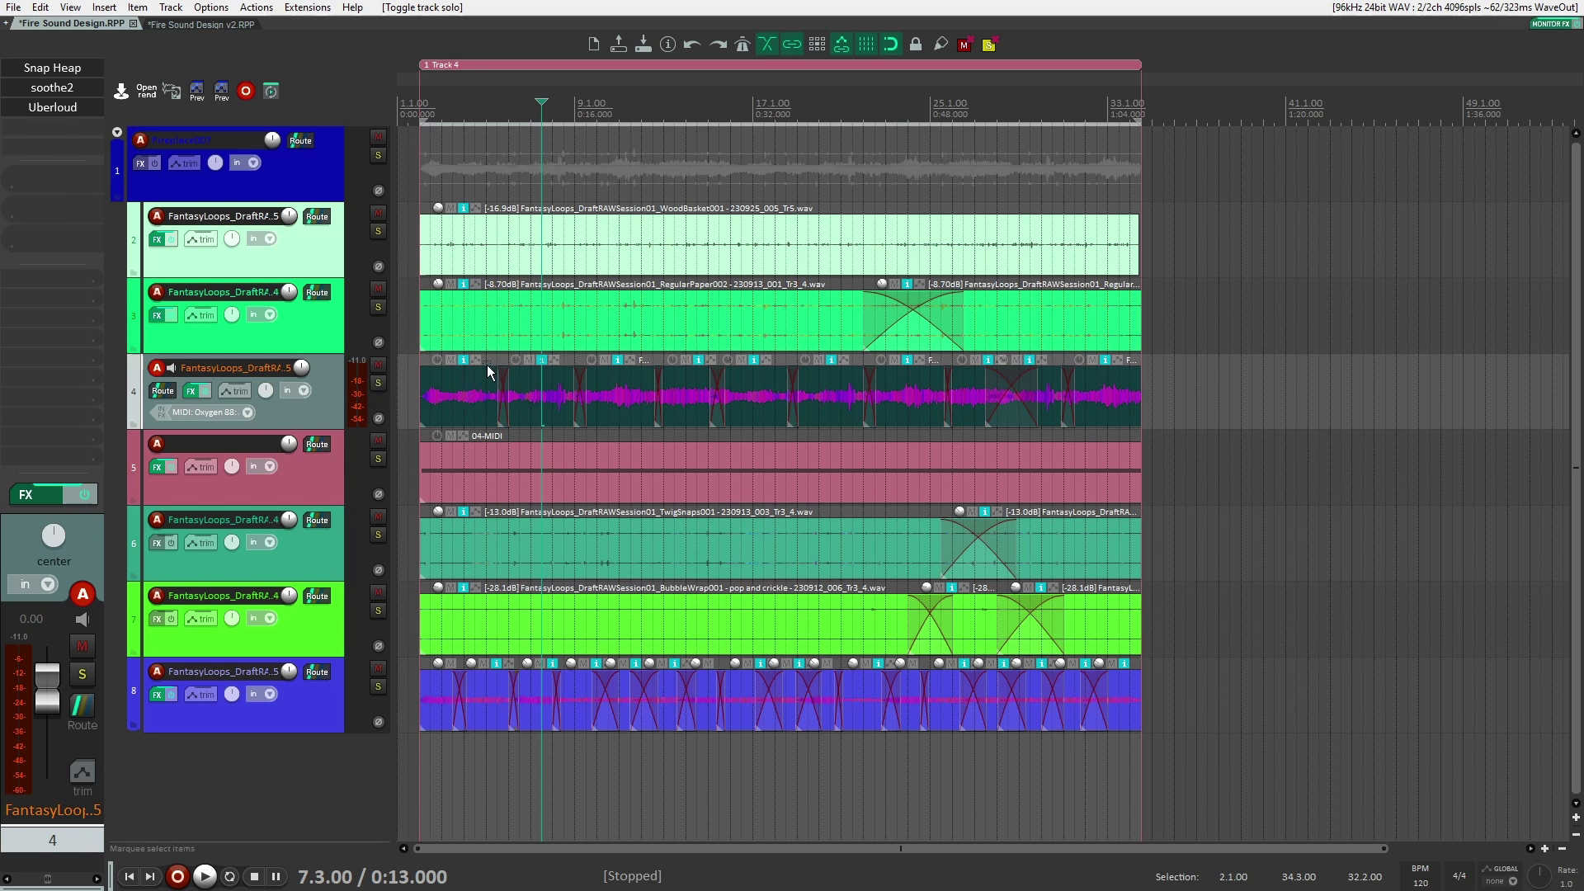
Solo track 4, the mic-blowing recording, and audition it on its own
{"action": "left_click", "coordinate": [378, 383]}
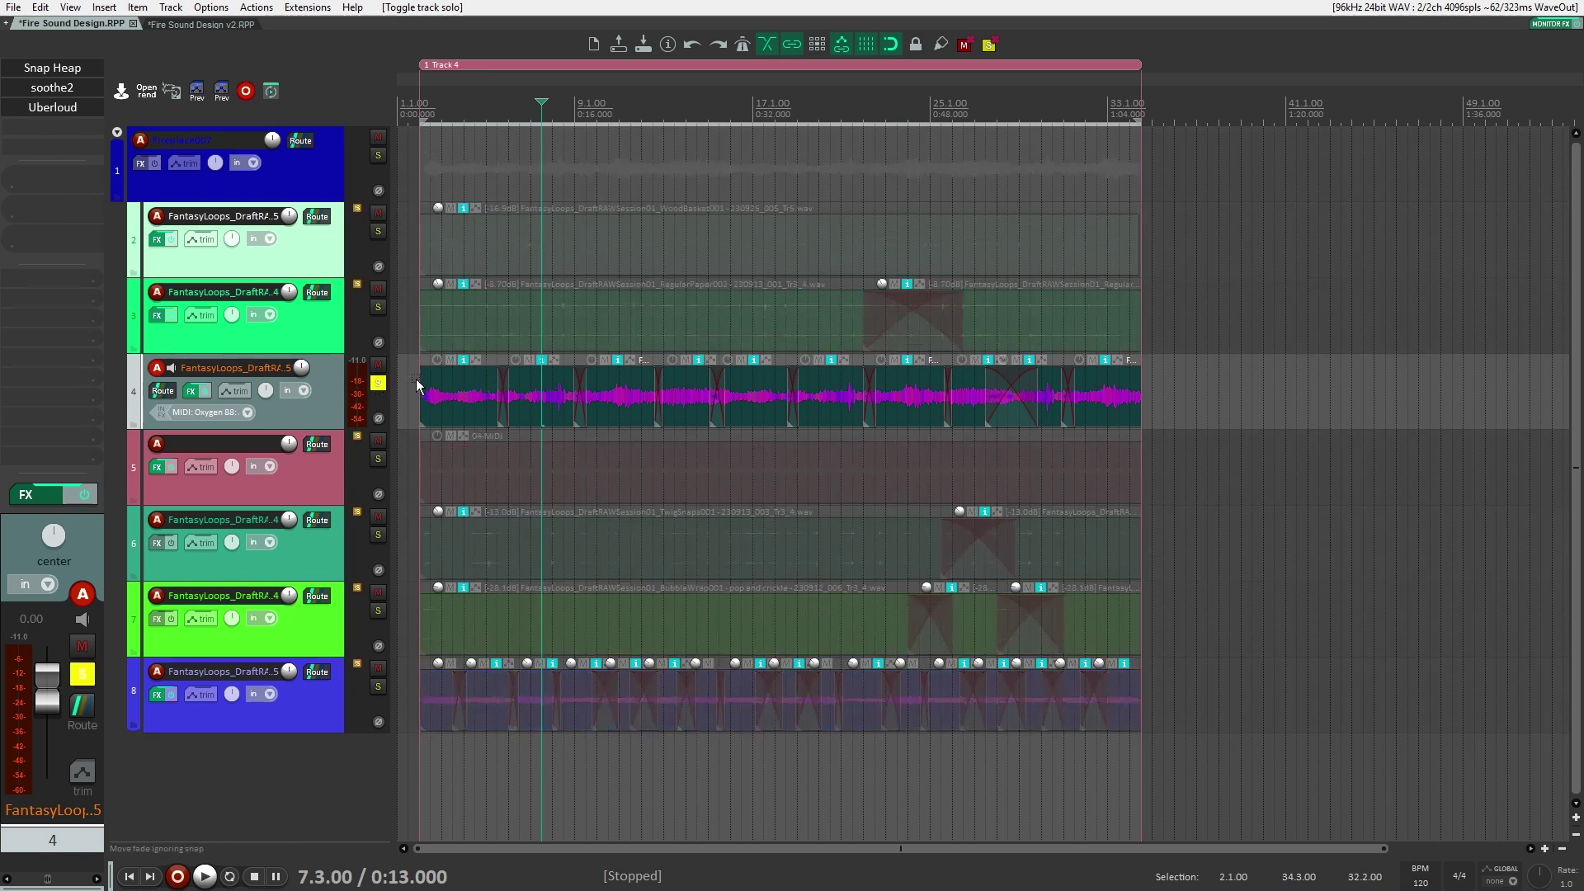
{"action": "scroll", "coordinate": [437, 340], "scroll_direction": "up", "scroll_amount": 1}
{"action": "key", "text": "space"}
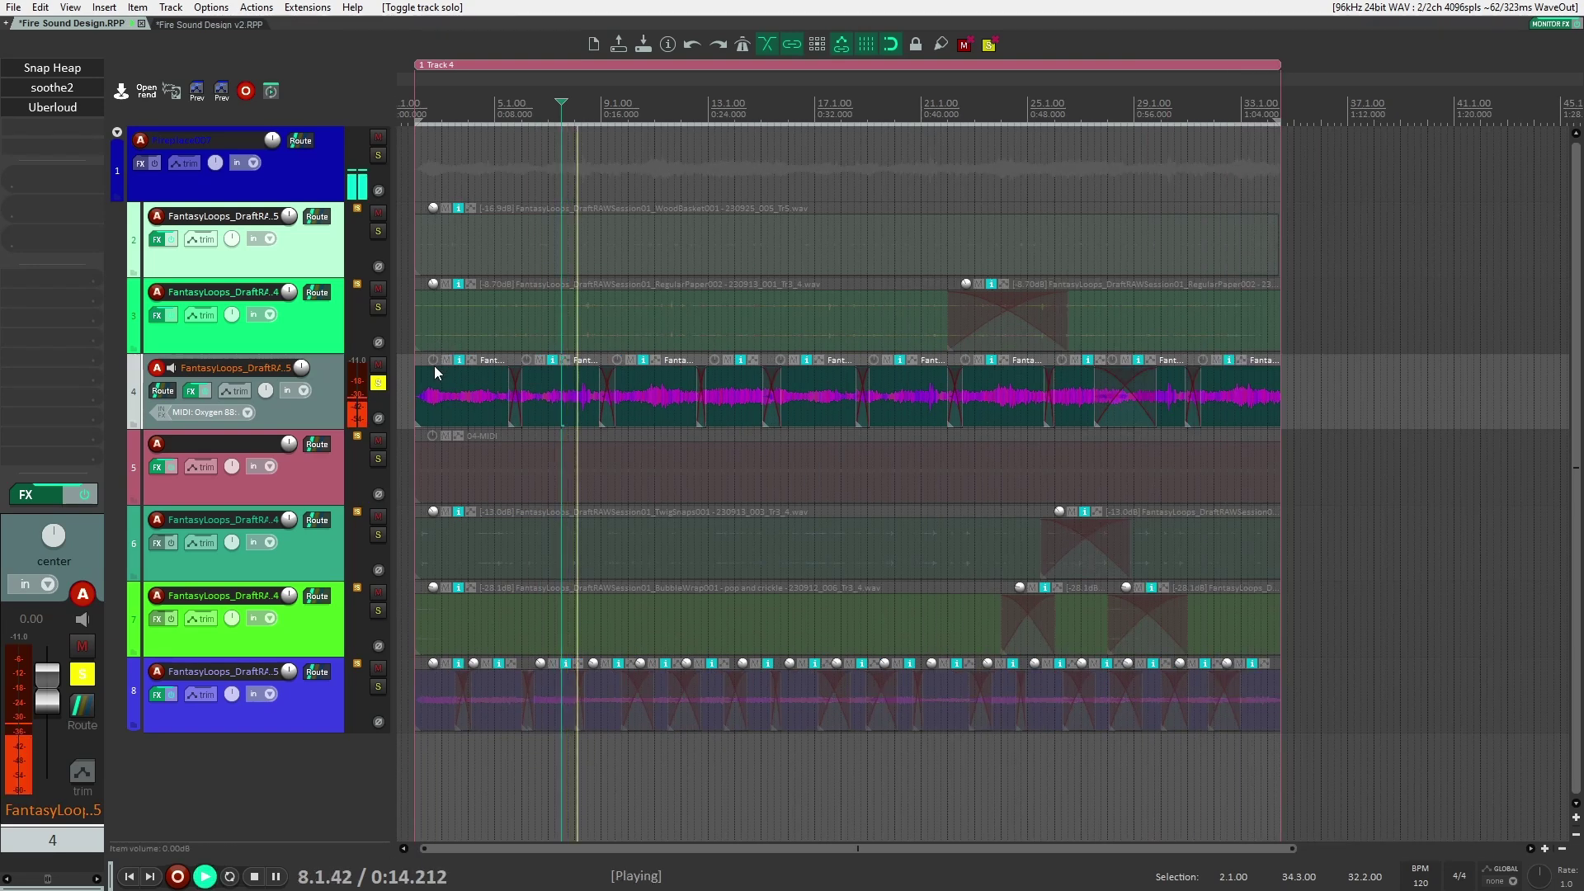
{"action": "key", "text": "space"}
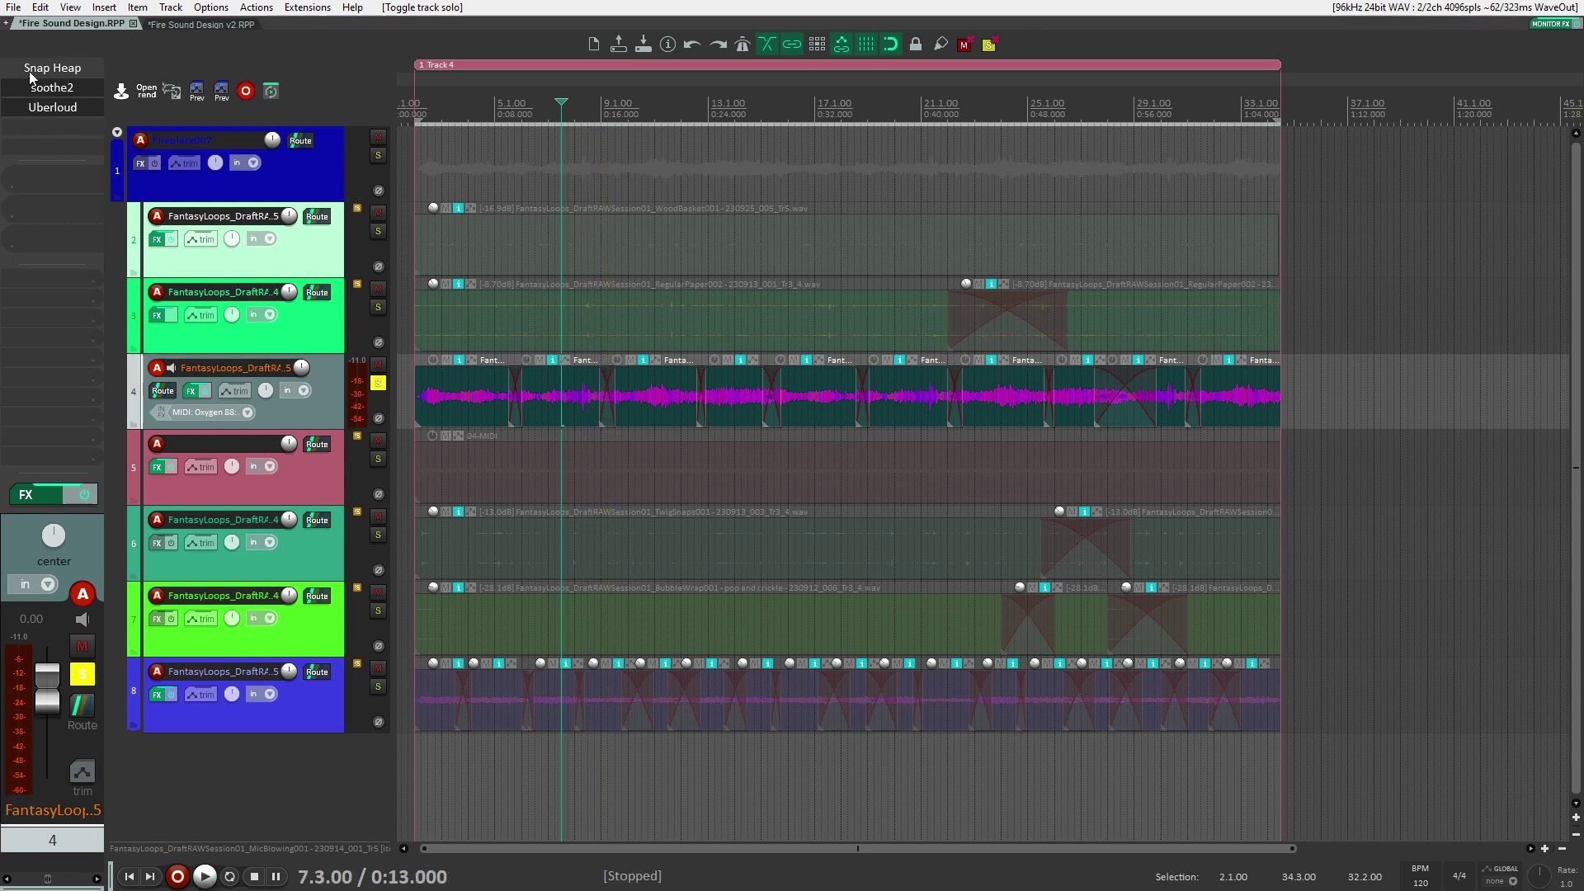
Open Snap Heap on track 4, disable Serial Bus 2 and listen to Serial Bus 1's processing during playback
{"action": "left_click", "coordinate": [67, 67]}
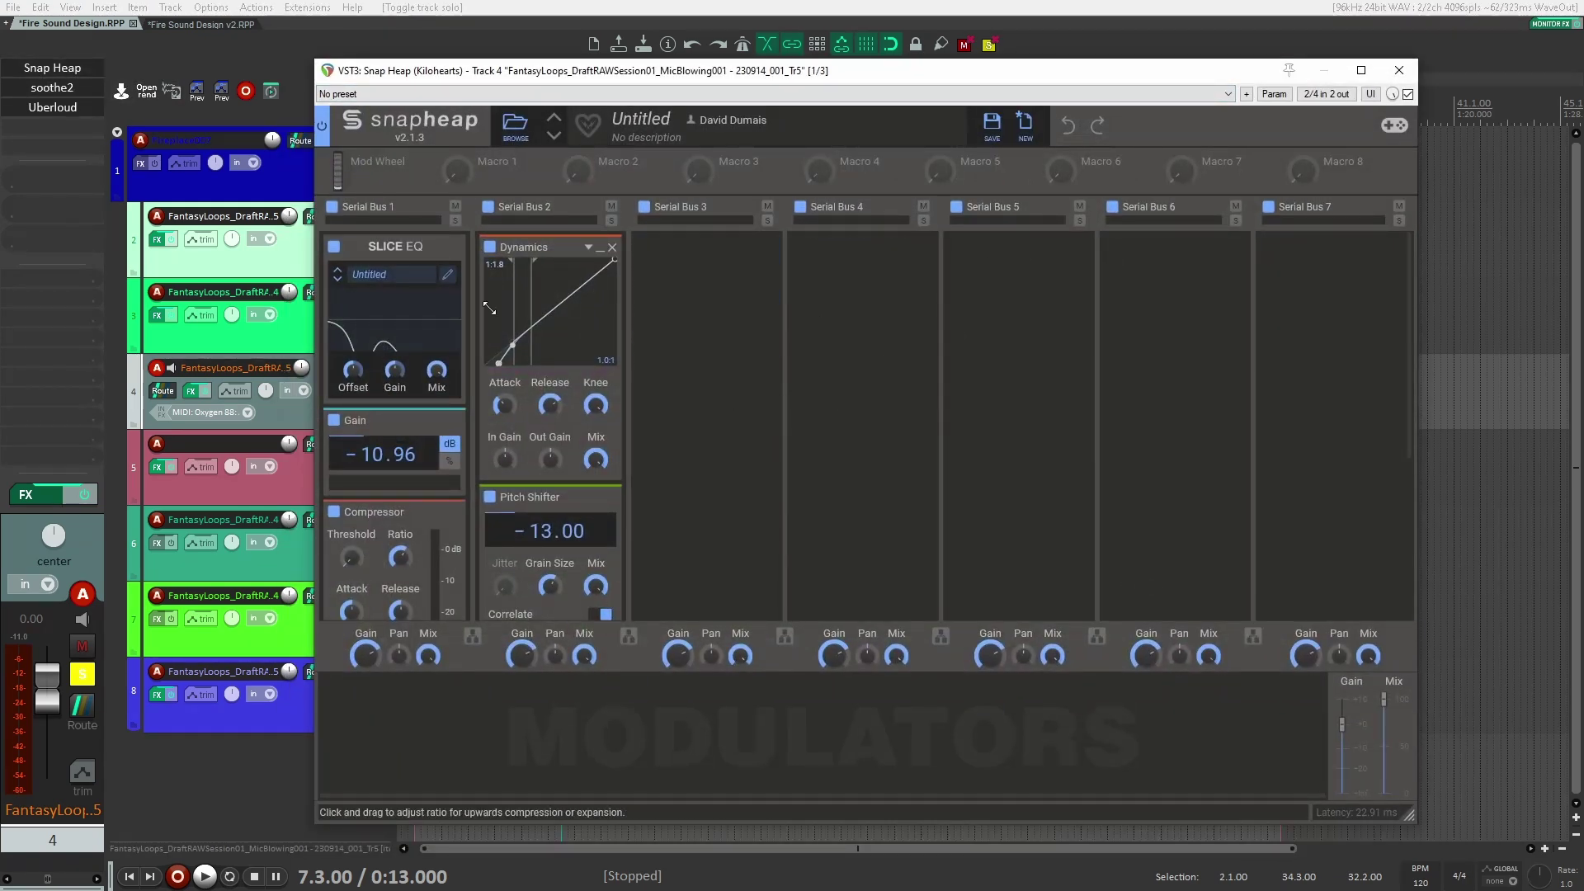
{"action": "left_click", "coordinate": [489, 207]}
{"action": "key", "text": "space"}
{"action": "scroll", "coordinate": [458, 392], "scroll_direction": "down", "scroll_amount": 2}
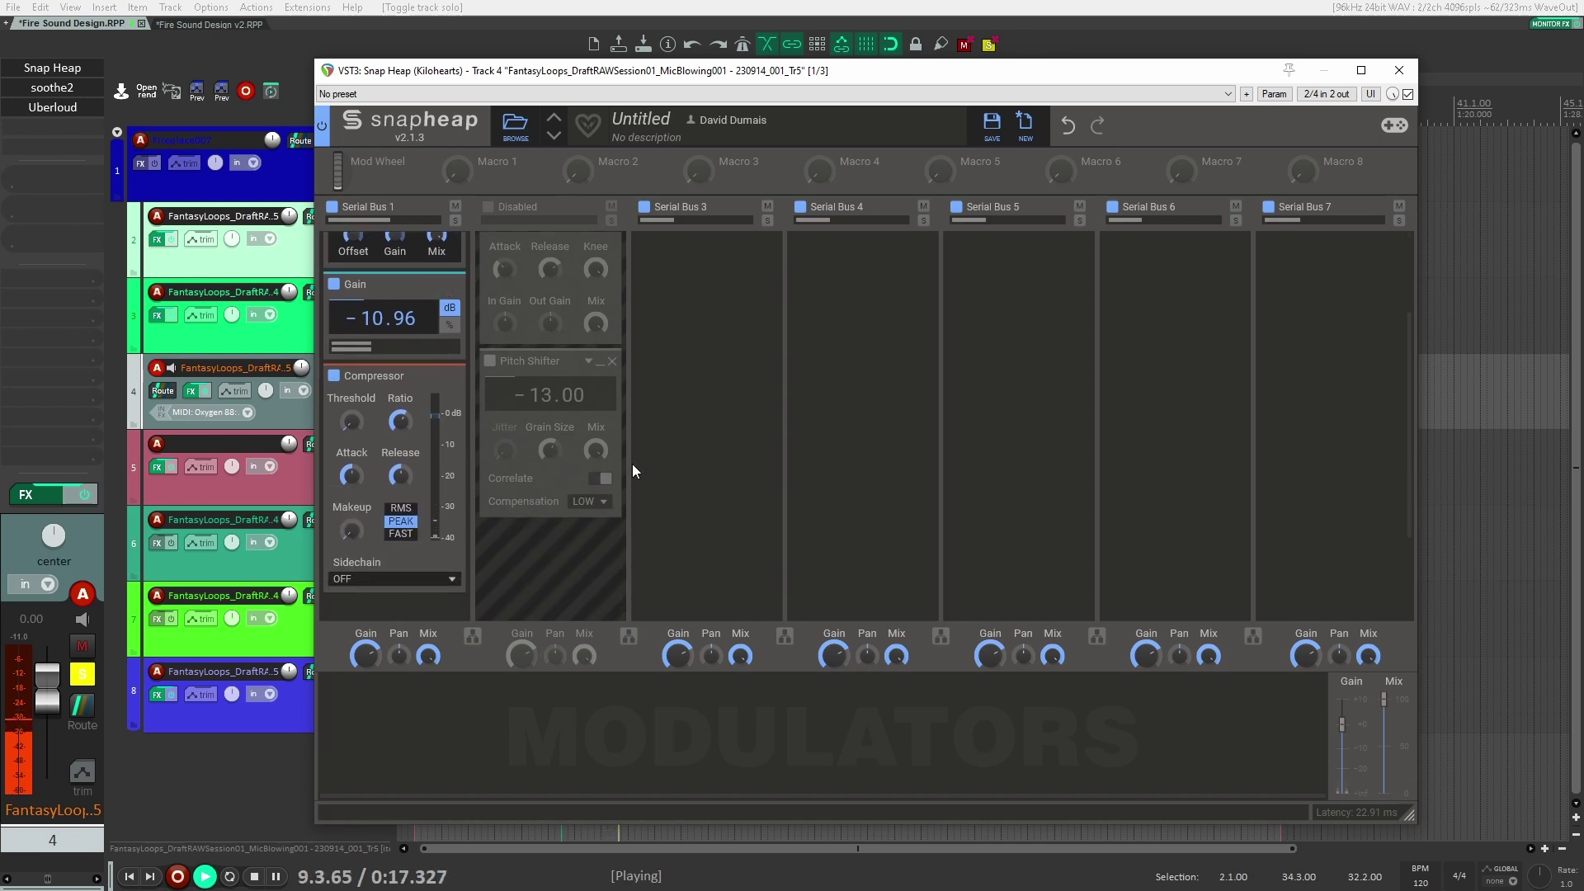
{"action": "scroll", "coordinate": [621, 463], "scroll_direction": "up", "scroll_amount": 2}
{"action": "key", "text": "space"}
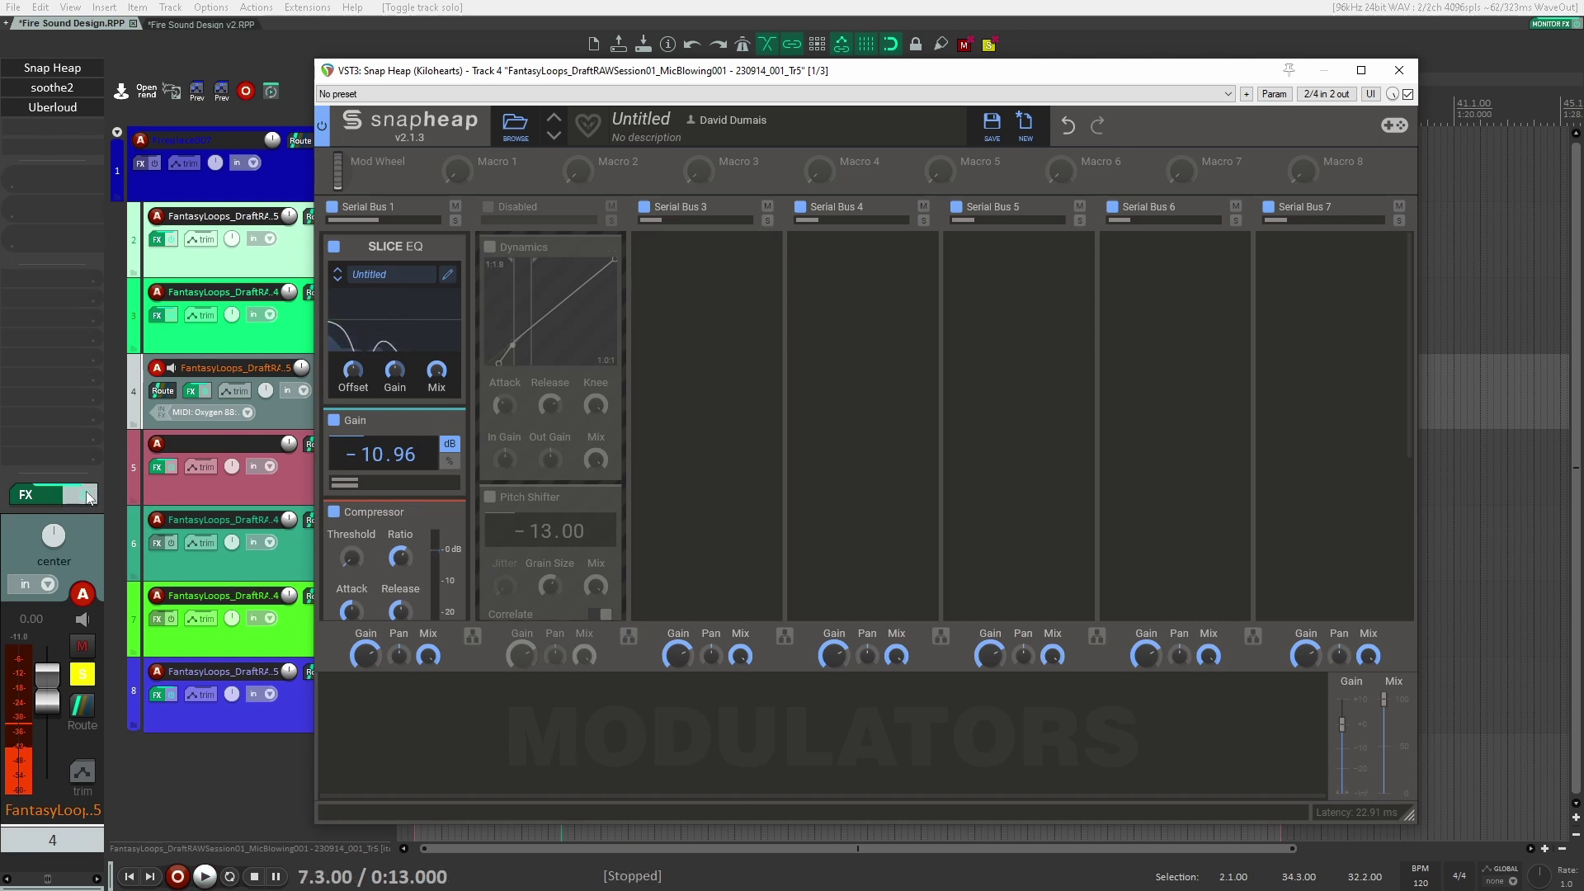
Audition track 4 with its whole FX chain bypassed, and compare it with only Snap Heap active
{"action": "left_click", "coordinate": [84, 495]}
{"action": "key", "text": "space"}
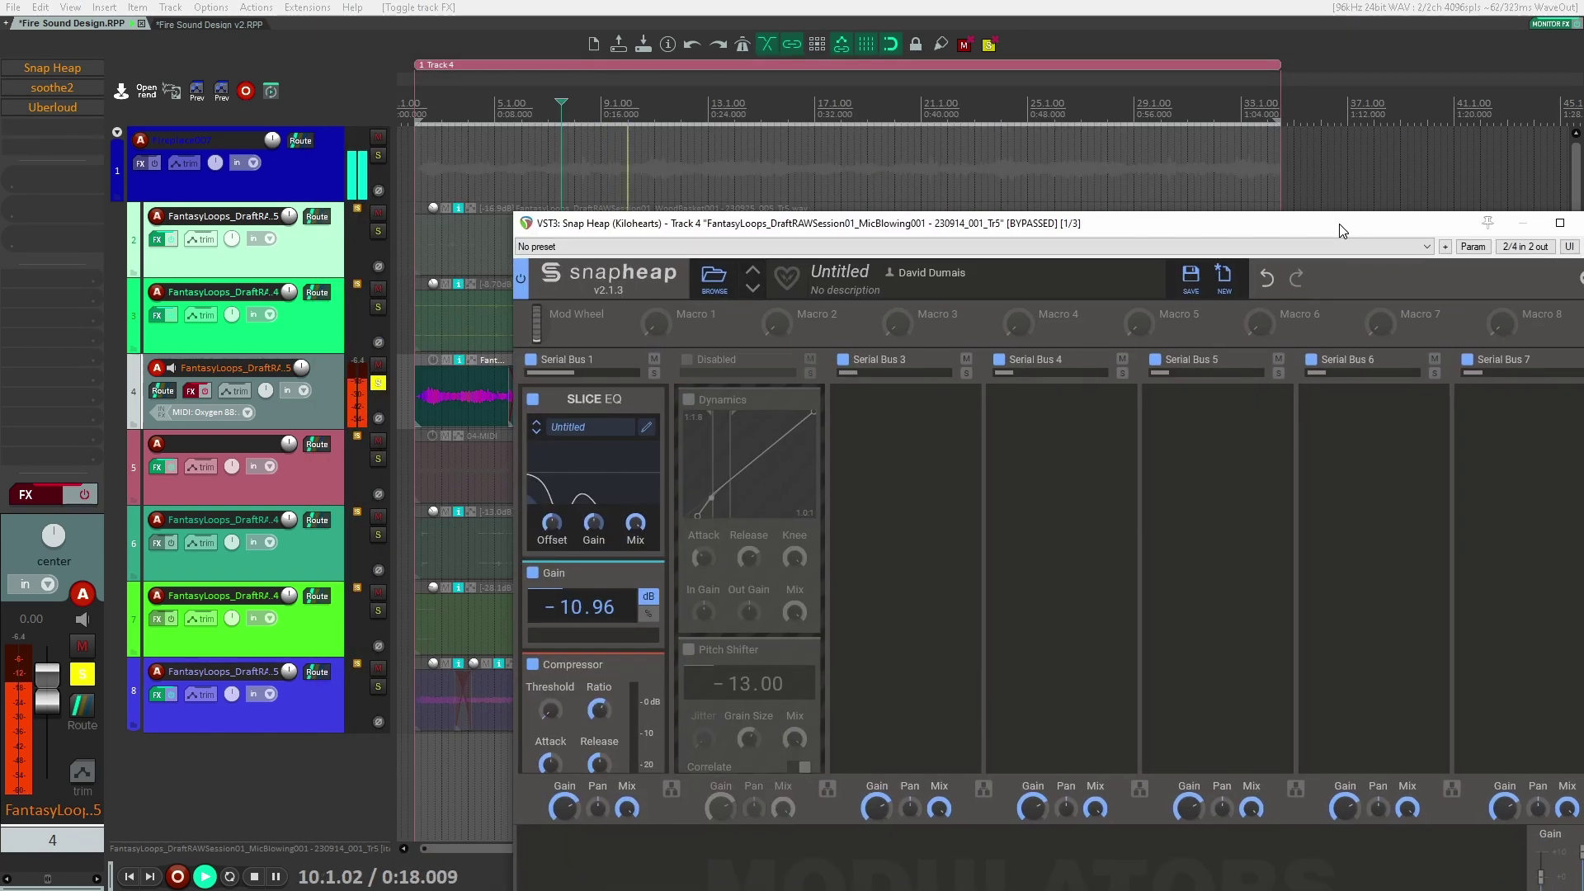
{"action": "left_click", "coordinate": [205, 390]}
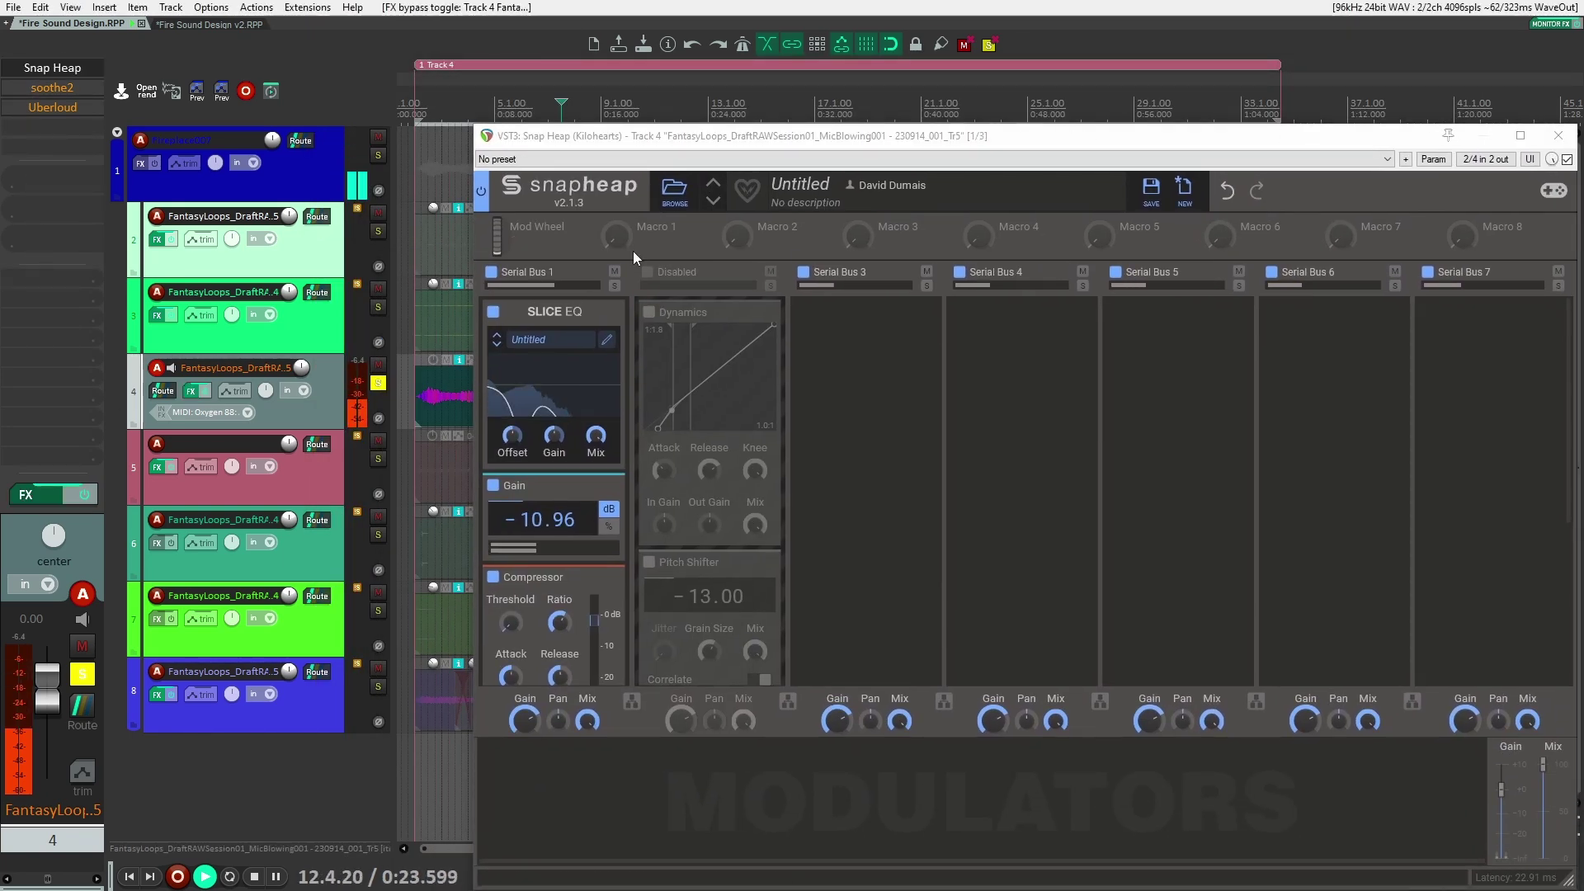
{"action": "left_click_drag", "start_coordinate": [741, 143], "coordinate": [770, 107]}
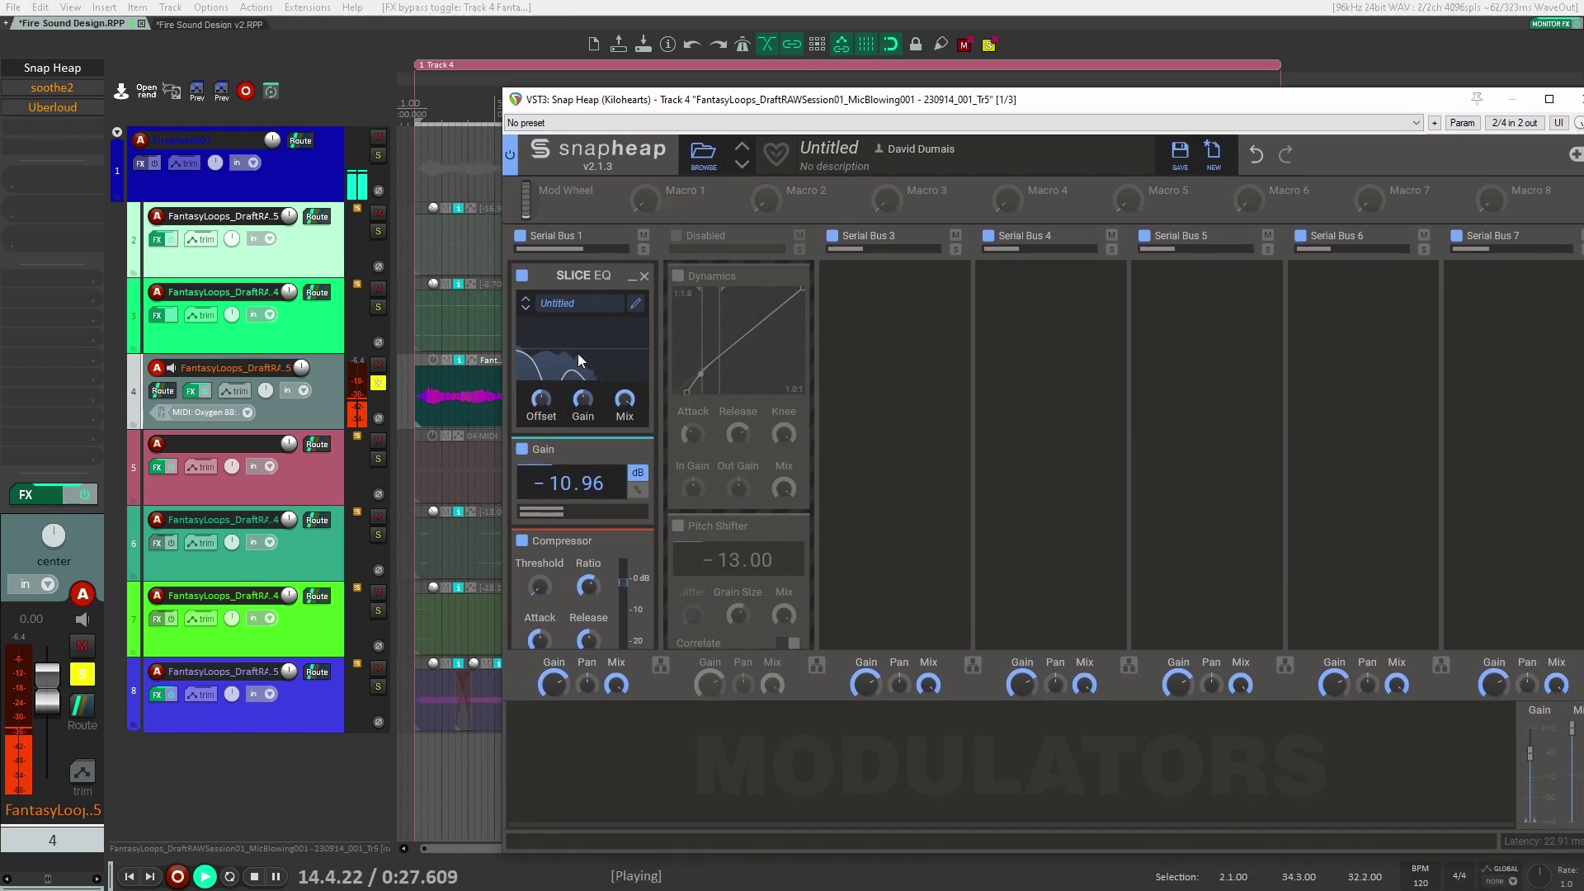
Re-enable Serial Bus 2 in Snap Heap, review its Dynamics and Pitch Shifter during playback, and close the plugin window
{"action": "scroll", "coordinate": [660, 297], "scroll_direction": "down", "scroll_amount": 1}
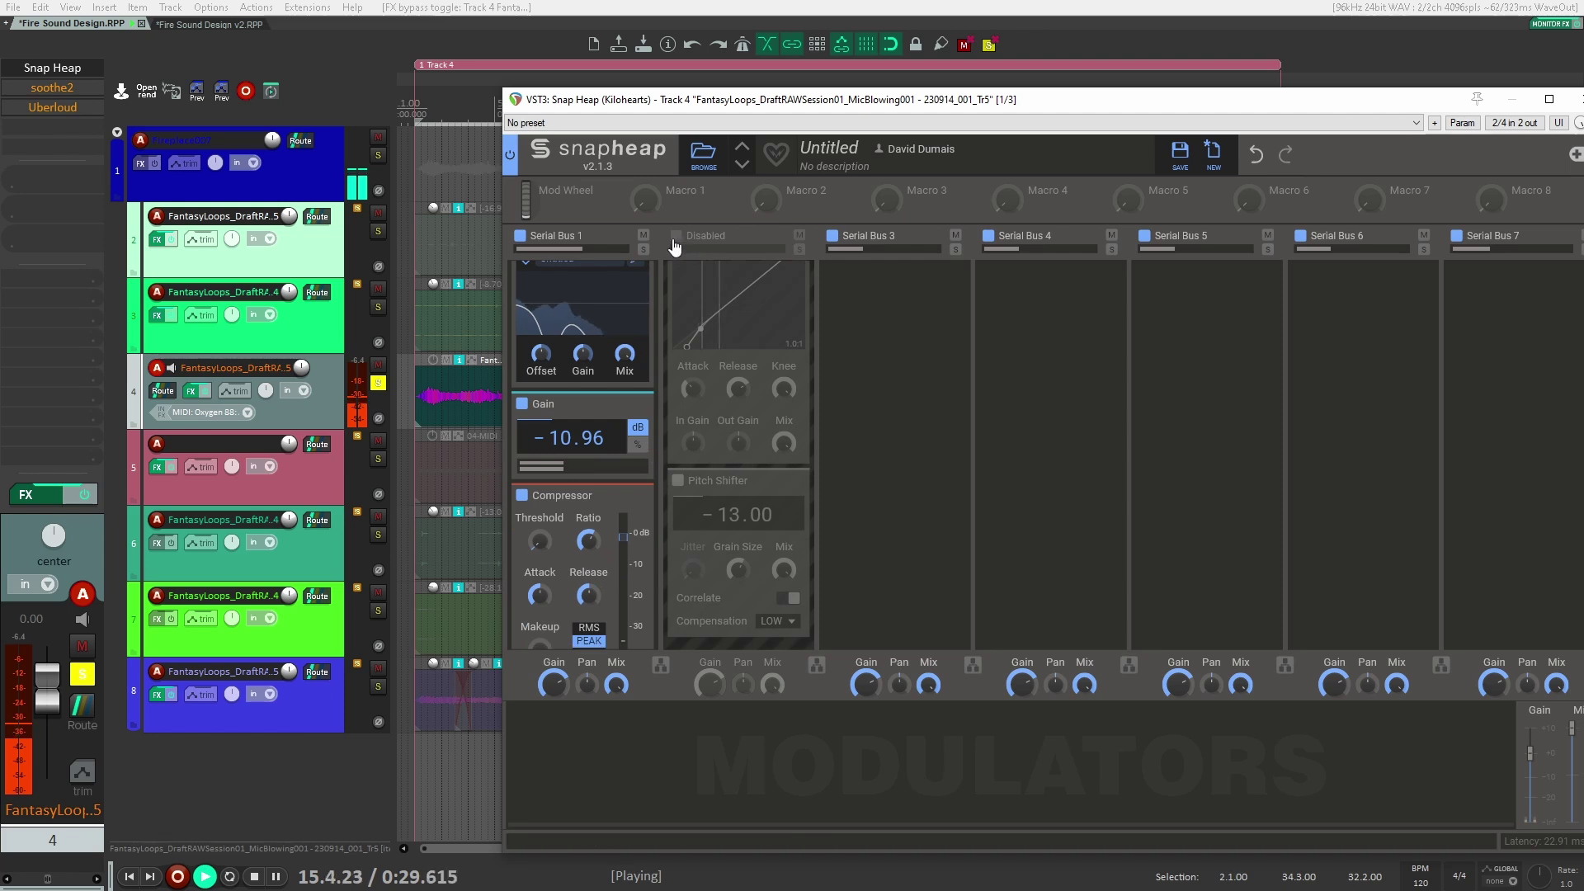
{"action": "left_click", "coordinate": [676, 236]}
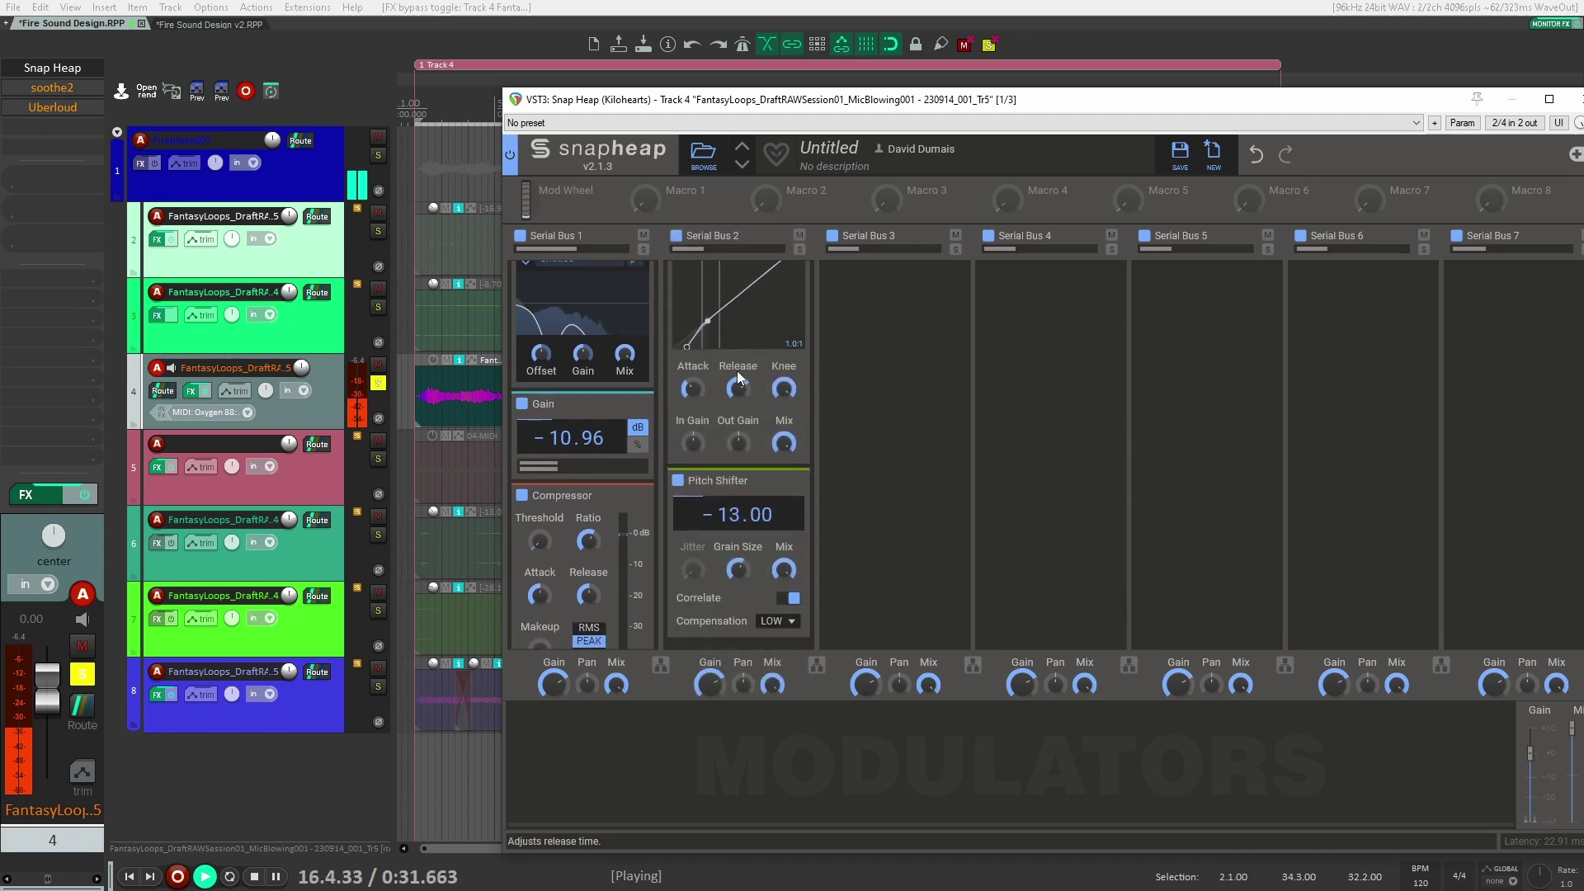
{"action": "scroll", "coordinate": [774, 354], "scroll_direction": "down", "scroll_amount": 1}
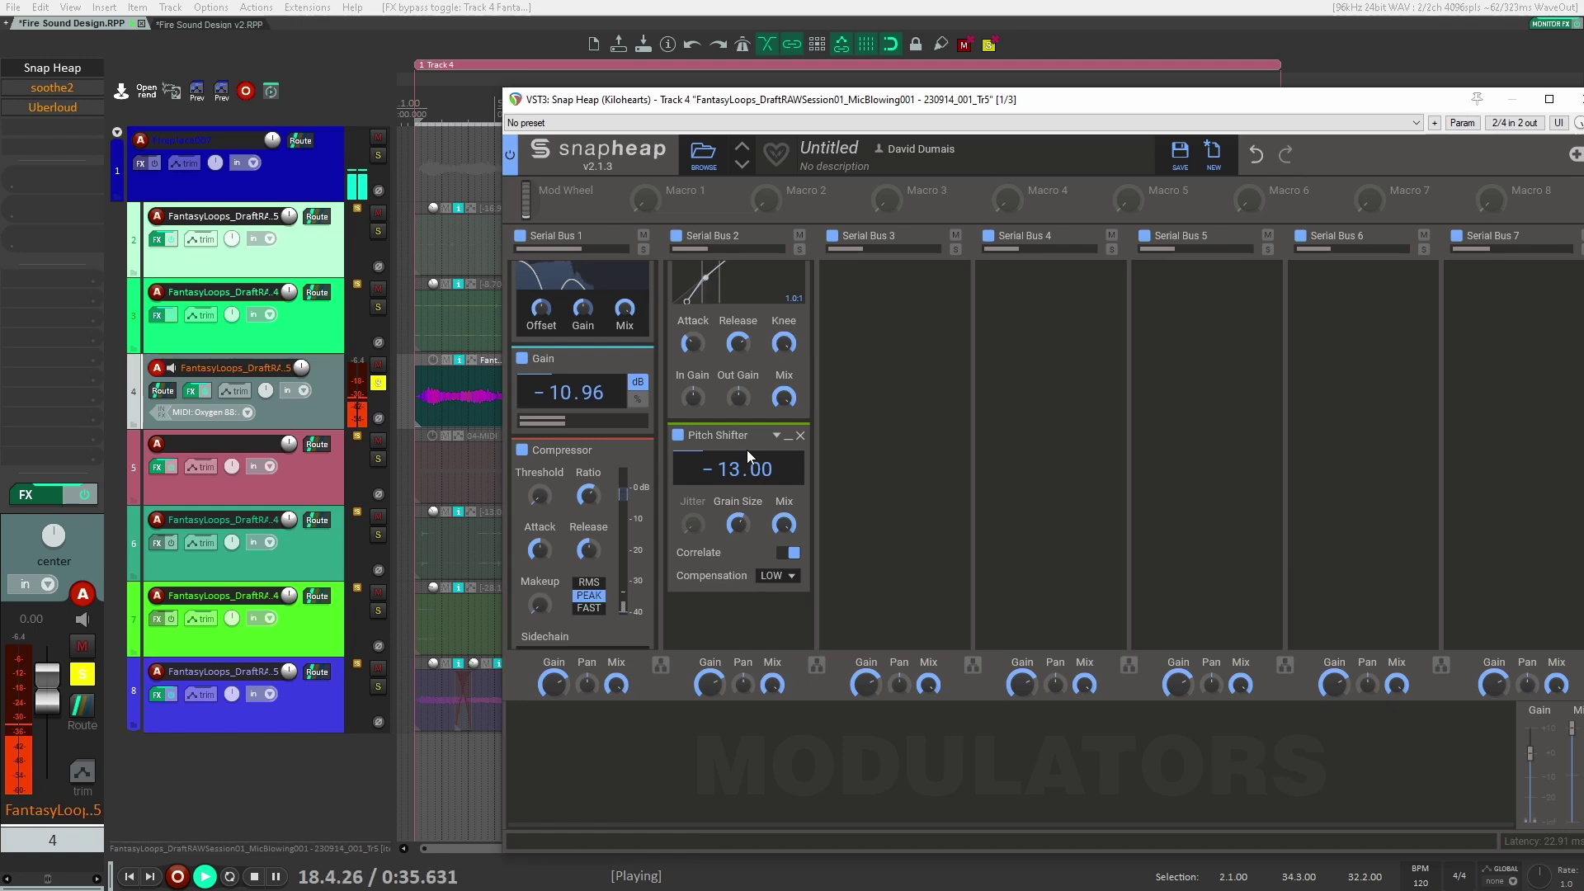
{"action": "double_click", "coordinate": [1324, 107]}
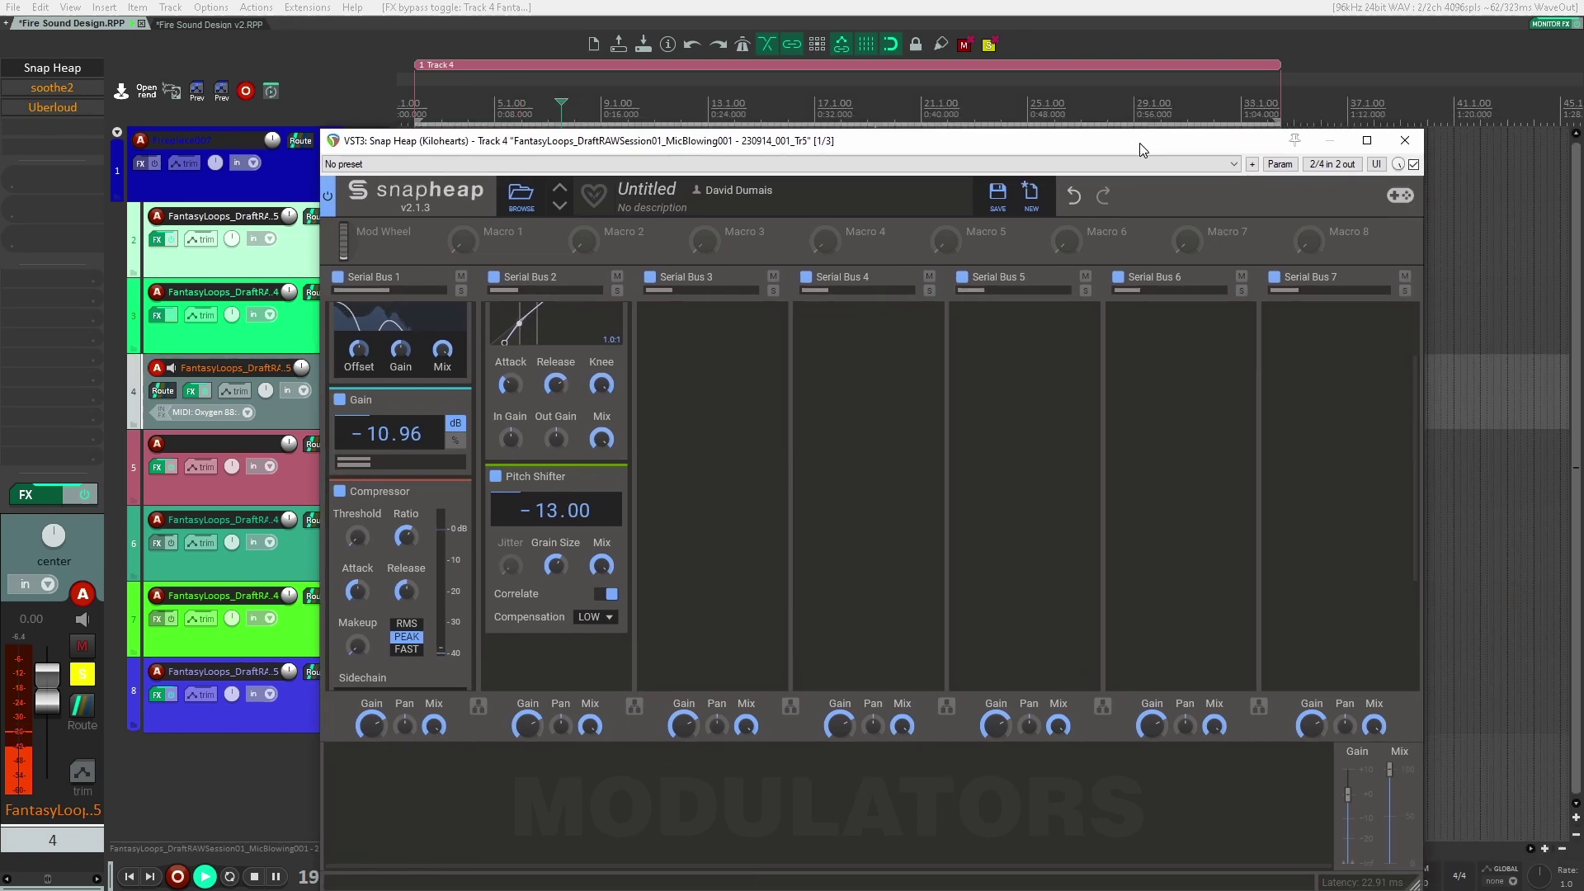
{"action": "left_click", "coordinate": [1406, 142]}
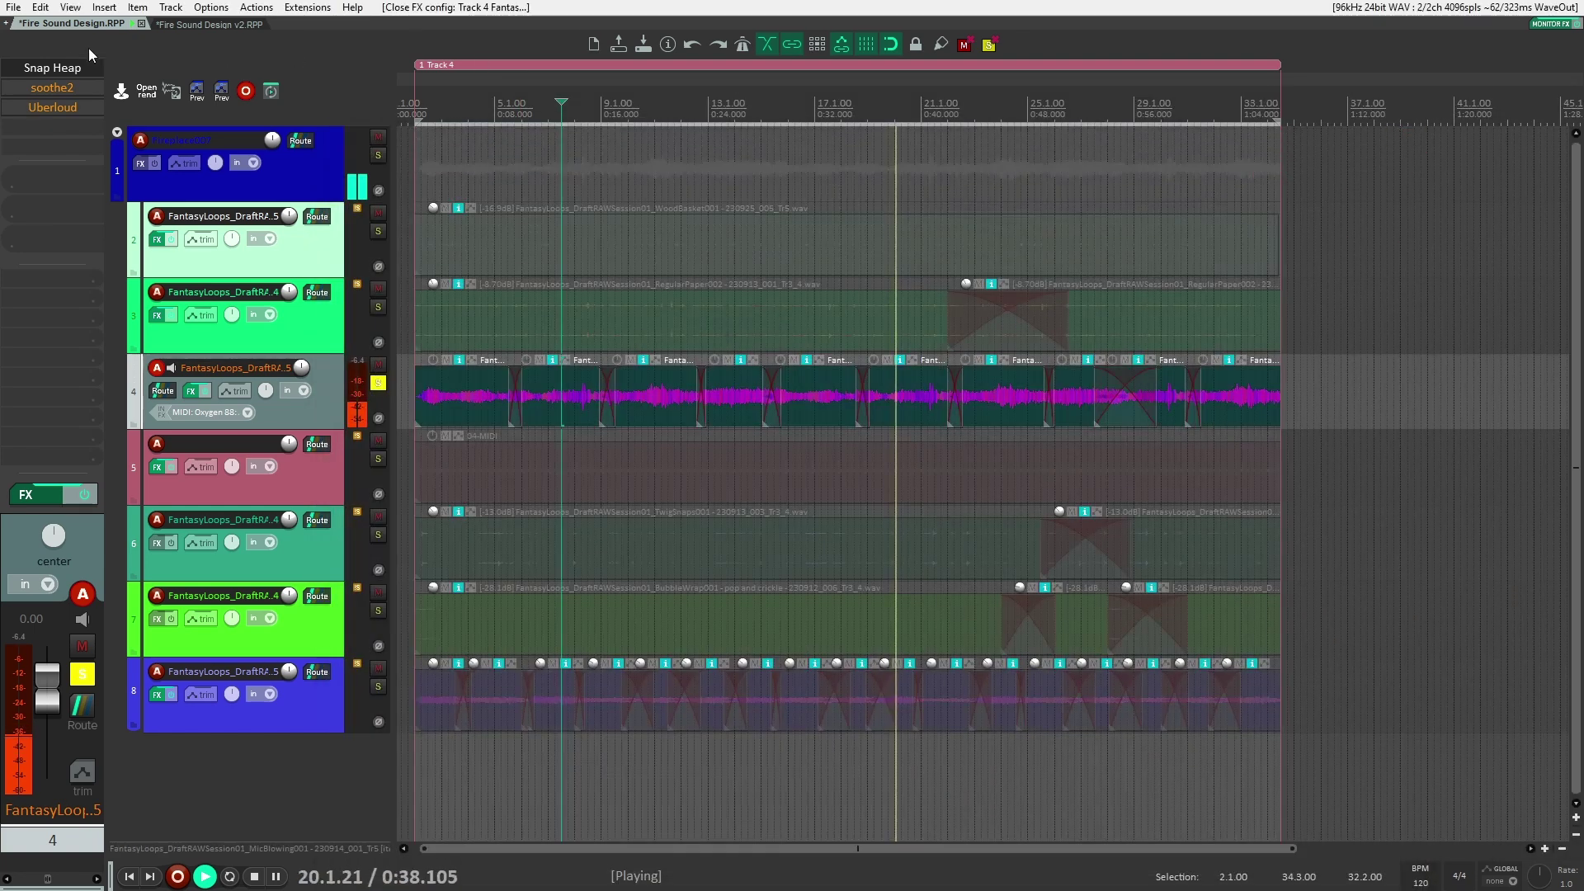
Re-enable and review soothe2 and Uberloud on track 4 during playback, and clear the track's solo after stopping
{"action": "double_click", "coordinate": [53, 88]}
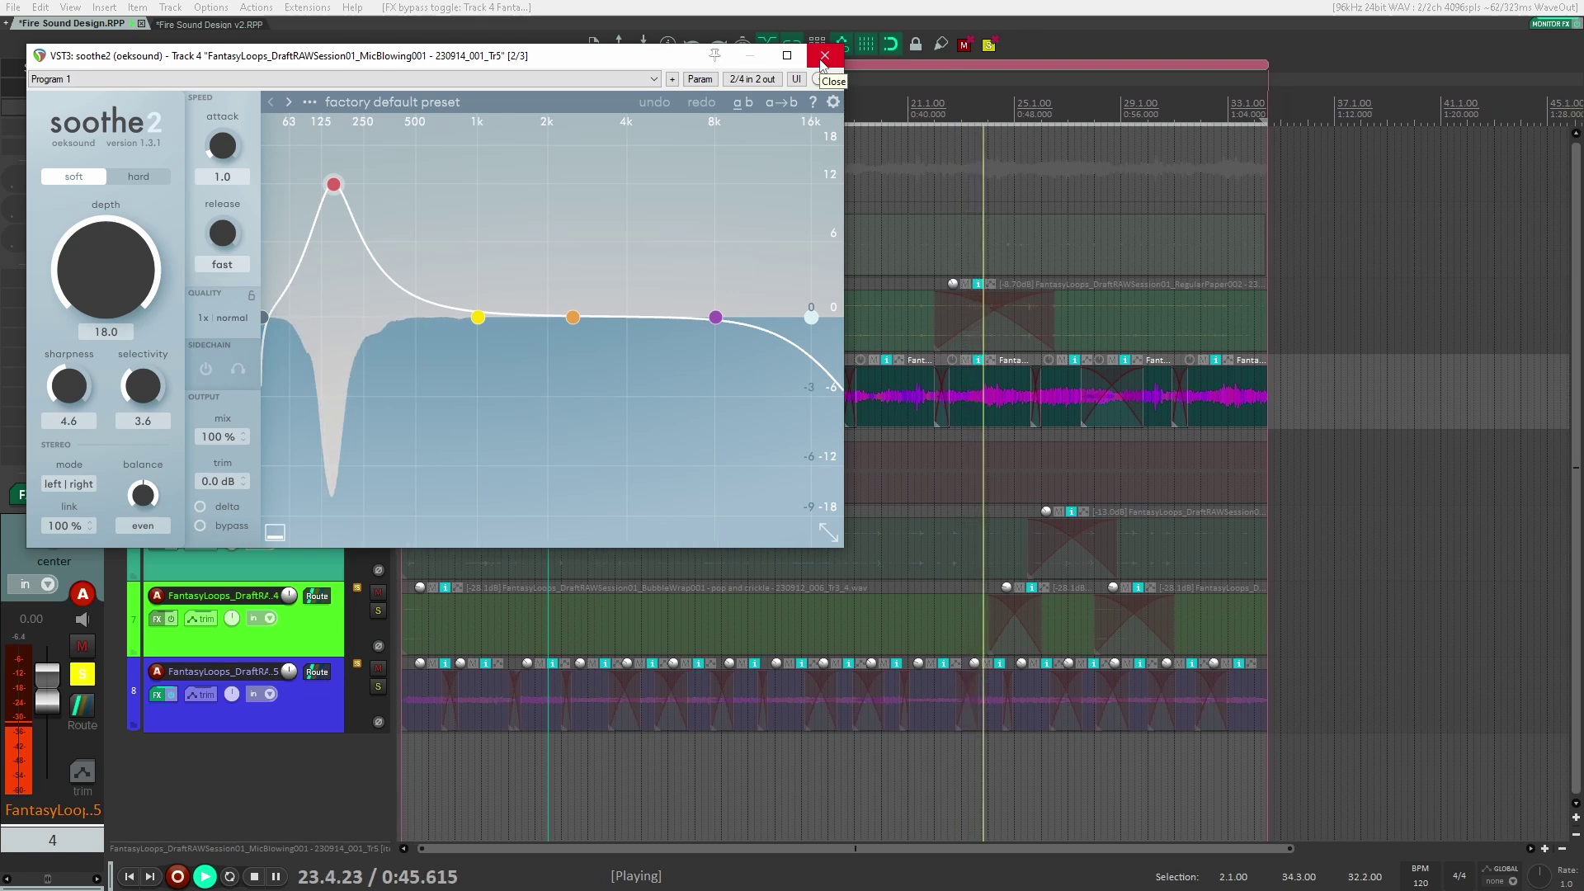
{"action": "left_click", "coordinate": [823, 57]}
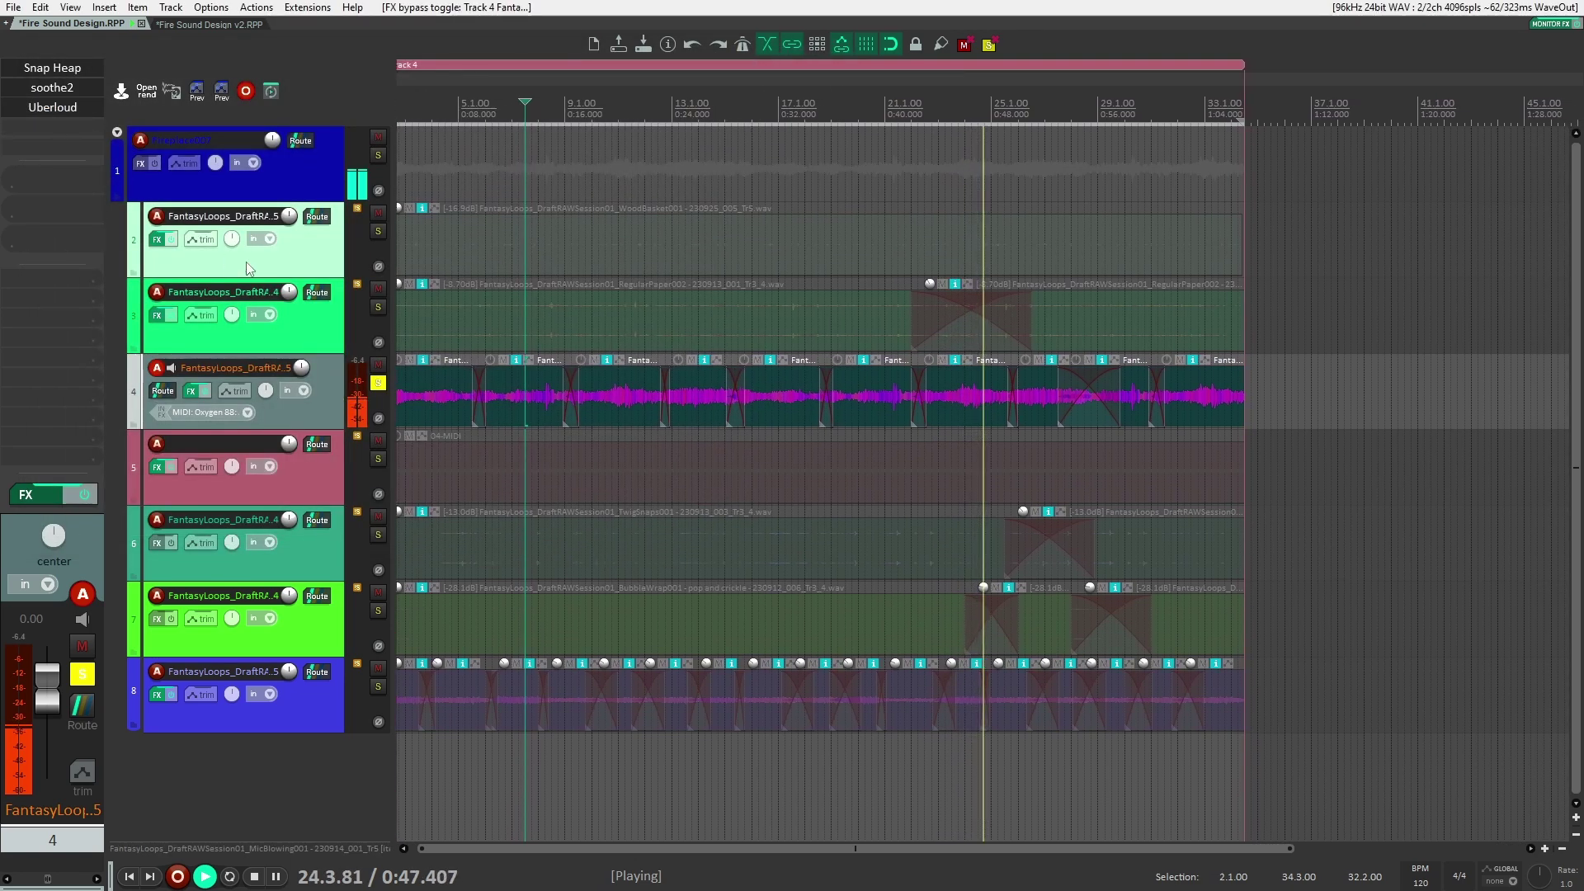
{"action": "double_click", "coordinate": [53, 107]}
{"action": "mouse_move", "coordinate": [294, 385]}
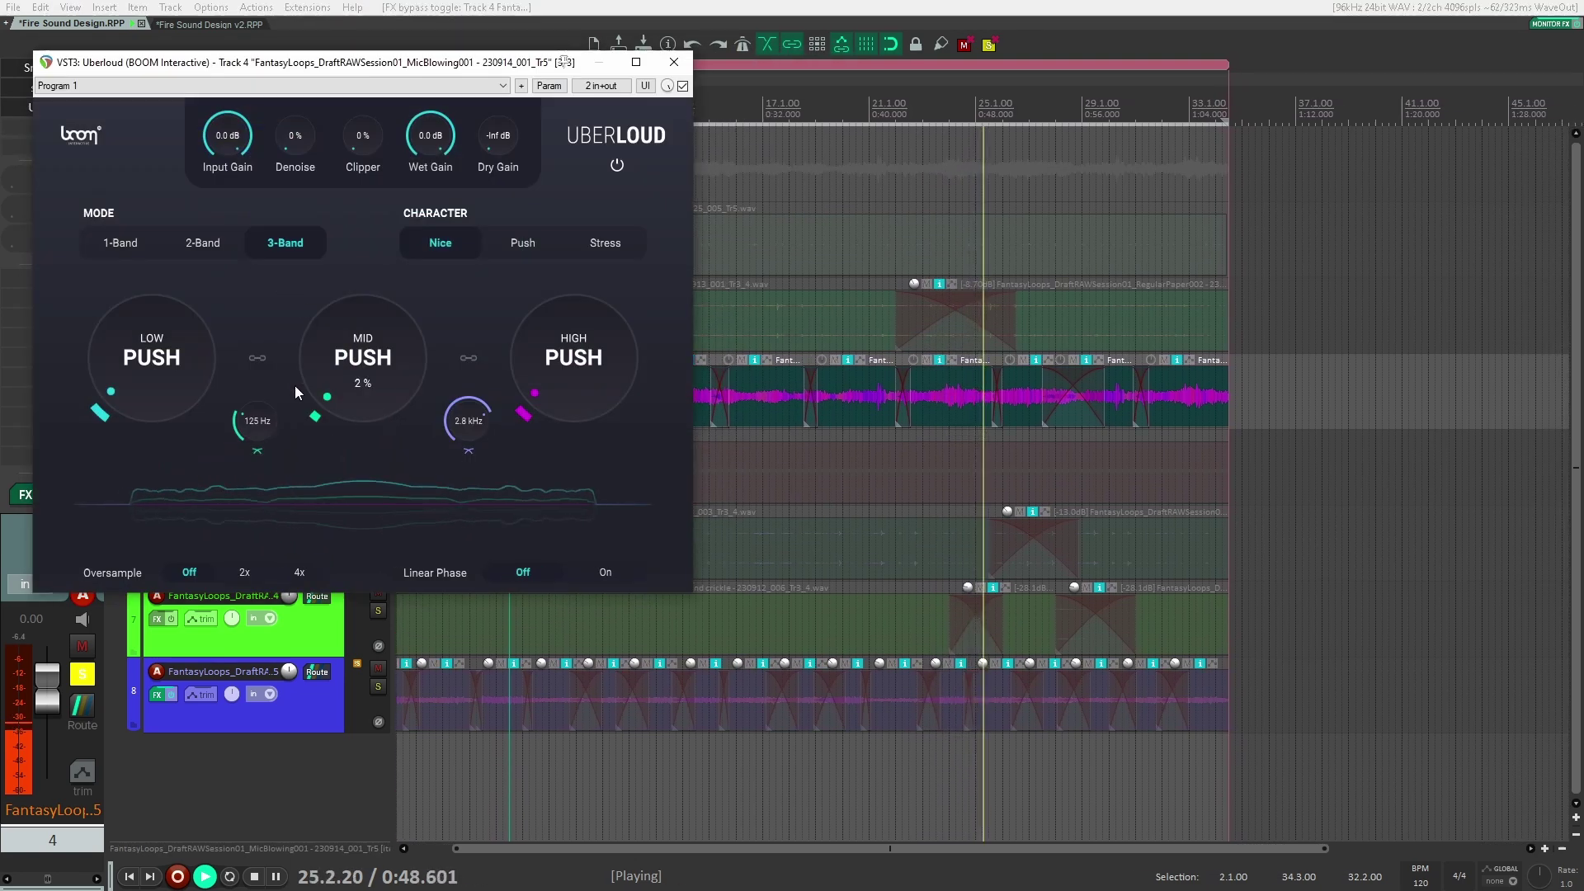
{"action": "left_click", "coordinate": [675, 62]}
{"action": "key", "text": "space"}
{"action": "left_click", "coordinate": [379, 383]}
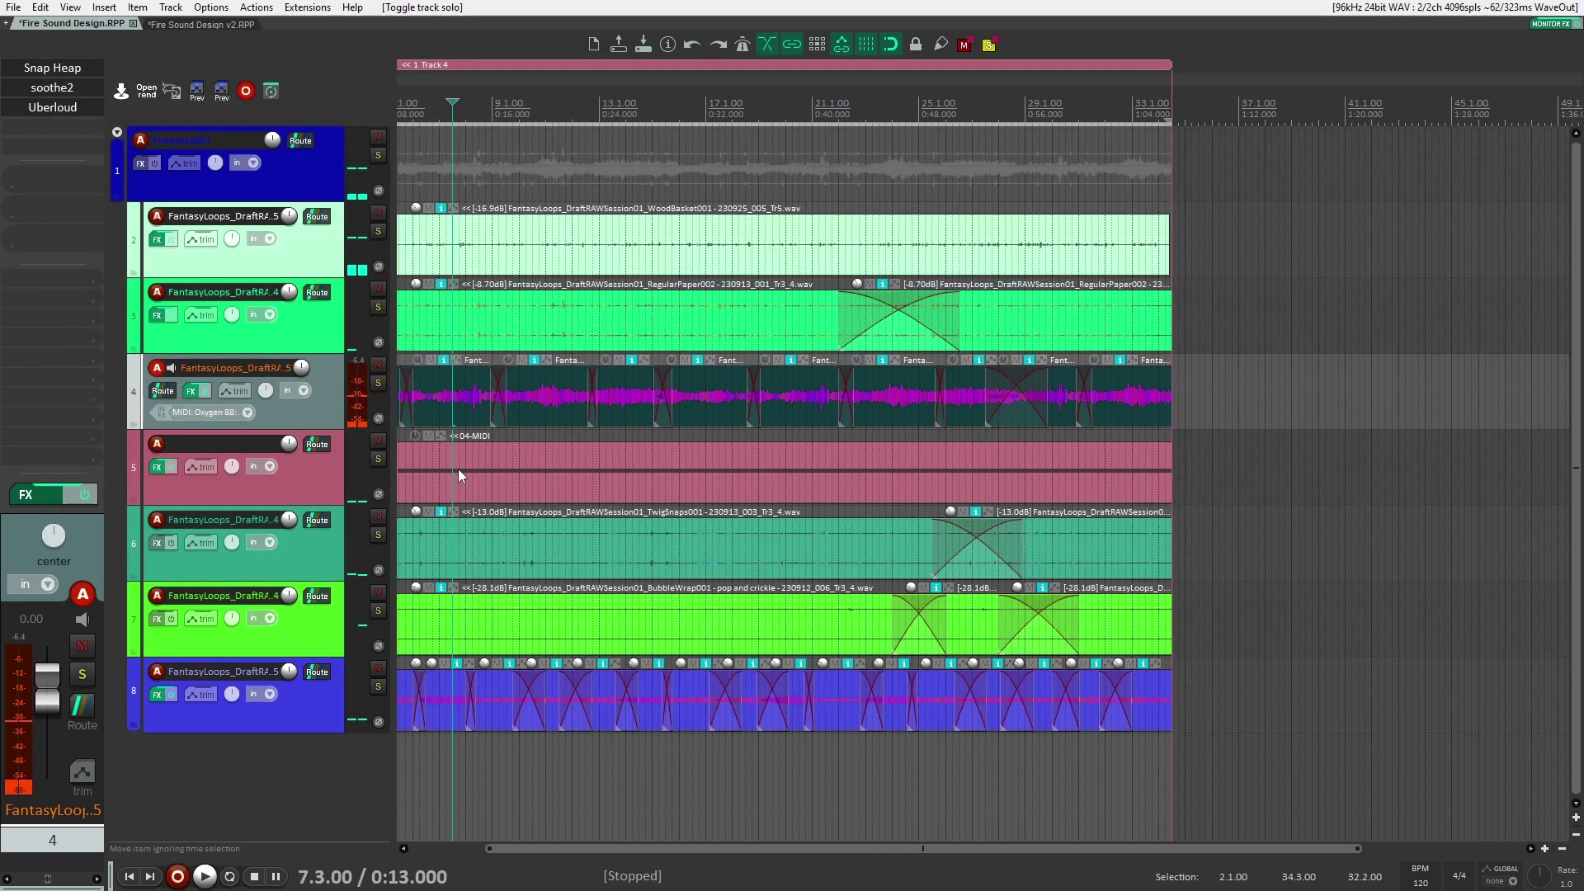
Solo track 5, open its Phase Plant instrument and place the edit cursor at 9.3.00 for auditioning
{"action": "left_click", "coordinate": [378, 458]}
{"action": "left_click", "coordinate": [254, 501]}
{"action": "left_click", "coordinate": [50, 68]}
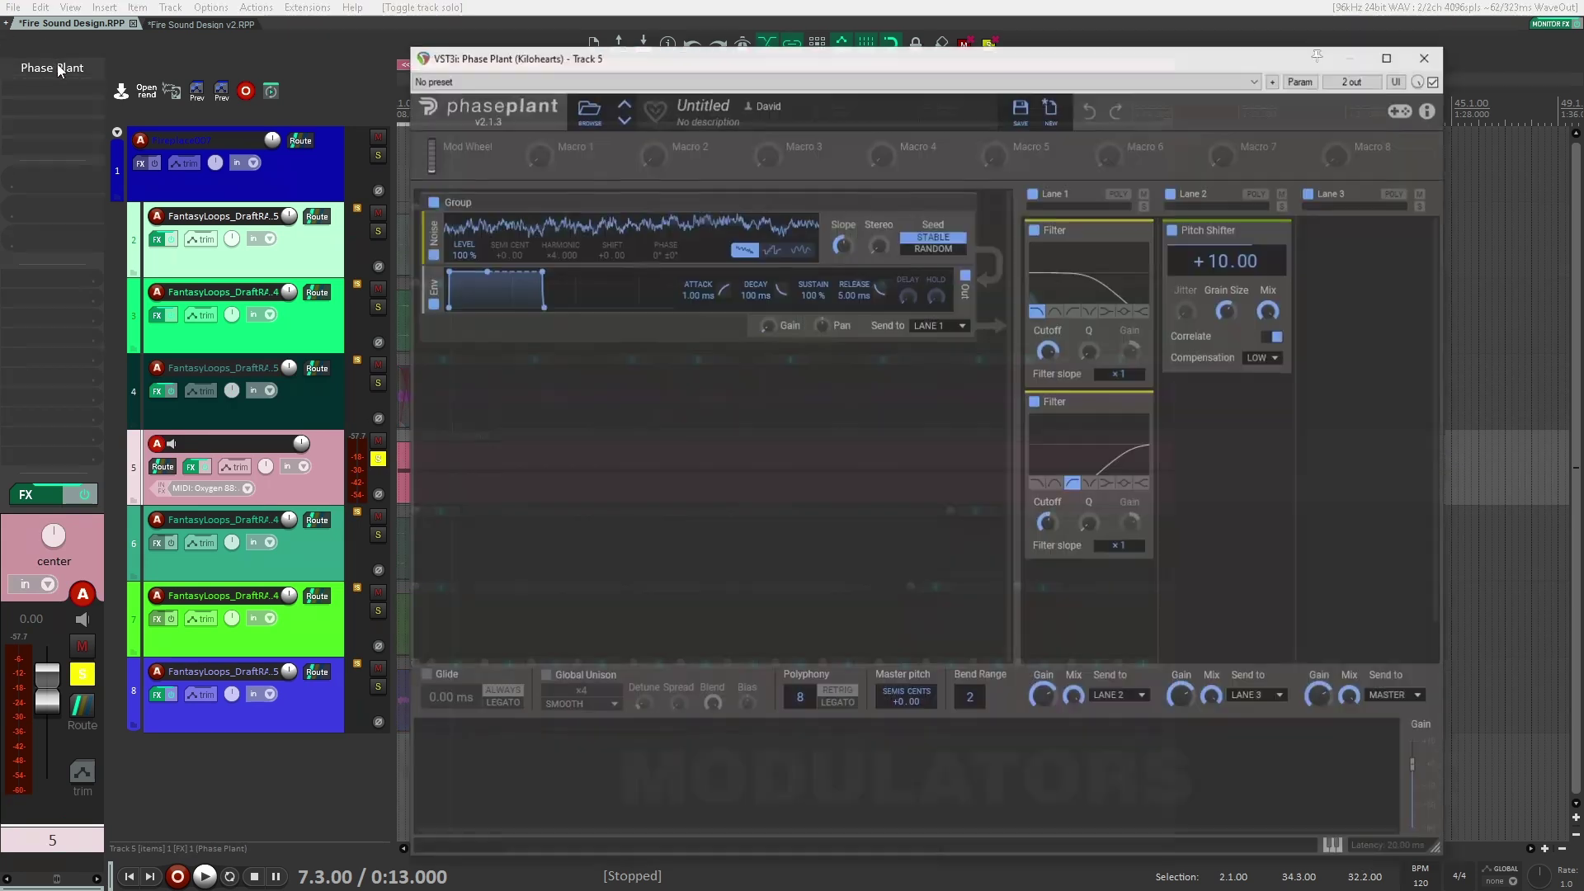
{"action": "left_click_drag", "start_coordinate": [782, 60], "coordinate": [1038, 81]}
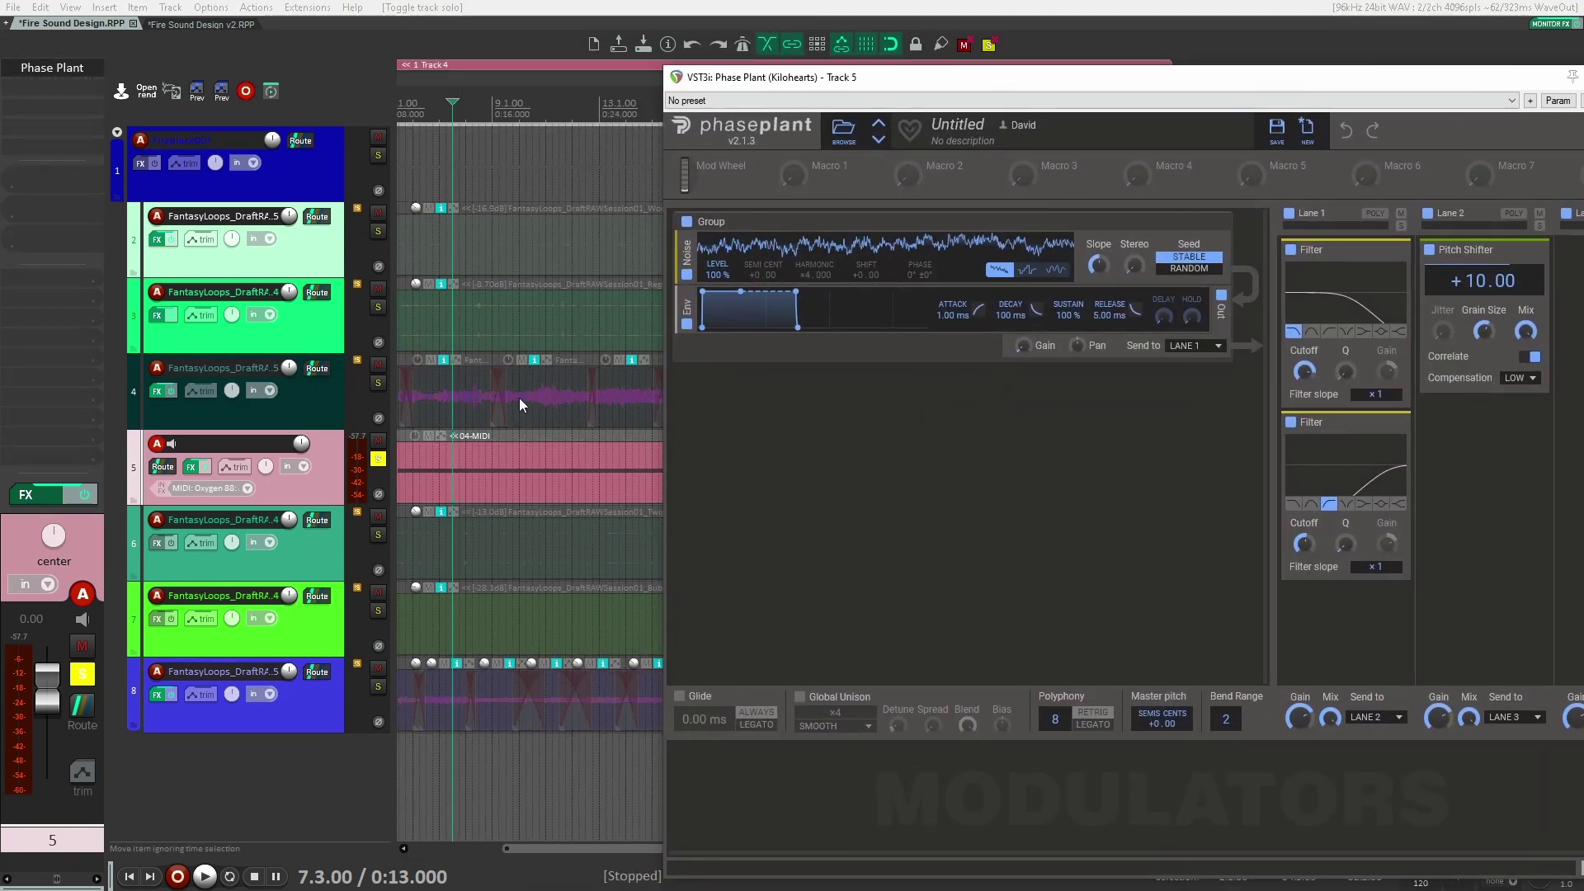
{"action": "left_click", "coordinate": [507, 247]}
{"action": "key", "text": "space"}
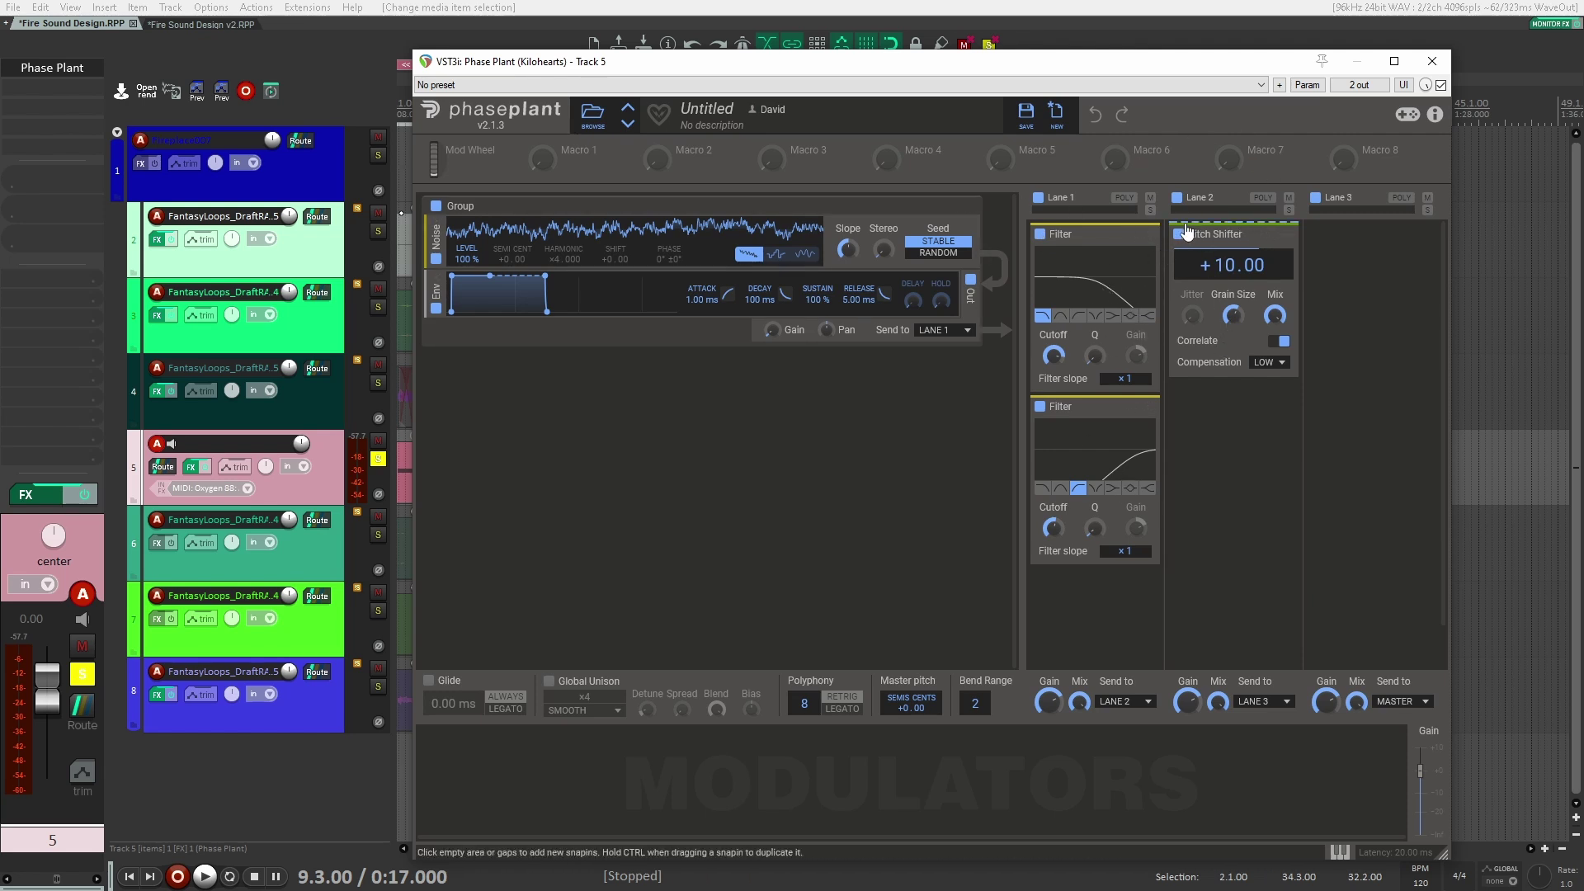
Disable Phase Plant's Lanes 1 and 2 to audition the raw noise, and re-enable them one at a time
{"action": "left_click", "coordinate": [1177, 197]}
{"action": "left_click", "coordinate": [1039, 197]}
{"action": "key", "text": "space"}
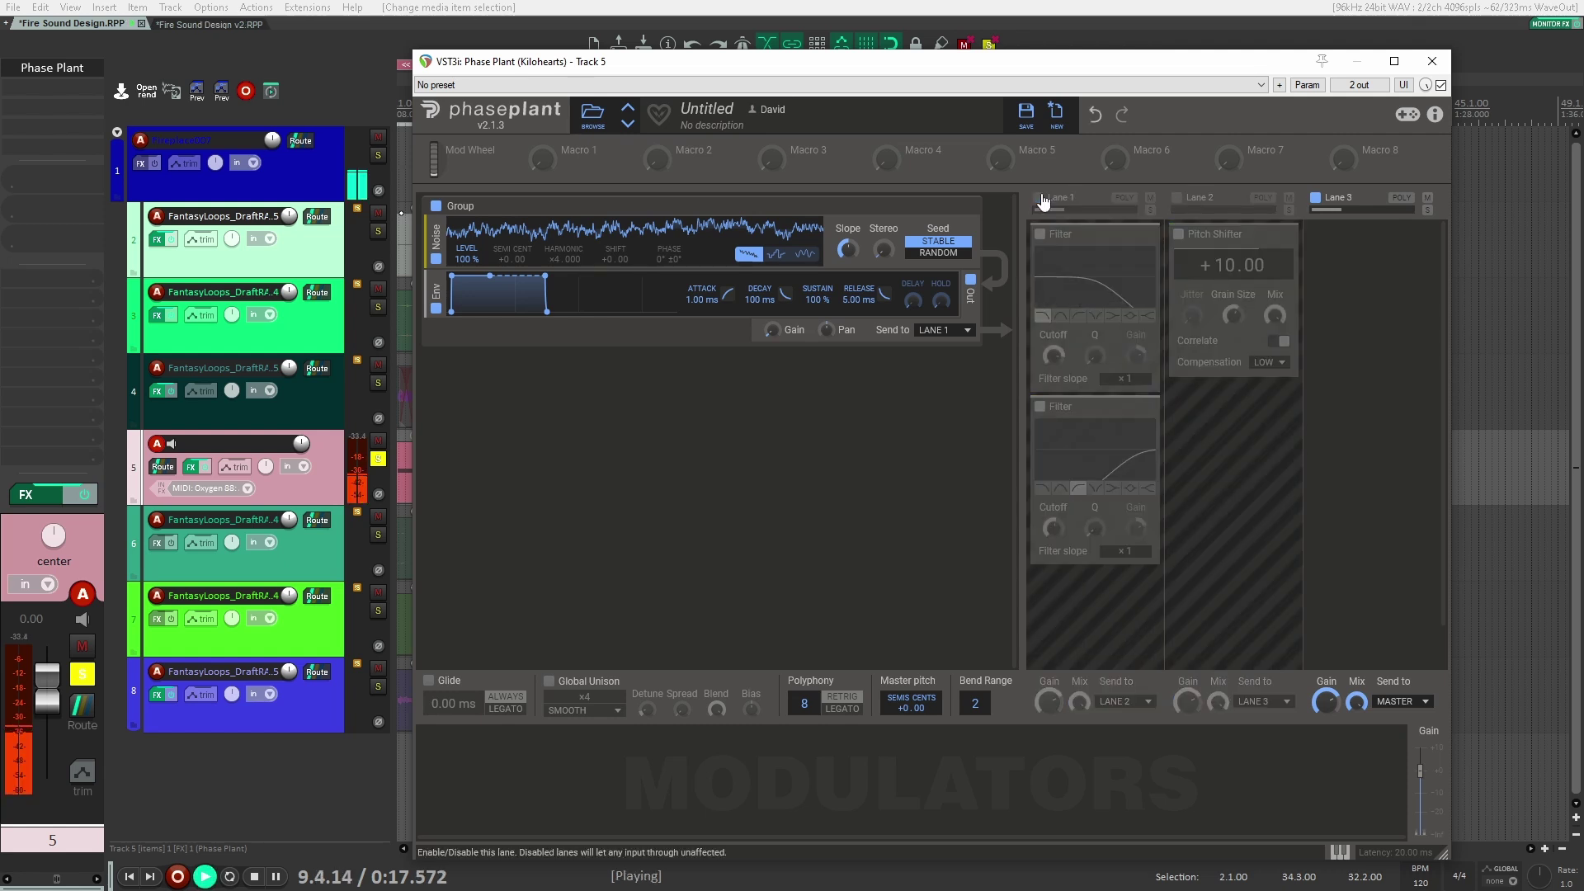
{"action": "left_click", "coordinate": [1039, 198]}
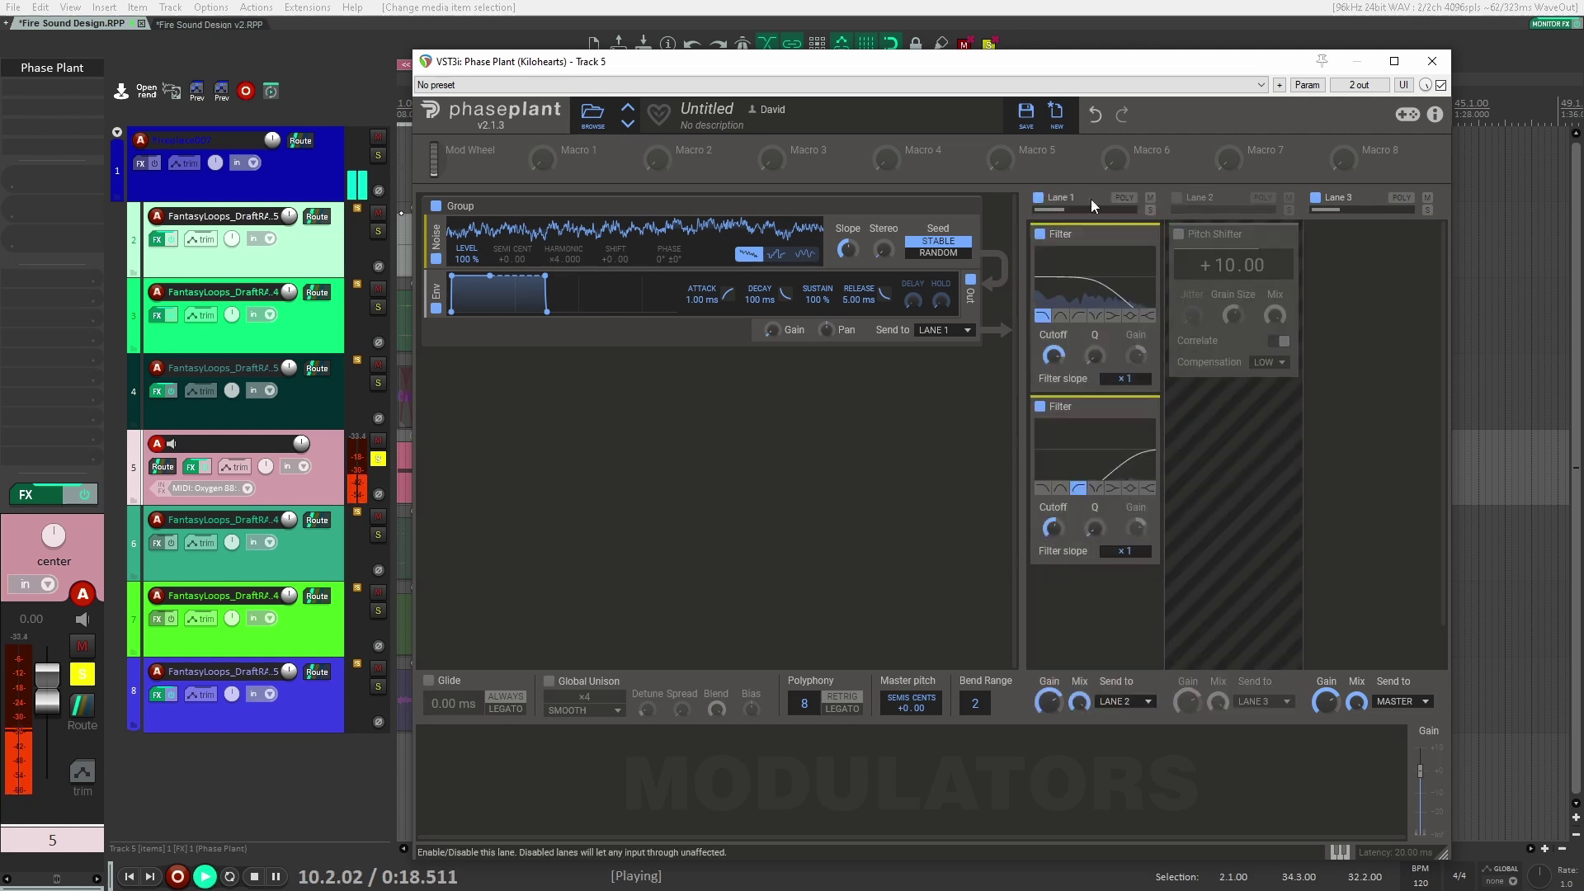
{"action": "left_click", "coordinate": [1039, 198]}
{"action": "left_click", "coordinate": [1039, 198]}
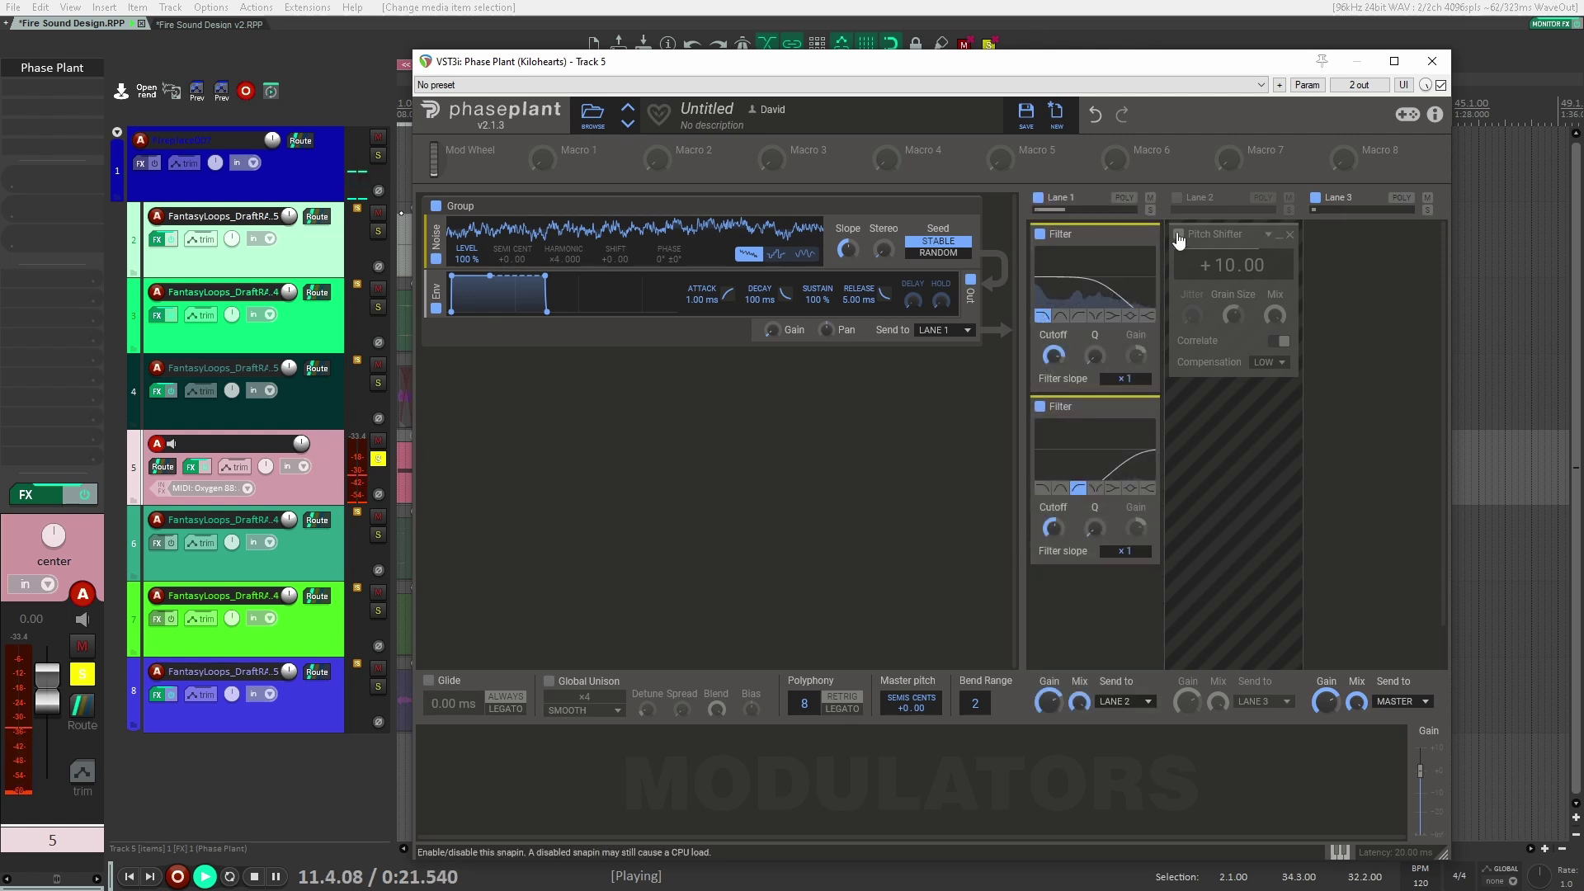
{"action": "left_click", "coordinate": [1177, 197]}
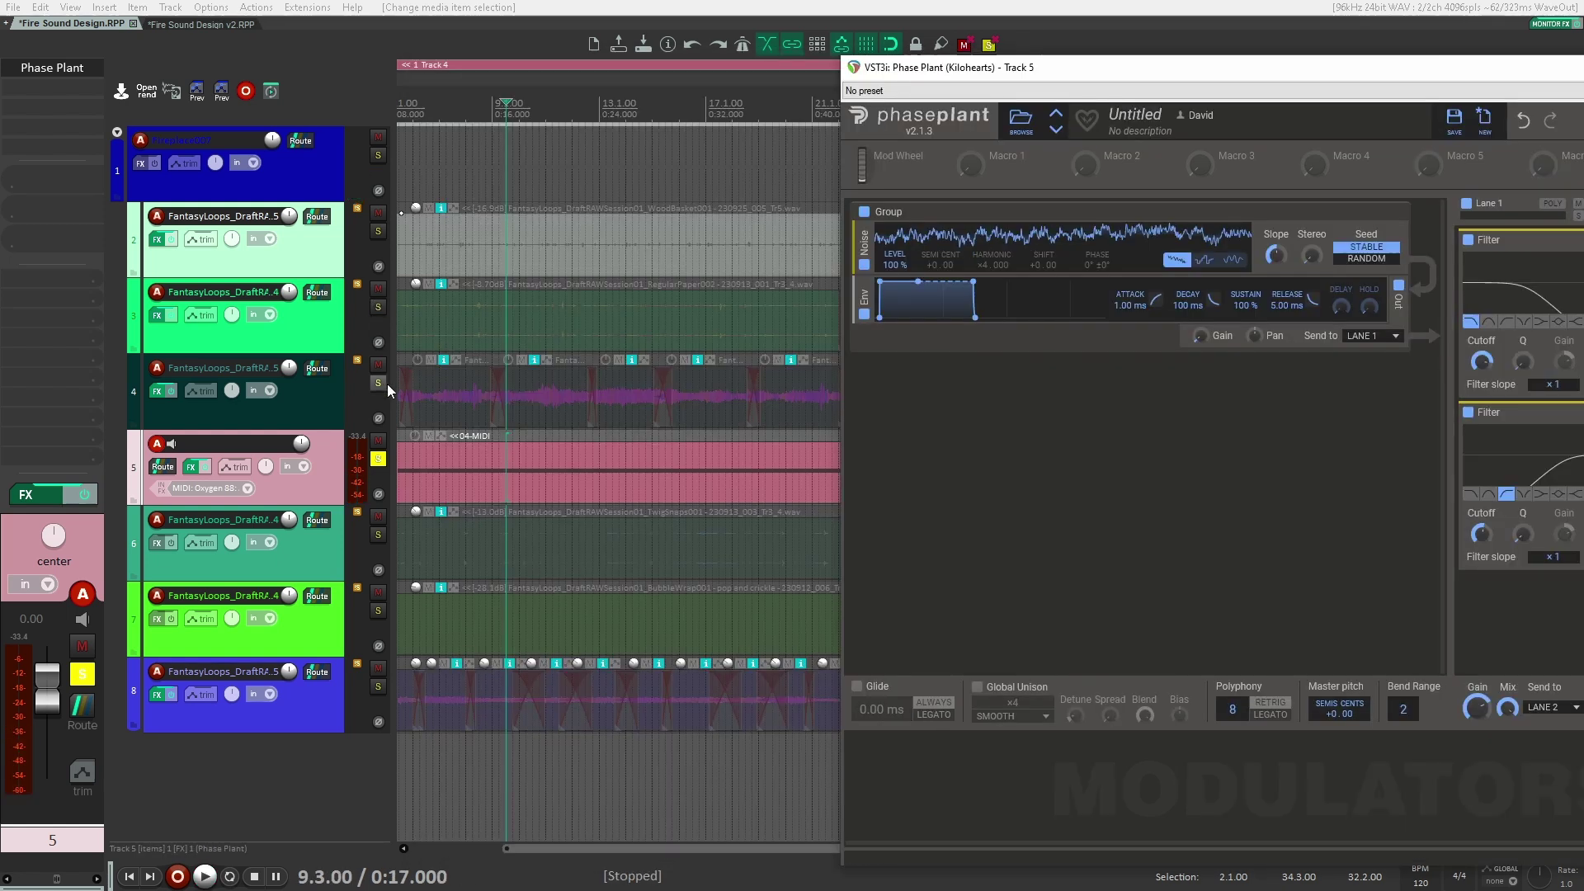
Solo track 4 alongside track 5, audition the two layers together, and clear both solos
{"action": "left_click", "coordinate": [378, 383]}
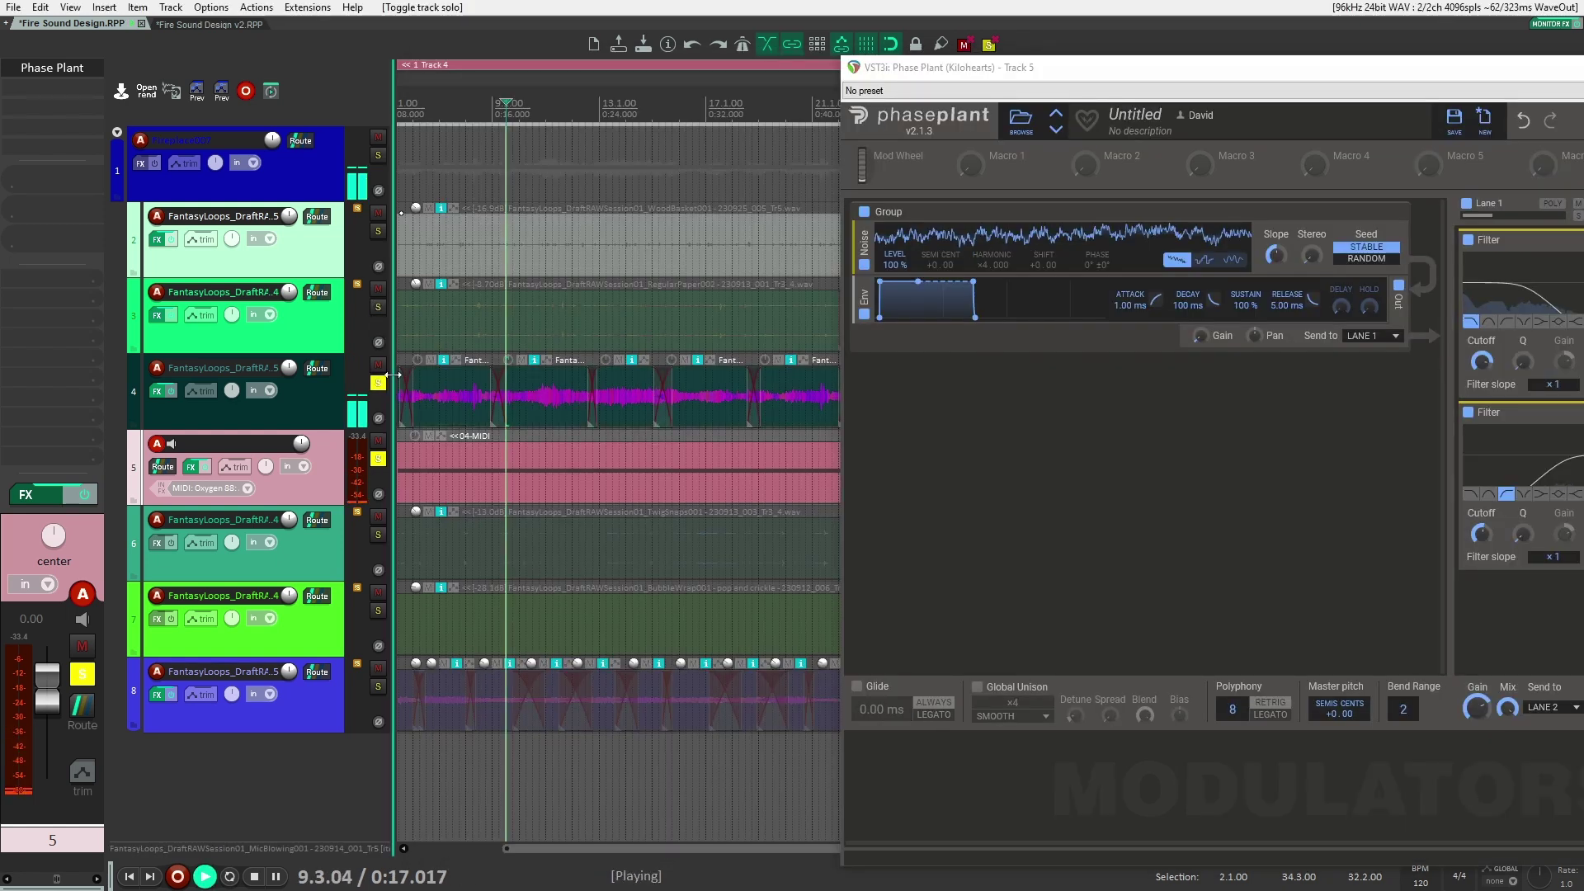
{"action": "key", "text": "space"}
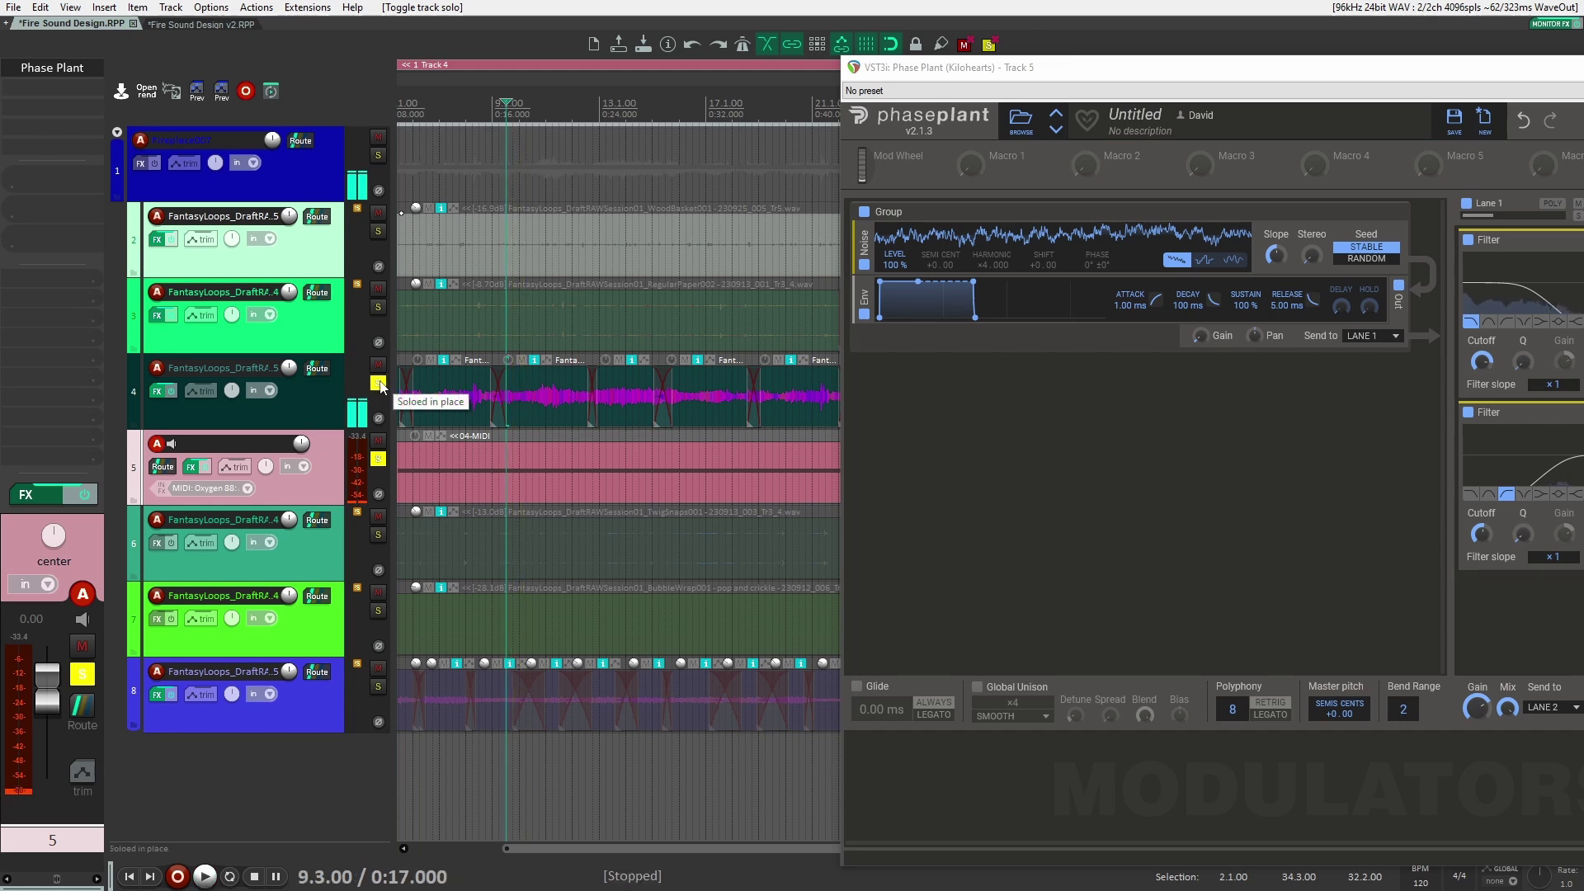
{"action": "left_click", "coordinate": [378, 459]}
{"action": "left_click", "coordinate": [378, 383]}
Solo and audition track 8, closing the Phase Plant window to examine the track's crossfaded clips up close
{"action": "left_click", "coordinate": [376, 686]}
{"action": "key", "text": "space"}
{"action": "left_click", "coordinate": [275, 715]}
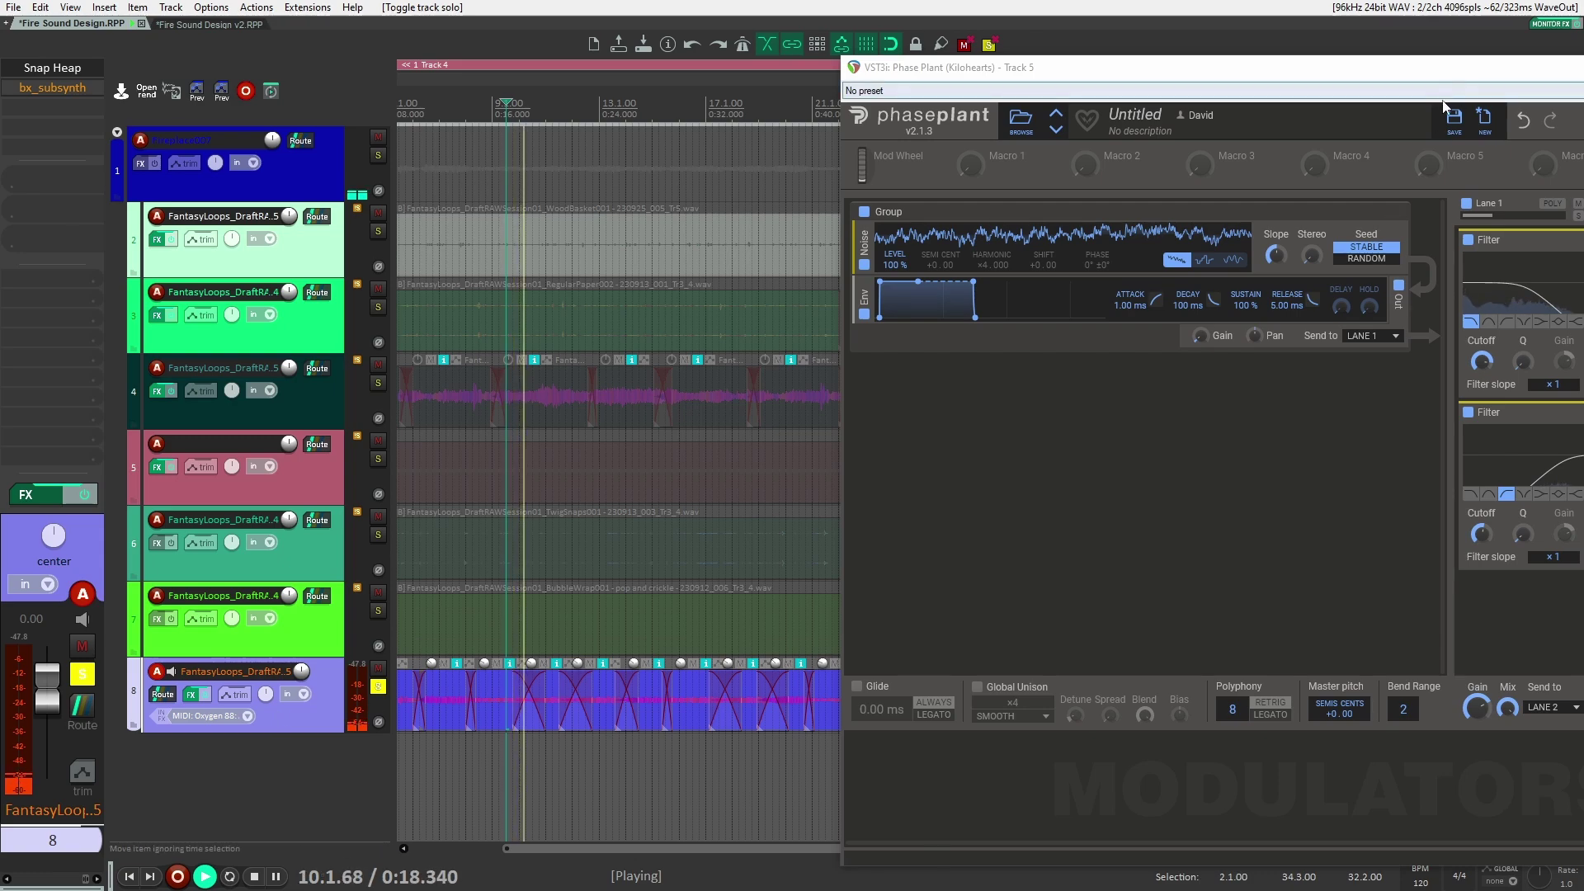
{"action": "key", "text": "Escape"}
{"action": "scroll", "coordinate": [744, 651], "scroll_direction": "up", "scroll_amount": 10}
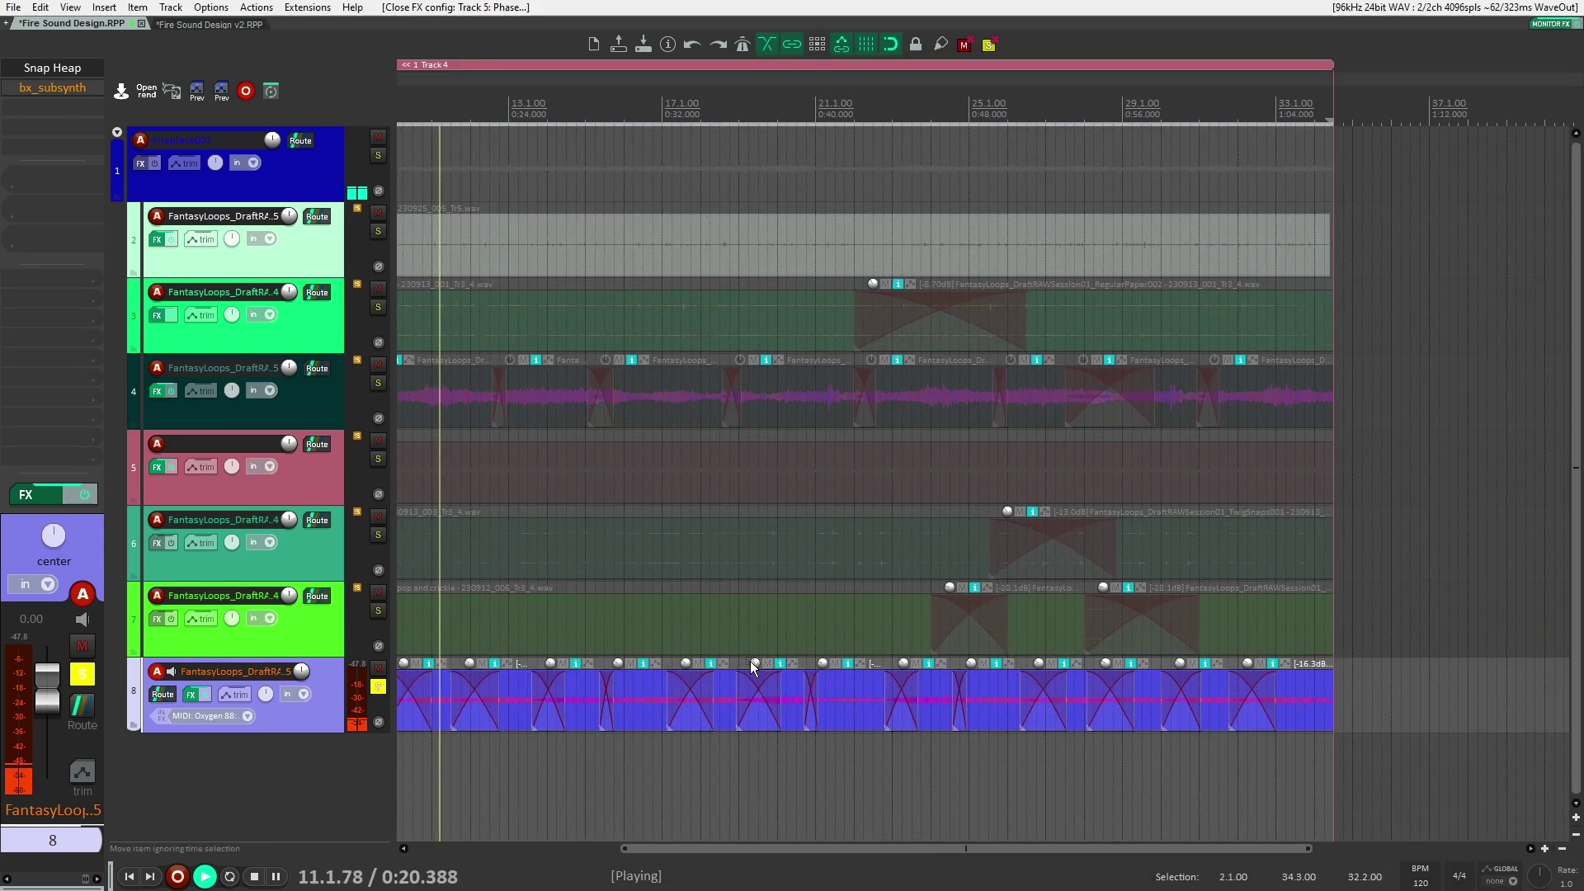
{"action": "scroll", "coordinate": [922, 733], "scroll_direction": "down", "scroll_amount": 10}
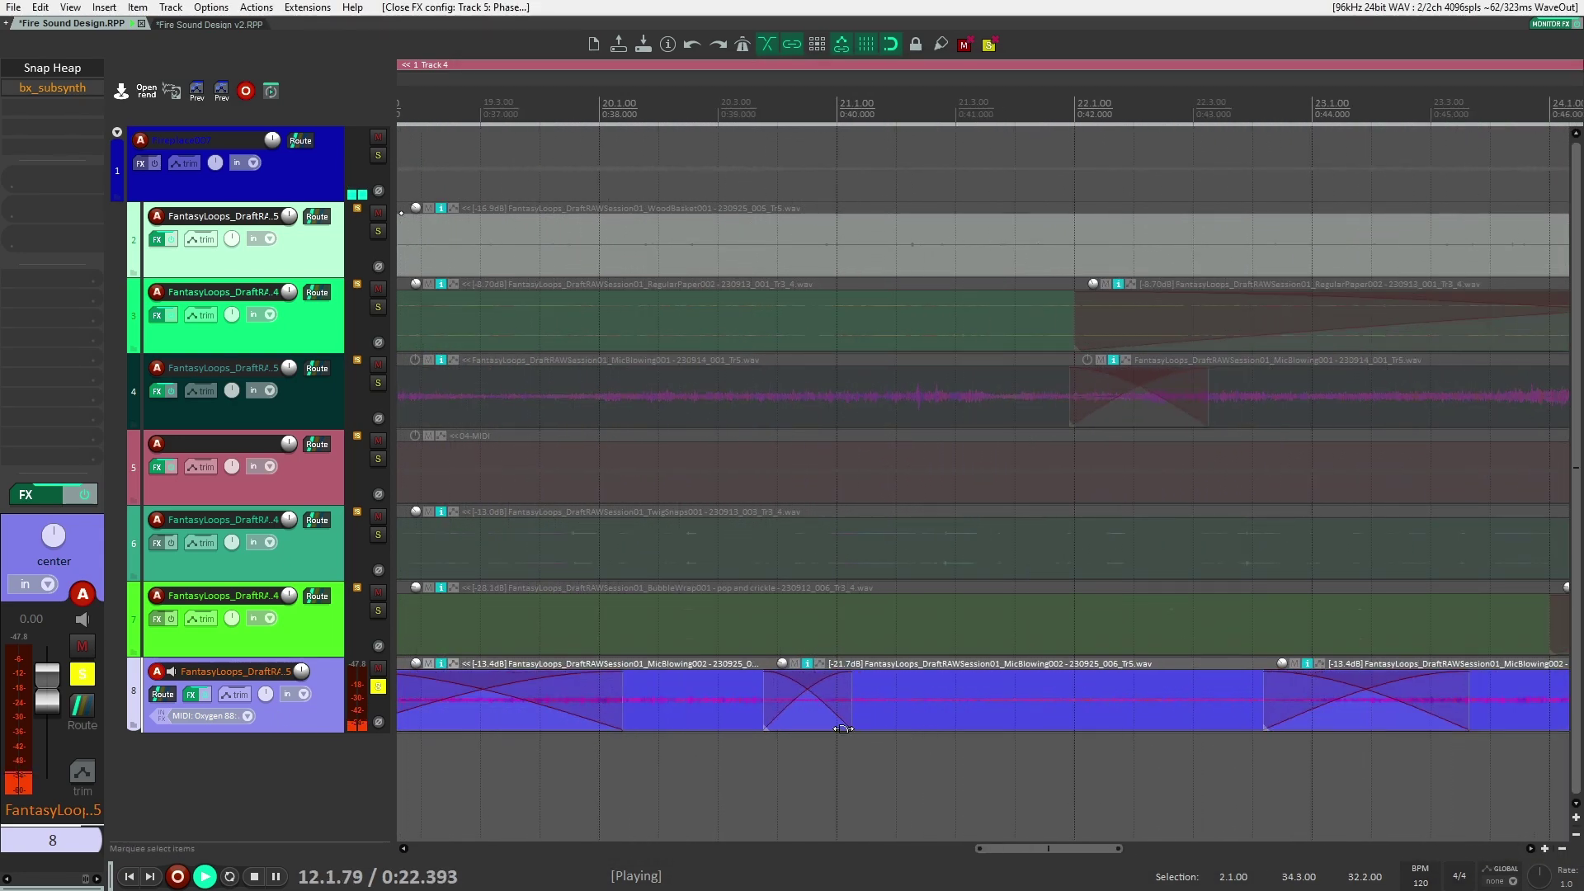
{"action": "key", "text": "space"}
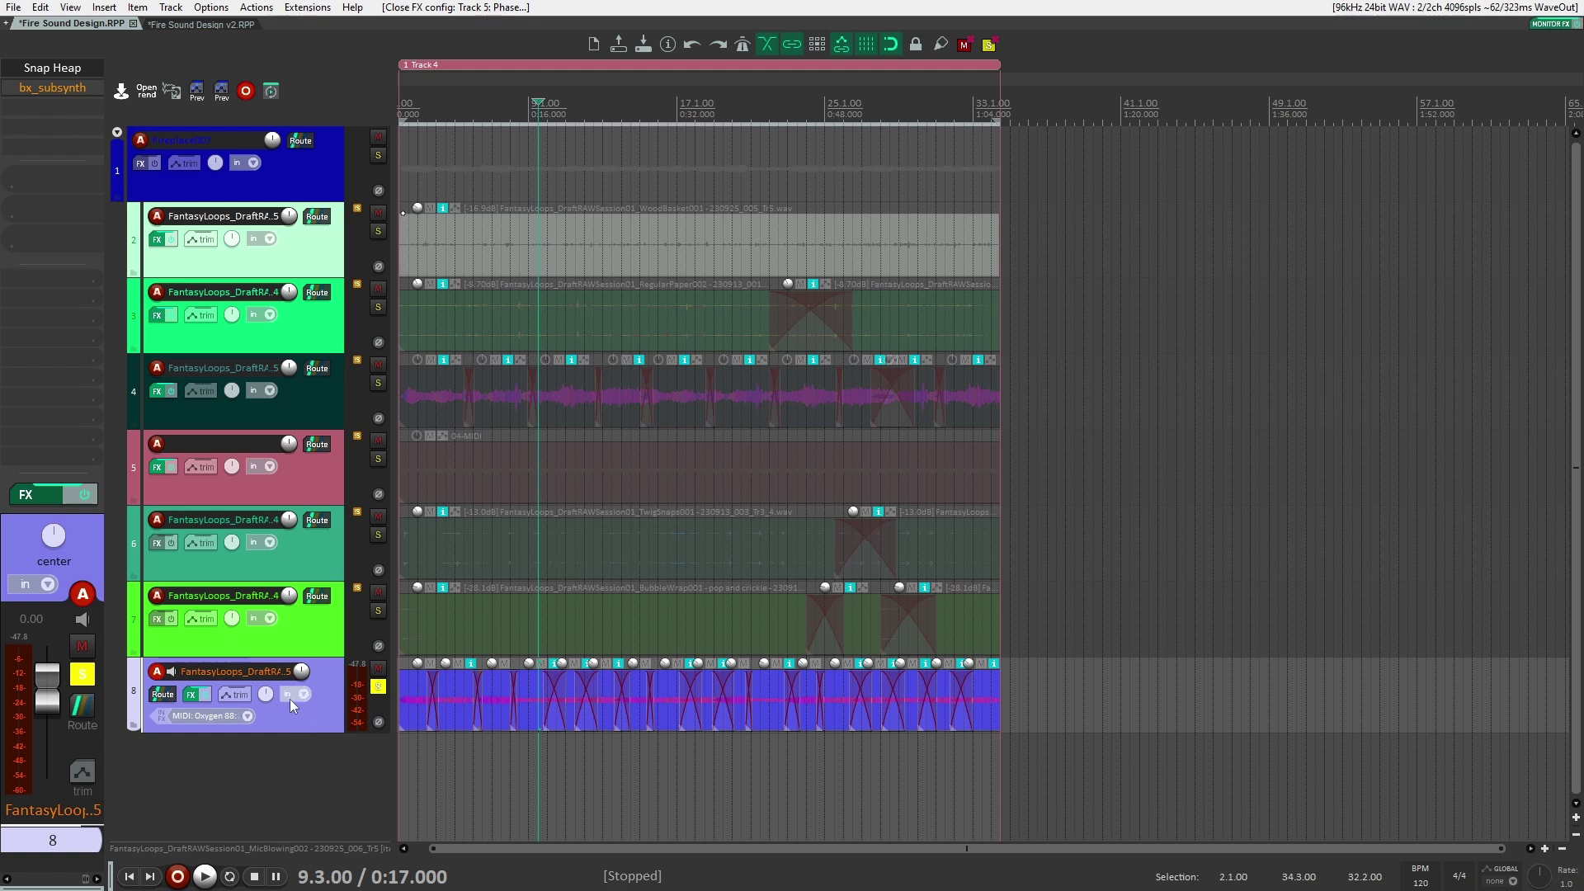
Open track 8's Snap Heap and disable Serial Bus 1 and Serial Bus 2 to audition the unprocessed layer
{"action": "left_click", "coordinate": [53, 71]}
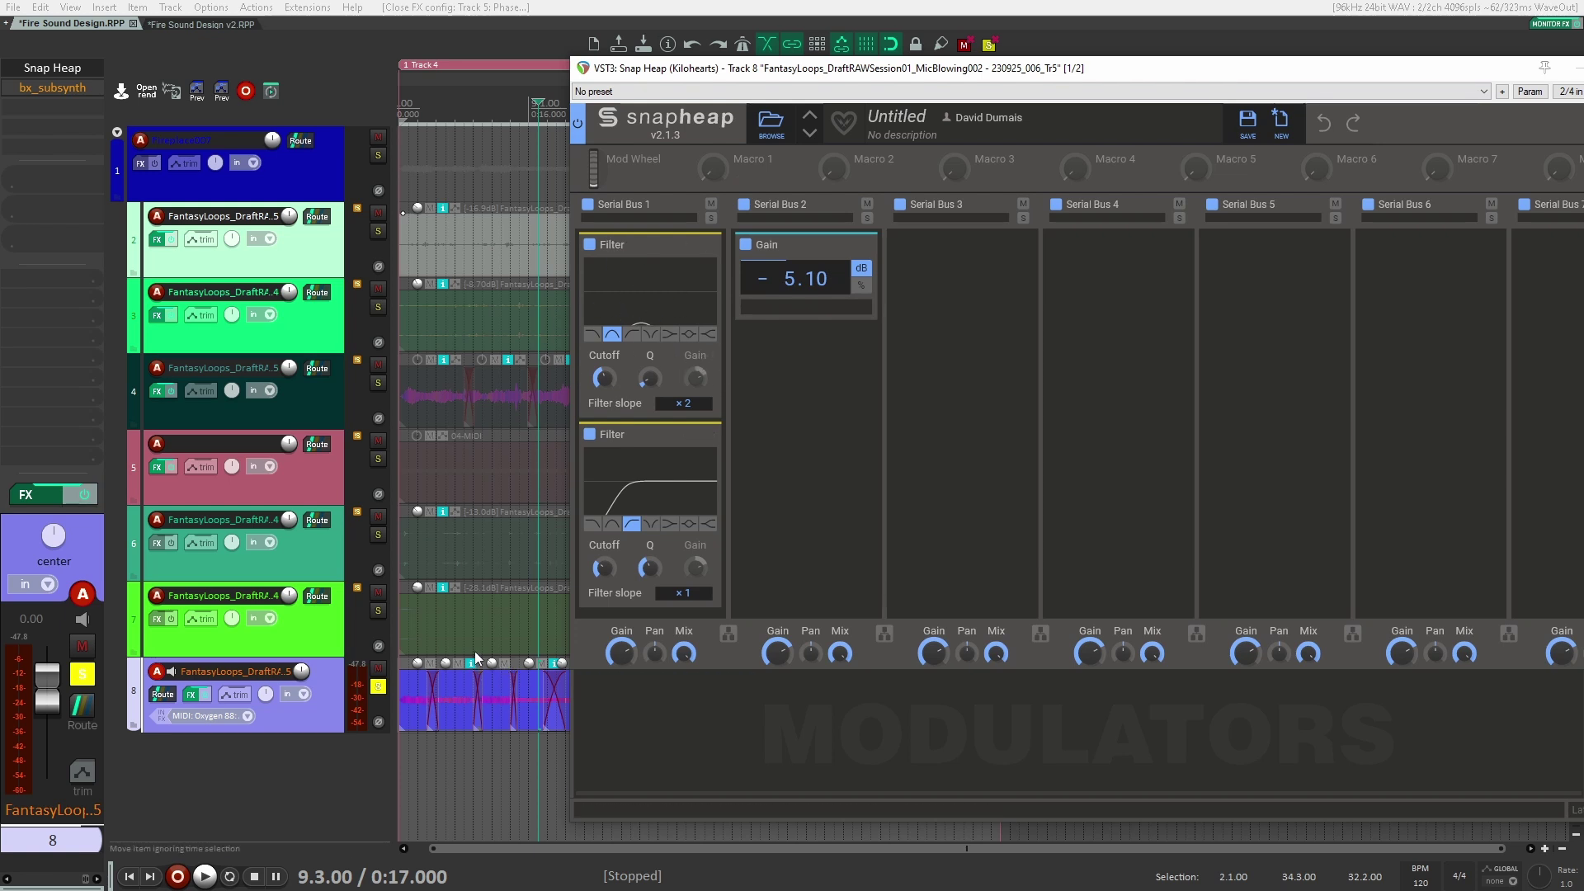
{"action": "key", "text": "space"}
{"action": "key", "text": "space"}
{"action": "left_click", "coordinate": [743, 204]}
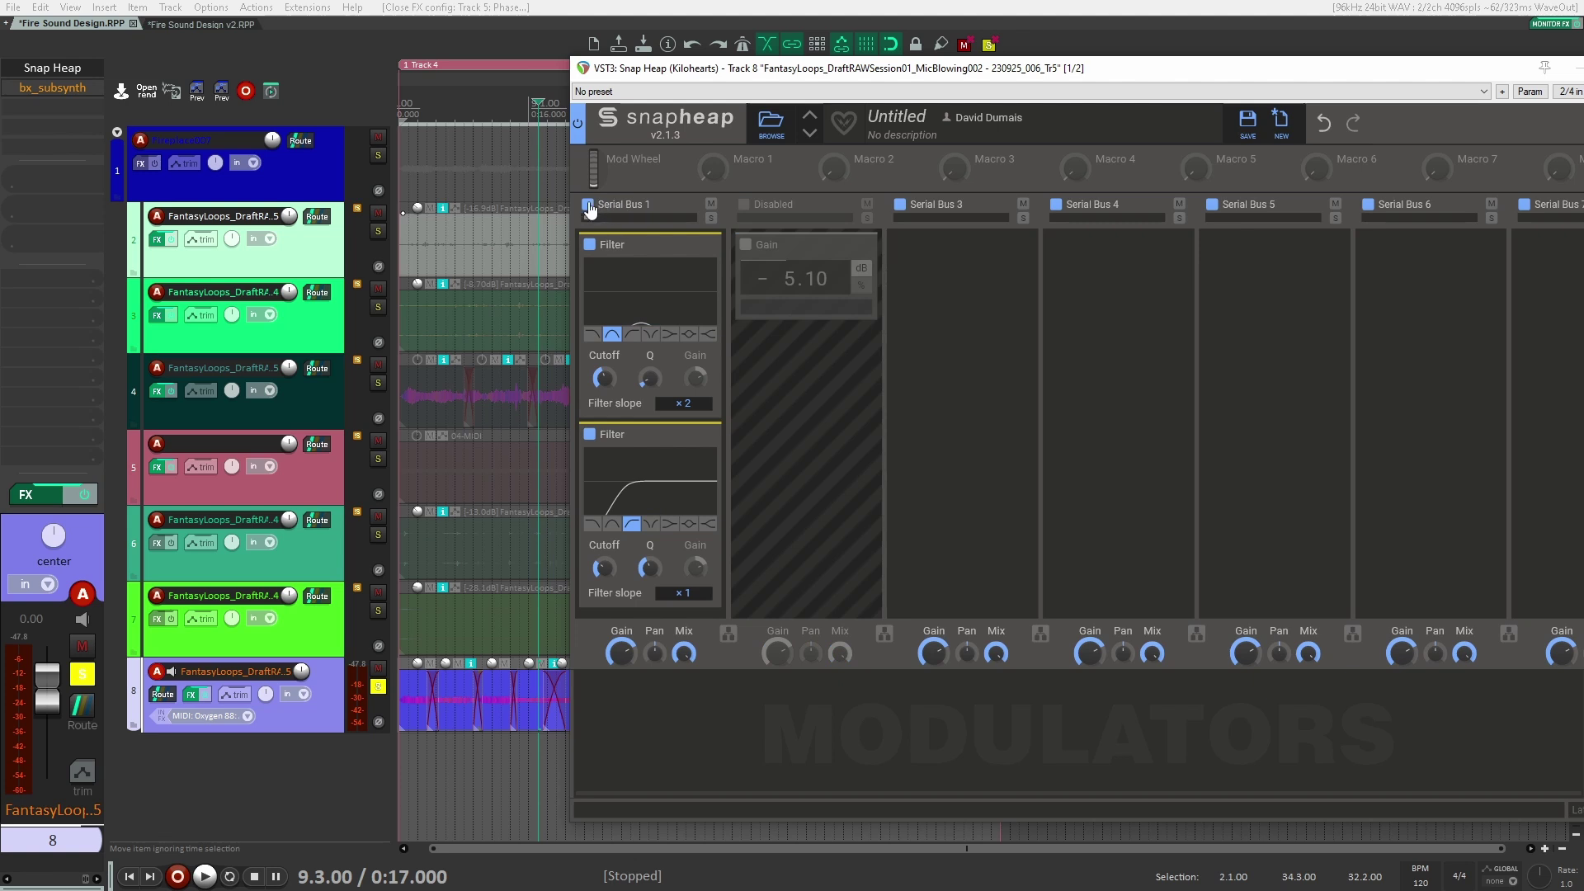
{"action": "left_click", "coordinate": [588, 204]}
{"action": "key", "text": "space"}
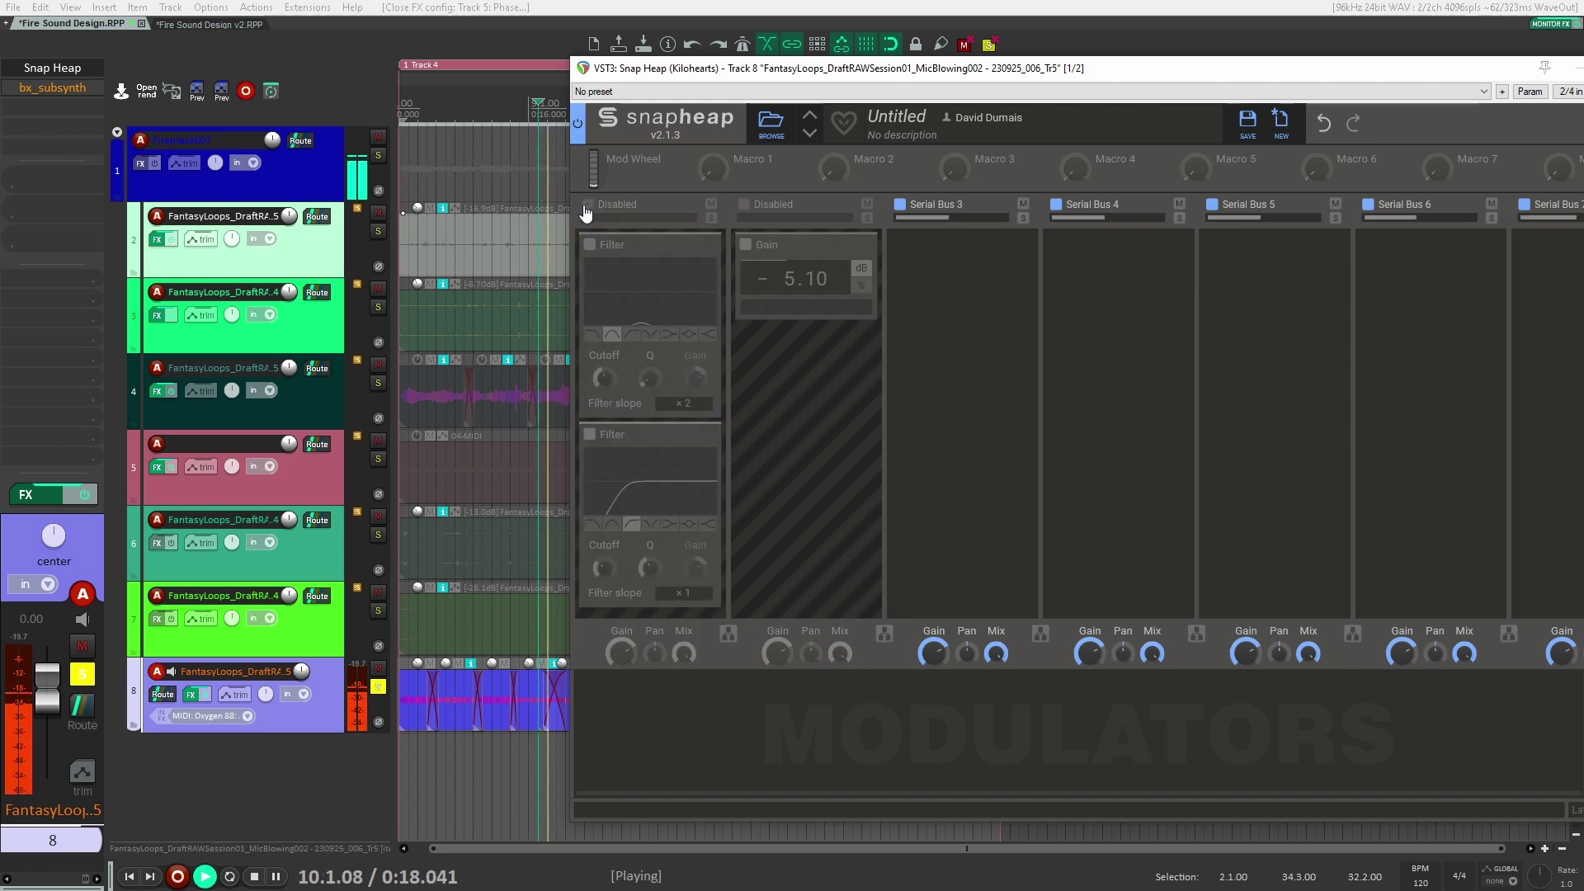
Re-enable both Snap Heap buses during playback, toggling Serial Bus 1's second filter off and on to compare its effect
{"action": "left_click", "coordinate": [586, 207]}
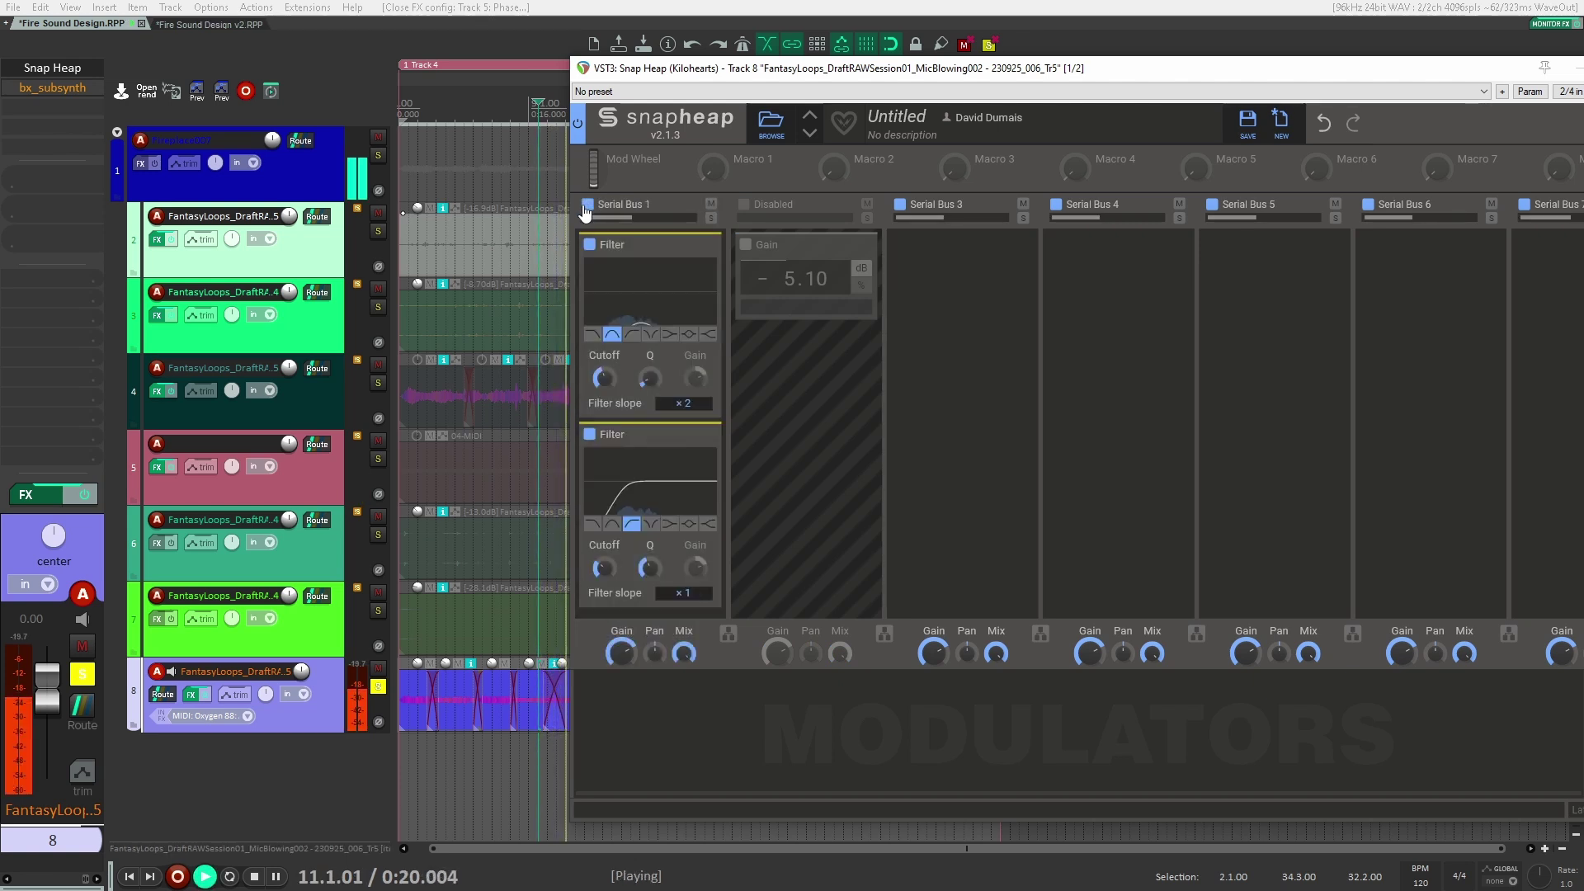
{"action": "left_click", "coordinate": [590, 436]}
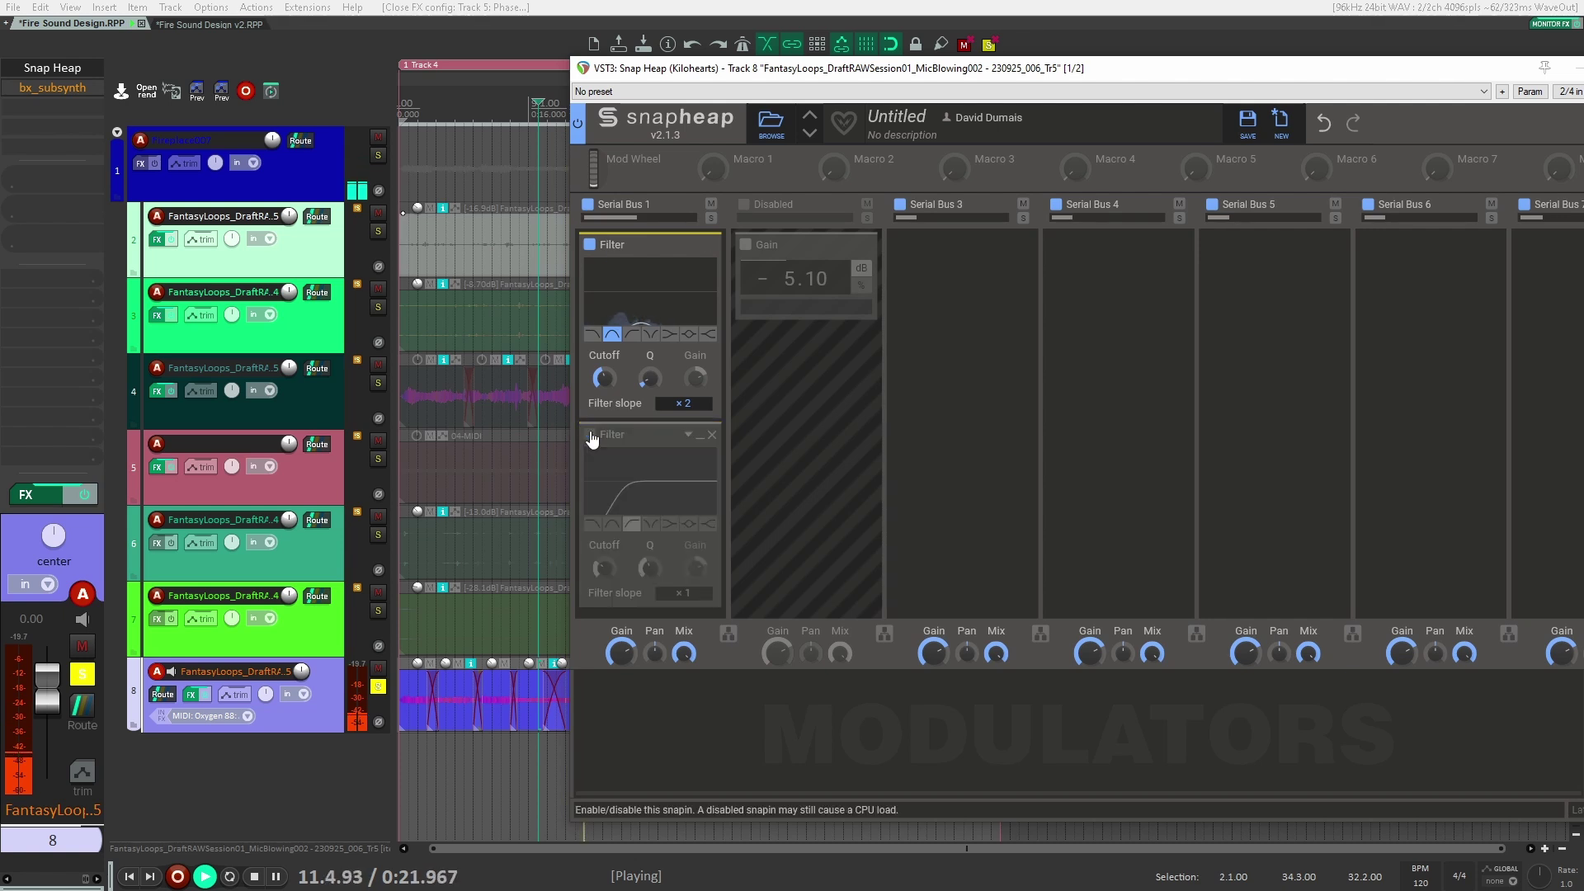
{"action": "left_click", "coordinate": [590, 435]}
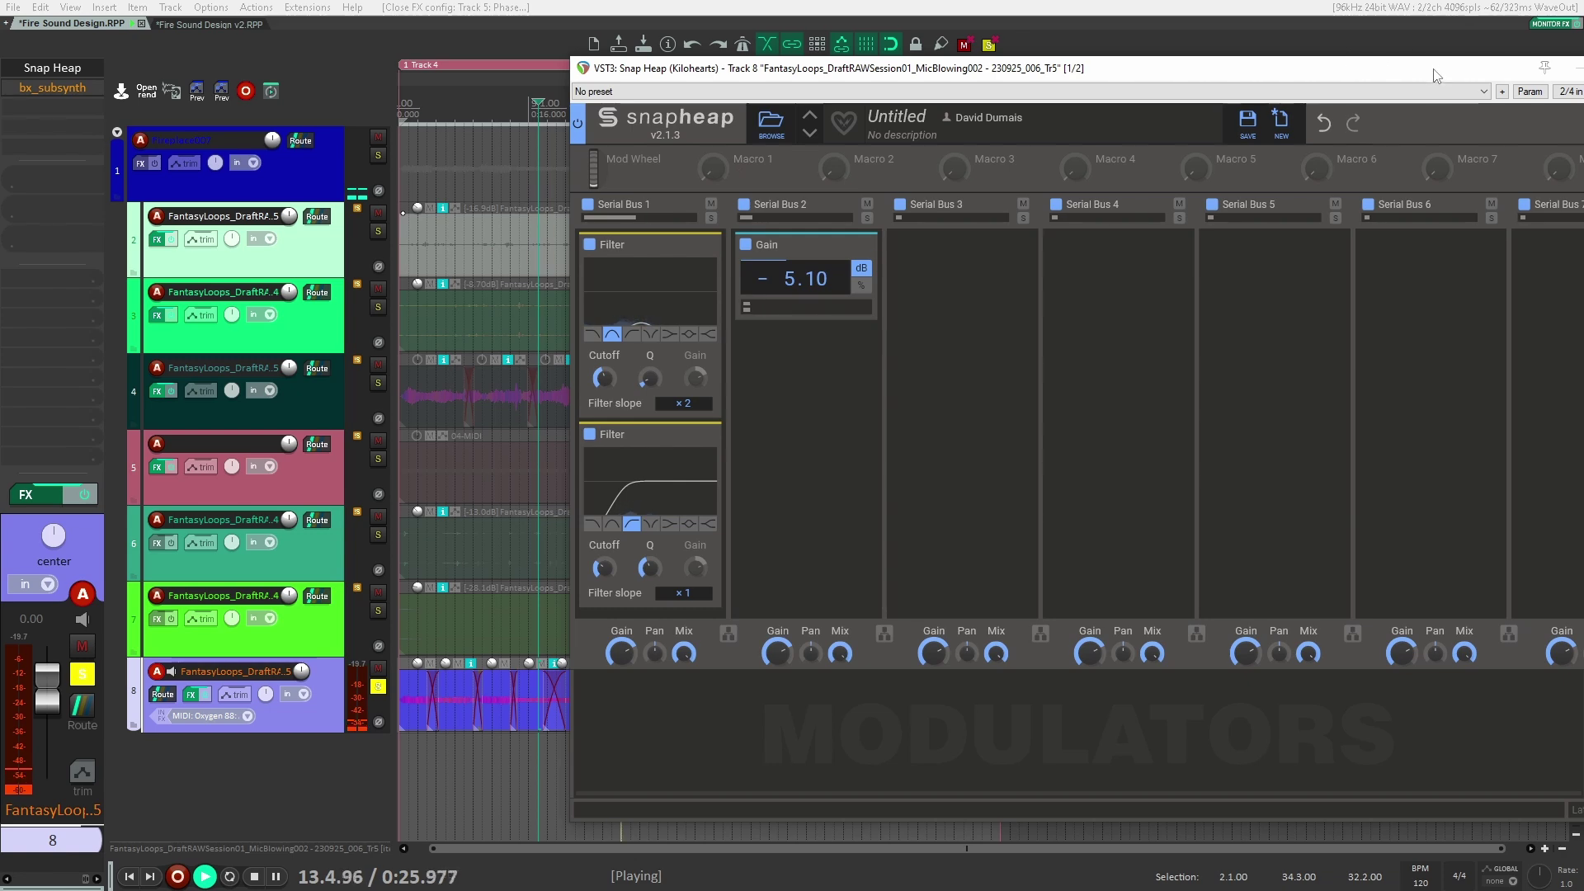
Close the Snap Heap window, stop playback and clear track 8's solo
{"action": "key", "text": "Escape"}
{"action": "key", "text": "space"}
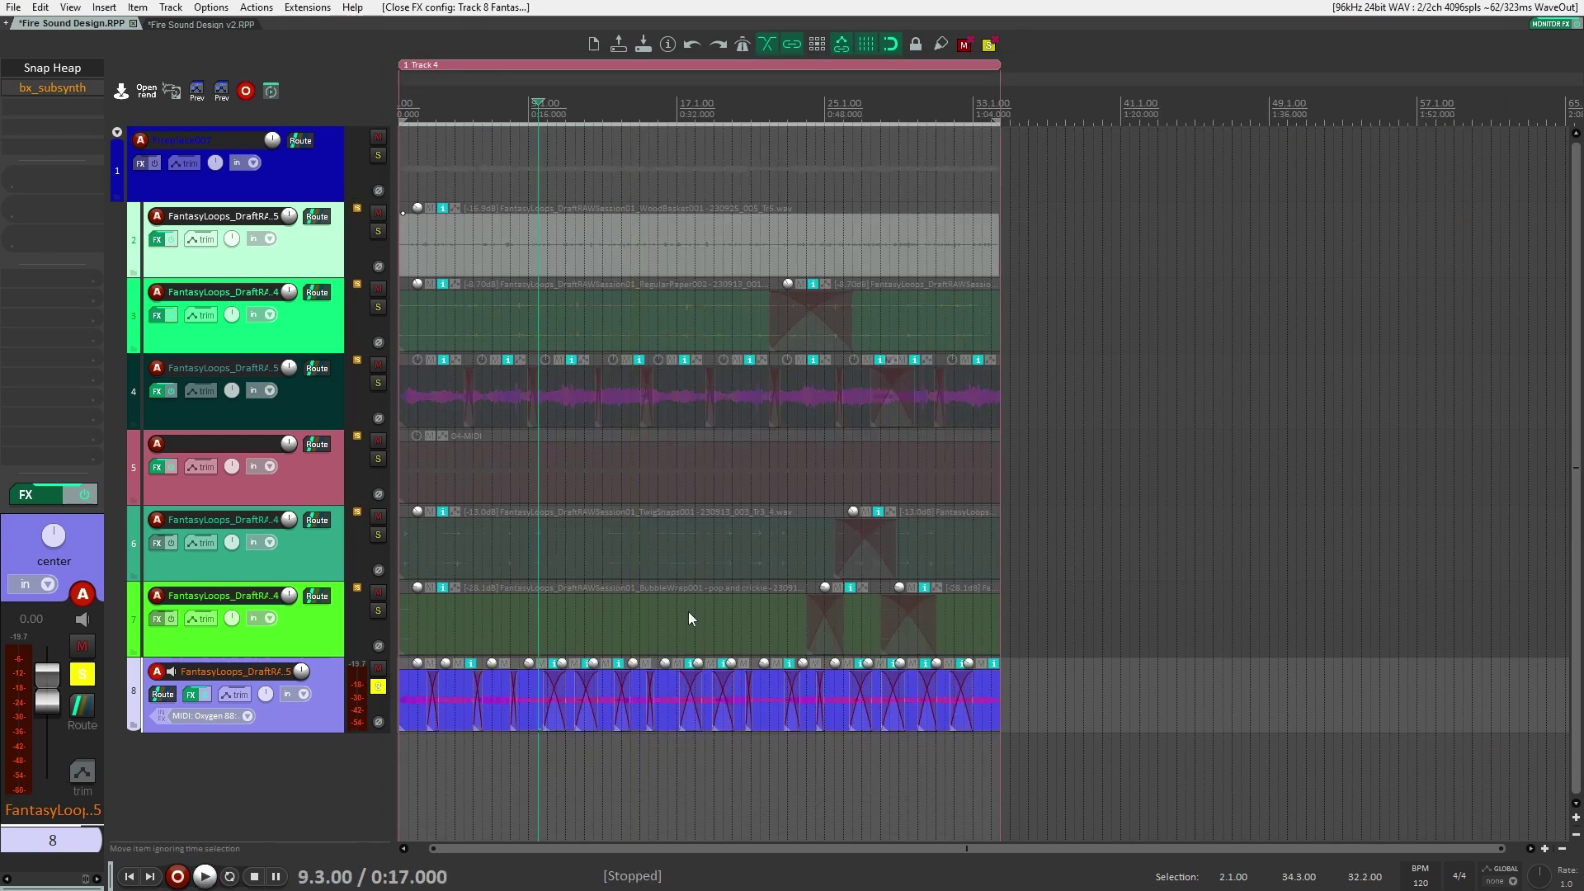
{"action": "left_click", "coordinate": [379, 686]}
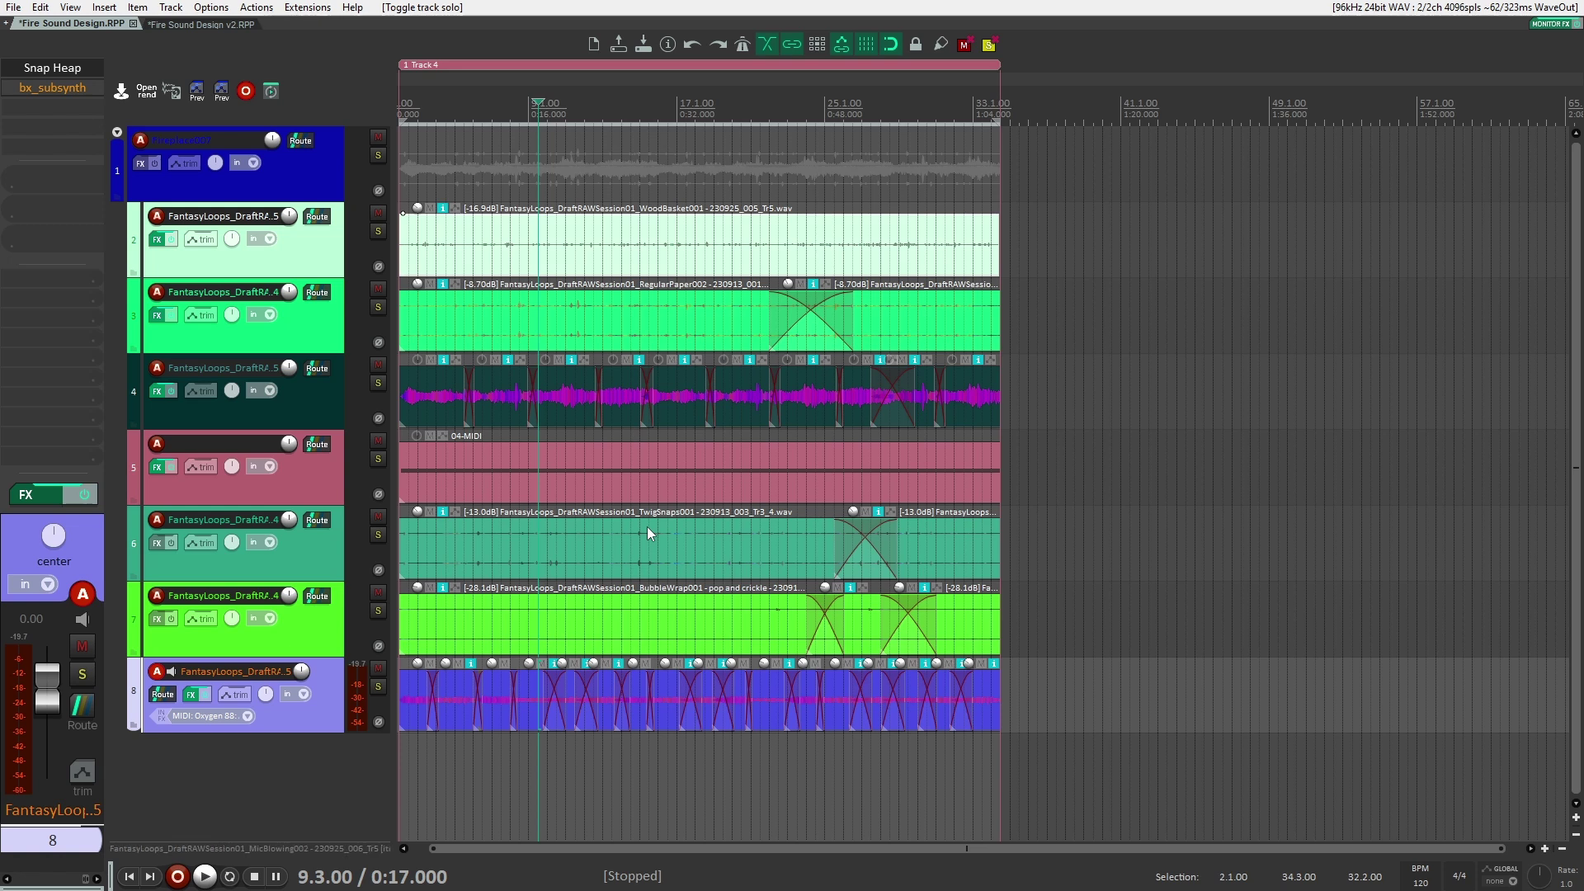
Solo track 2 and audition the wood basket layer from 6.4.00
{"action": "left_click", "coordinate": [379, 231]}
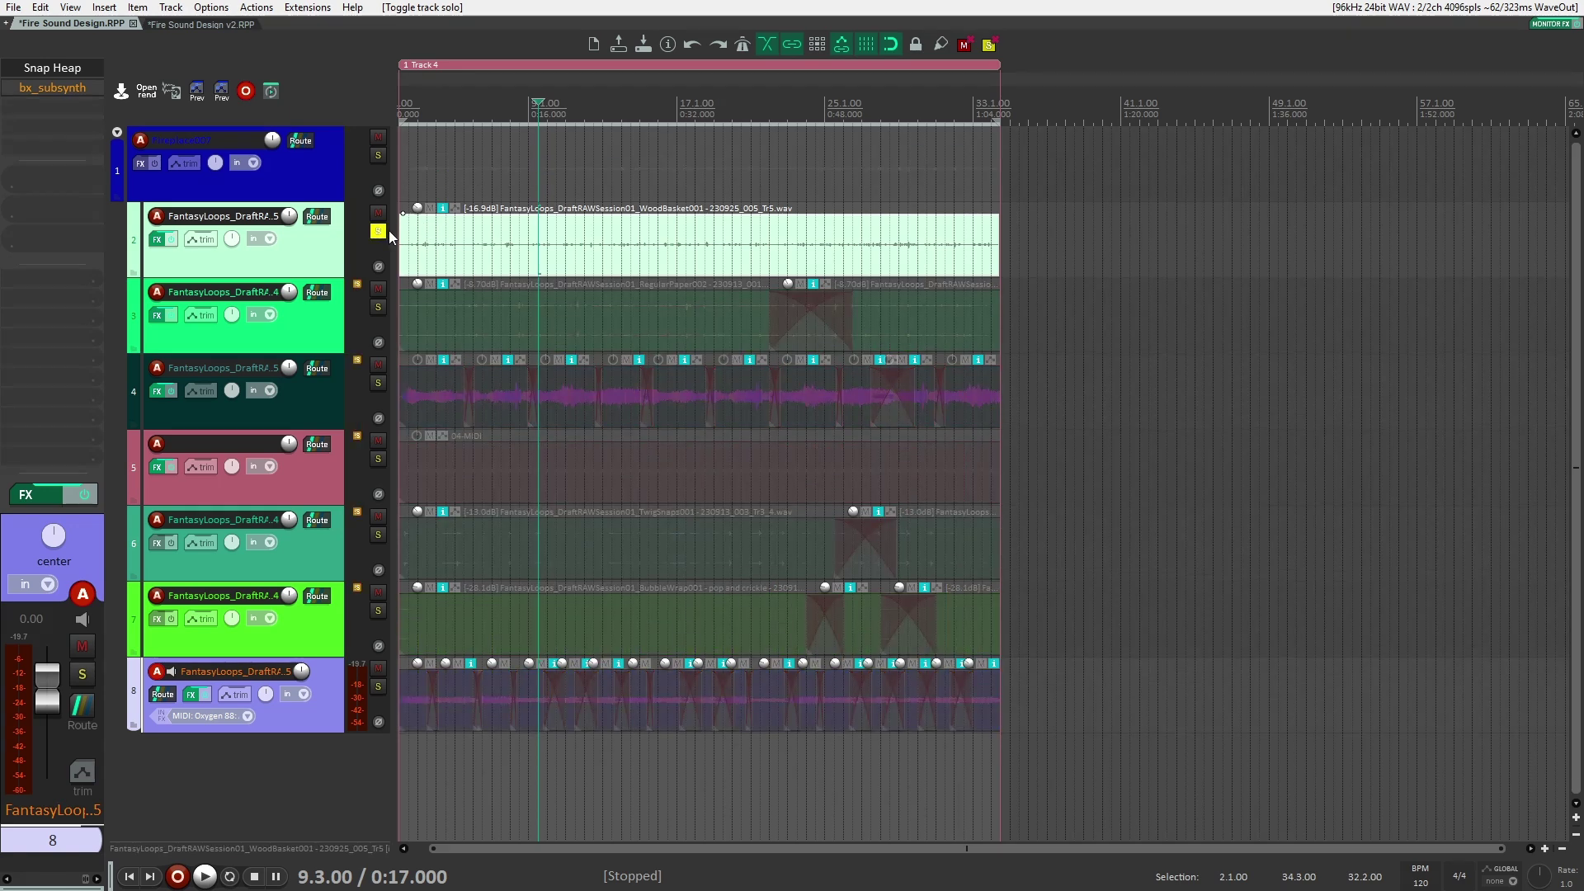
{"action": "scroll", "coordinate": [548, 176], "scroll_direction": "up", "scroll_amount": 4}
{"action": "left_click", "coordinate": [617, 177]}
{"action": "key", "text": "space"}
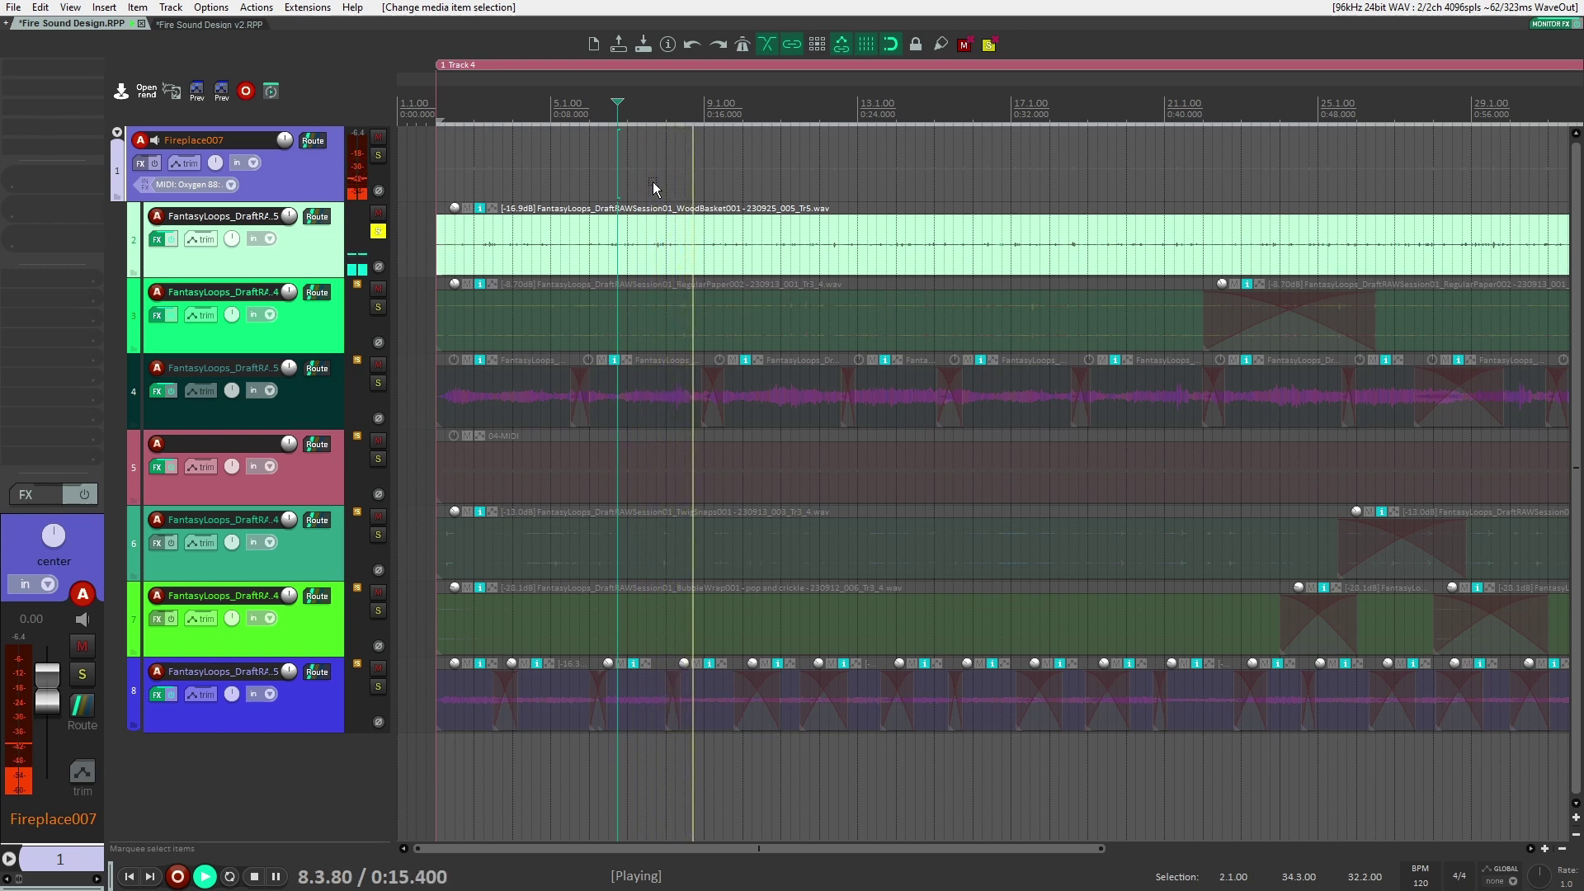
{"action": "key", "text": "space"}
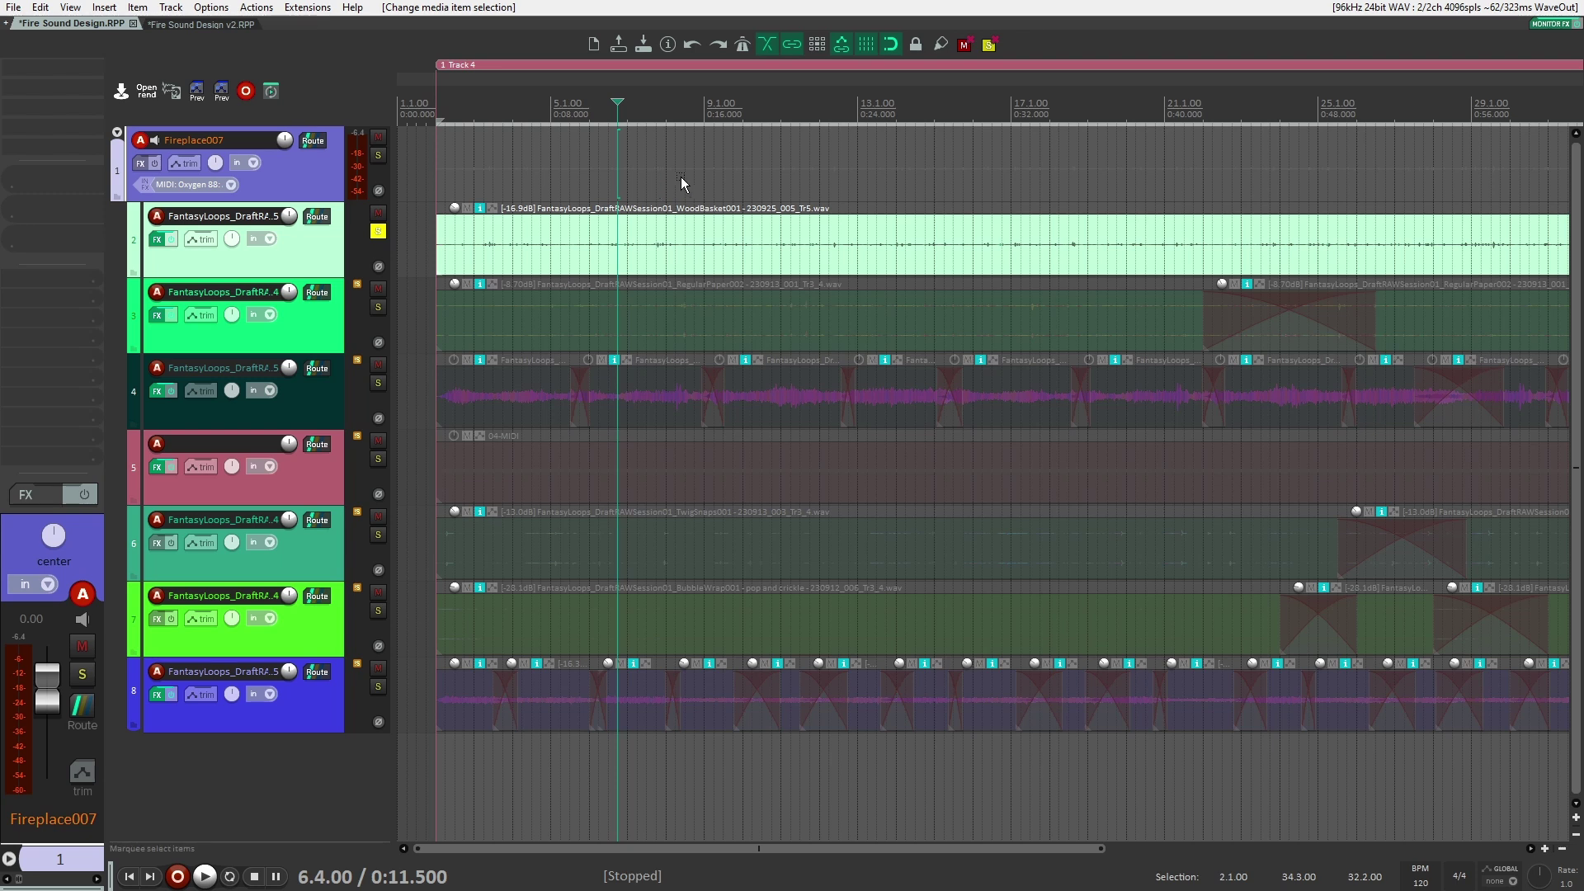
Play track 2 from 8.1.00 while examining its Neutron 2 Equalizer, closing the plugin and clearing the solo
{"action": "left_click", "coordinate": [666, 179]}
{"action": "key", "text": "space"}
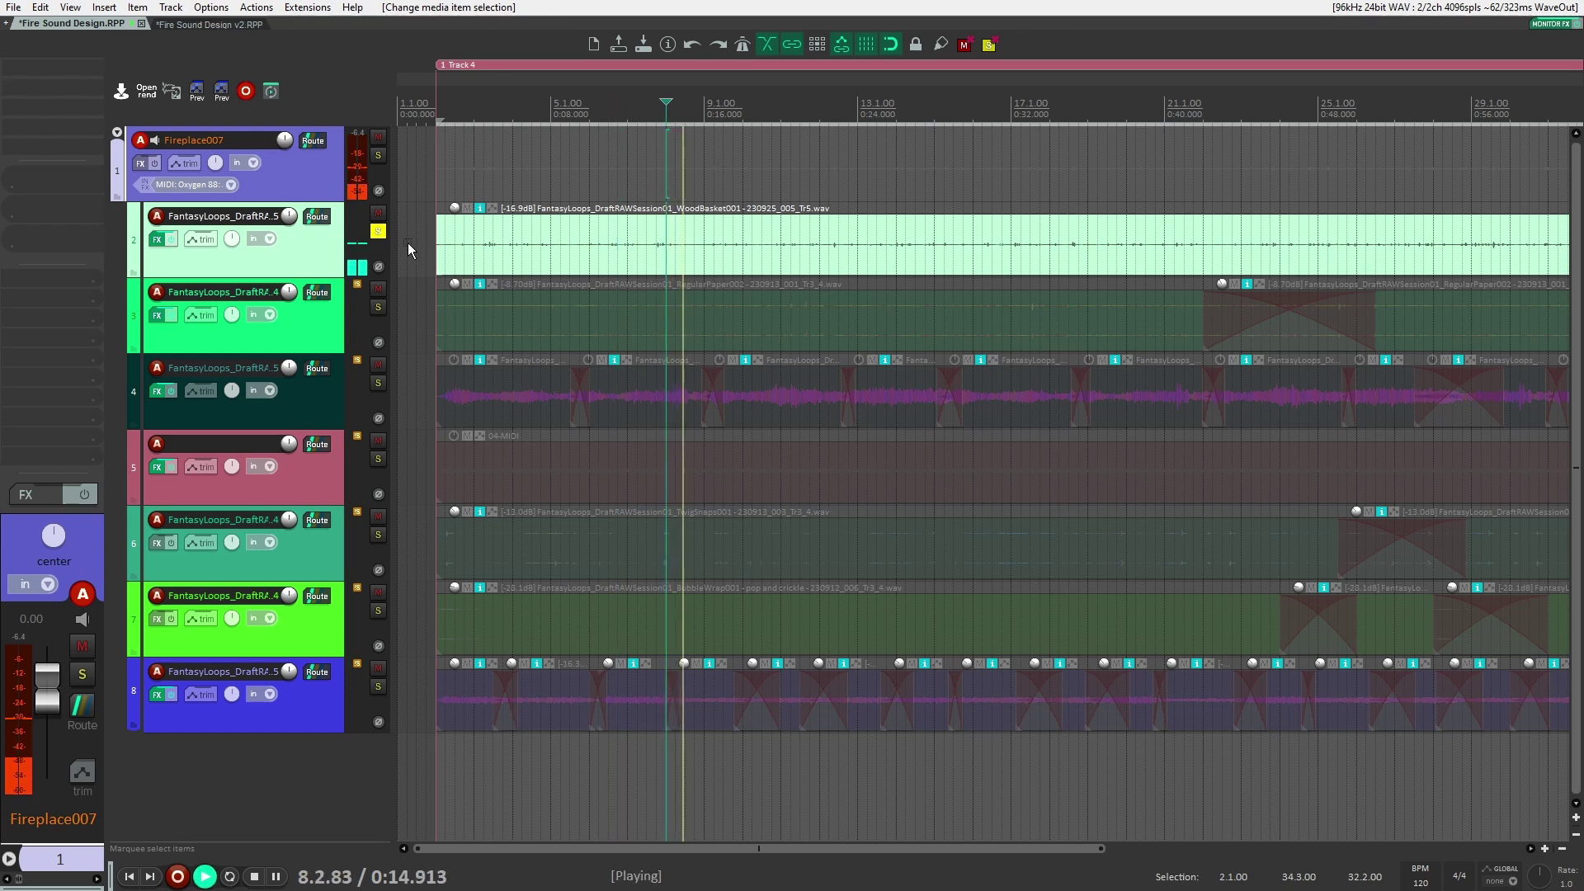
{"action": "left_click", "coordinate": [157, 239]}
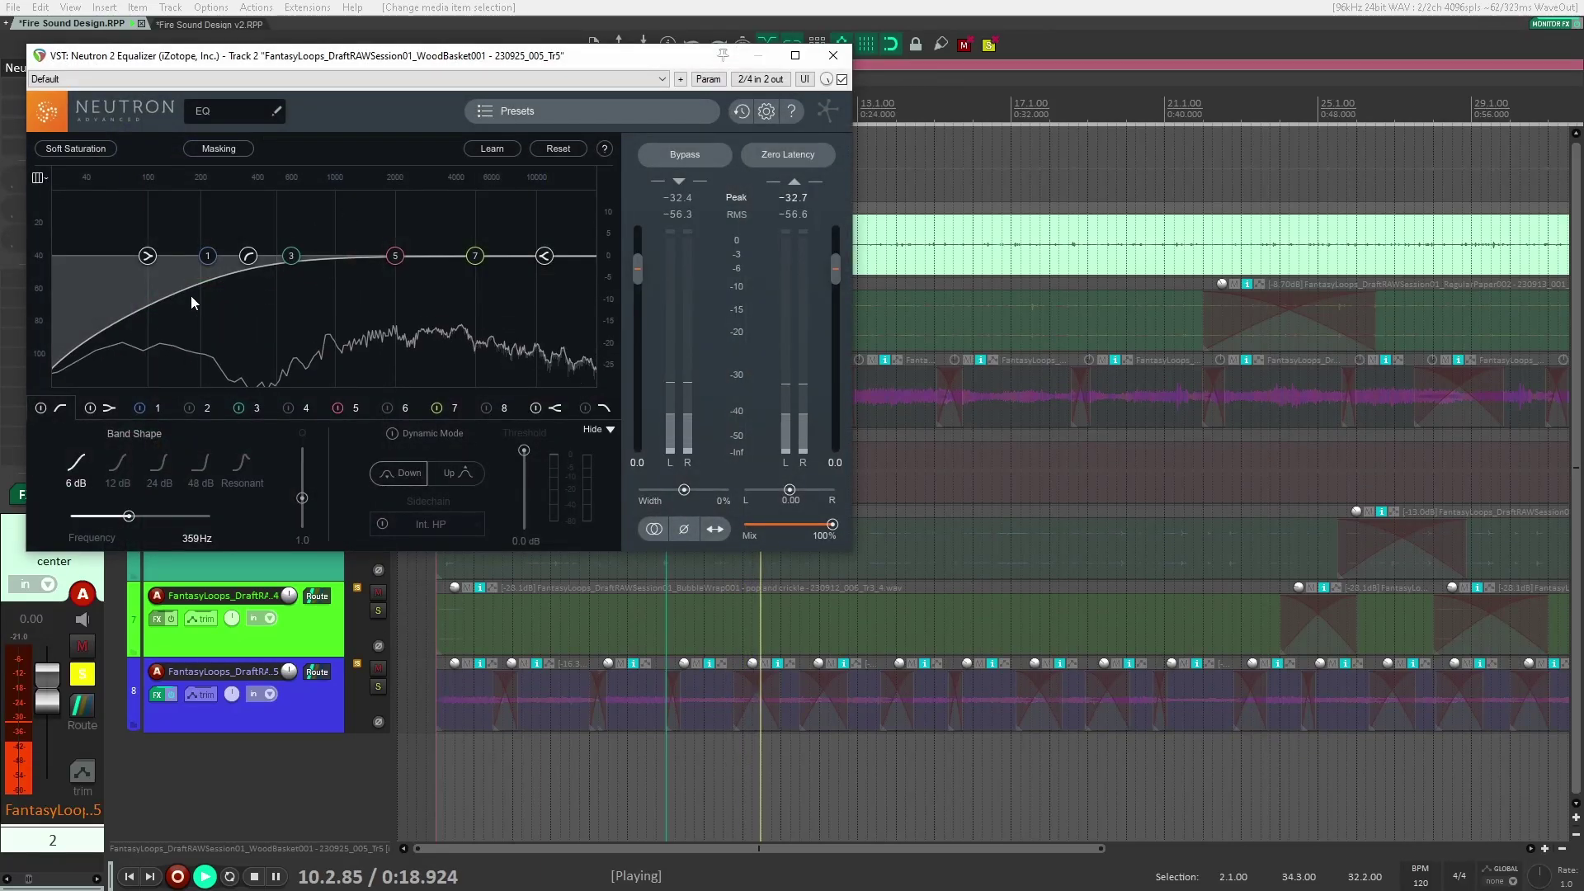
{"action": "key", "text": "space"}
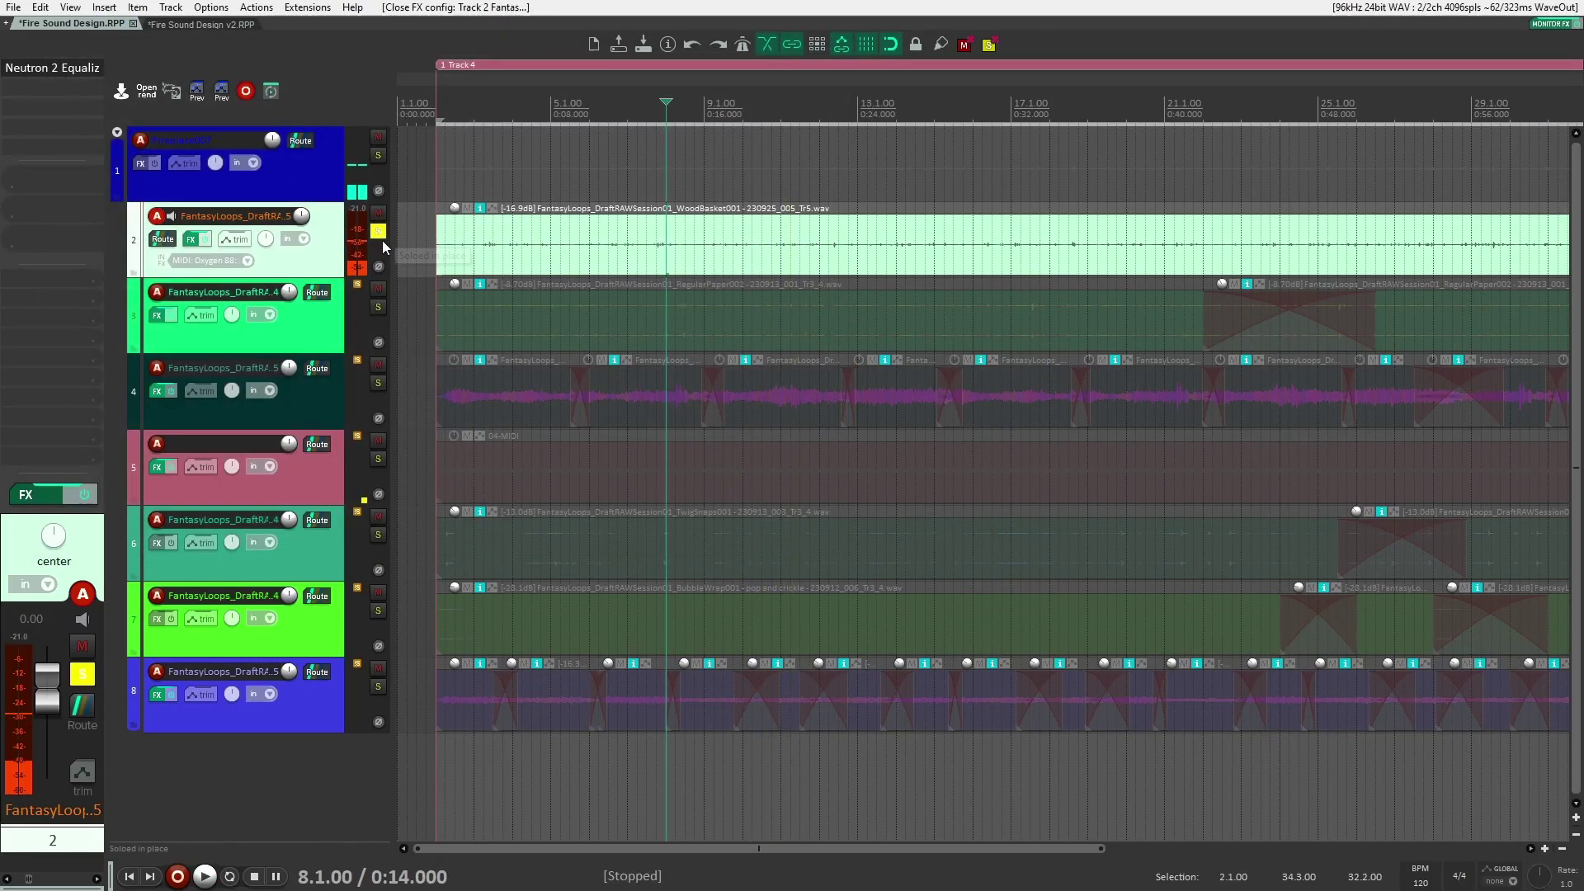
{"action": "left_click", "coordinate": [378, 231]}
Solo track 3 and audition the regular paper layer from 8.1.00
{"action": "left_click", "coordinate": [378, 307]}
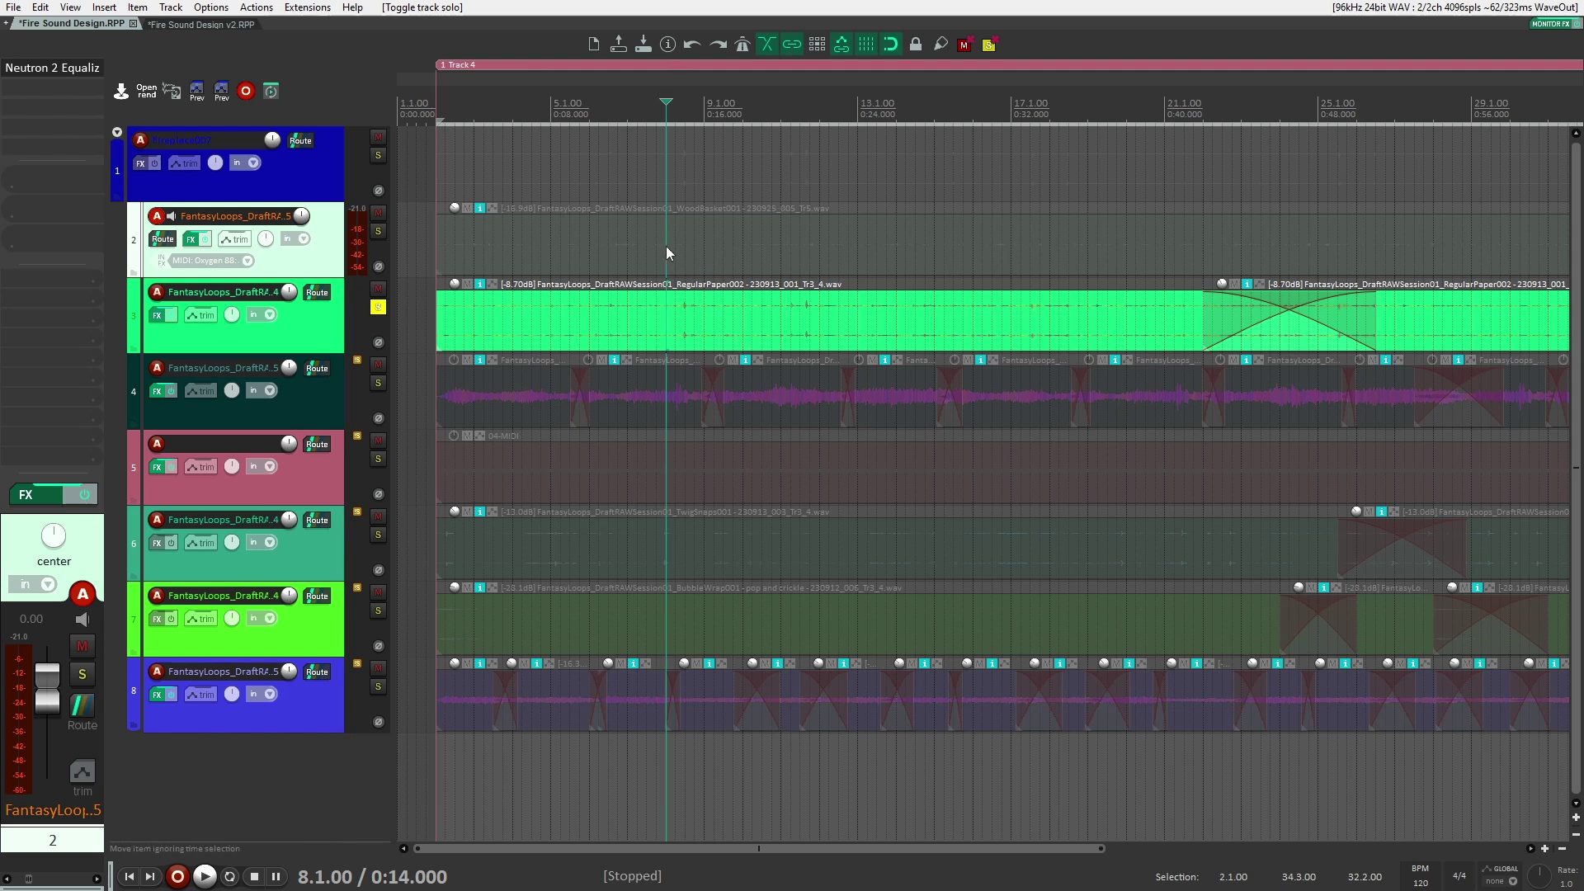
{"action": "left_click", "coordinate": [670, 248]}
{"action": "key", "text": "space"}
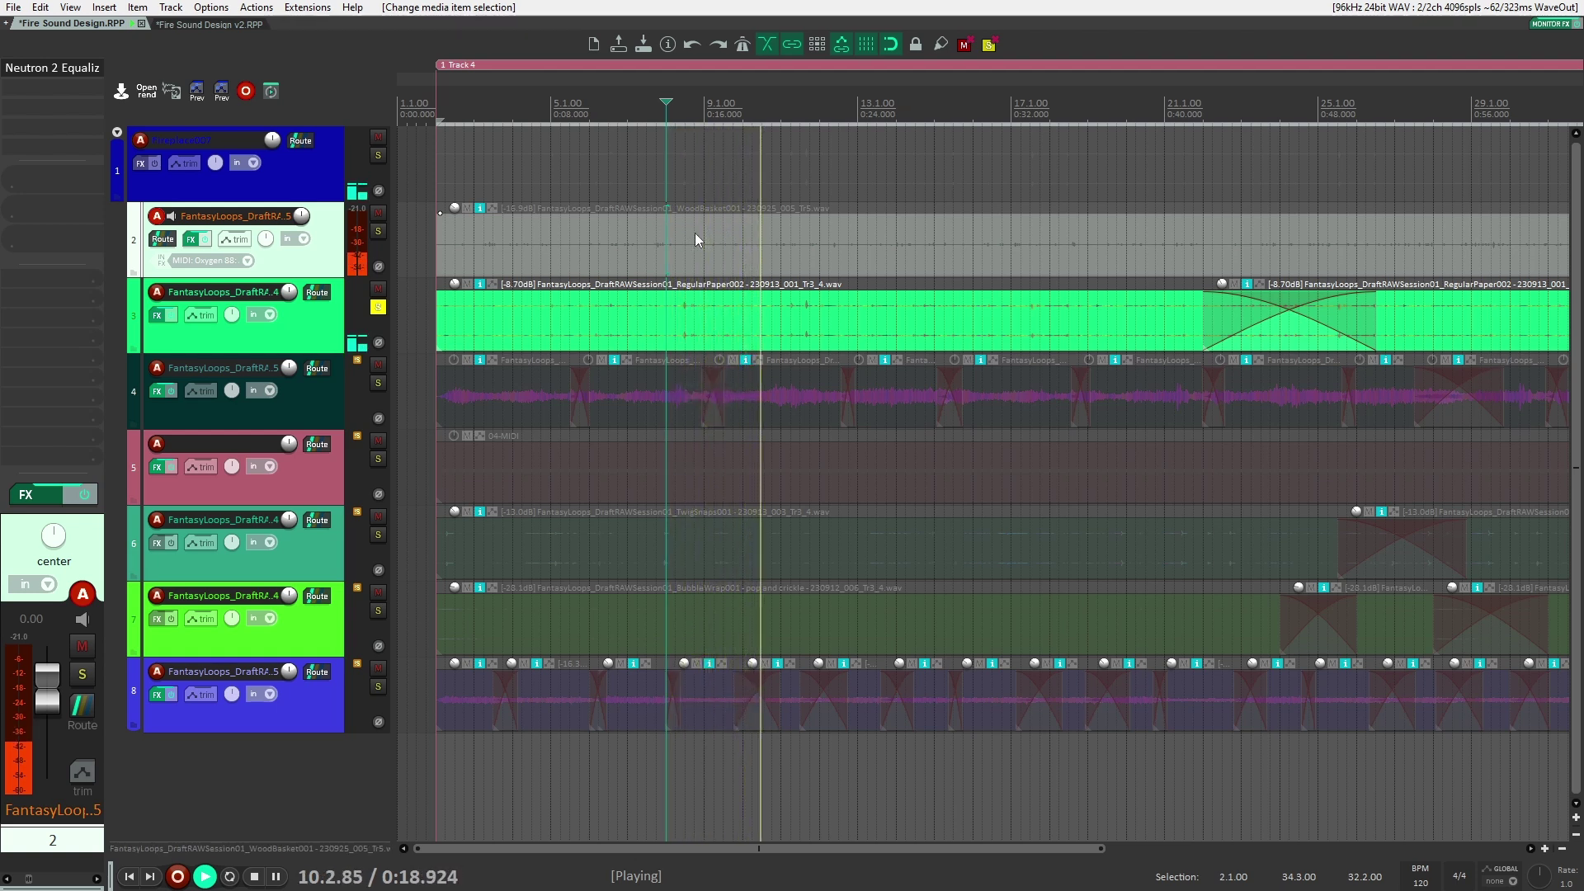
{"action": "left_click", "coordinate": [321, 325]}
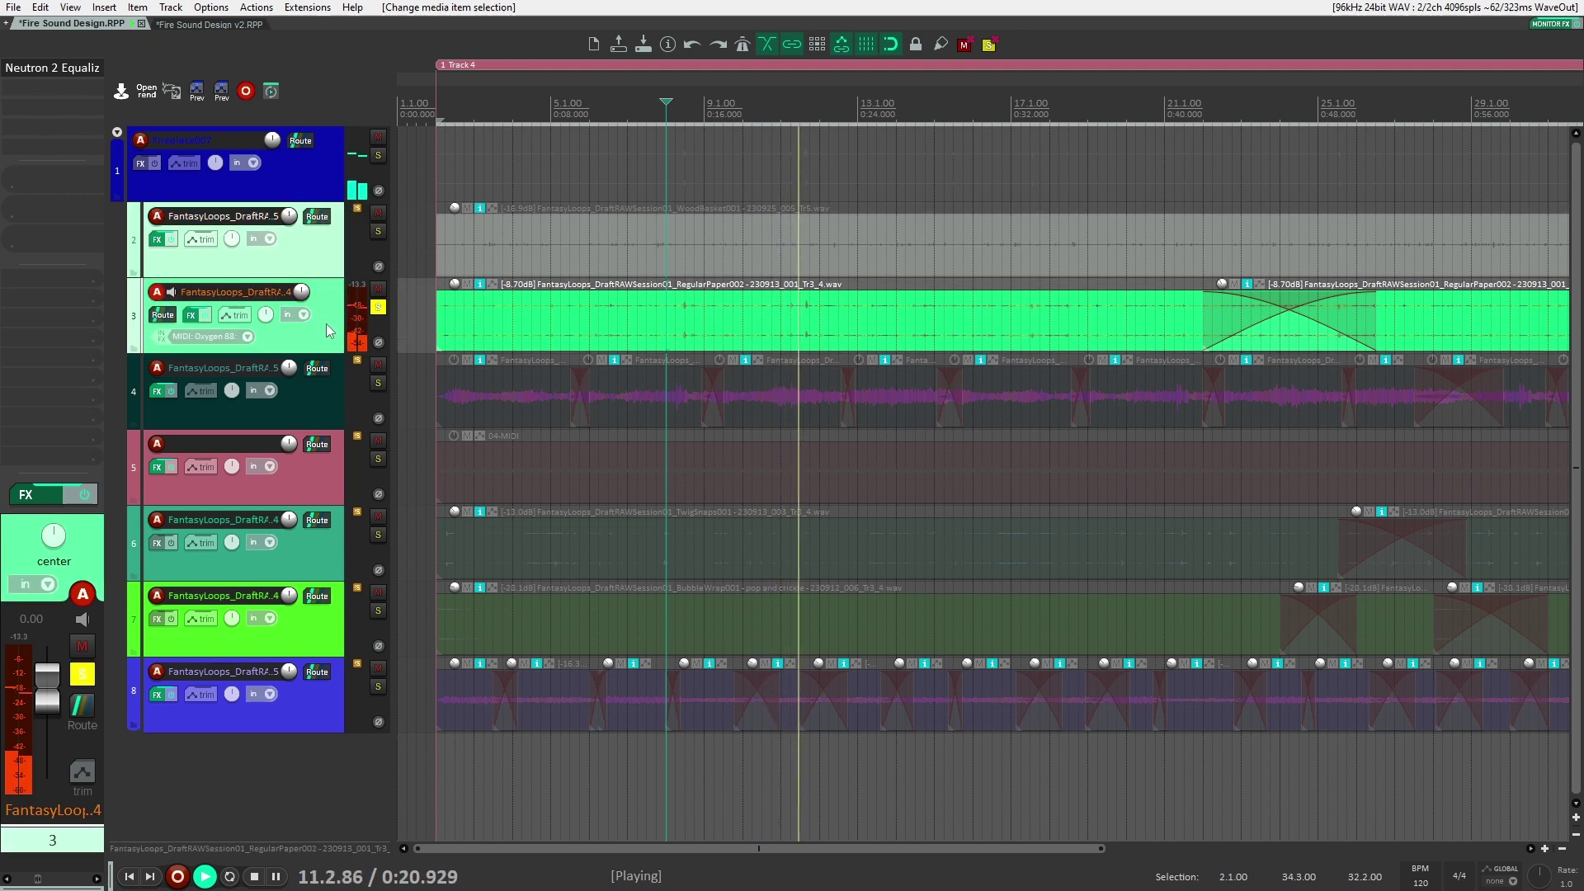
{"action": "key", "text": "space"}
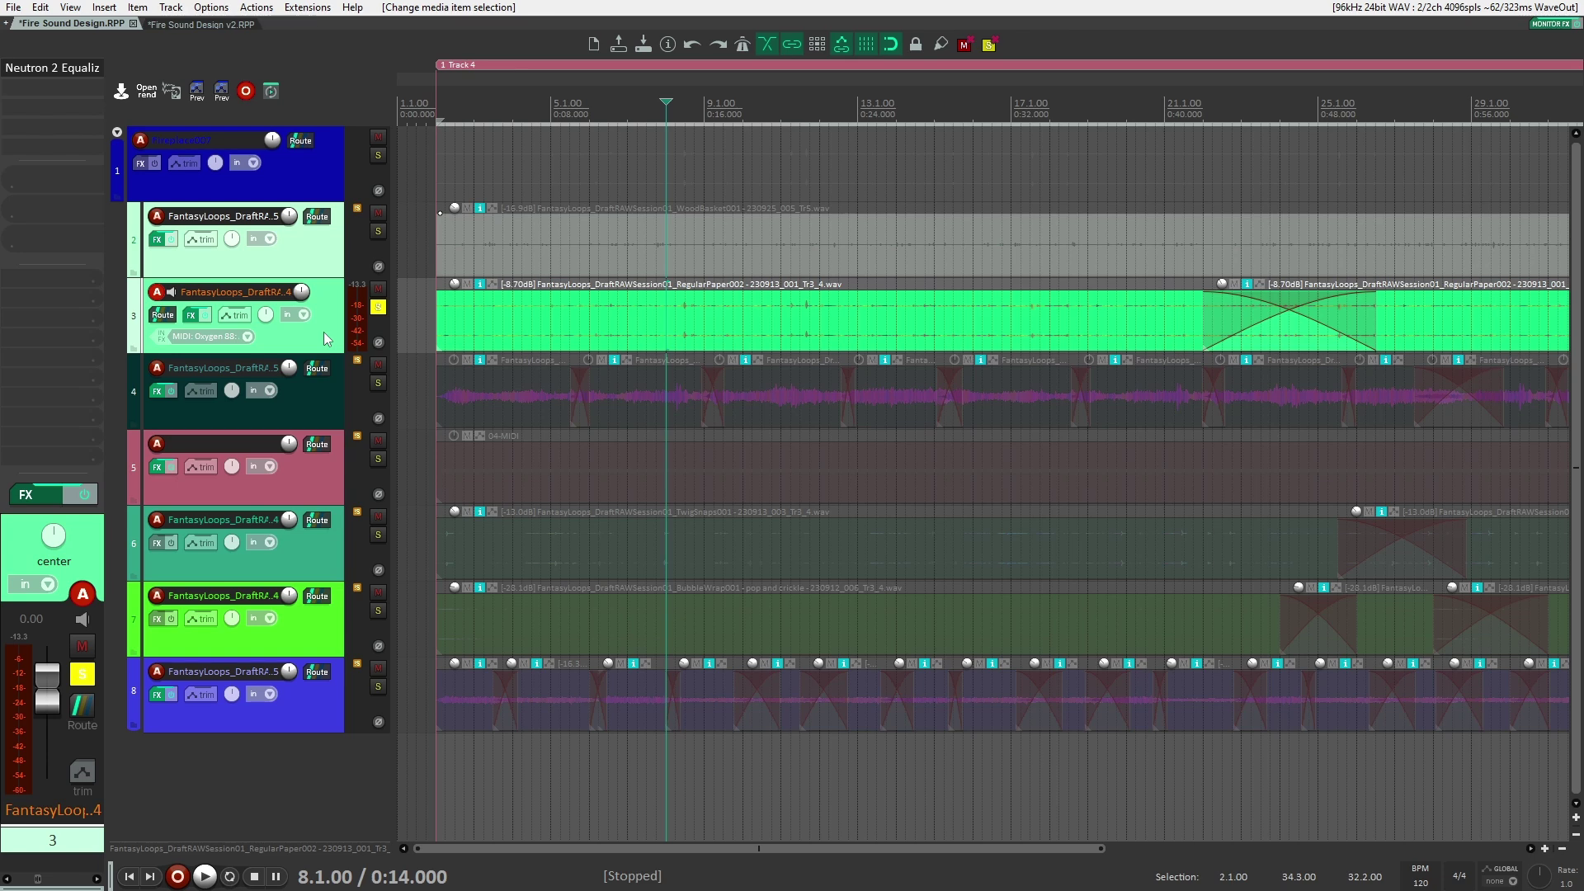
Open track 3's Neutron 2 Equalizer and bypass it to audition the paper layer without EQ
{"action": "left_click", "coordinate": [47, 71]}
{"action": "left_click_drag", "start_coordinate": [357, 50], "coordinate": [859, 177]}
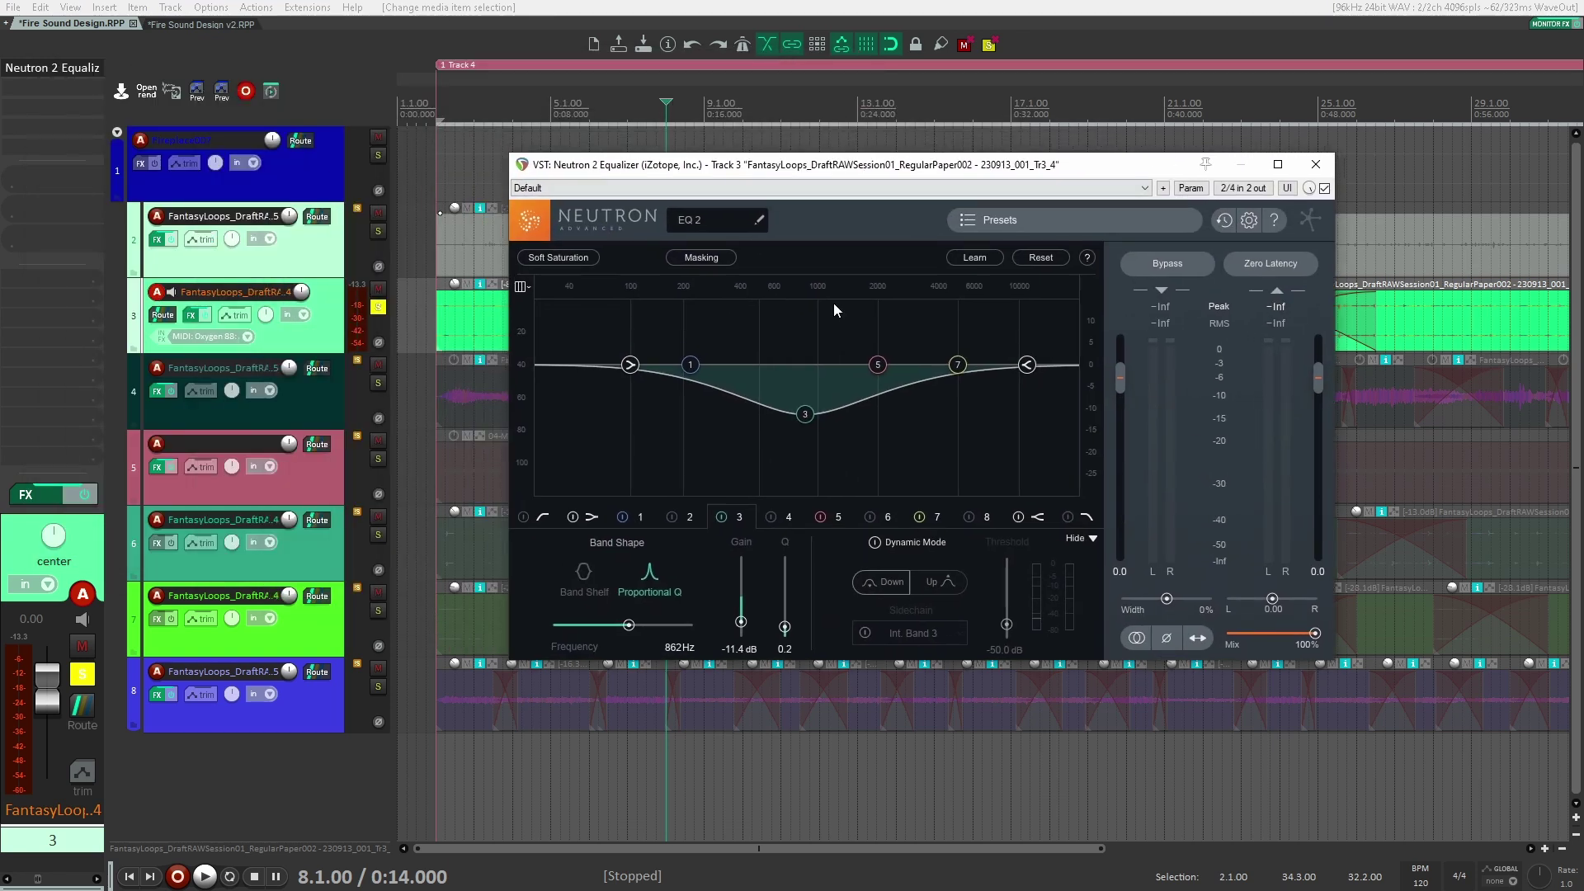
{"action": "left_click", "coordinate": [1324, 188]}
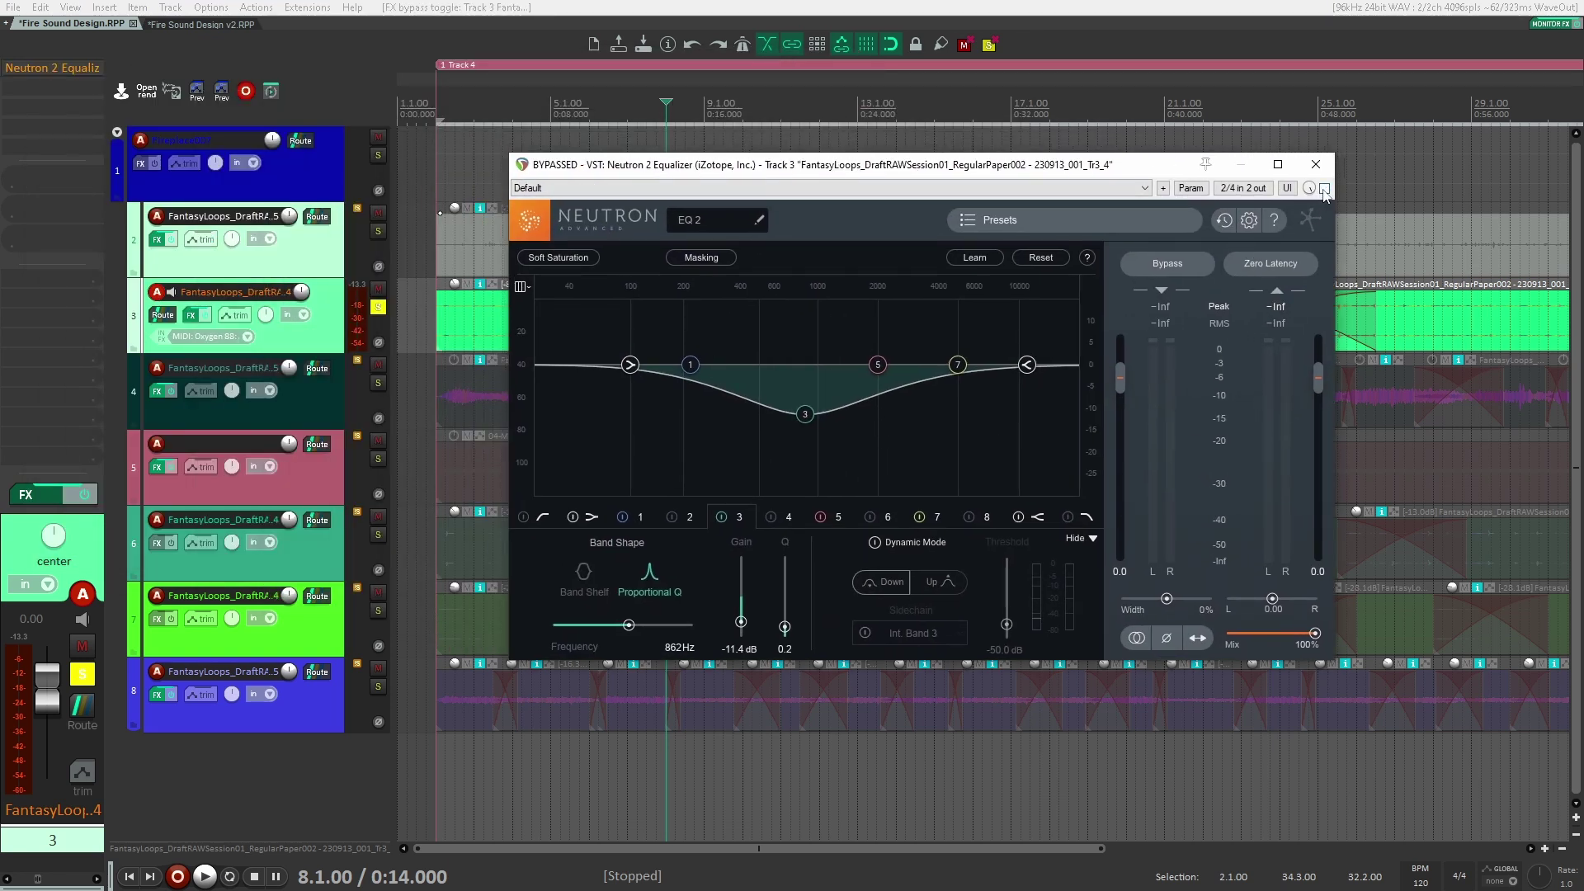
{"action": "key", "text": "space"}
{"action": "left_click_drag", "start_coordinate": [932, 177], "coordinate": [1080, 286]}
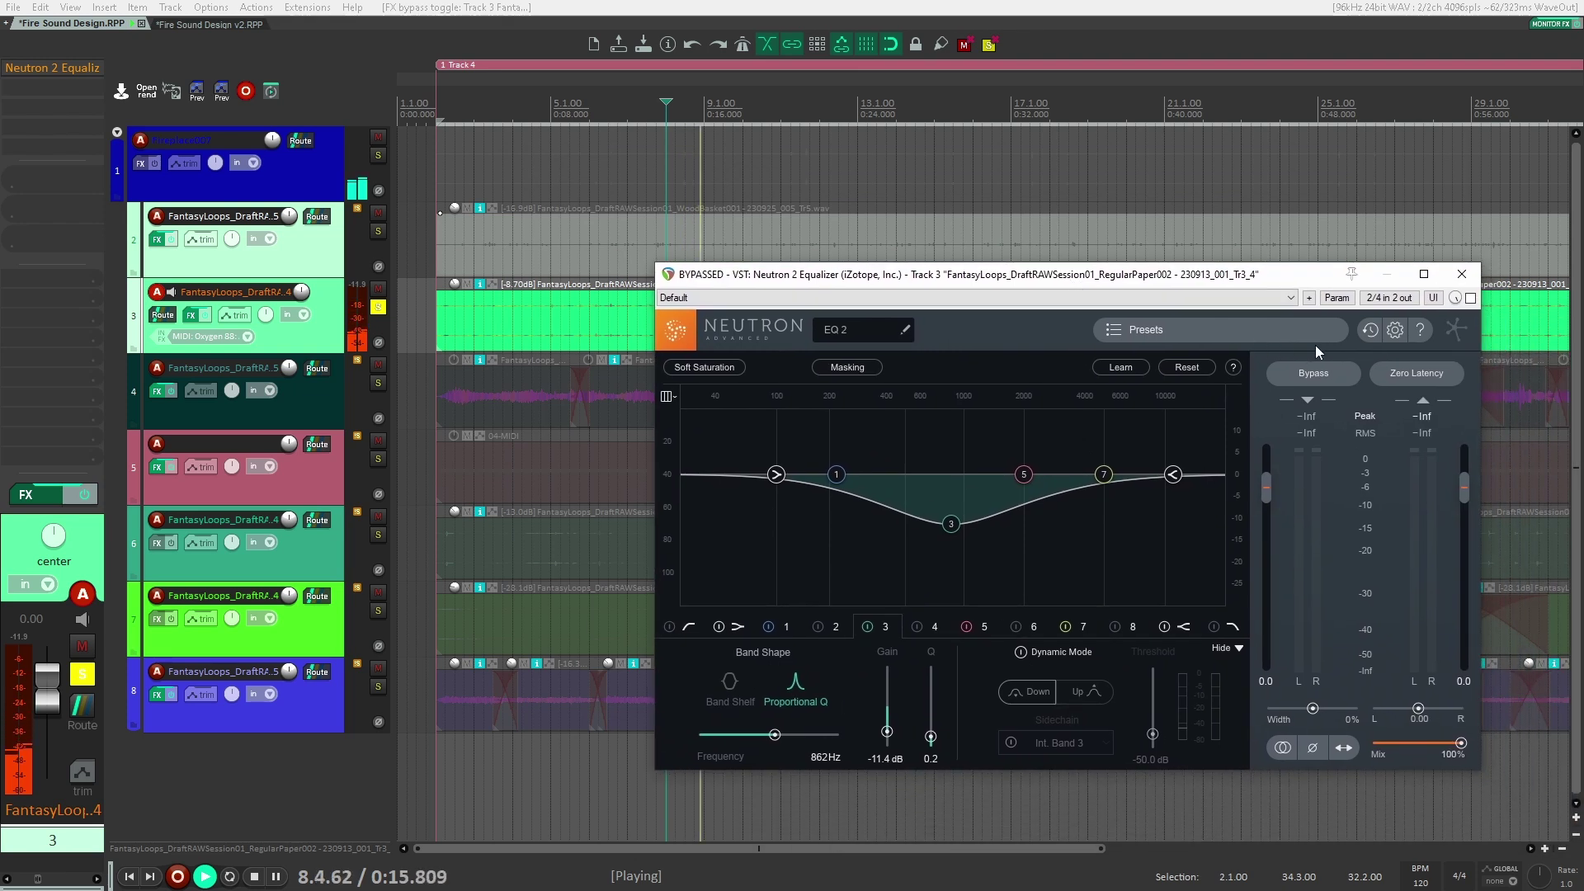
Re-enable track 3's equalizer to hear its effect, close the plugin and clear the track's solo
{"action": "left_click", "coordinate": [1471, 299]}
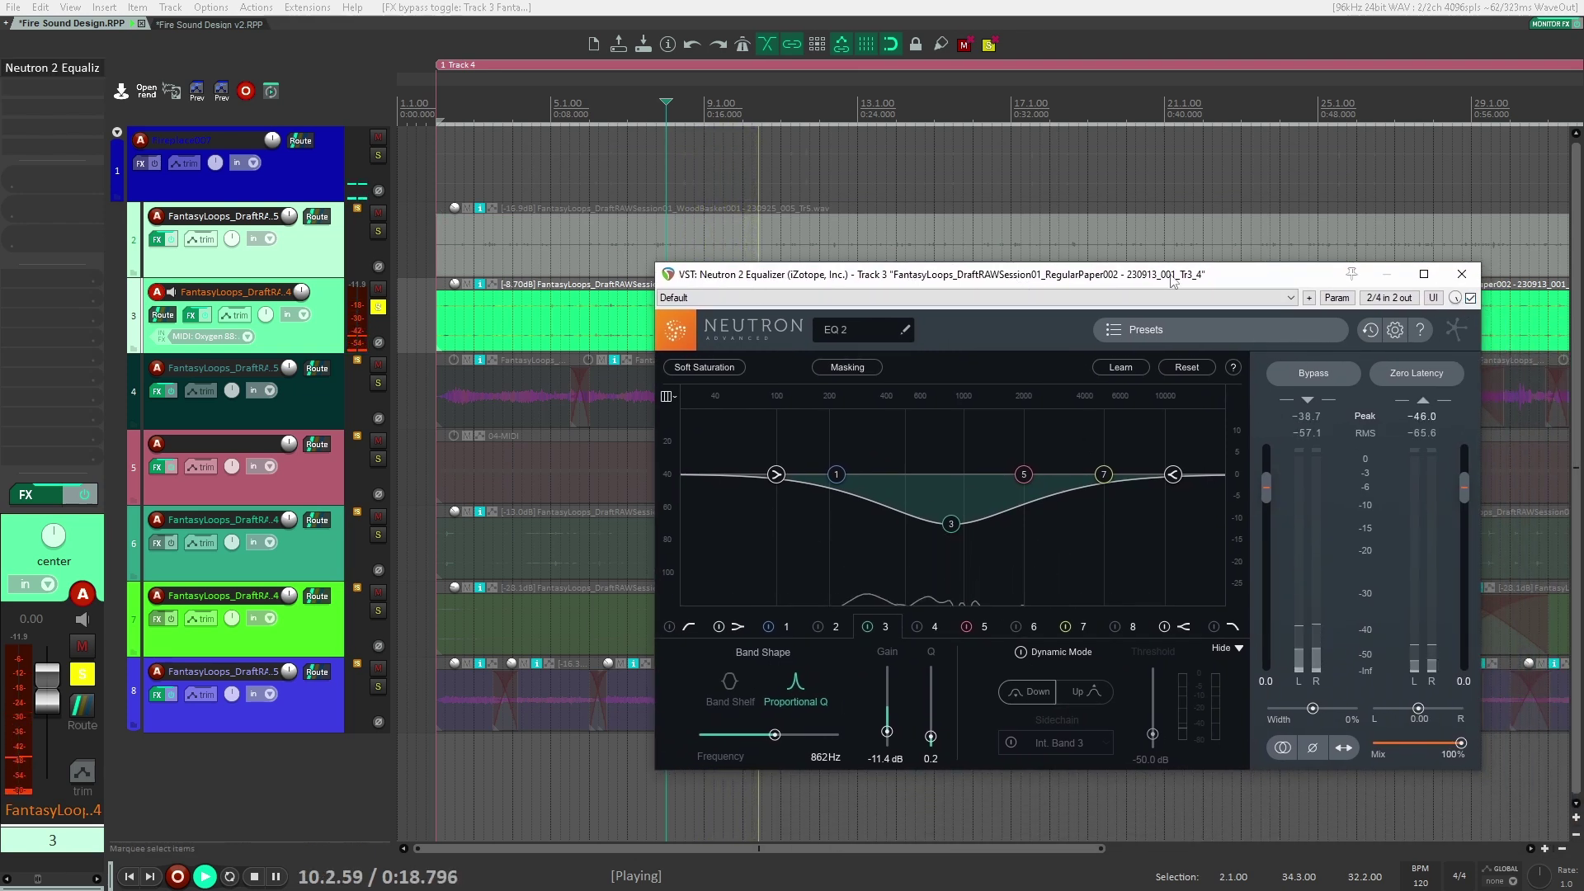
{"action": "left_click", "coordinate": [1454, 276]}
{"action": "key", "text": "space"}
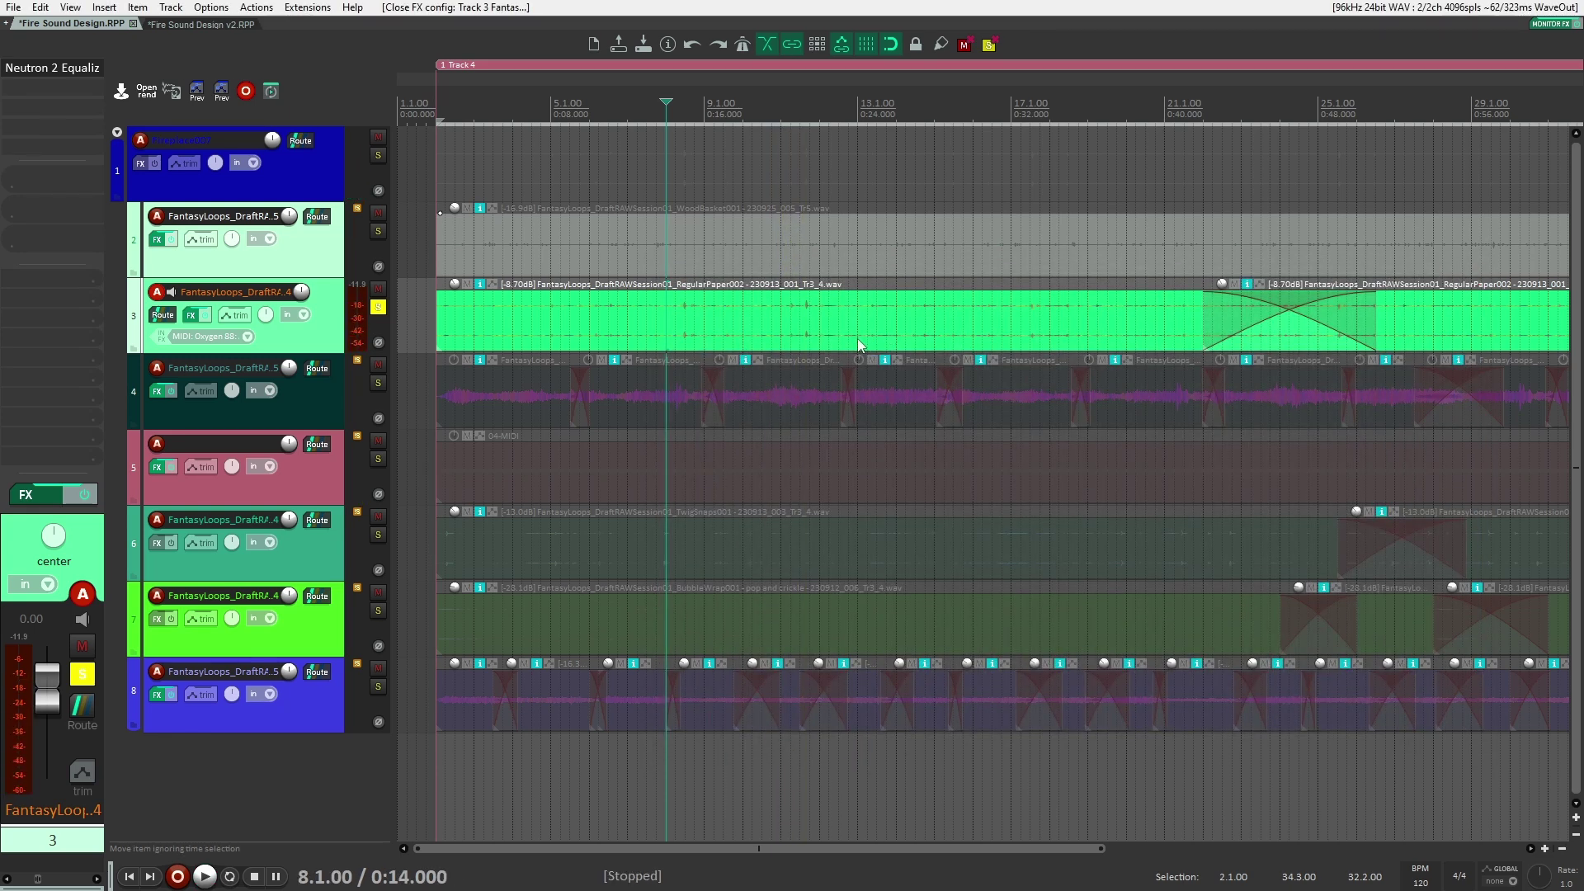
{"action": "left_click", "coordinate": [378, 307]}
Solo track 6, audition the twig snaps layer from 8.3.00, and clear the solo
{"action": "left_click", "coordinate": [378, 535]}
{"action": "left_click", "coordinate": [716, 558]}
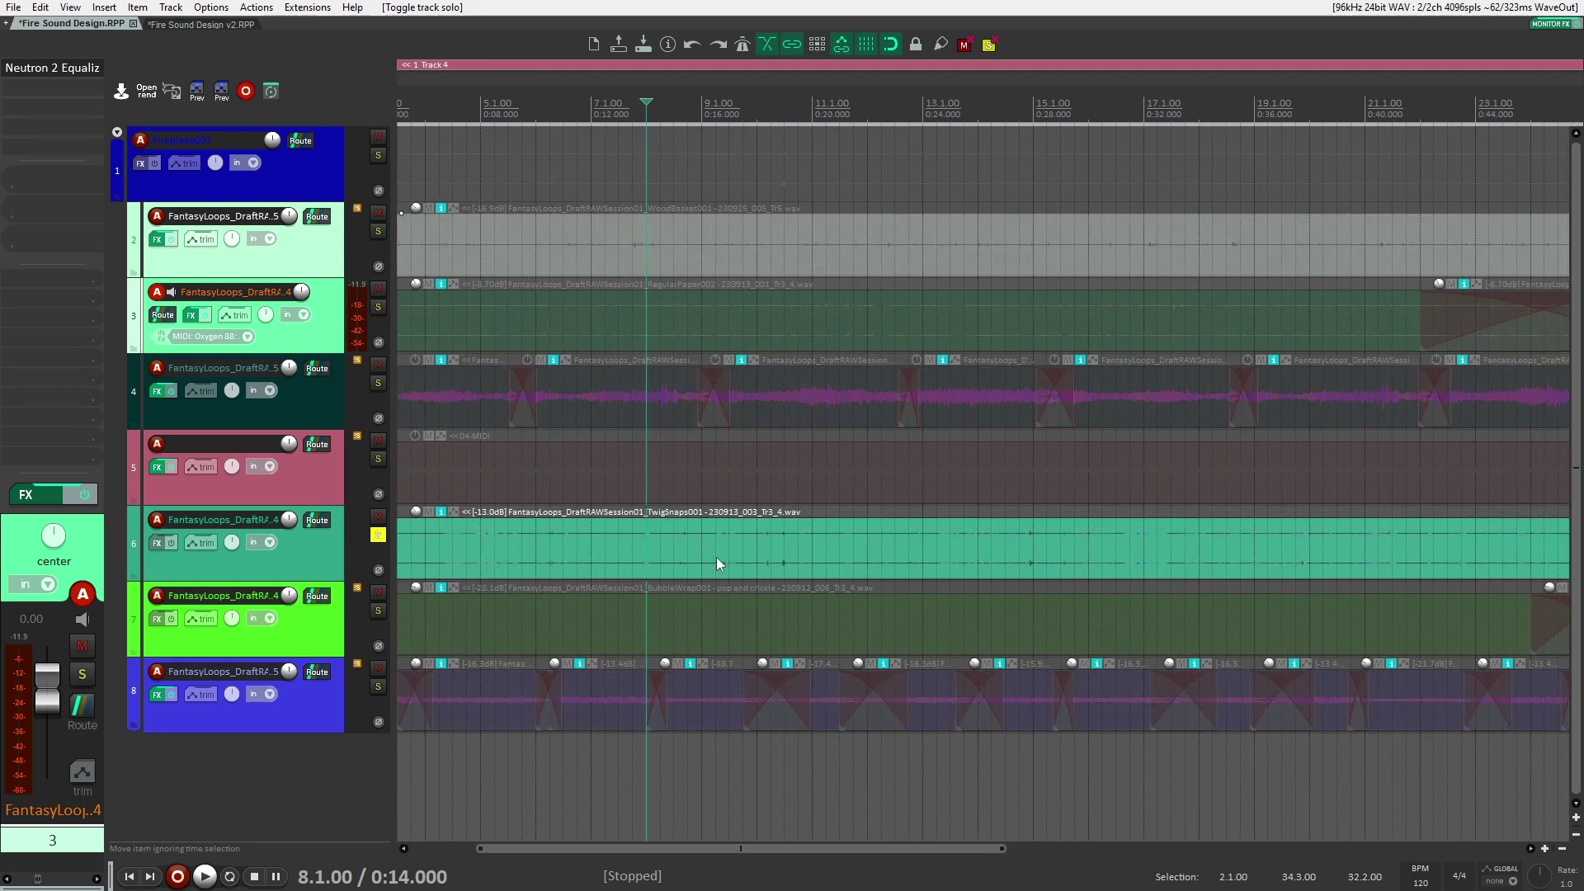
{"action": "left_click", "coordinate": [676, 545]}
{"action": "key", "text": "space"}
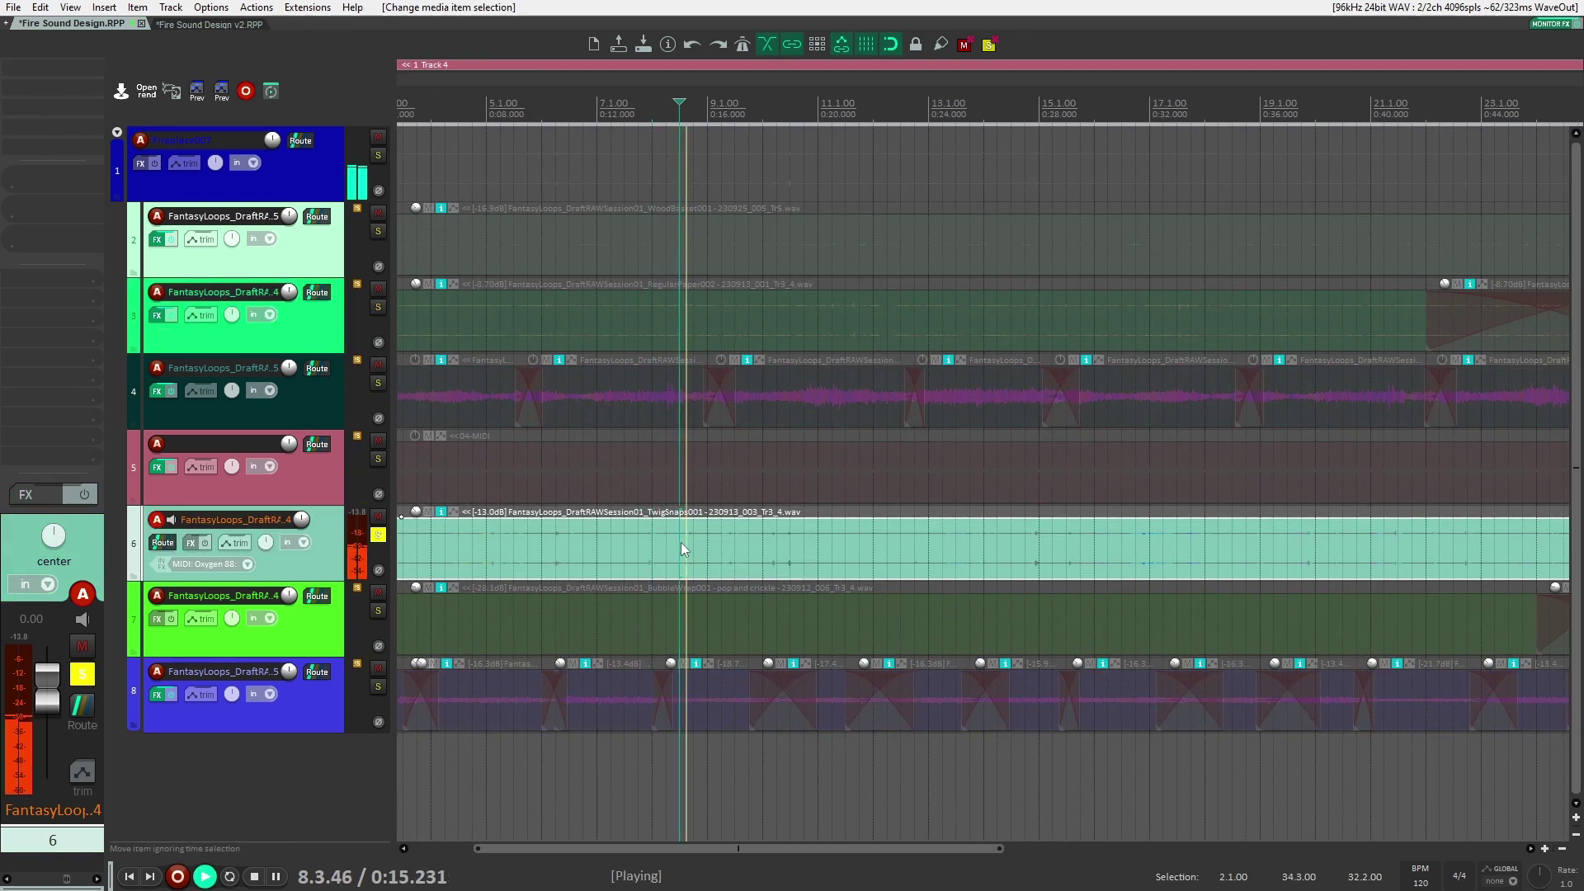
{"action": "scroll", "coordinate": [679, 551], "scroll_direction": "down", "scroll_amount": 3}
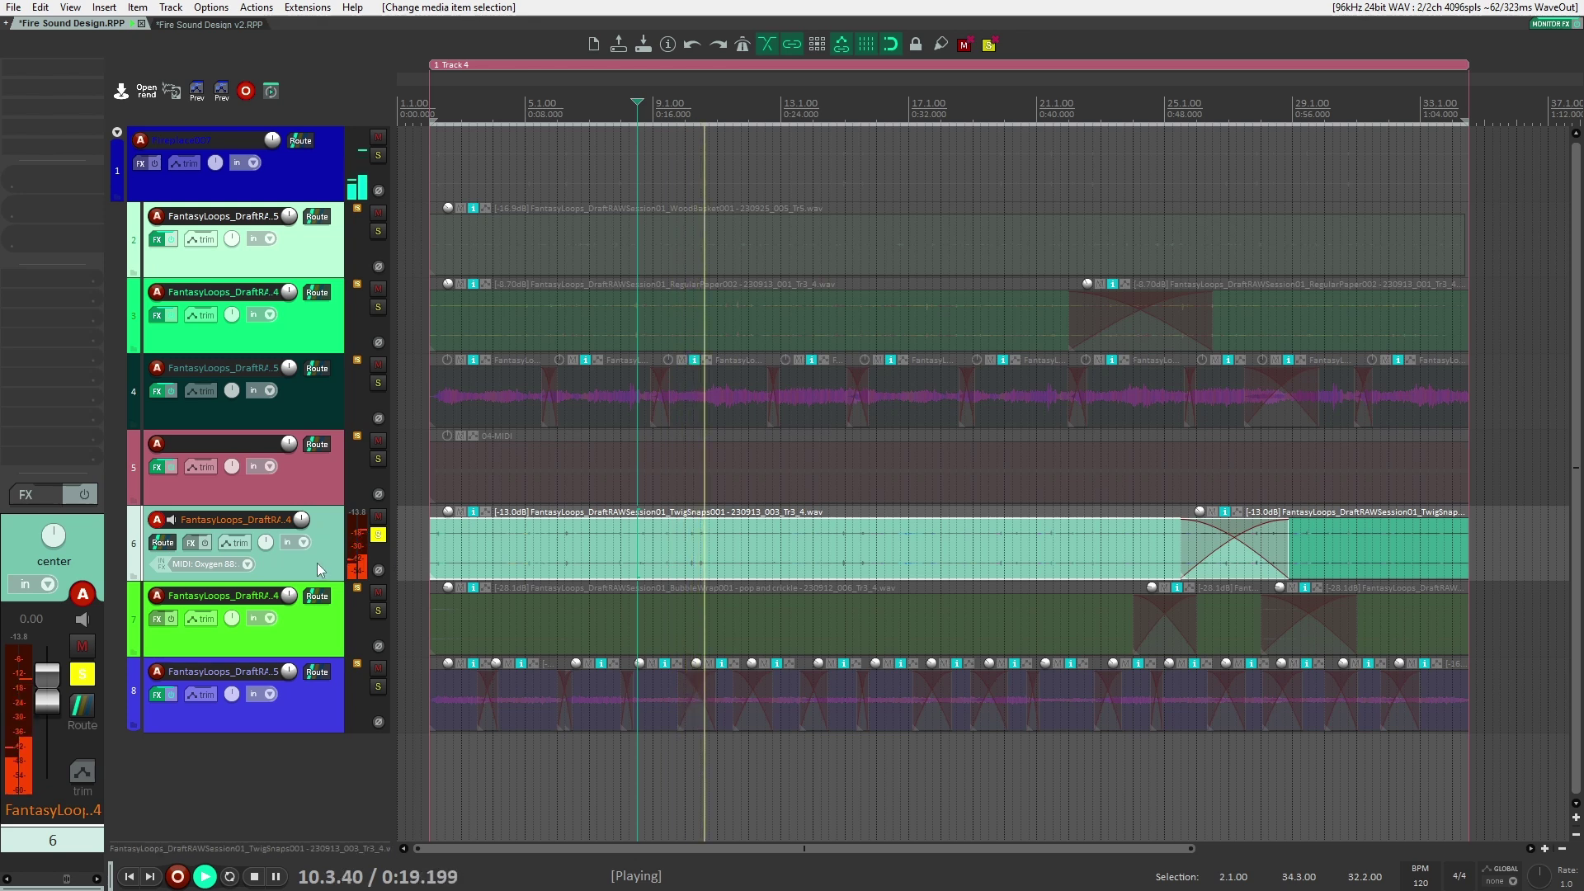
{"action": "key", "text": "space"}
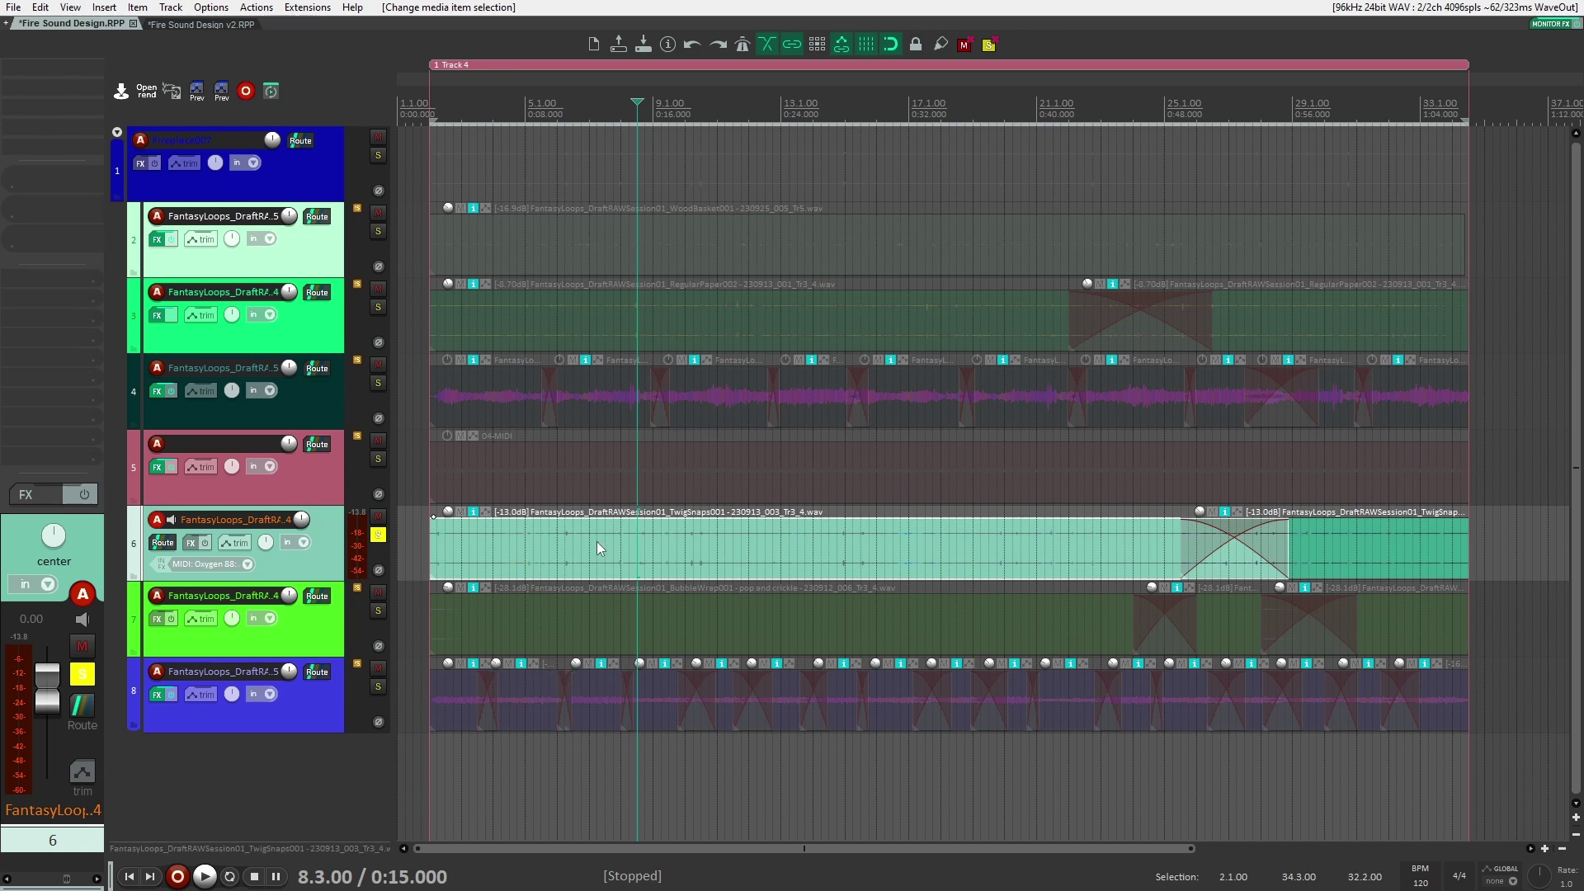
{"action": "left_click", "coordinate": [378, 535]}
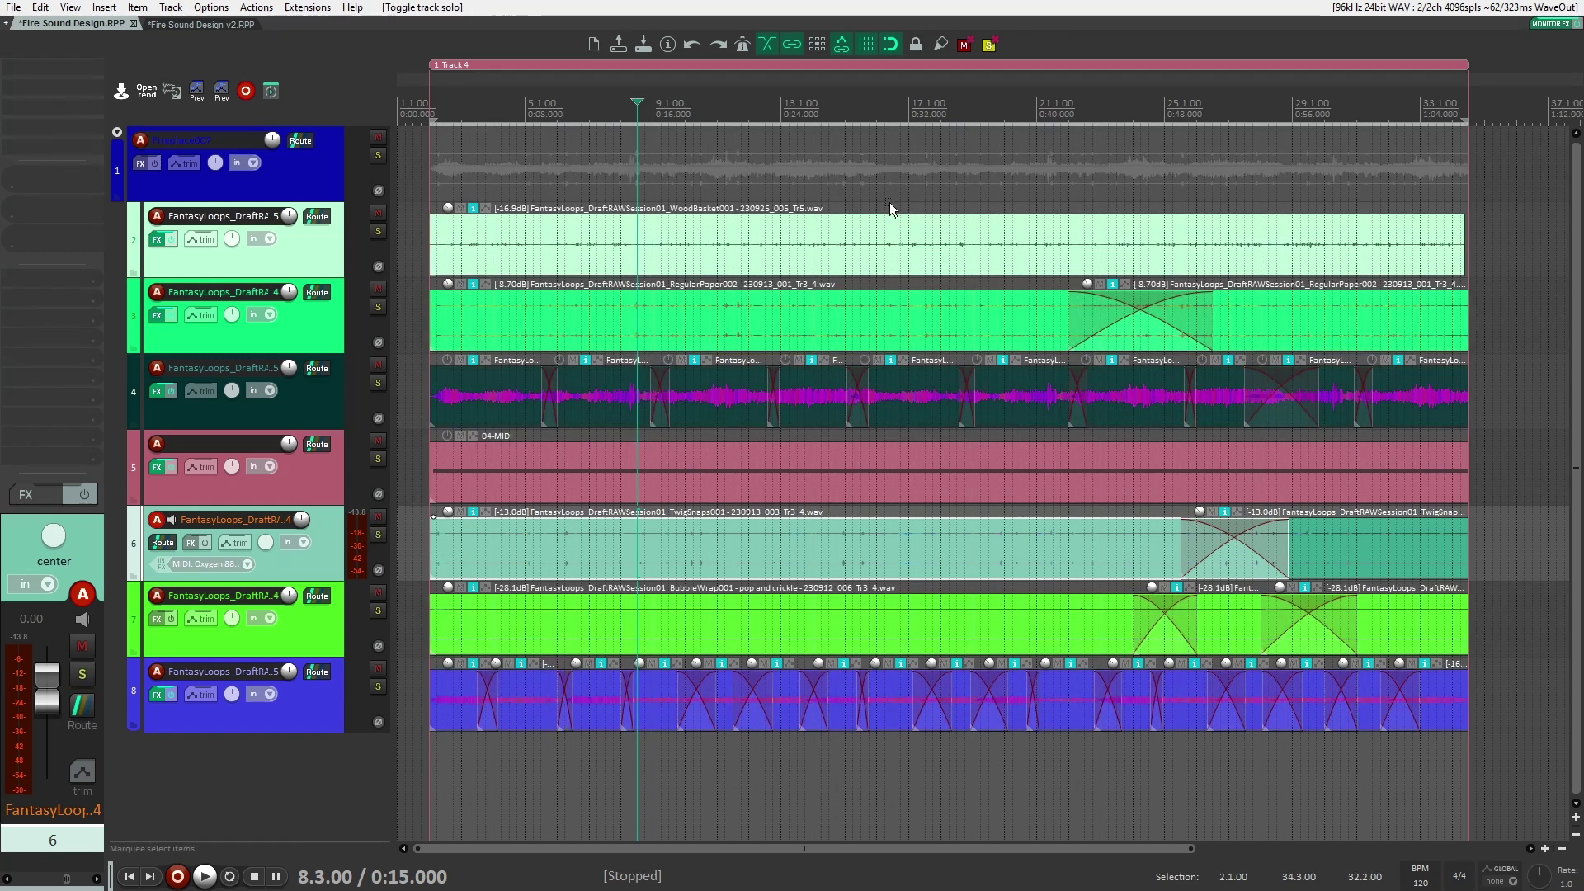
Solo track 7 and audition the bubble wrap layer from 8.3.00
{"action": "left_click", "coordinate": [378, 611]}
{"action": "scroll", "coordinate": [647, 543], "scroll_direction": "up", "scroll_amount": 3}
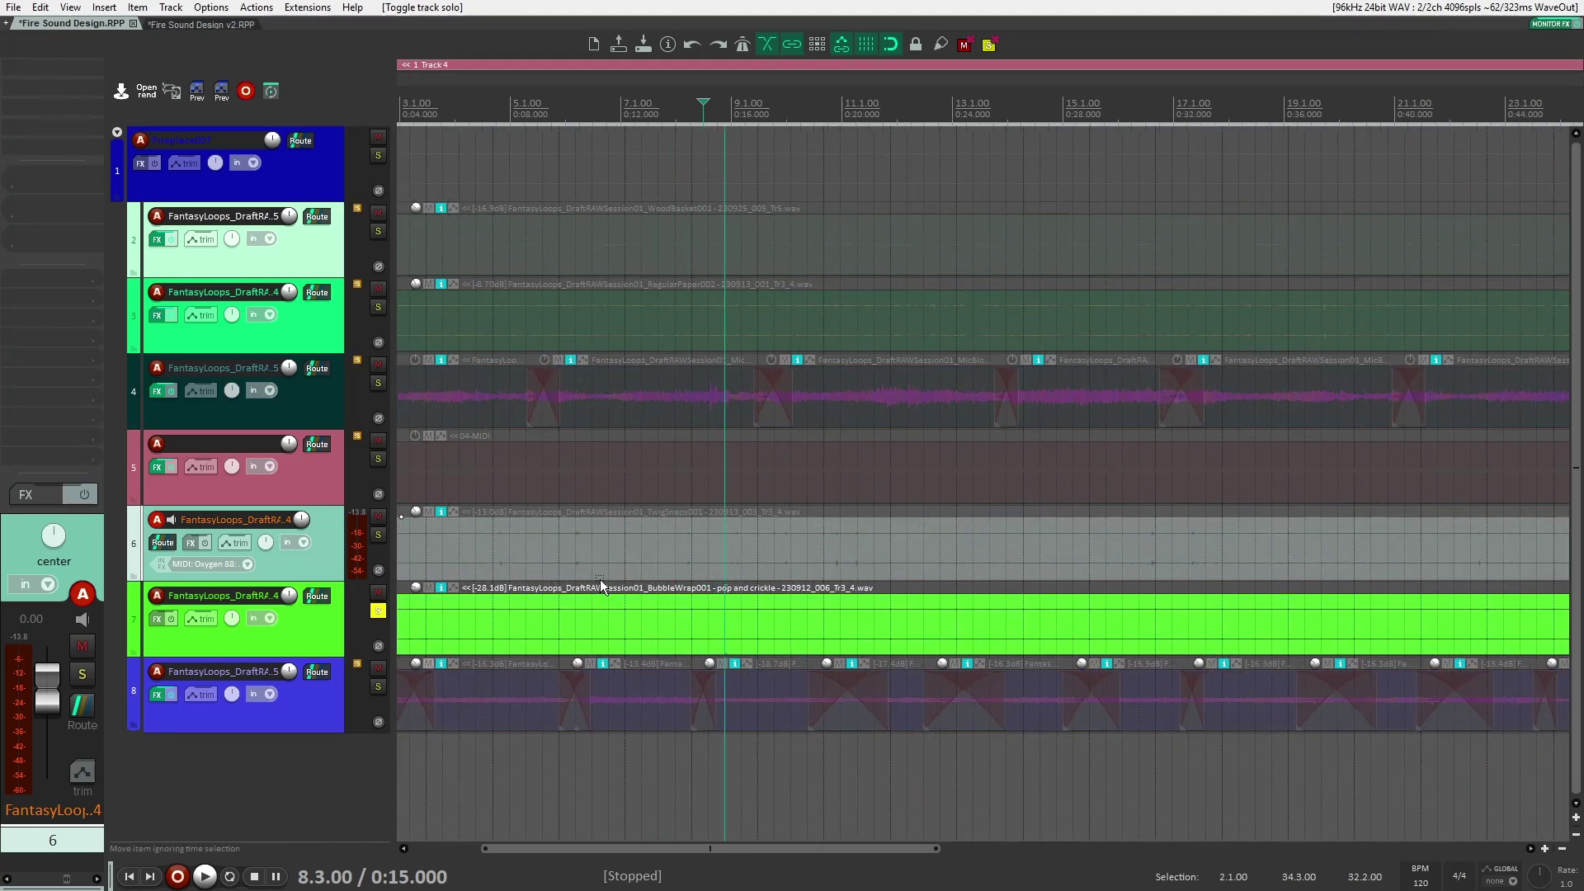
{"action": "scroll", "coordinate": [622, 590], "scroll_direction": "right", "scroll_amount": 2}
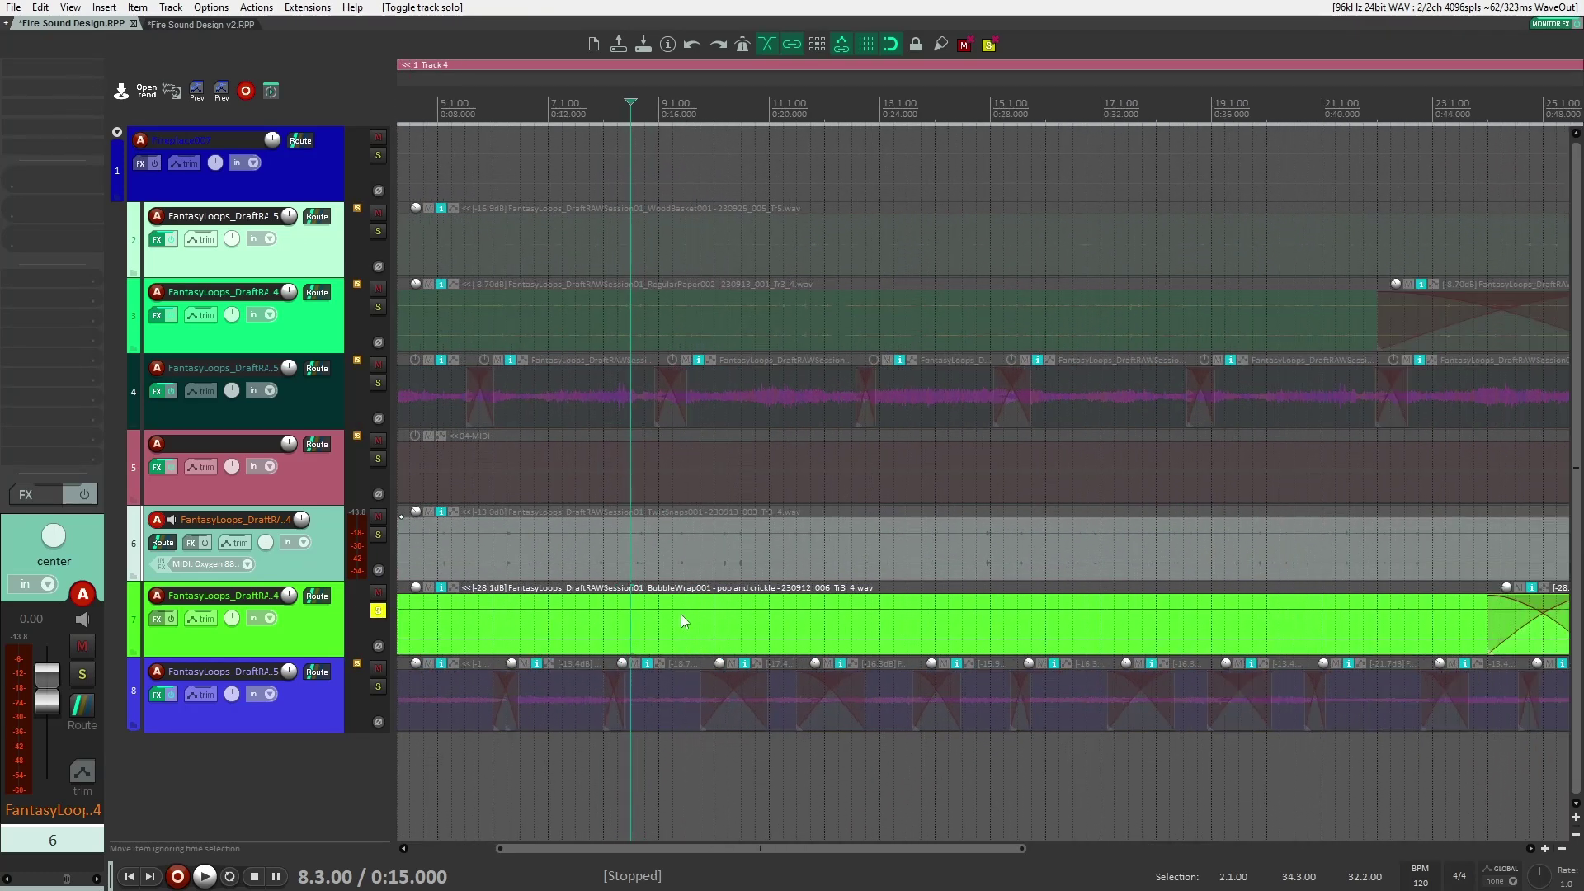
{"action": "left_click", "coordinate": [473, 652]}
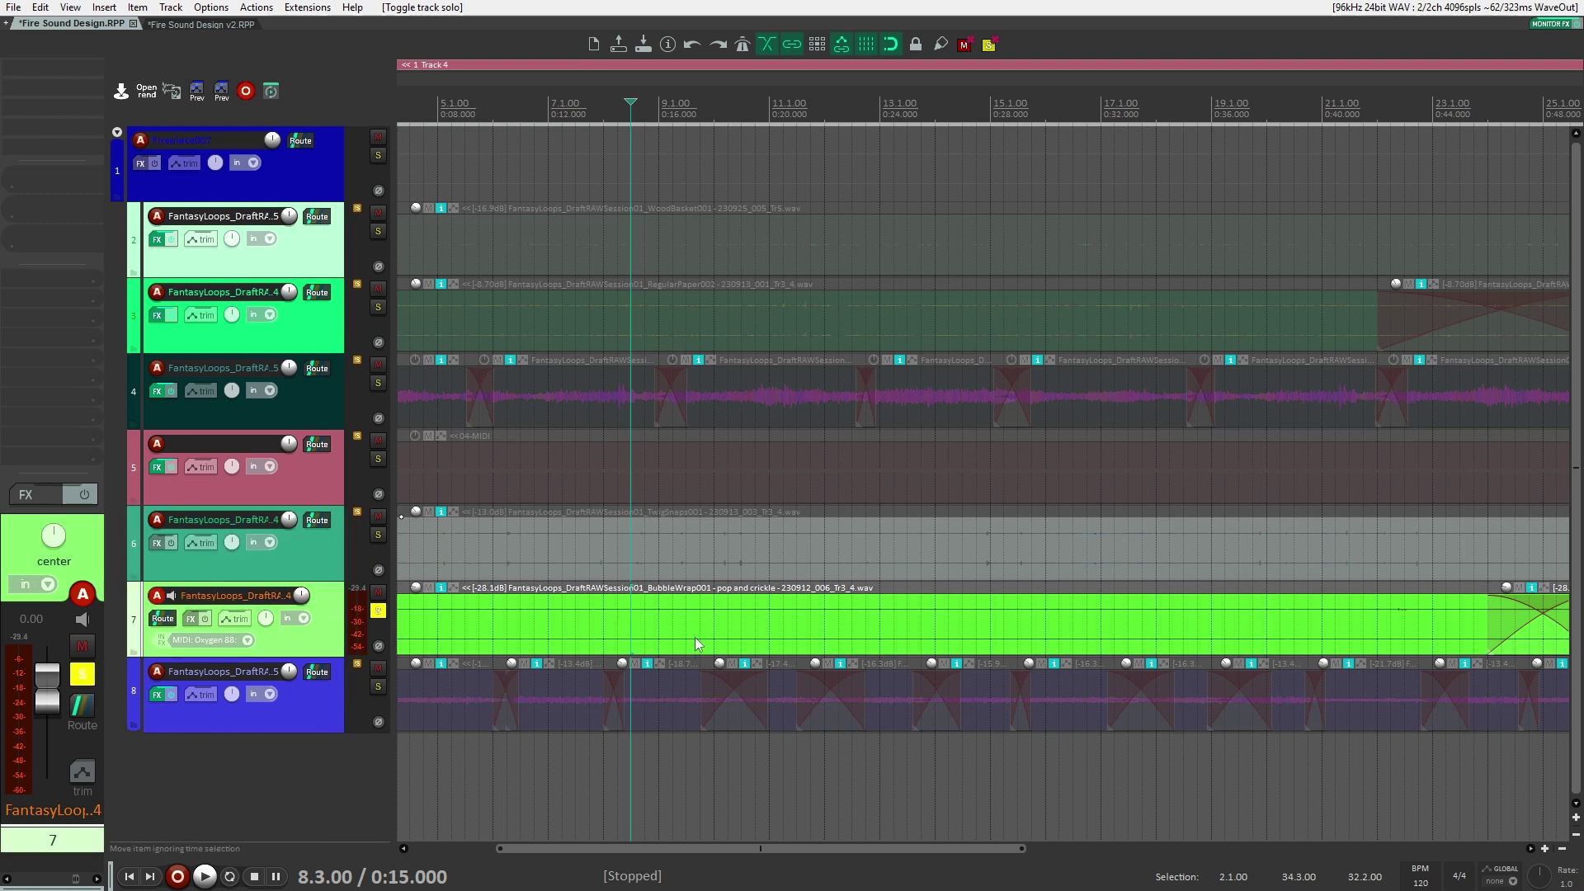
{"action": "key", "text": "space"}
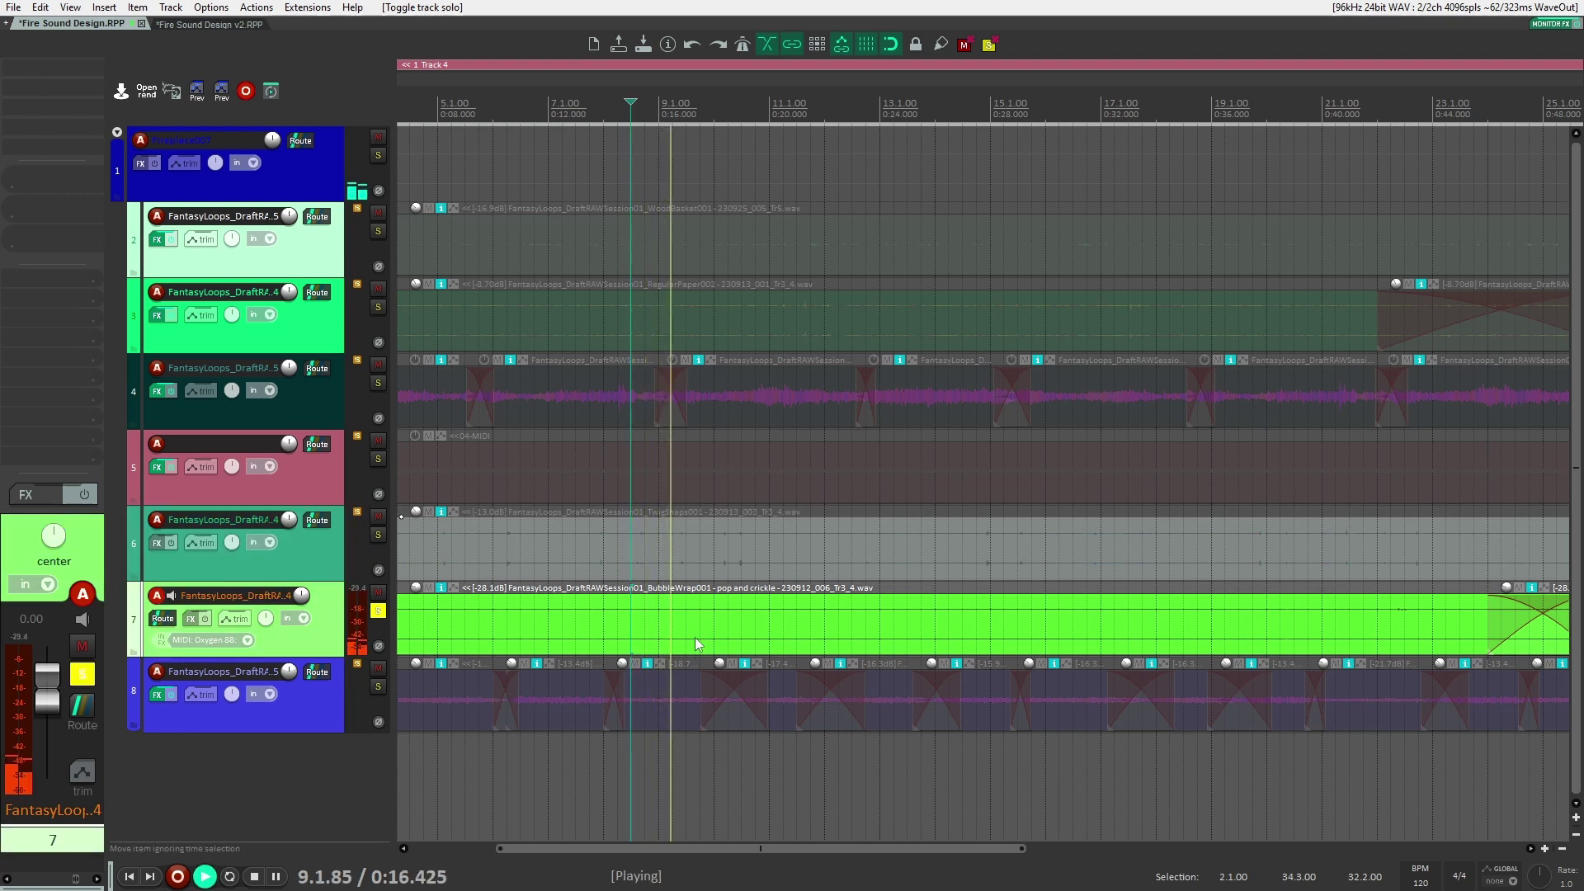
{"action": "key", "text": "space"}
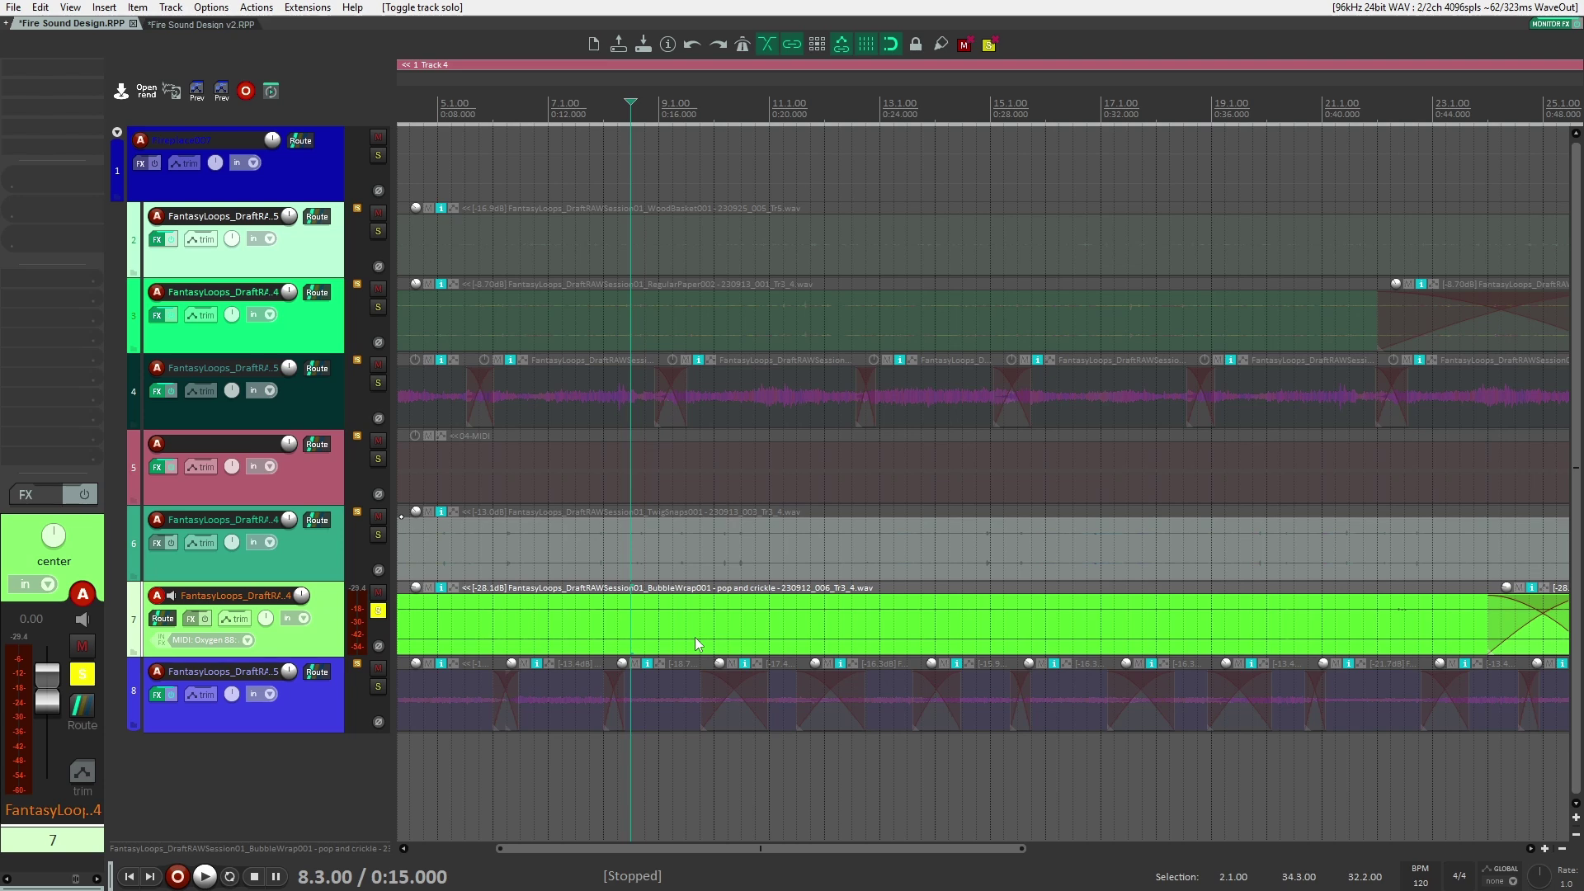
Clear track 7's solo and play all the fire layers together from 8.3.00
{"action": "left_click", "coordinate": [379, 611]}
{"action": "scroll", "coordinate": [528, 545], "scroll_direction": "down", "scroll_amount": 2}
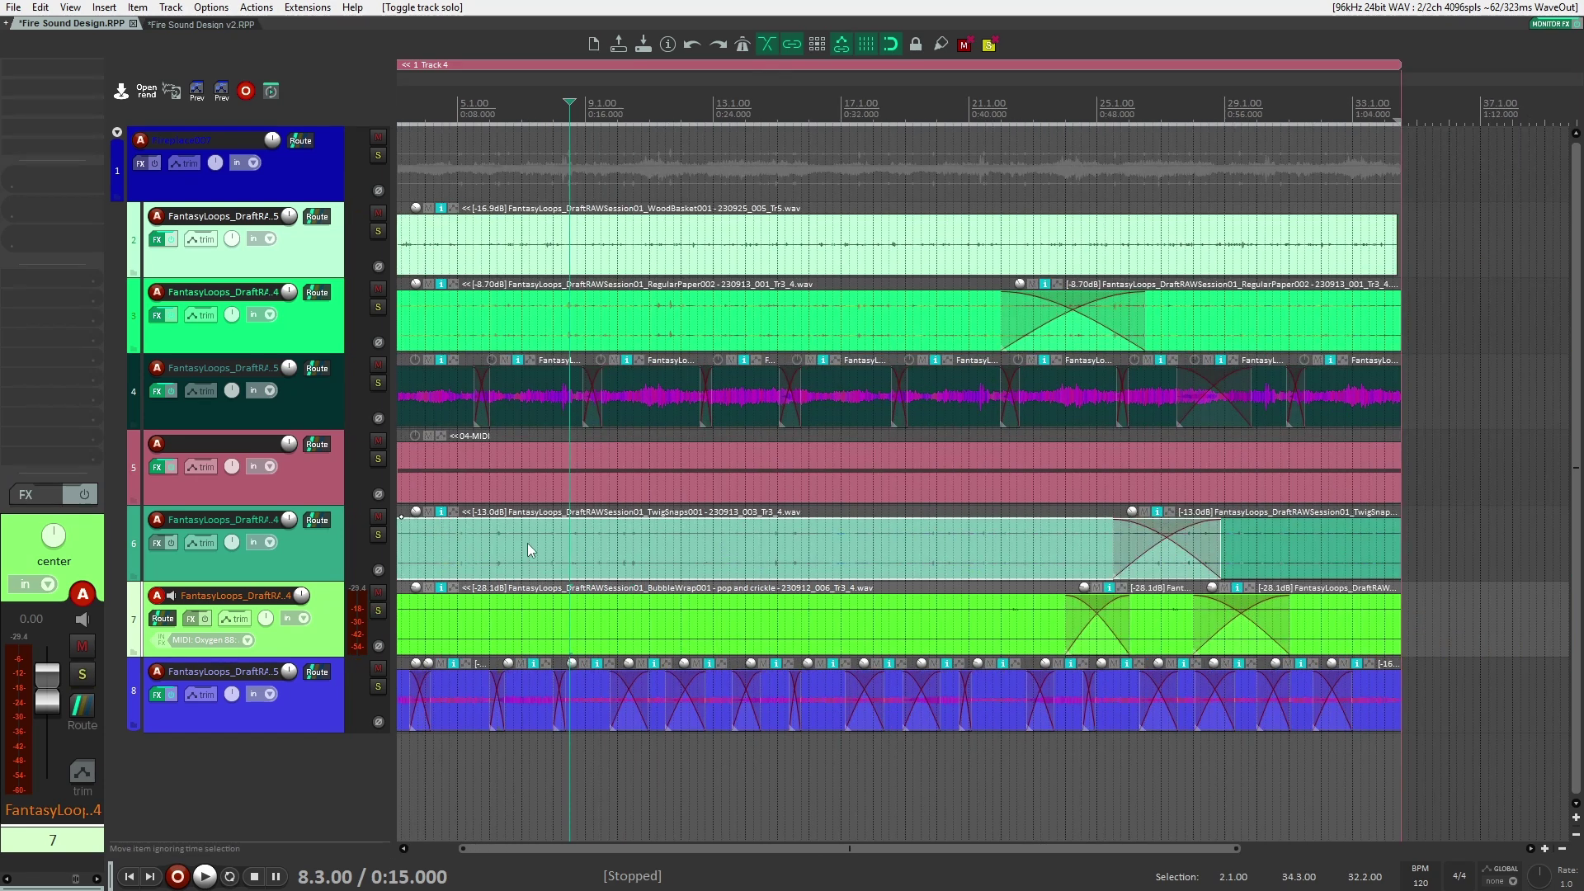
{"action": "key", "text": "space"}
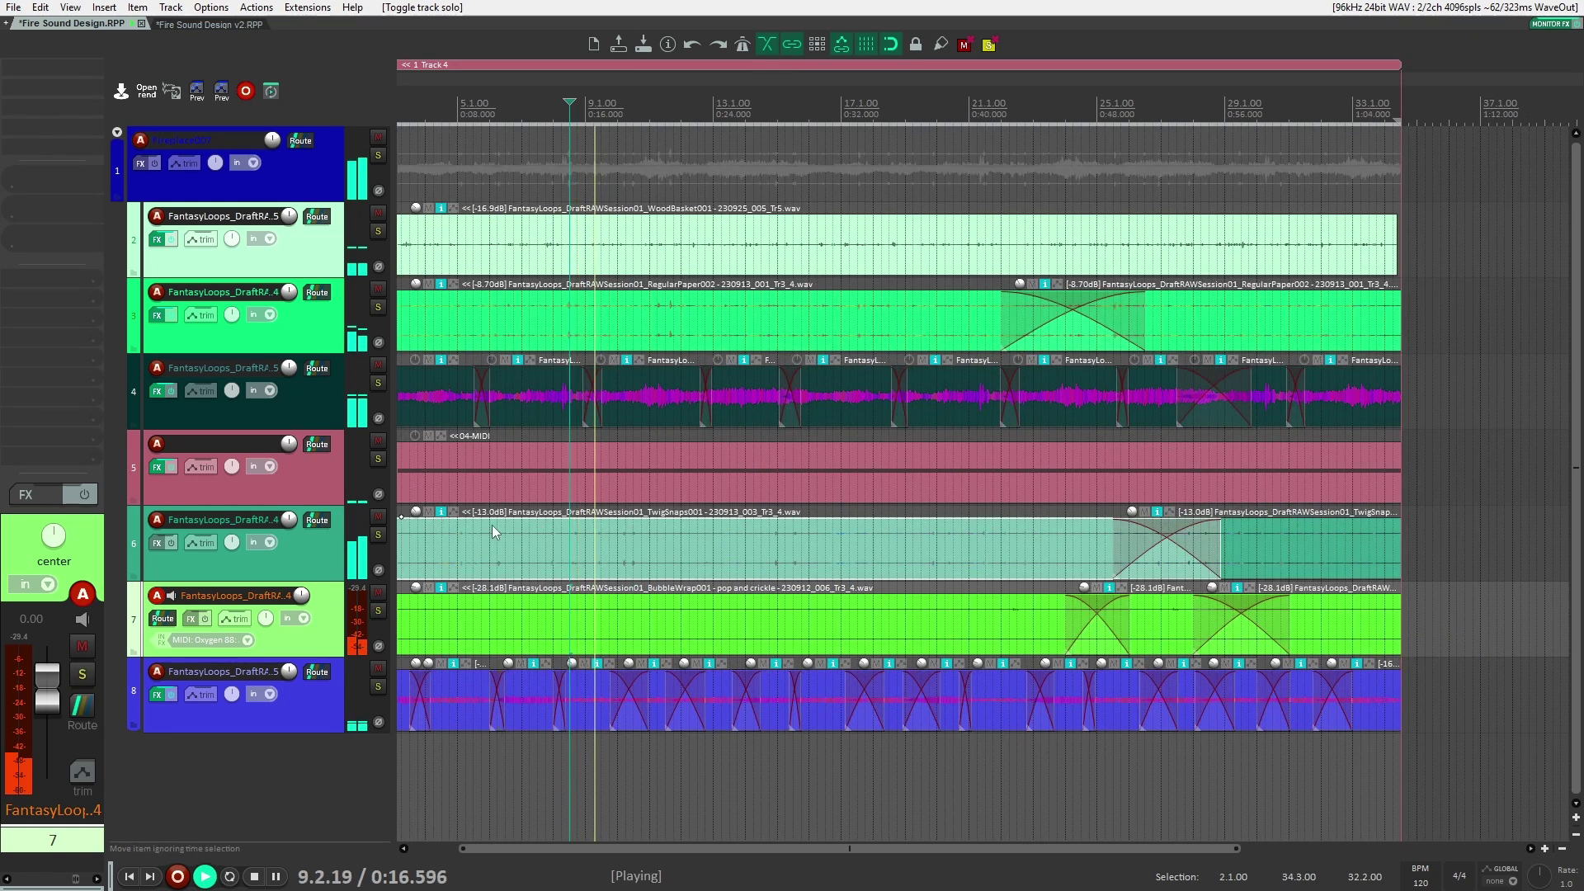
Select tracks 4, 5 and 8 together and stop playback
{"action": "key", "text": "Down"}
{"action": "left_click", "coordinate": [320, 465], "text": "ctrl"}
{"action": "left_click", "coordinate": [322, 400]}
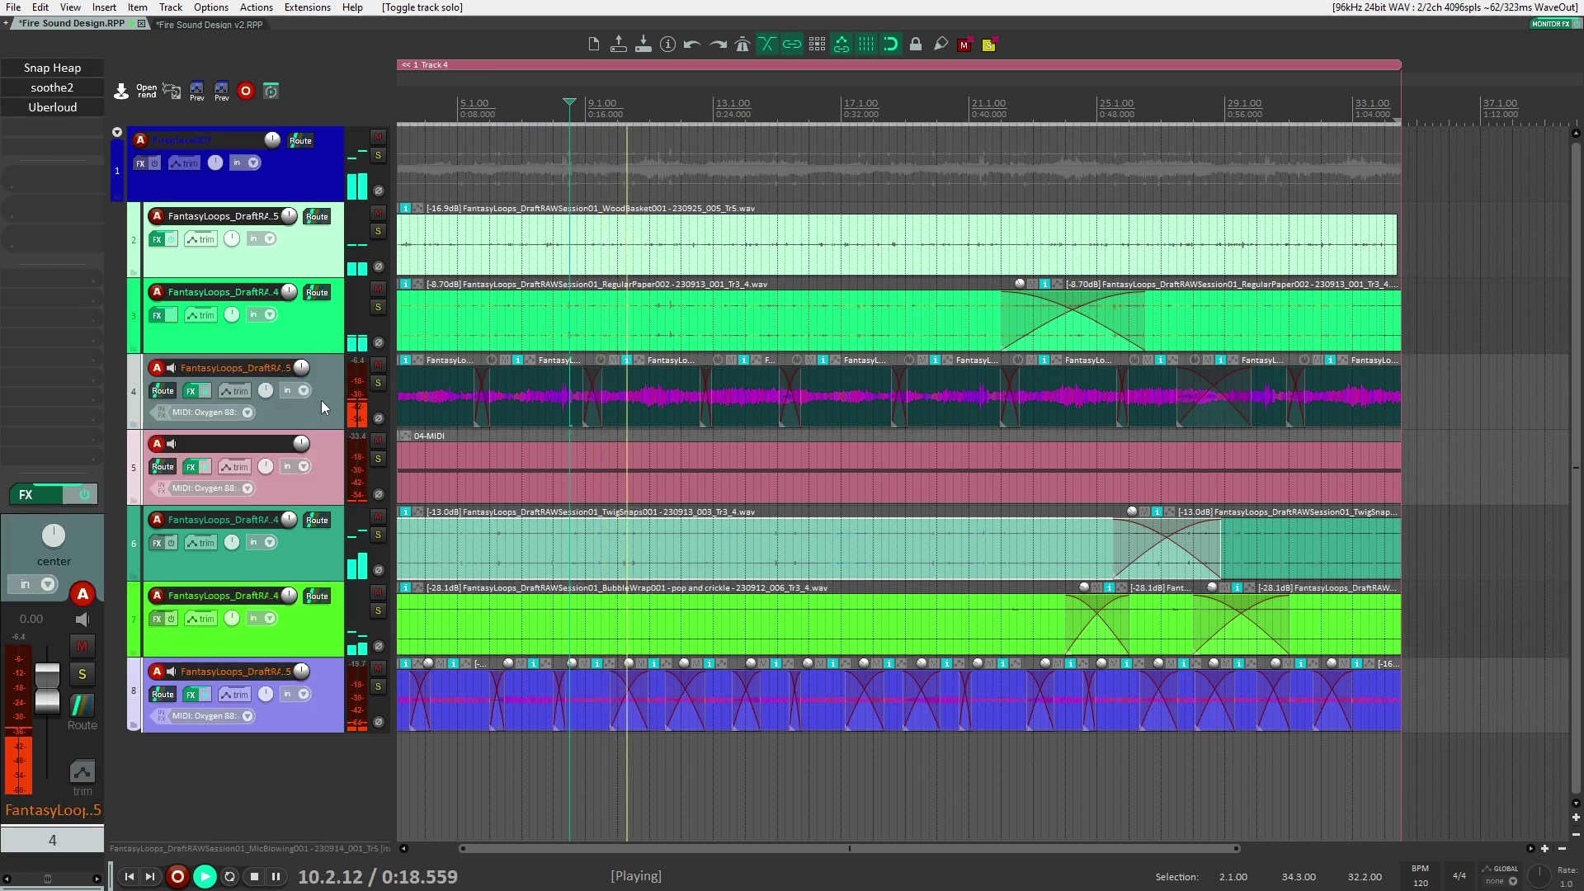
{"action": "key", "text": "space"}
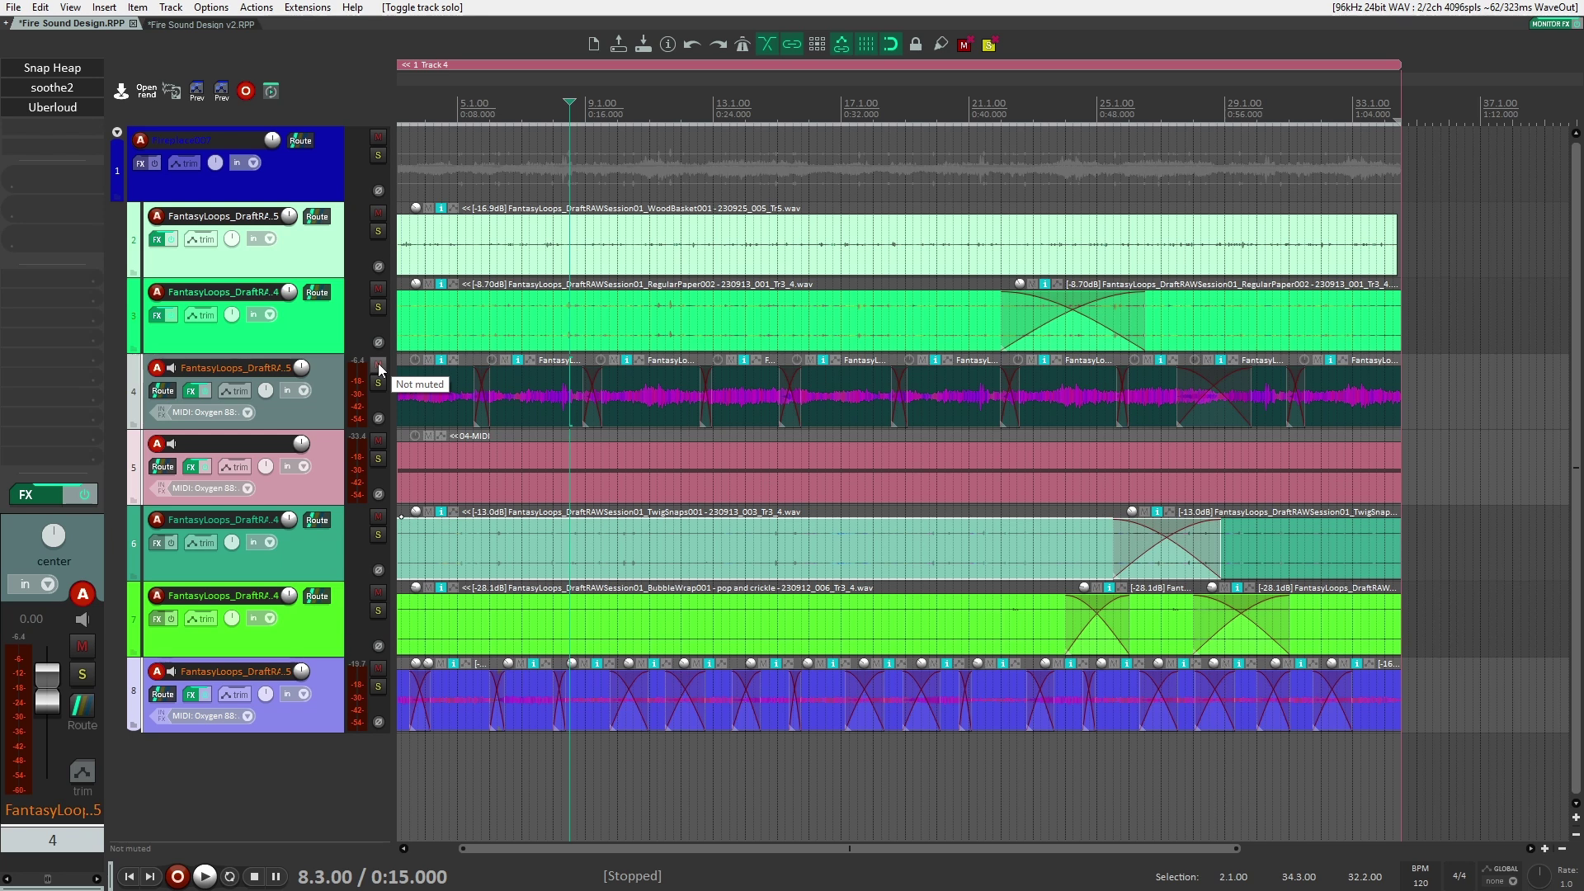
Mute the selected tracks 4, 5 and 8, play the remaining fire layers from 8.3.00, and unmute the tracks
{"action": "left_click", "coordinate": [379, 368]}
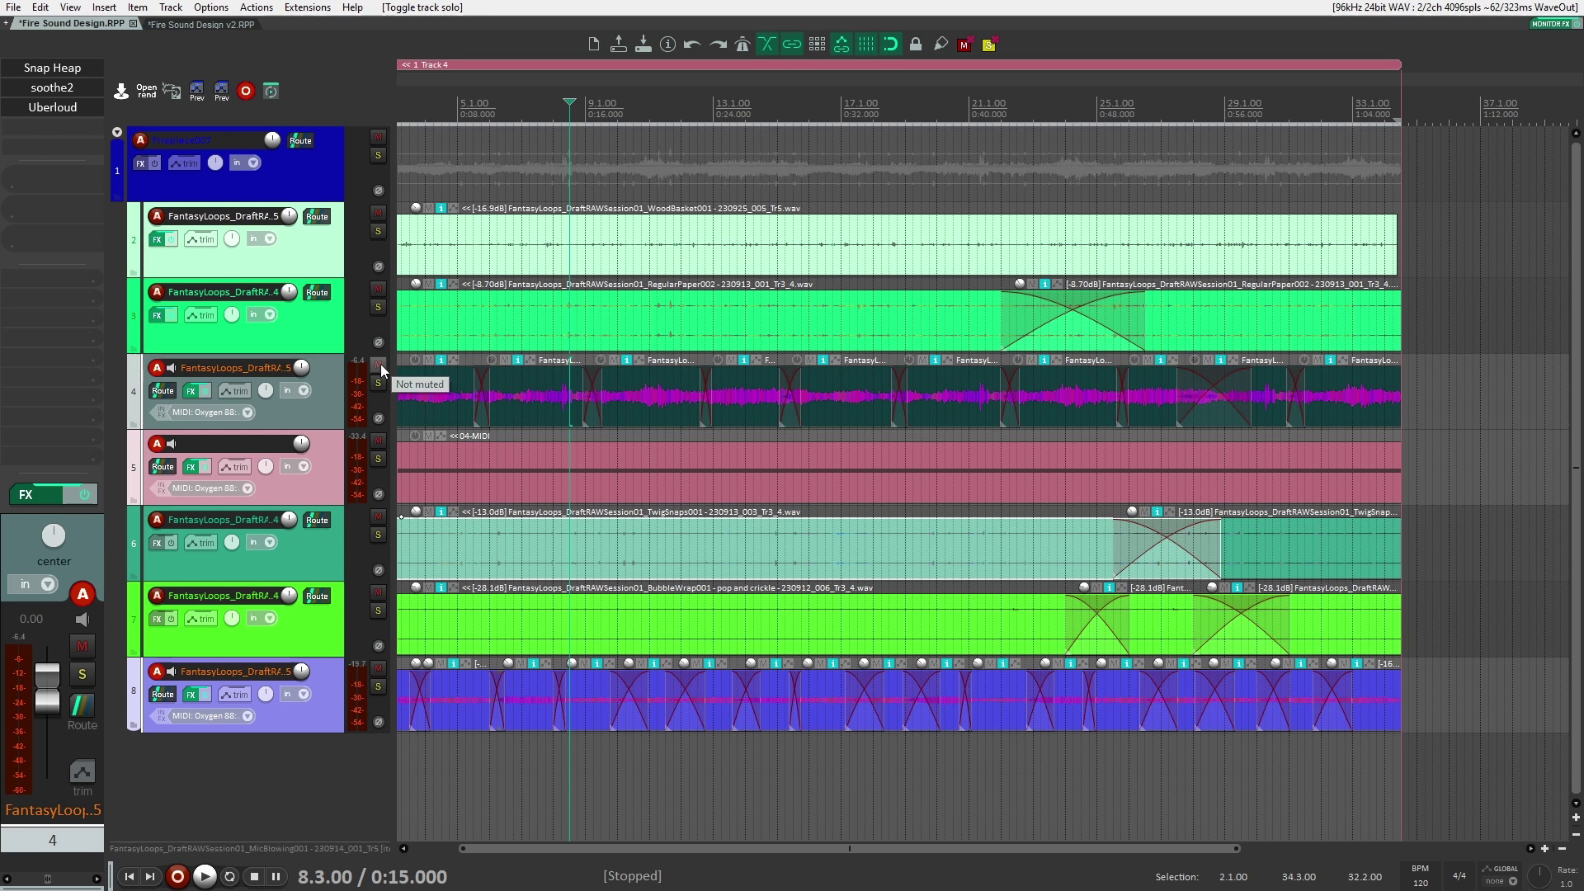
{"action": "key", "text": "space"}
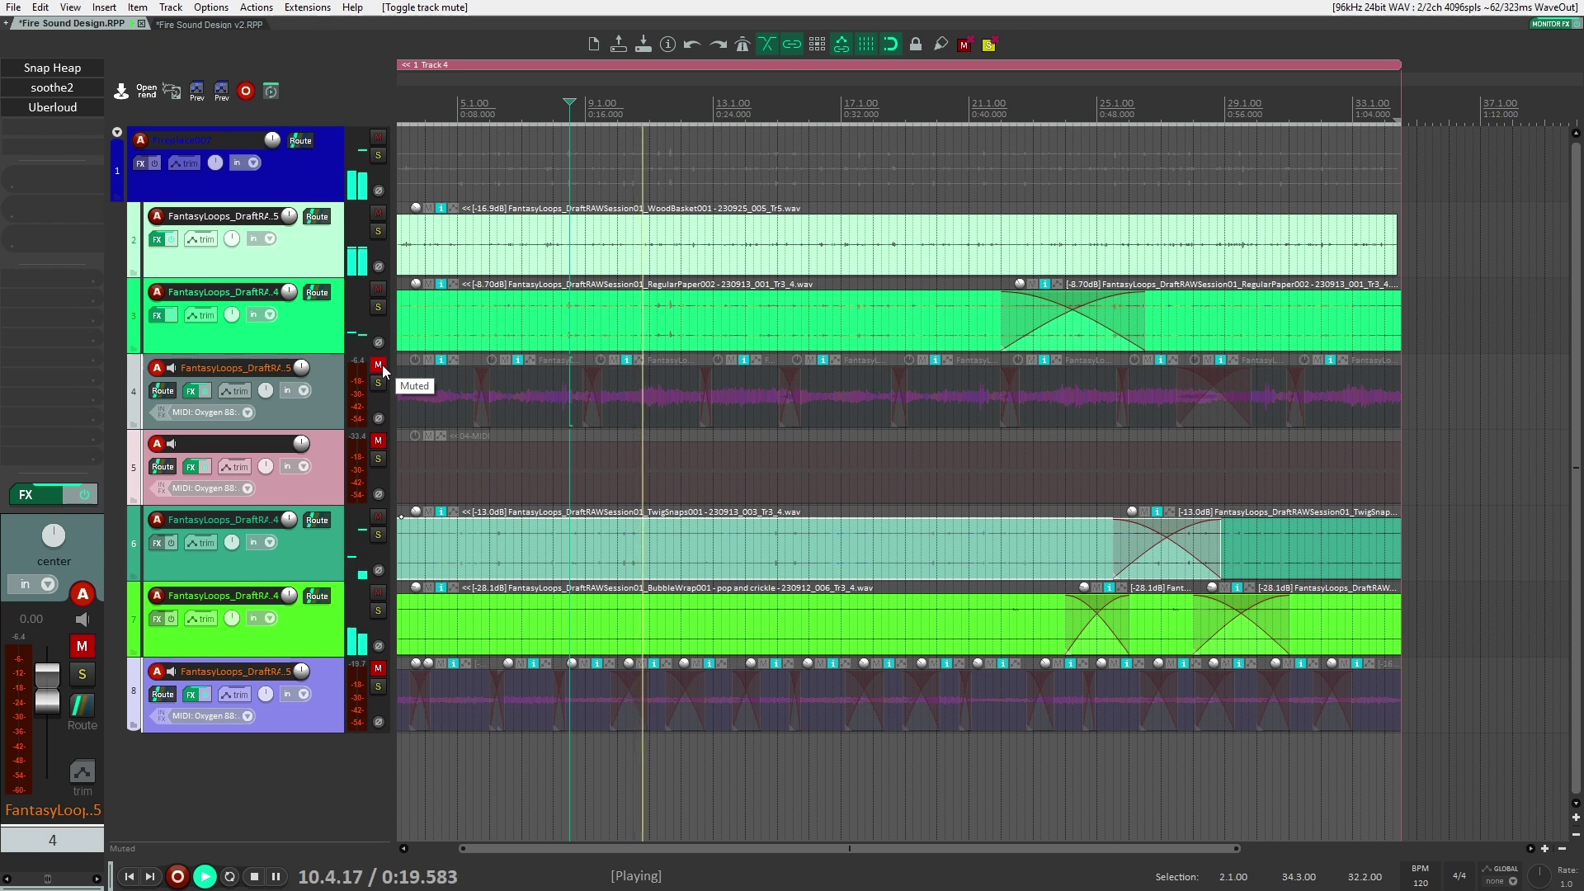
{"action": "key", "text": "space"}
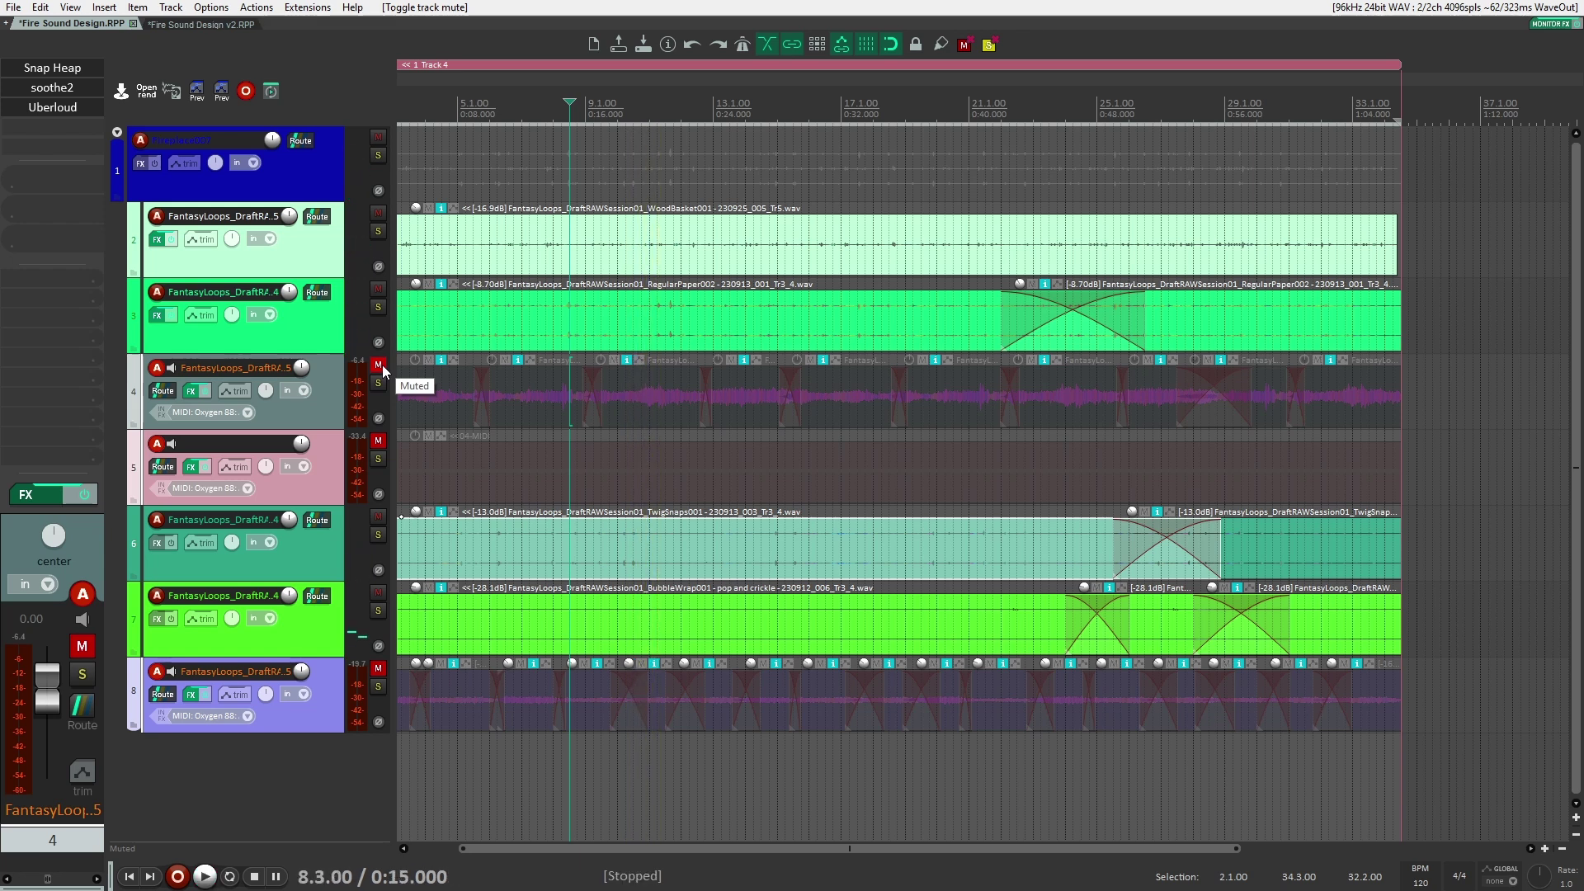
{"action": "left_click", "coordinate": [379, 365]}
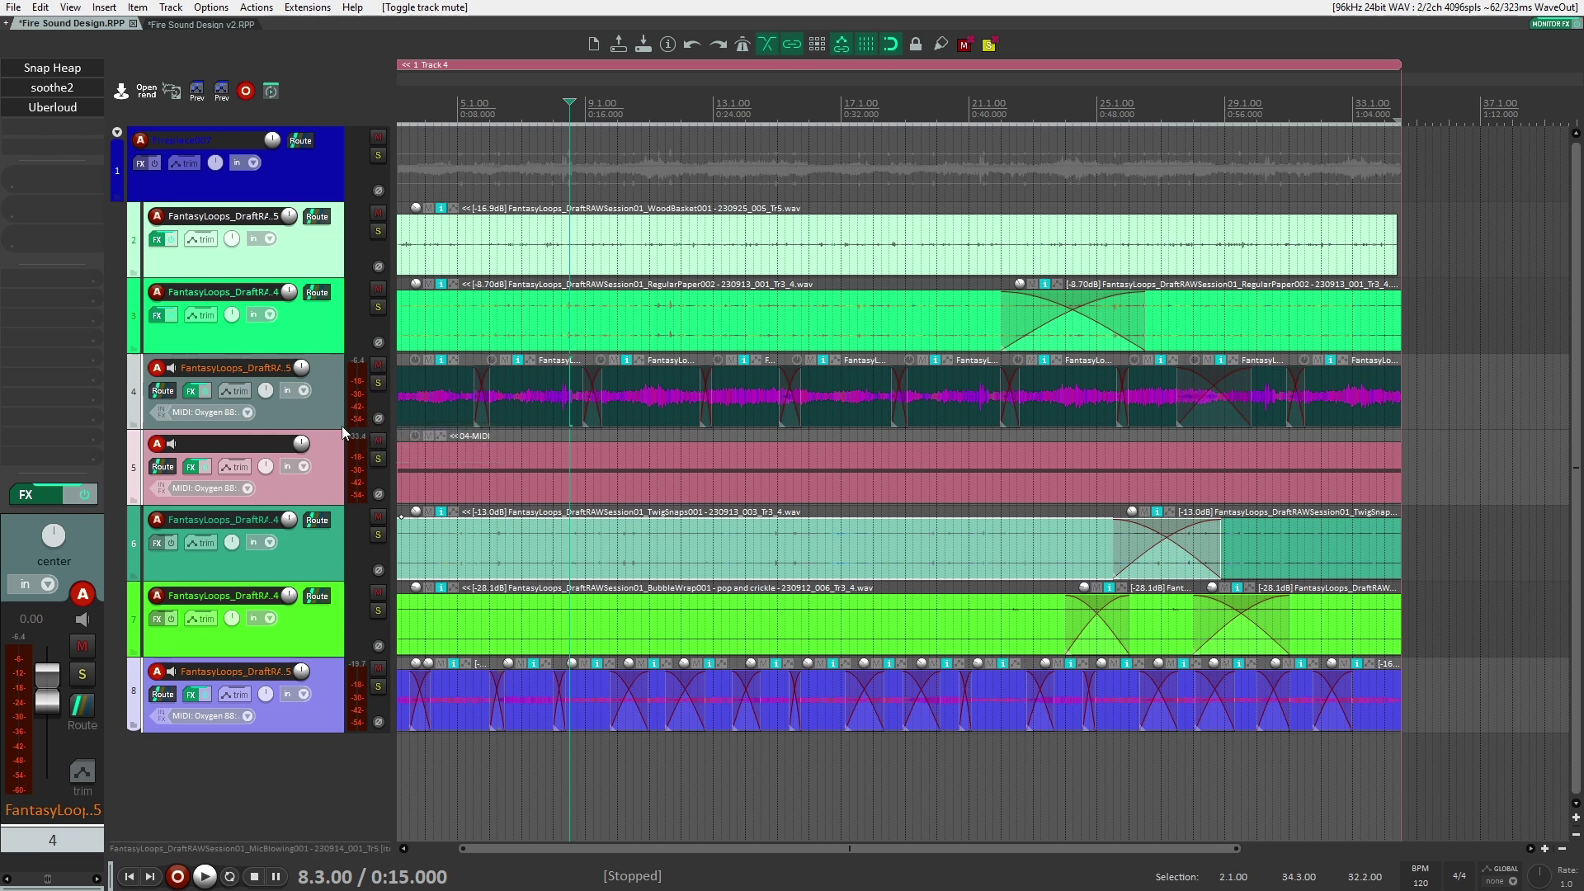
Switch to the Fire Sound Design v2 project and audition a section of the Bonfire 04 mix
{"action": "left_click", "coordinate": [206, 25]}
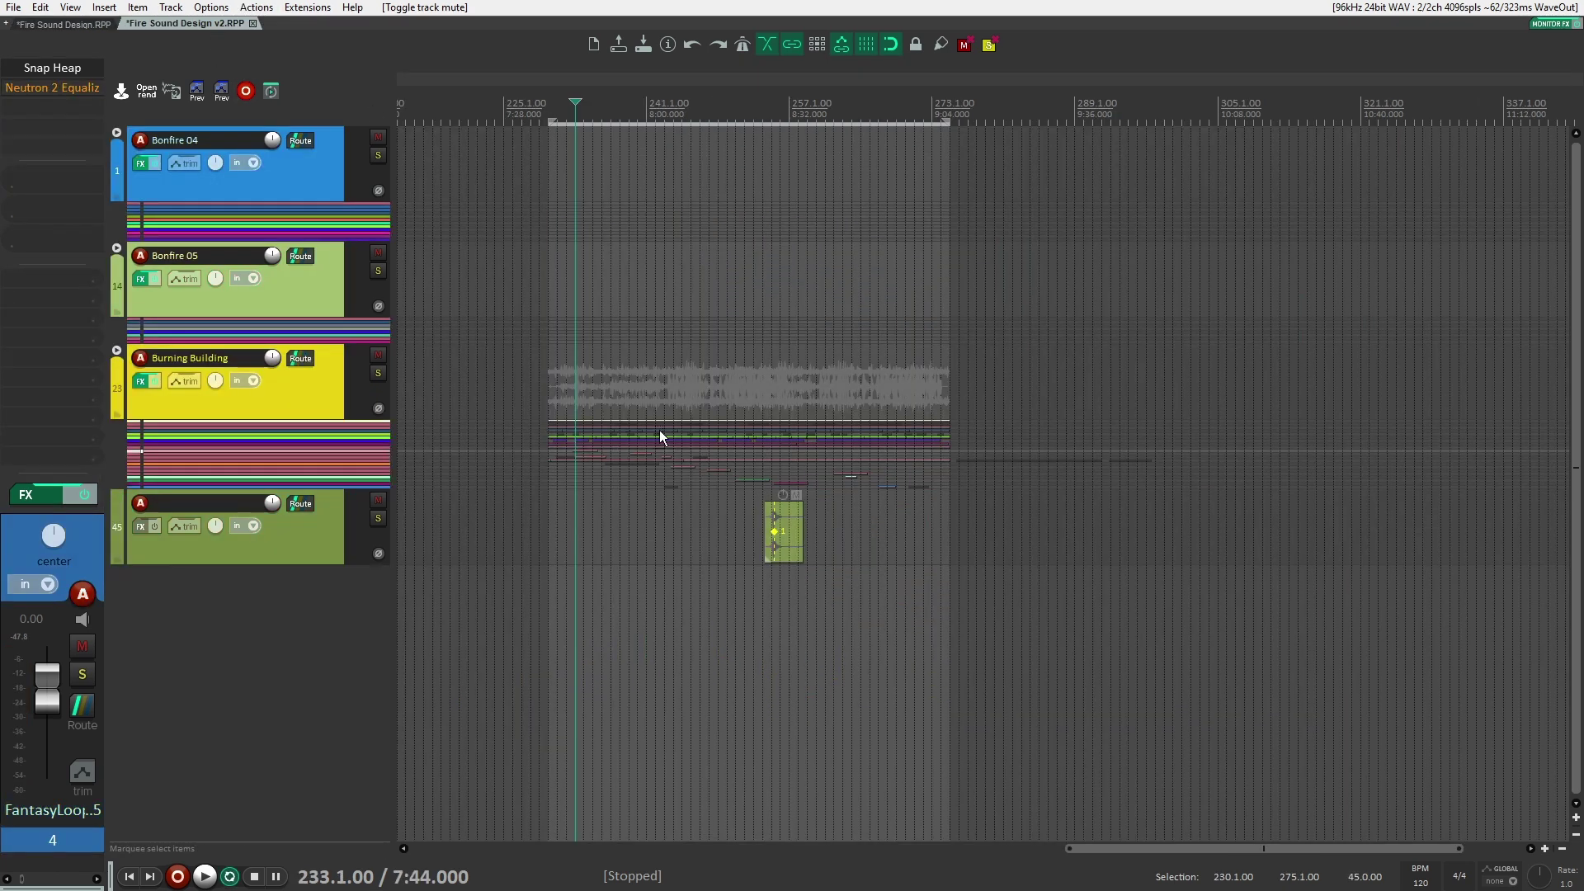
{"action": "scroll", "coordinate": [537, 355], "scroll_direction": "left", "scroll_amount": 5}
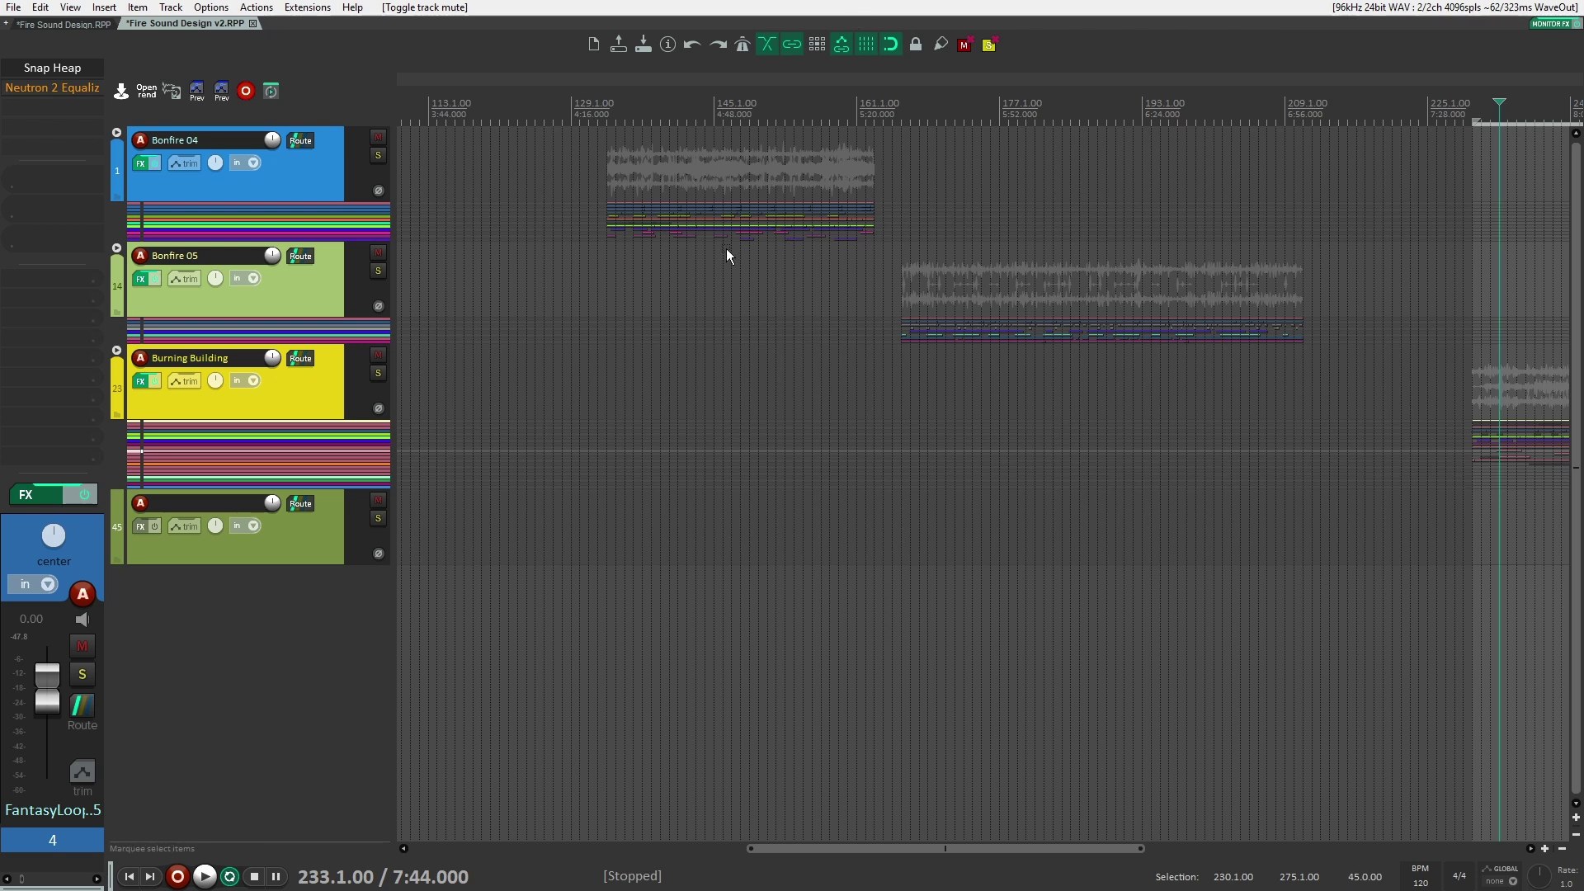
{"action": "left_click", "coordinate": [675, 282]}
{"action": "key", "text": "space"}
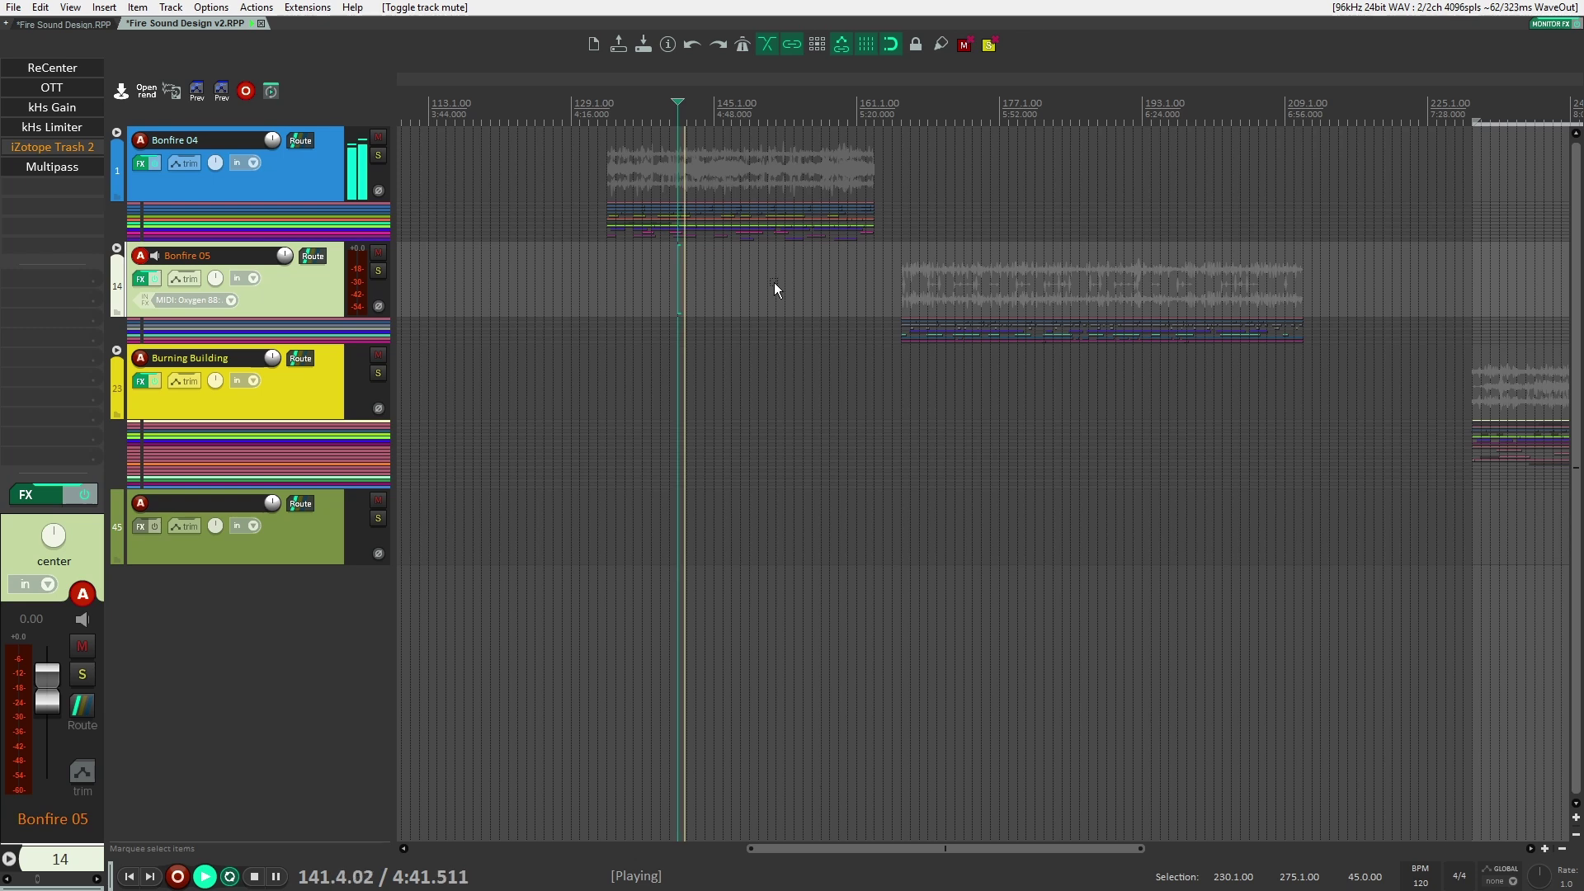
{"action": "key", "text": "space"}
Audition the Bonfire 05 mix from 186.1.00
{"action": "left_click", "coordinate": [1078, 275]}
{"action": "key", "text": "space"}
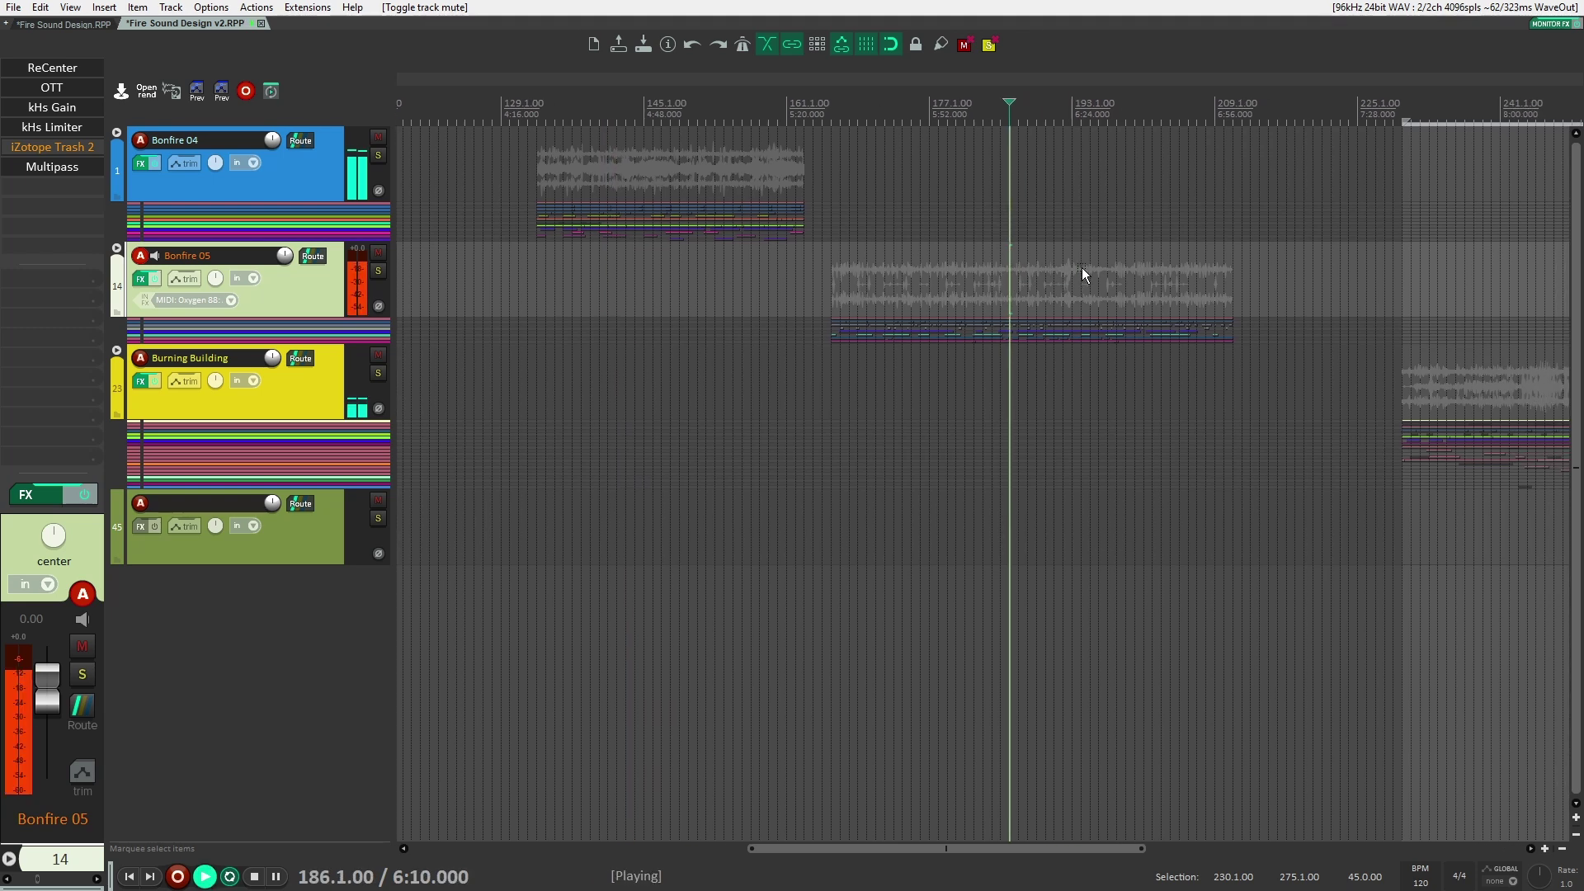
{"action": "left_click_drag", "start_coordinate": [1359, 289], "coordinate": [975, 282]}
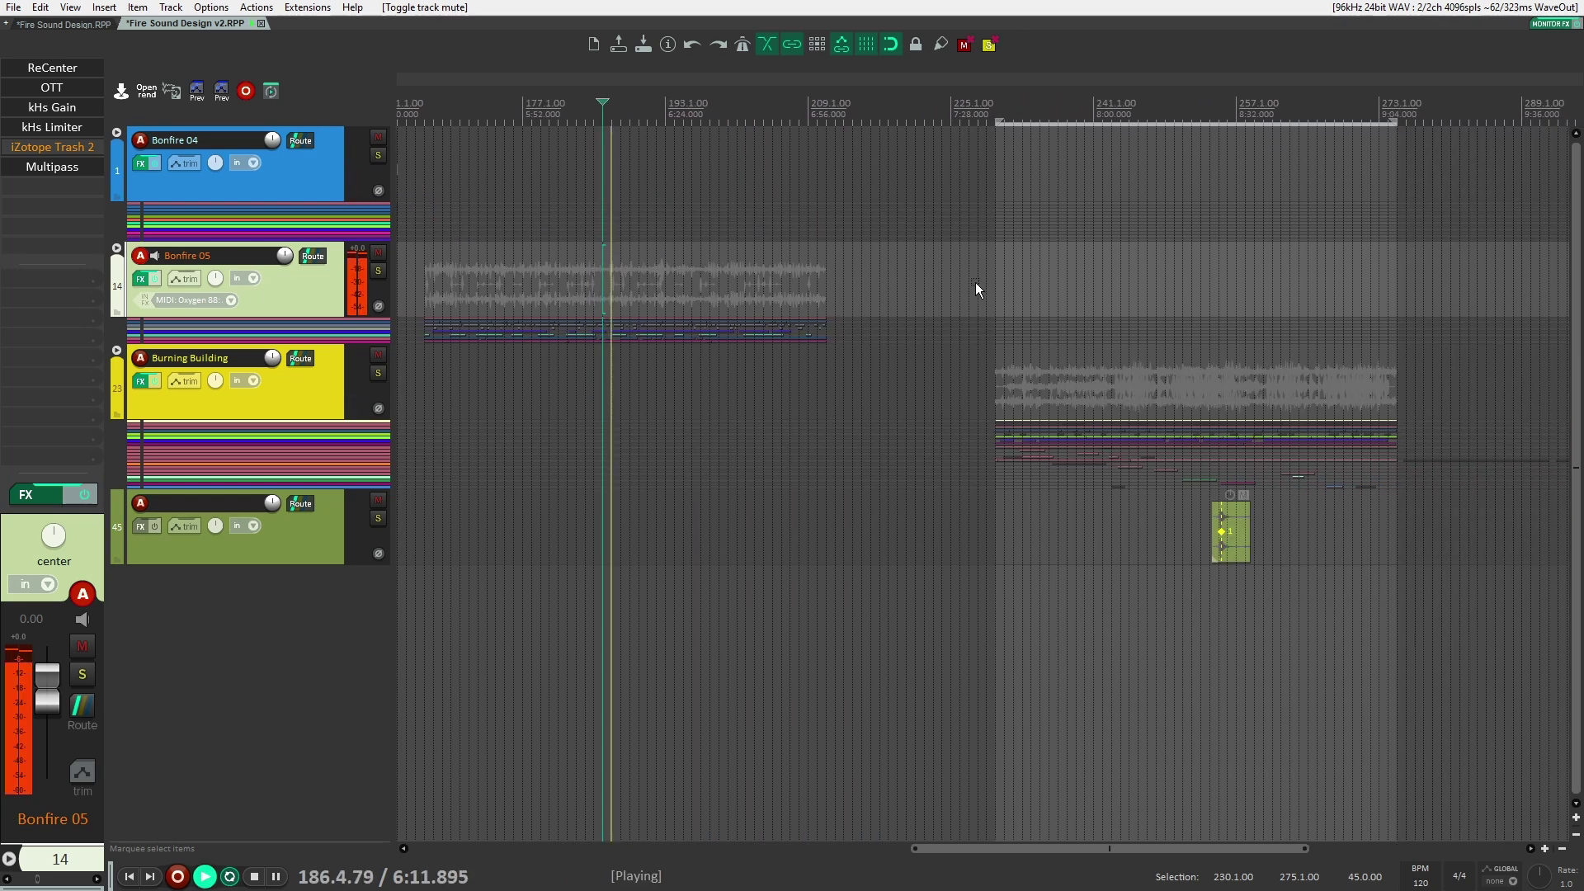
{"action": "key", "text": "space"}
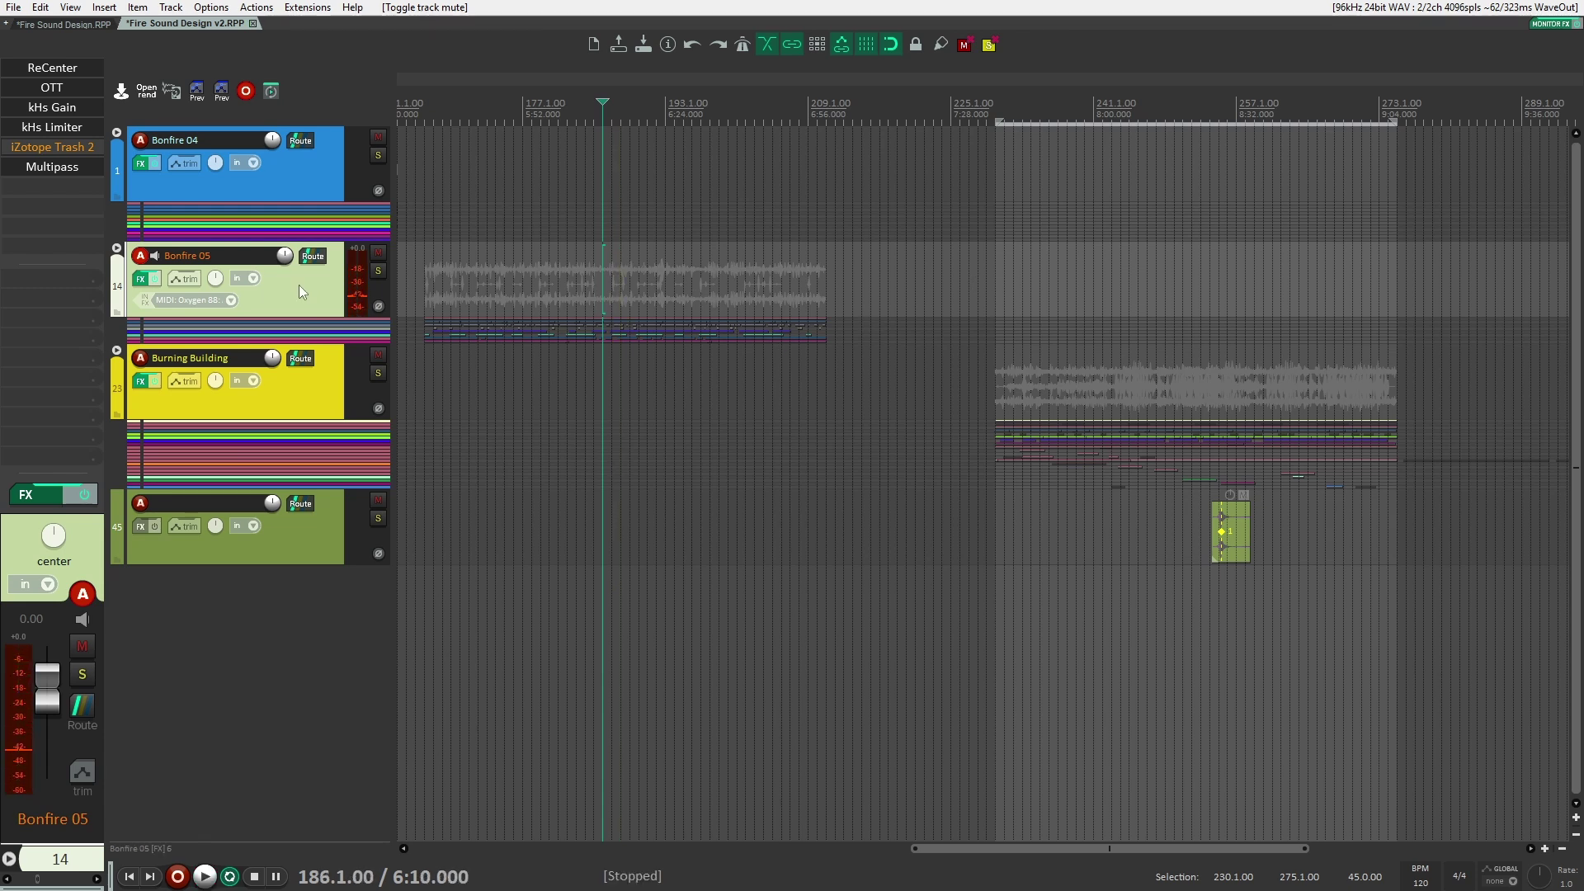
Expand the Burning Building folder to show its tracks and place the edit cursor at 243.1.00
{"action": "scroll", "coordinate": [891, 342], "scroll_direction": "right", "scroll_amount": 3}
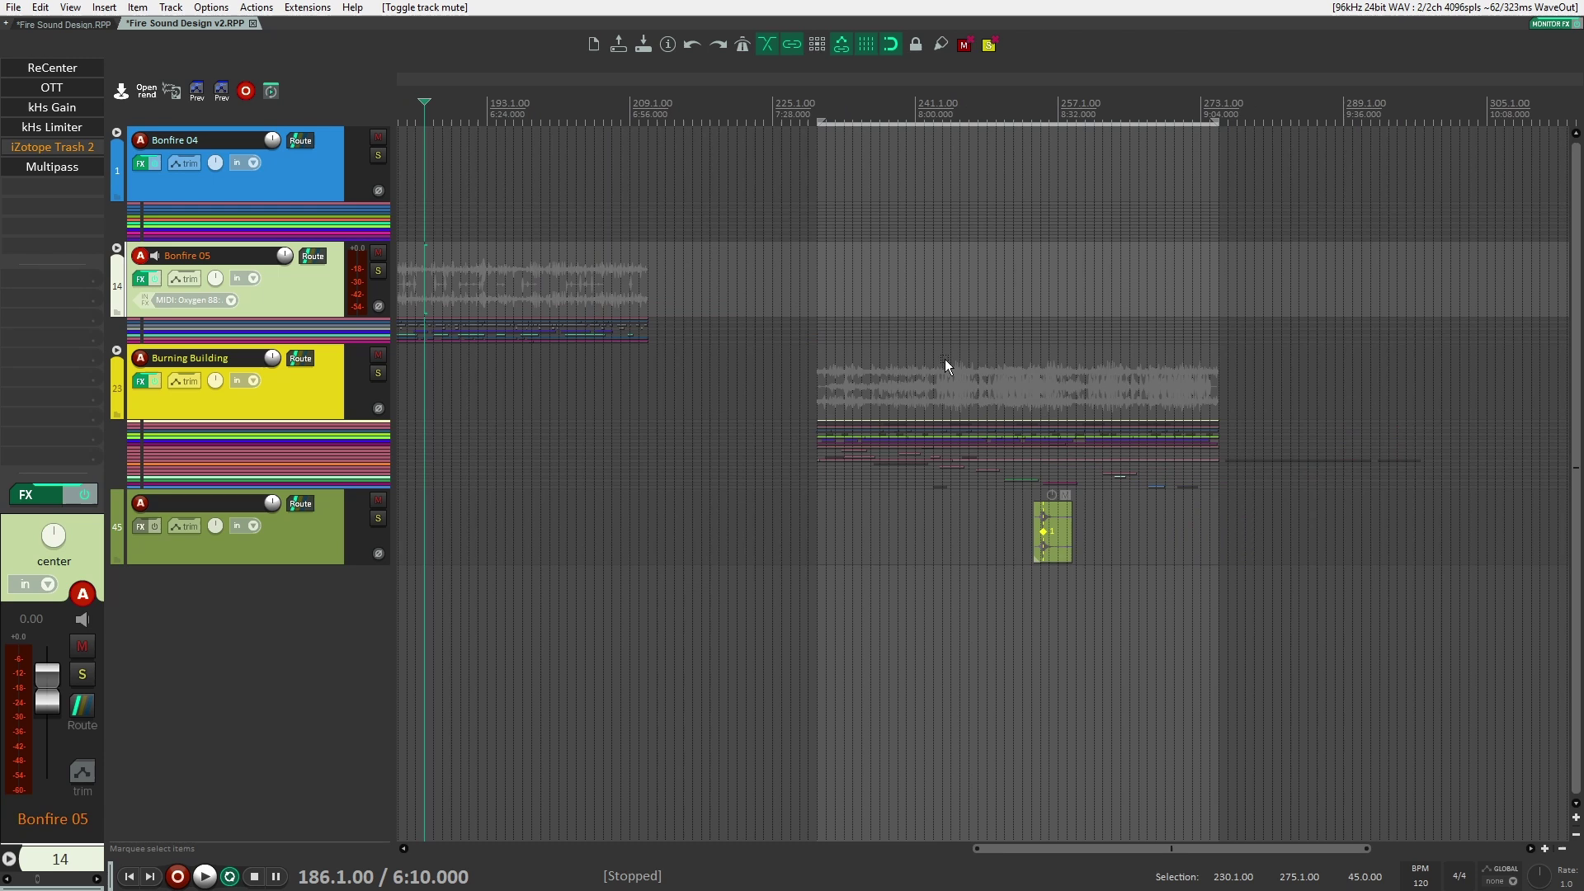
{"action": "left_click", "coordinate": [988, 360]}
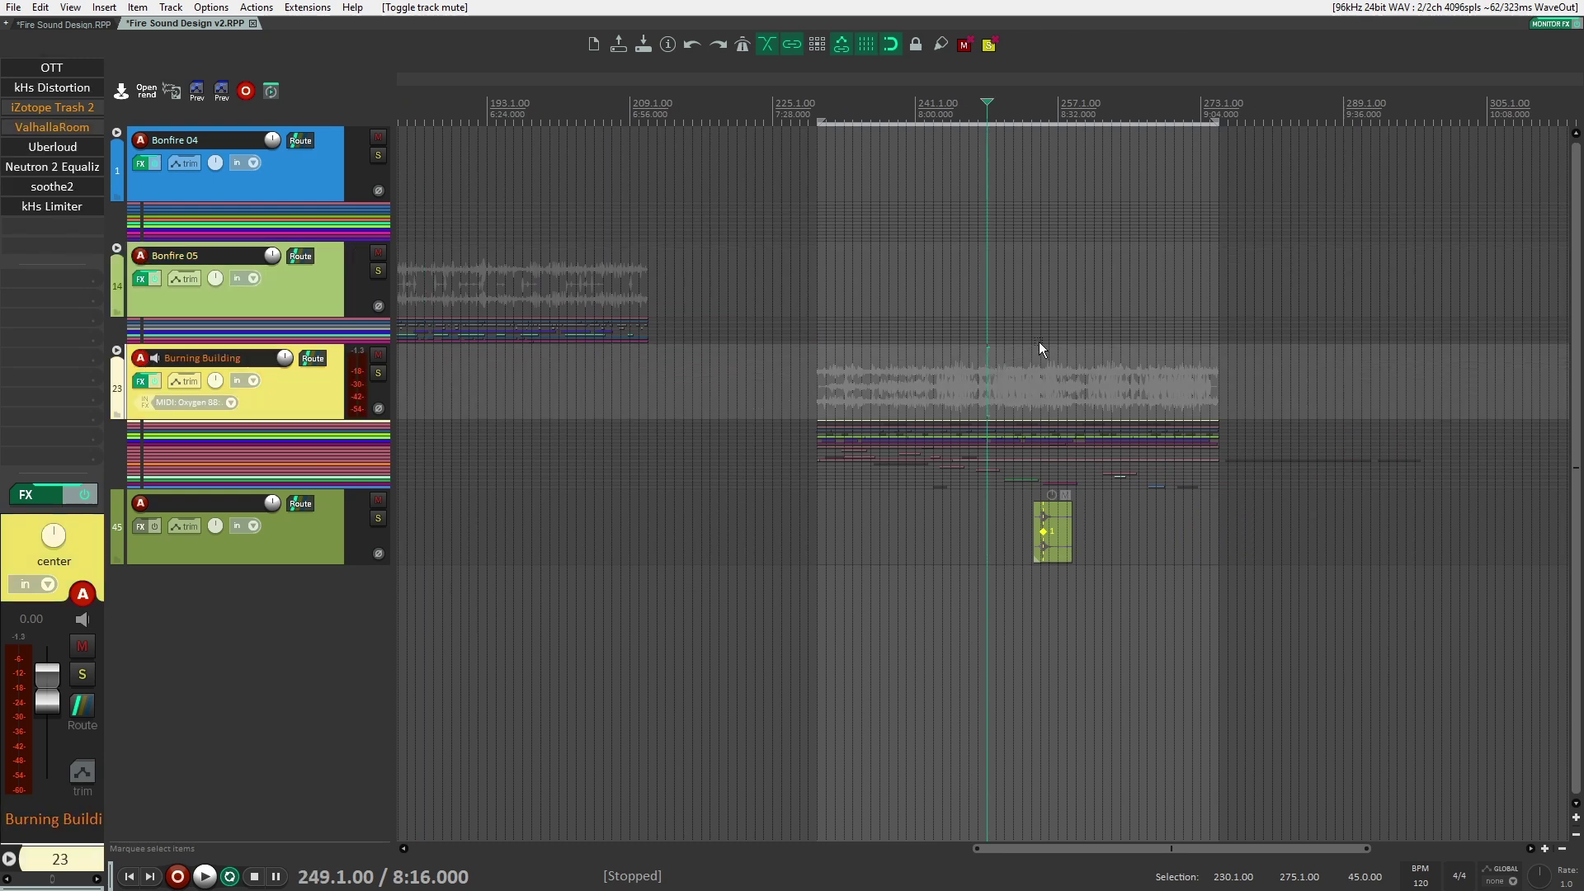
{"action": "left_click", "coordinate": [116, 349]}
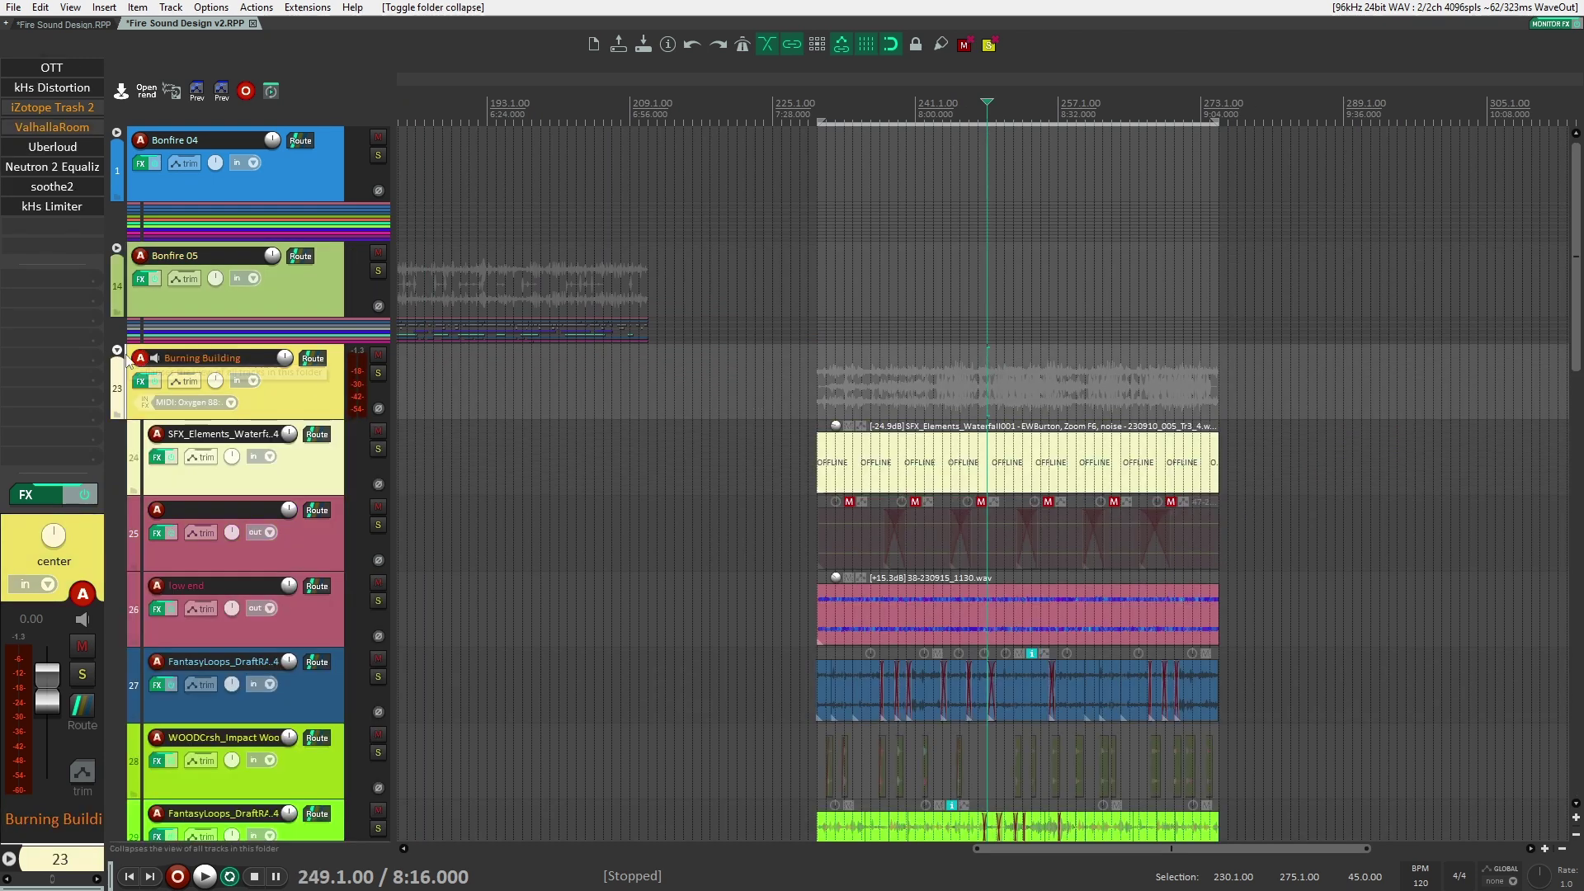
{"action": "left_click", "coordinate": [932, 365]}
Examine the layers inside the Burning Building folder, from the waterfall recording down to the debris, glass and crash tracks
{"action": "scroll", "coordinate": [932, 344], "scroll_direction": "down", "scroll_amount": 8}
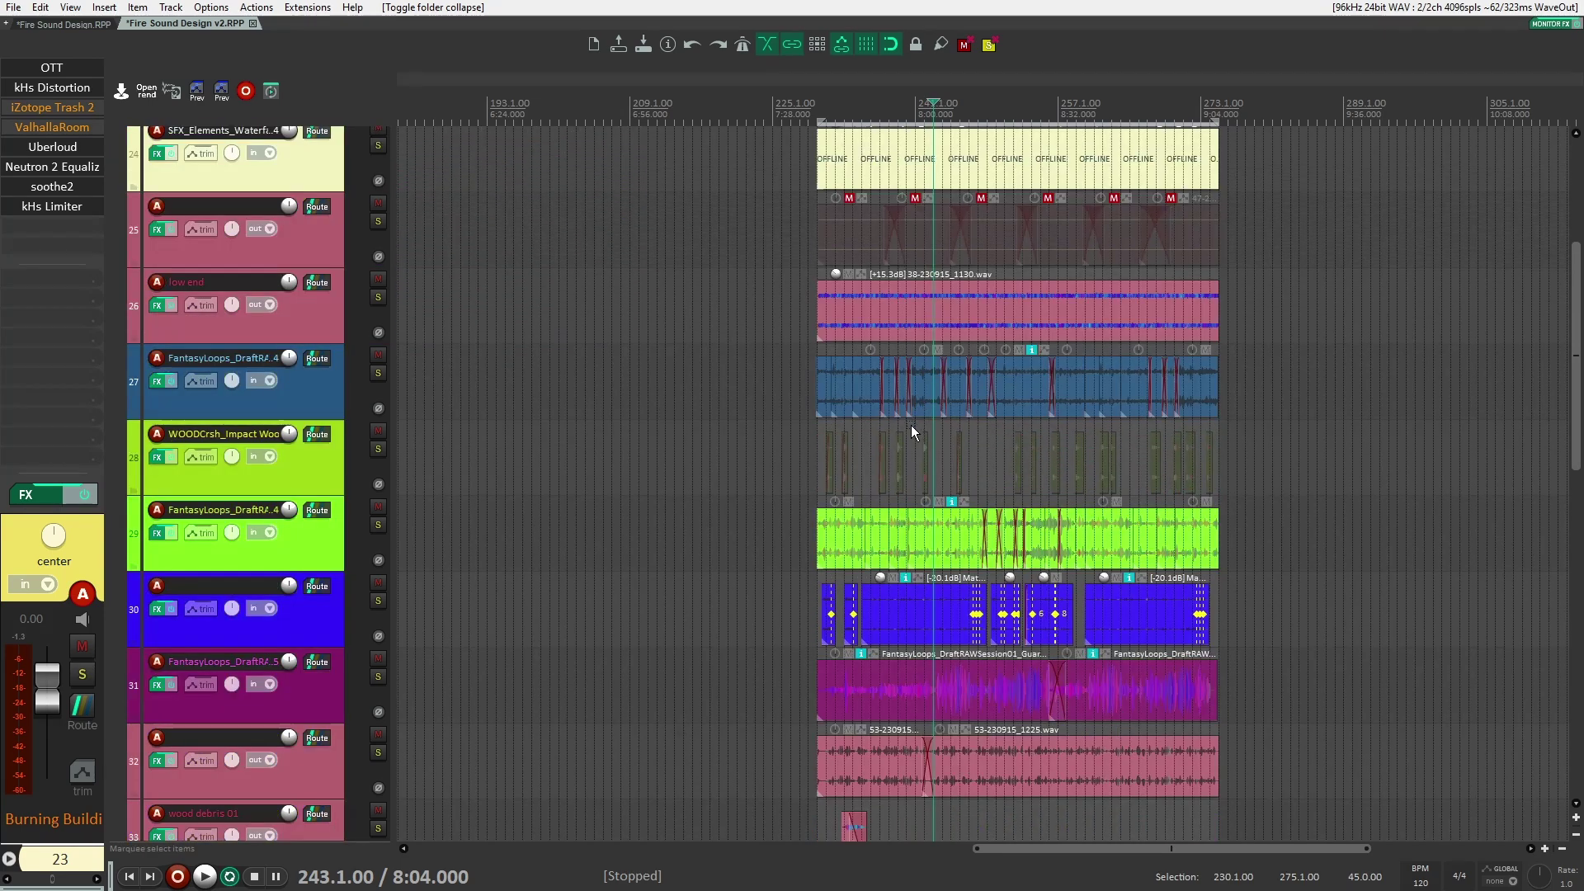
{"action": "scroll", "coordinate": [906, 430], "scroll_direction": "down", "scroll_amount": 3}
{"action": "scroll", "coordinate": [907, 456], "scroll_direction": "up", "scroll_amount": 8}
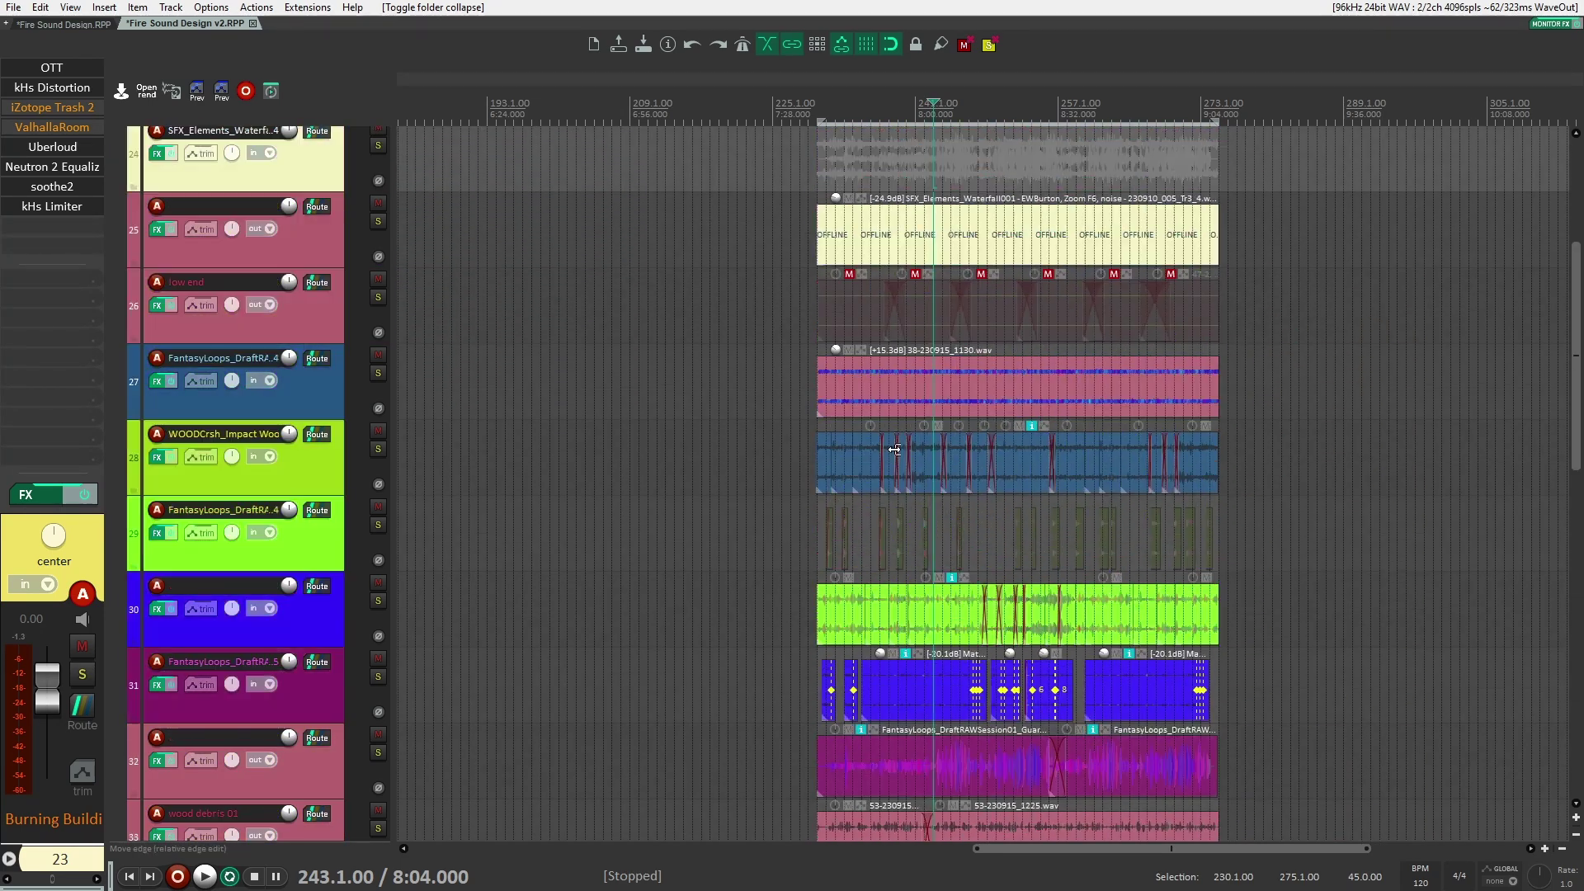
{"action": "scroll", "coordinate": [903, 452], "scroll_direction": "down", "scroll_amount": 10}
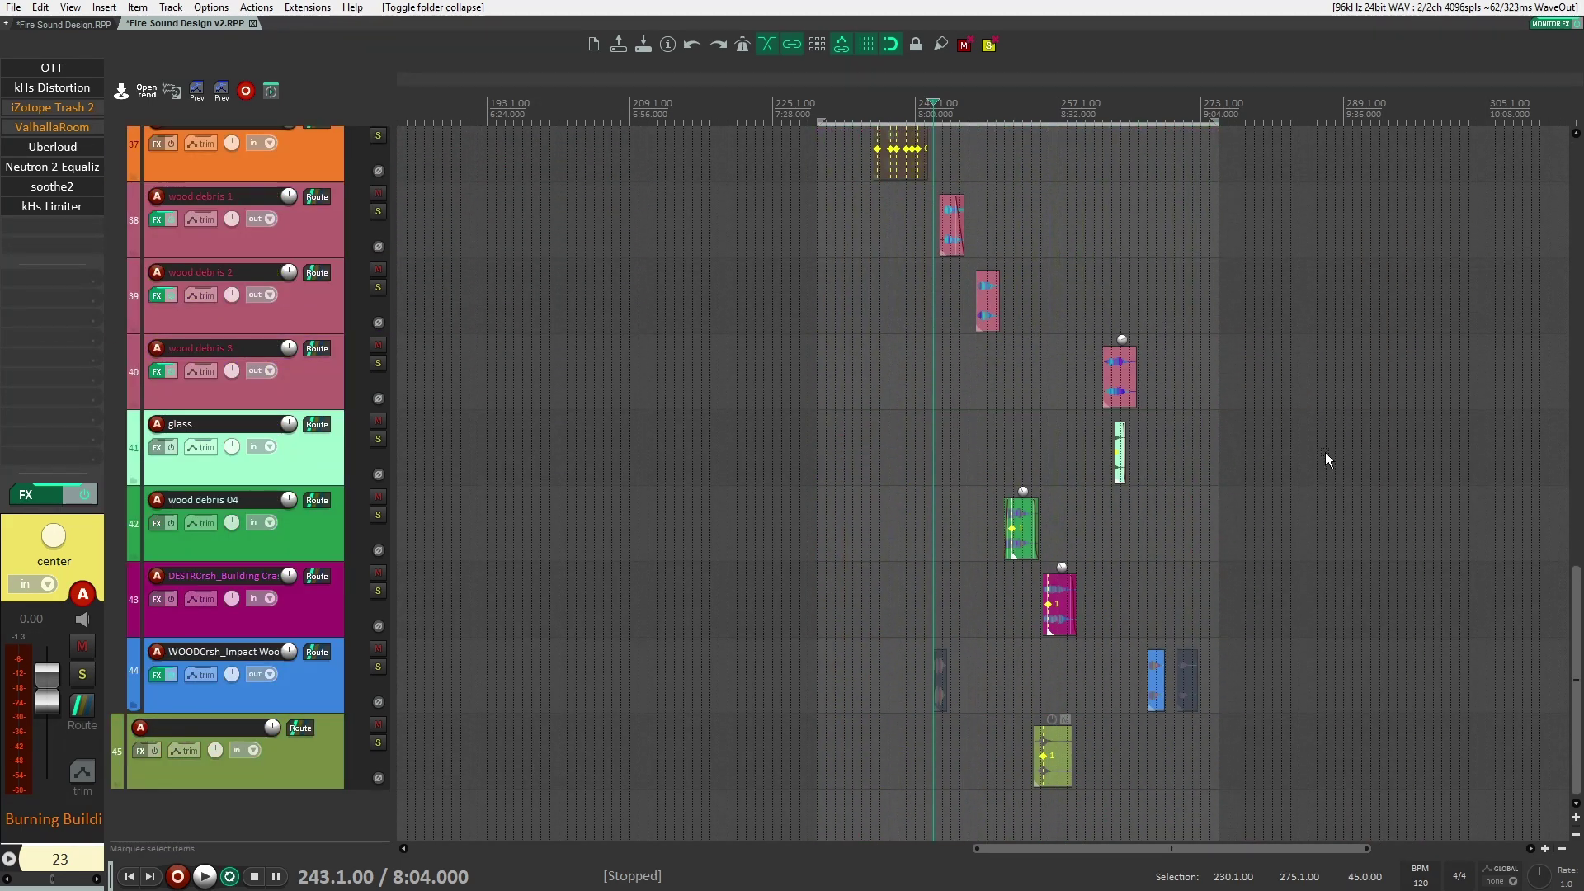
{"action": "scroll", "coordinate": [948, 273], "scroll_direction": "up", "scroll_amount": 6}
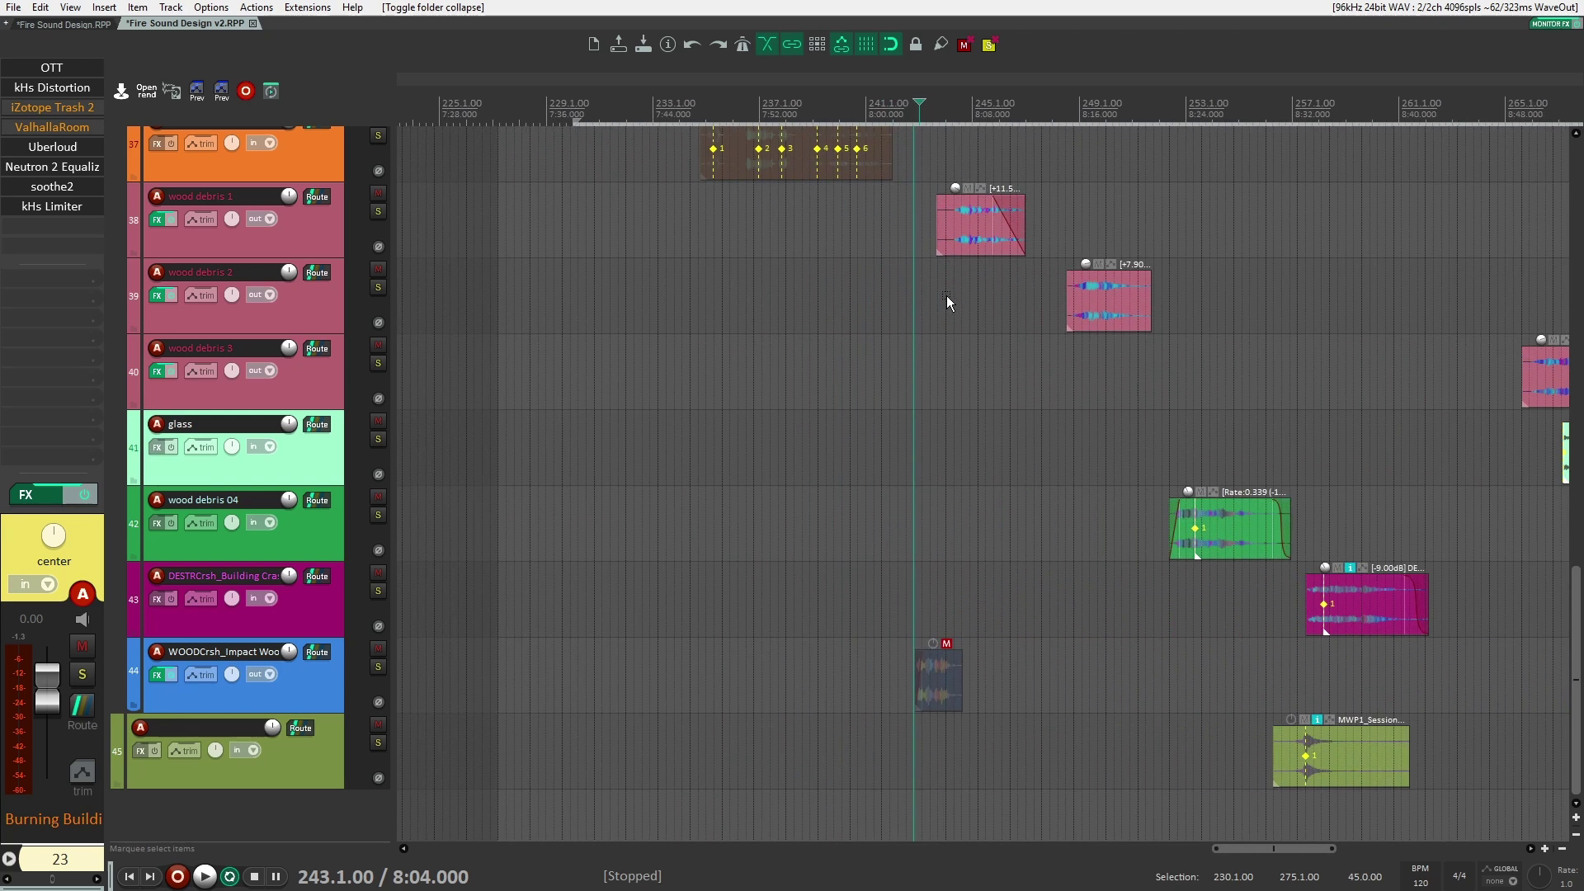
{"action": "scroll", "coordinate": [983, 324], "scroll_direction": "up", "scroll_amount": 4}
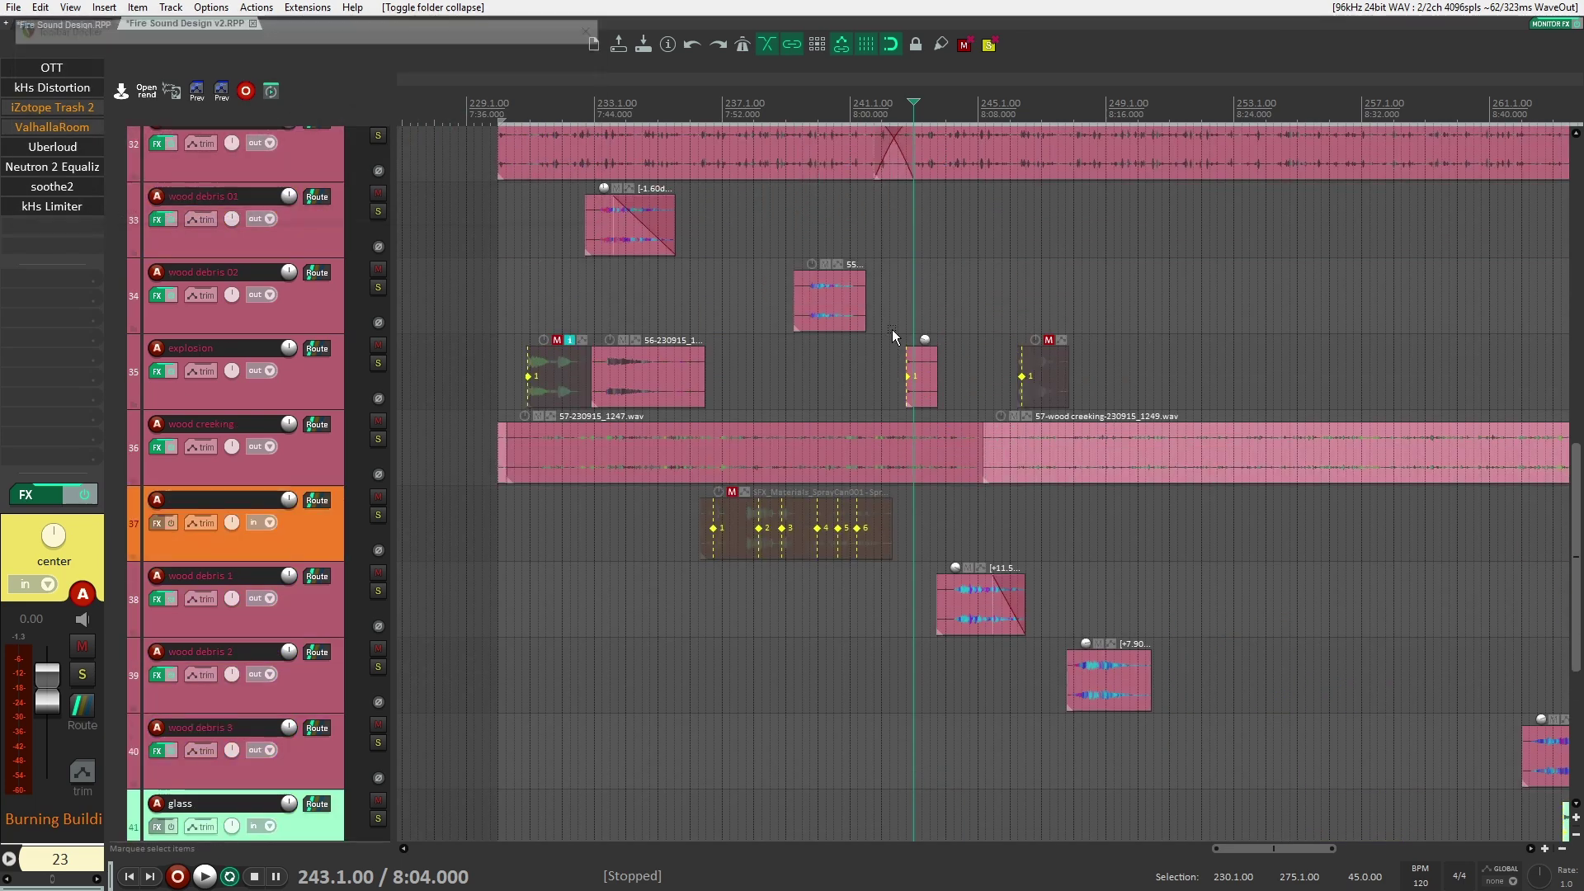
{"action": "scroll", "coordinate": [908, 314], "scroll_direction": "down", "scroll_amount": 4}
{"action": "scroll", "coordinate": [982, 358], "scroll_direction": "up", "scroll_amount": 4}
Play the Burning Building mix from 243.1.00 while looking over its layers
{"action": "key", "text": "space"}
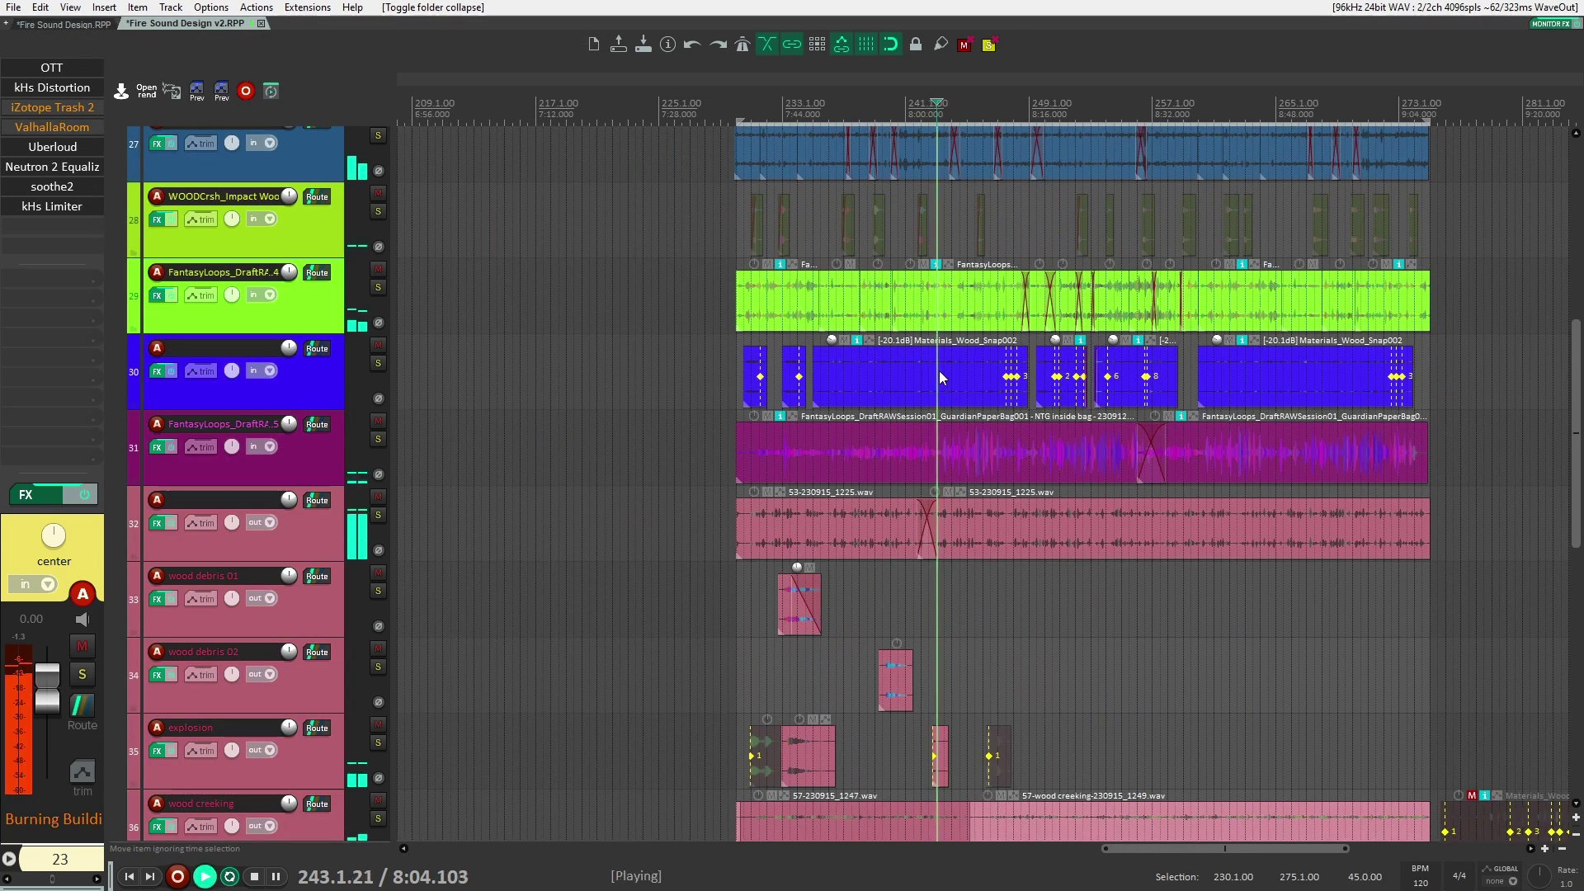
{"action": "scroll", "coordinate": [944, 373], "scroll_direction": "down", "scroll_amount": 3}
{"action": "scroll", "coordinate": [991, 466], "scroll_direction": "up", "scroll_amount": 6}
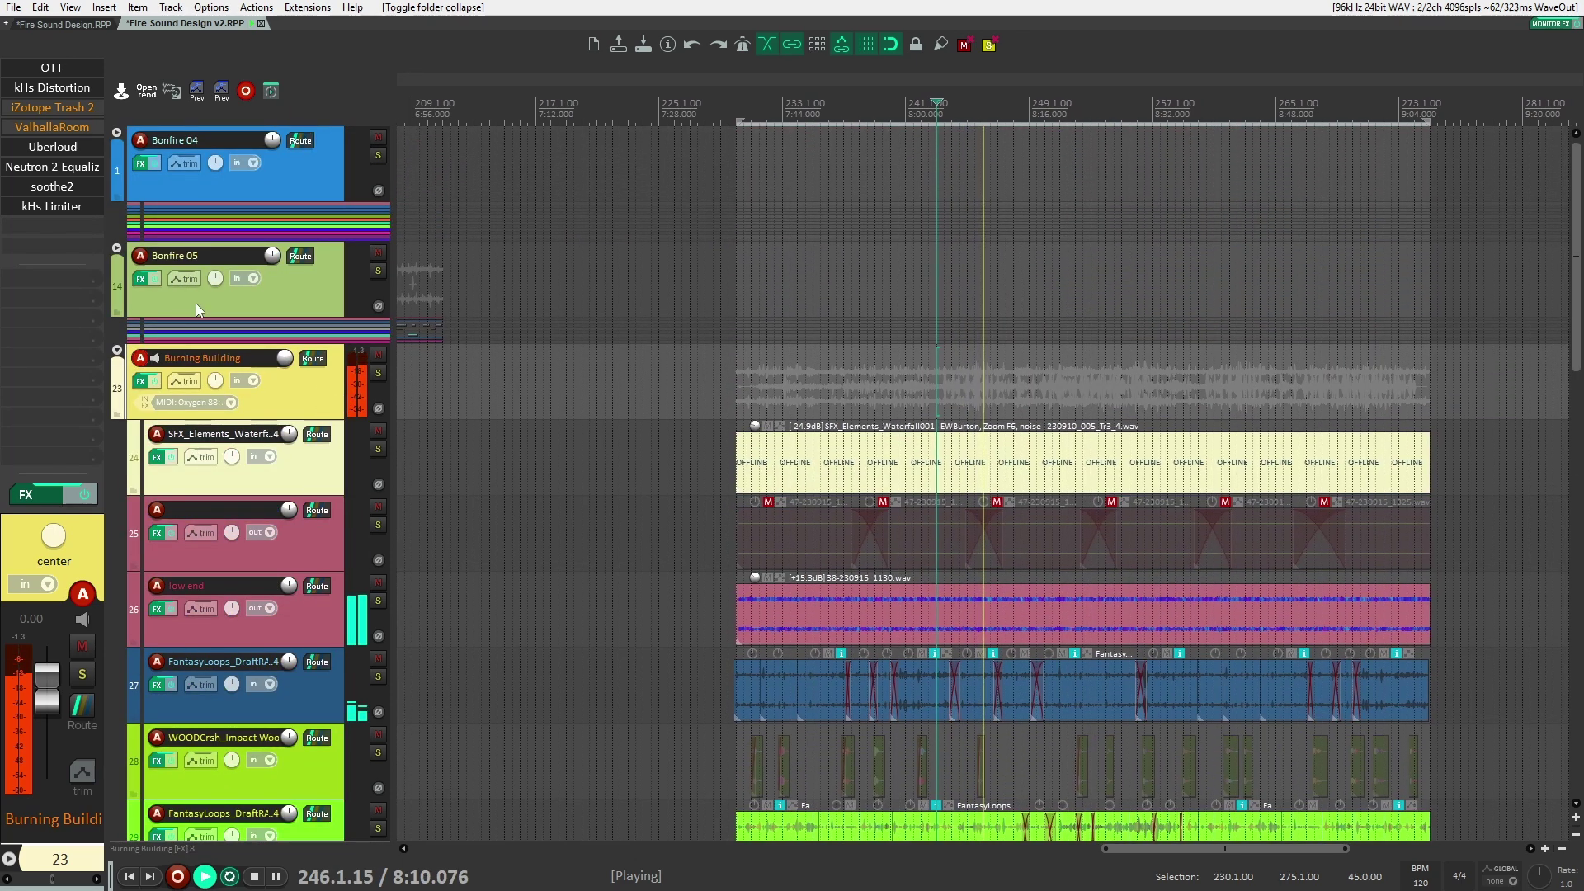
{"action": "key", "text": "space"}
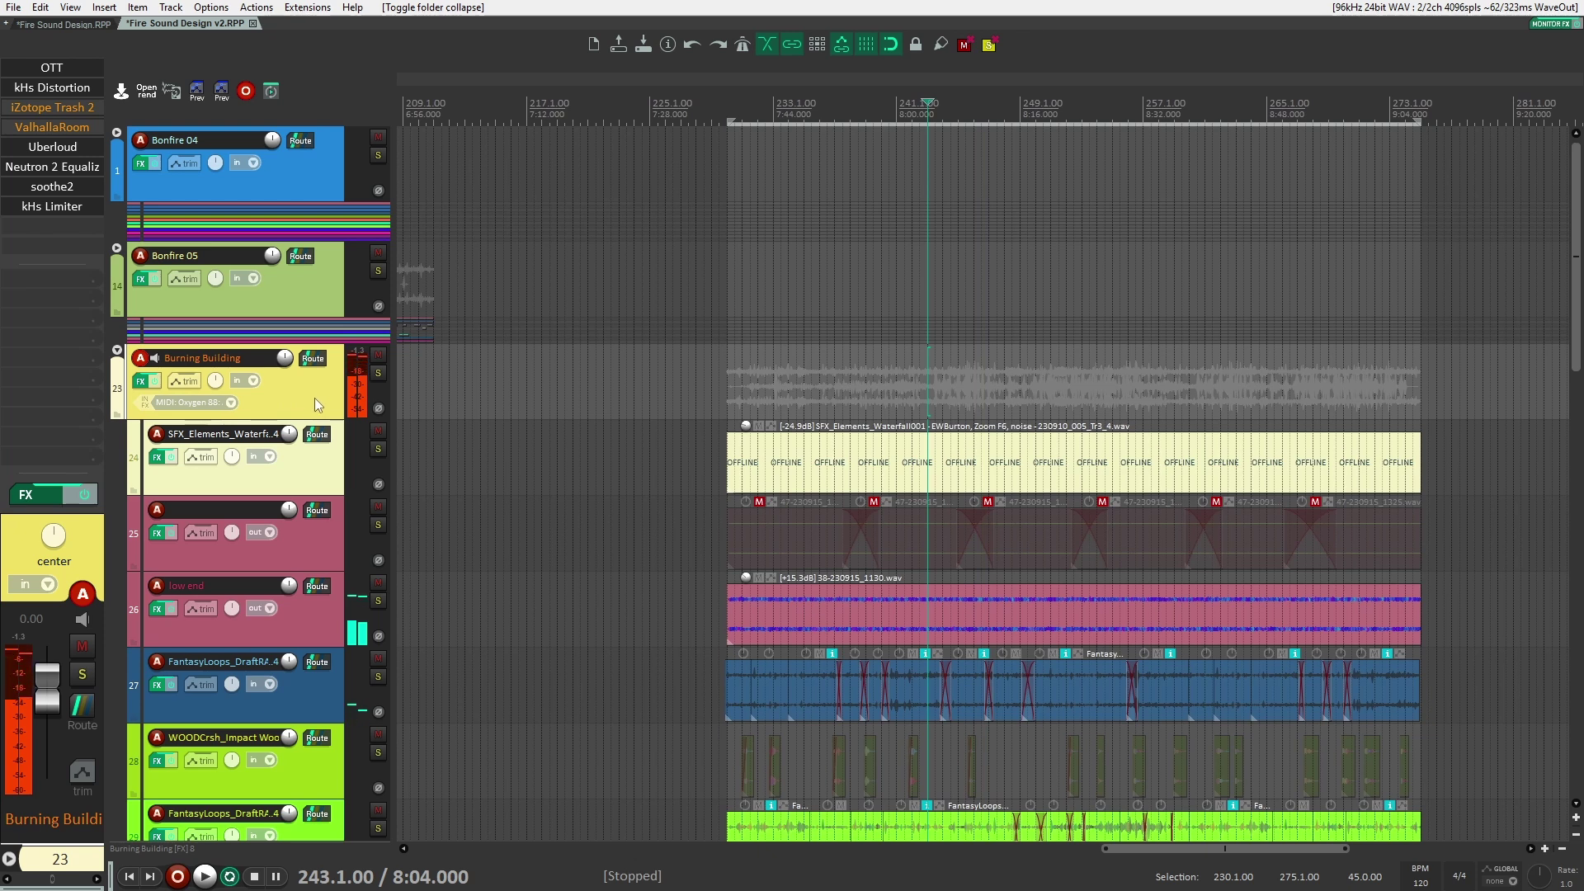
Look at the OTT plugin on the Burning Building track and remove the bypassed iZotope Trash 2 and ValhallaRoom plugins
{"action": "left_click", "coordinate": [52, 70]}
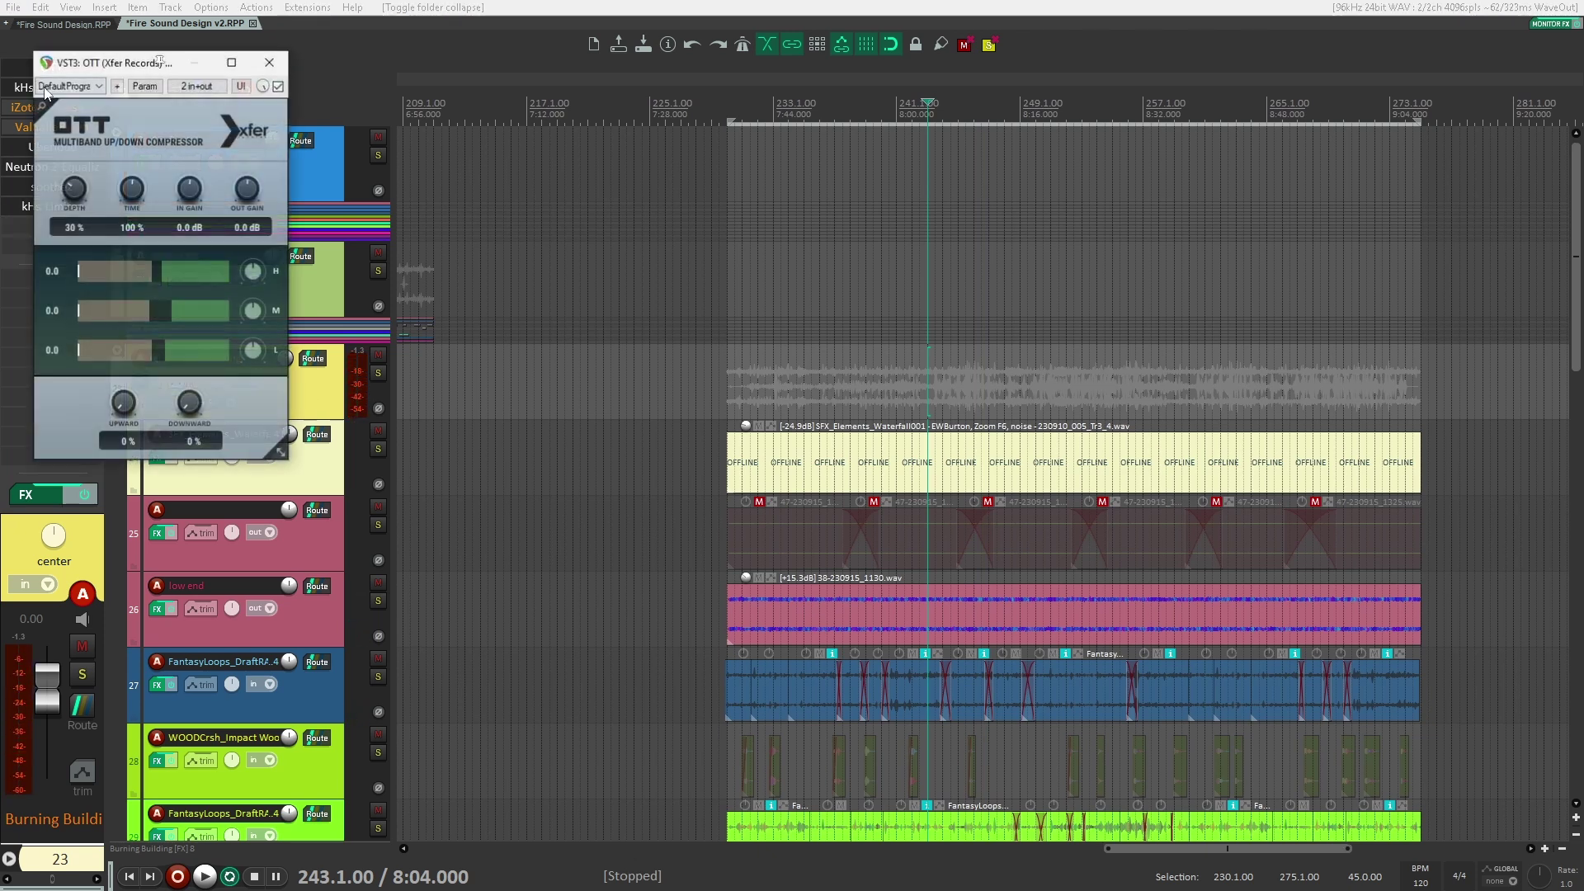
{"action": "left_click", "coordinate": [68, 114], "text": "alt"}
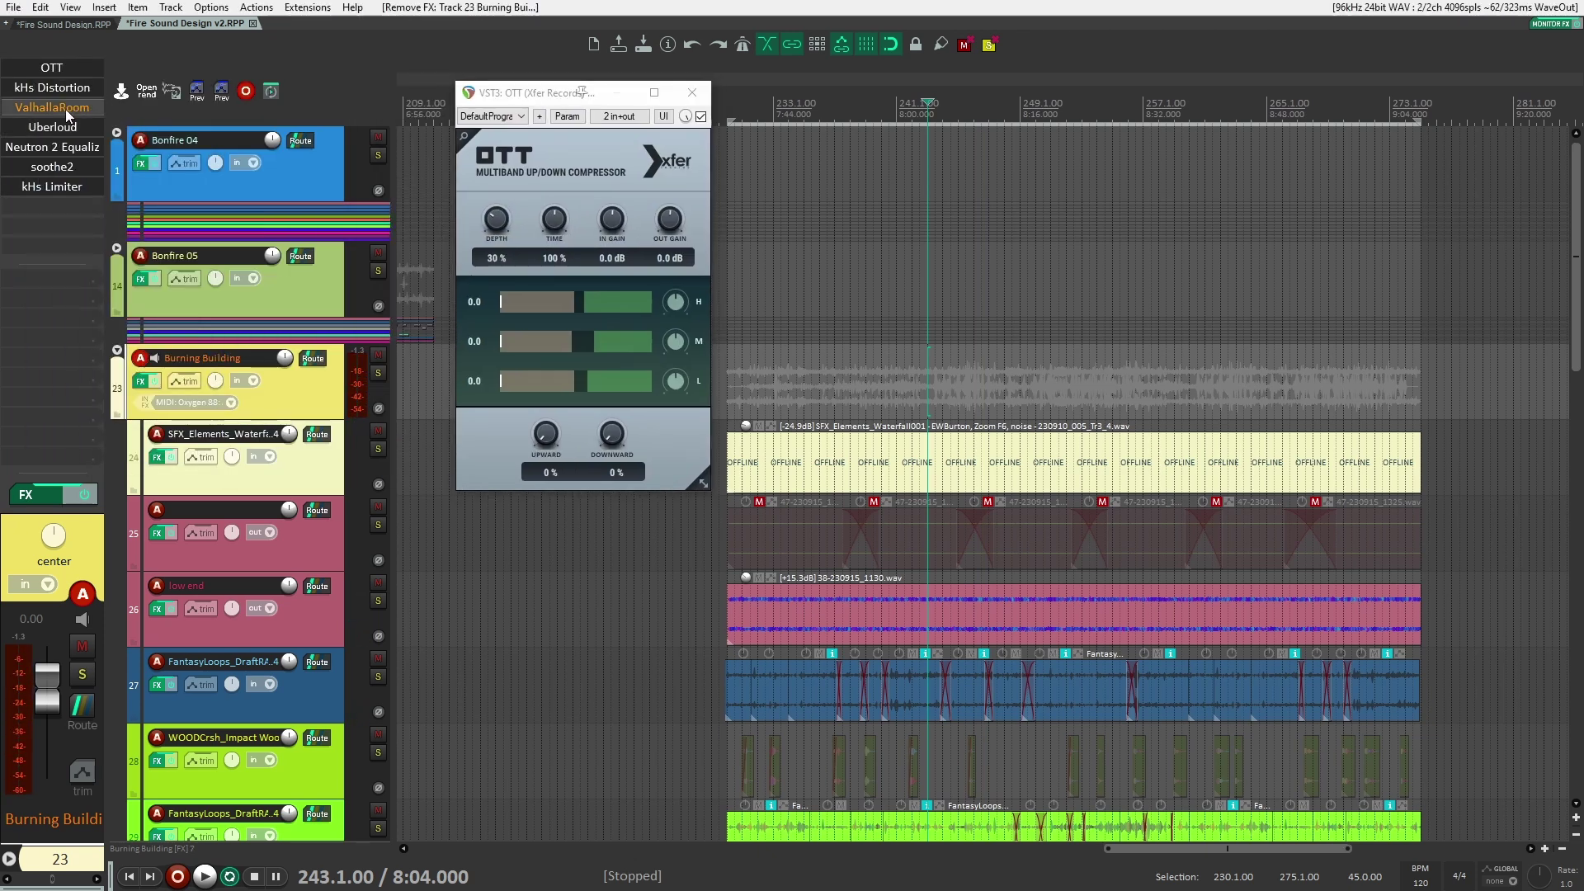
{"action": "left_click", "coordinate": [68, 114], "text": "alt"}
Bypass all remaining Burning Building plugins: OTT, kHs Distortion, Uberloud, Neutron 2 Equalizer, soothe2 and kHs Limiter
{"action": "left_click", "coordinate": [71, 146], "text": "shift"}
{"action": "left_click", "coordinate": [56, 123], "text": "shift"}
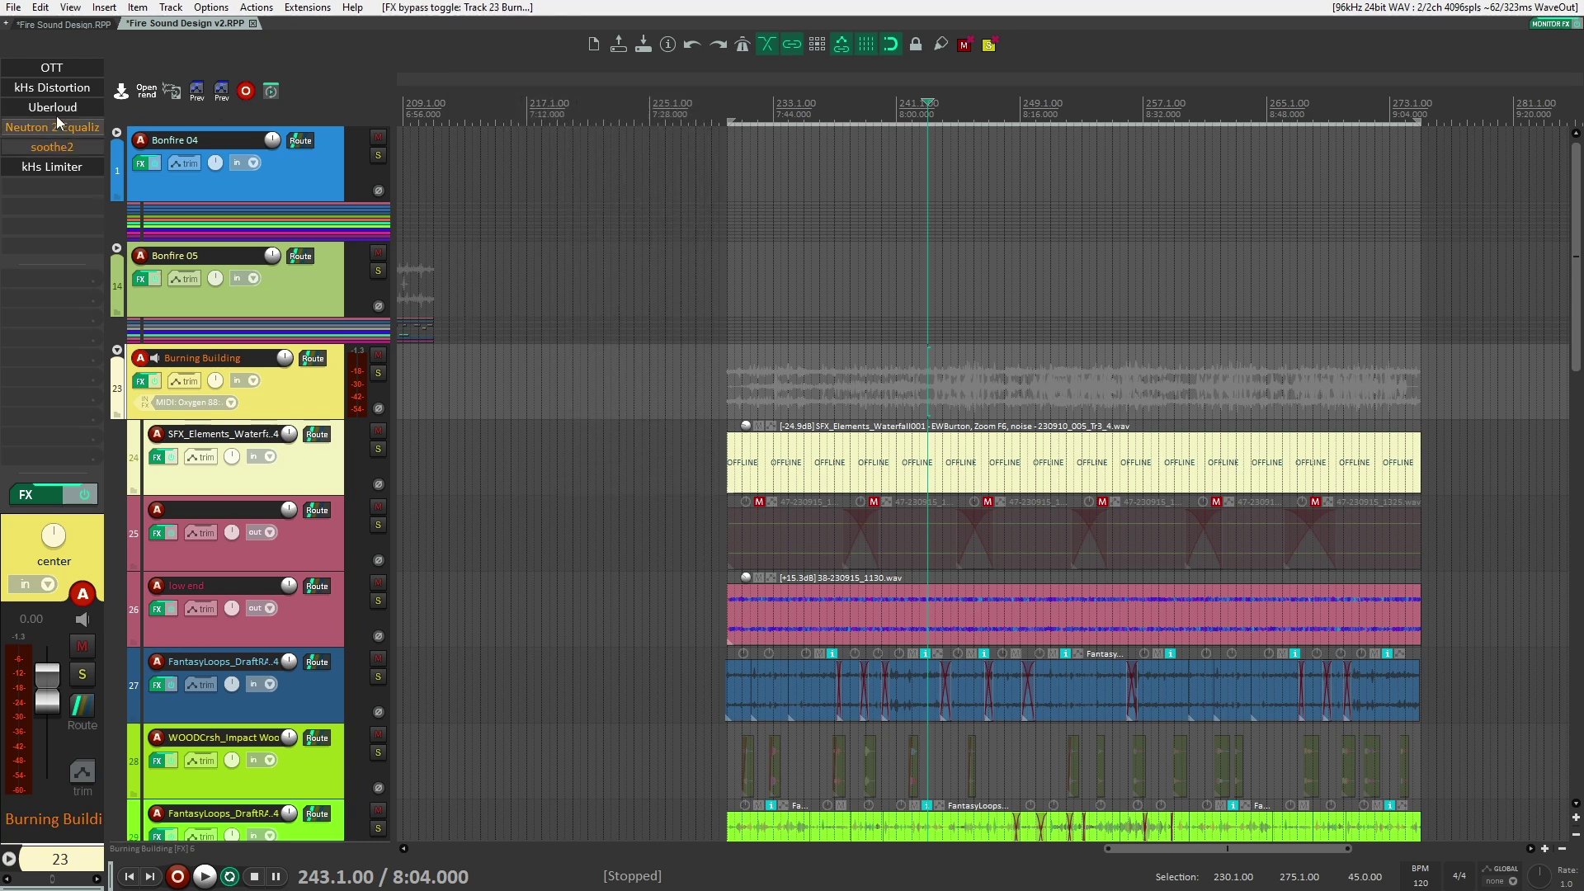
{"action": "left_click", "coordinate": [52, 88], "text": "shift"}
{"action": "left_click", "coordinate": [52, 68], "text": "shift"}
{"action": "left_click", "coordinate": [51, 166], "text": "shift"}
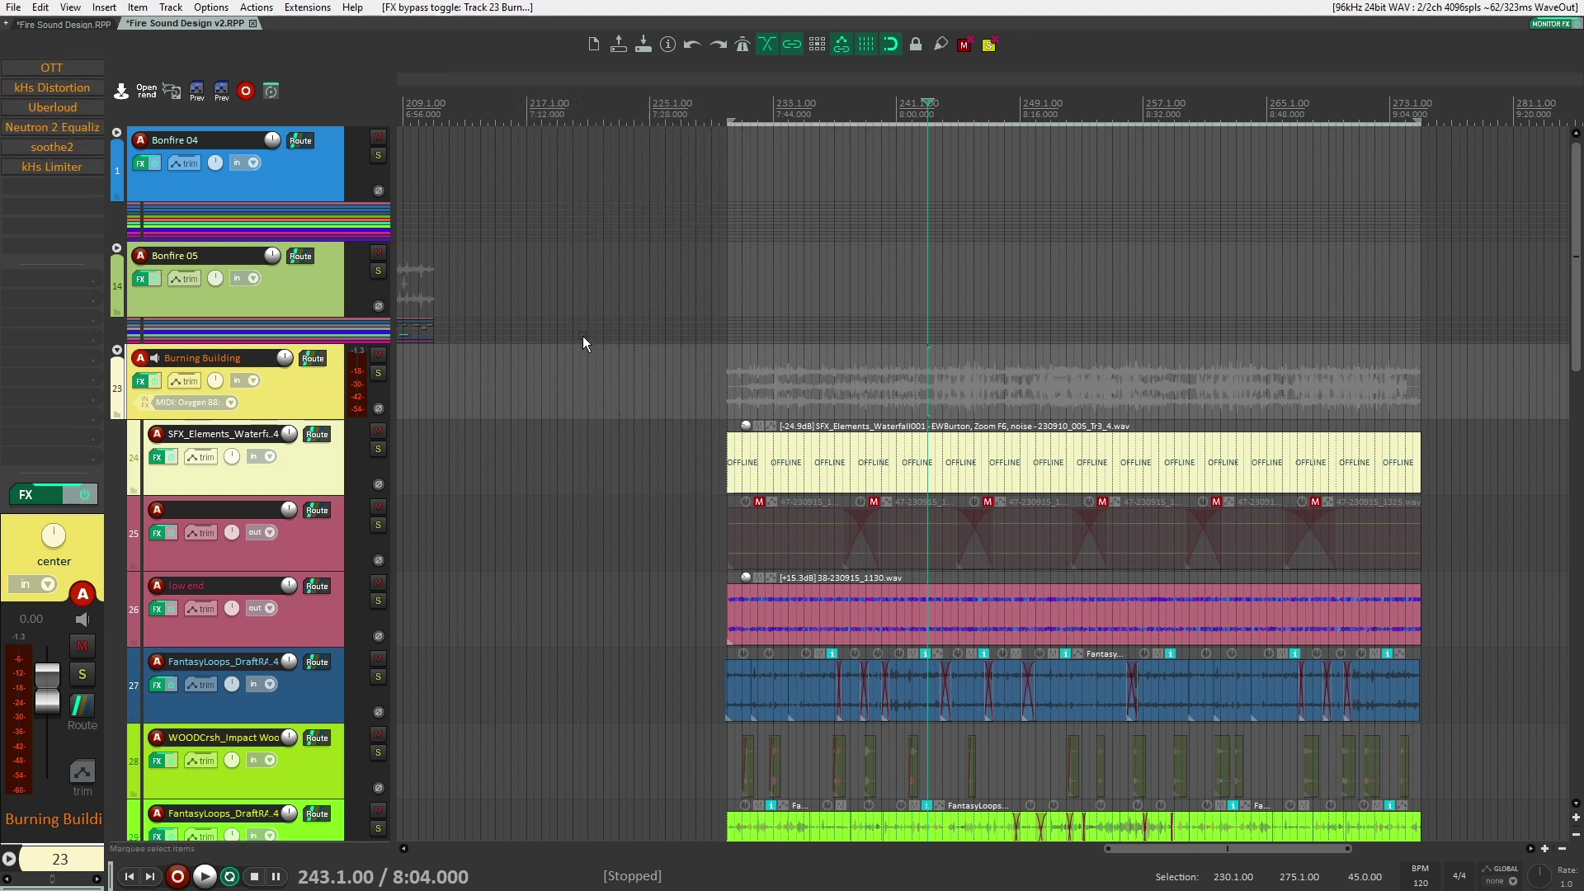
Play the Burning Building mix from 243.1.00 with its folder plugins bypassed and look over its layers
{"action": "key", "text": "space"}
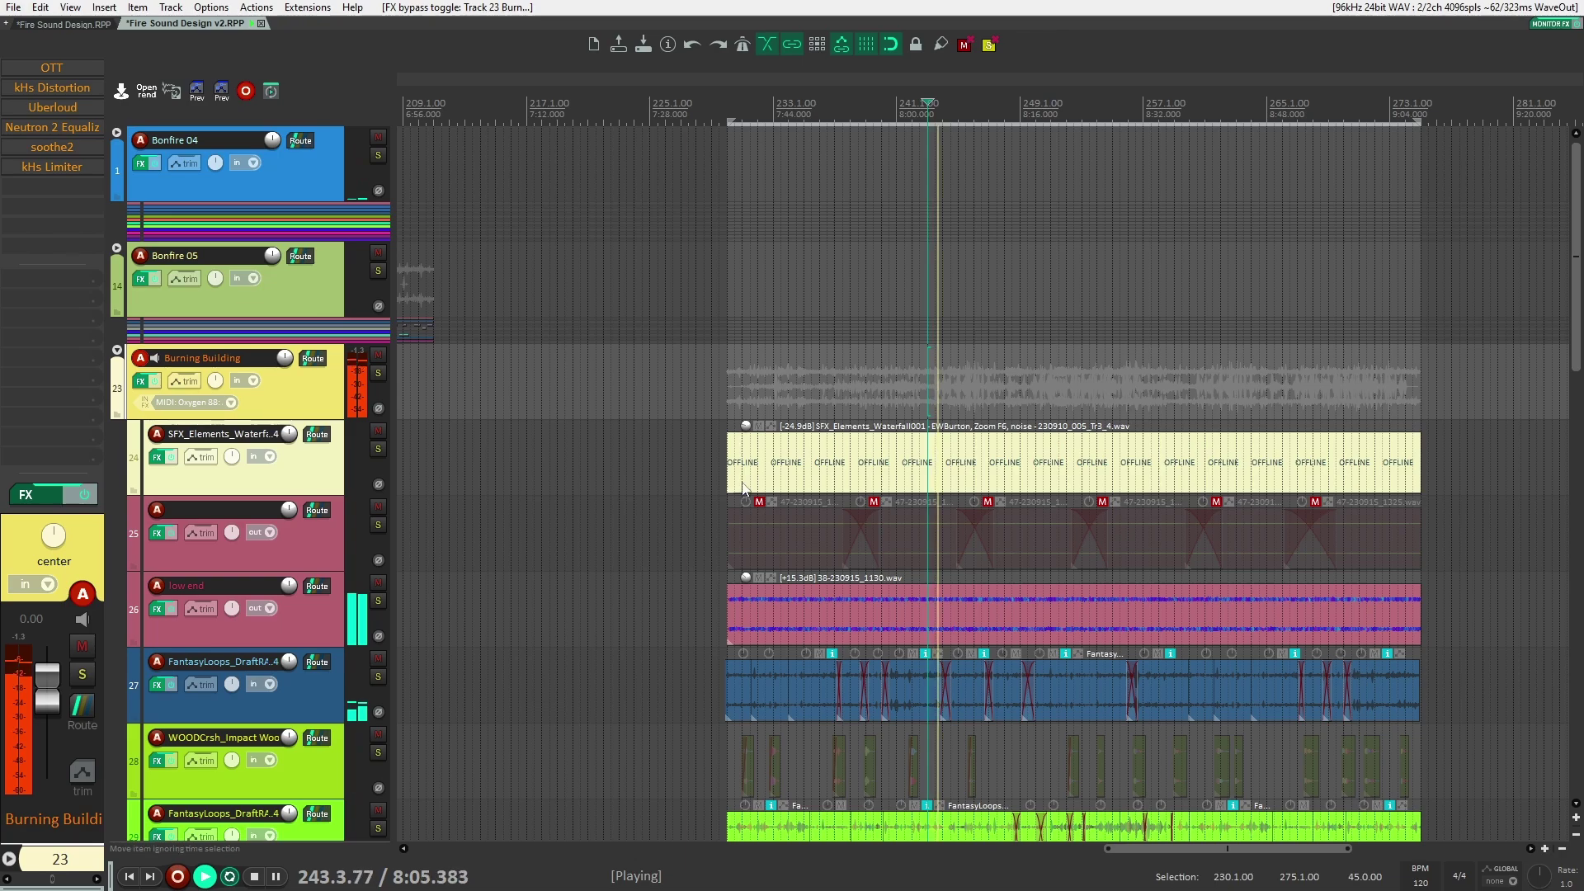
{"action": "scroll", "coordinate": [673, 485], "scroll_direction": "down", "scroll_amount": 8}
{"action": "scroll", "coordinate": [662, 482], "scroll_direction": "up", "scroll_amount": 8}
{"action": "key", "text": "space"}
{"action": "scroll", "coordinate": [648, 473], "scroll_direction": "down", "scroll_amount": 5}
{"action": "scroll", "coordinate": [711, 432], "scroll_direction": "up", "scroll_amount": 3}
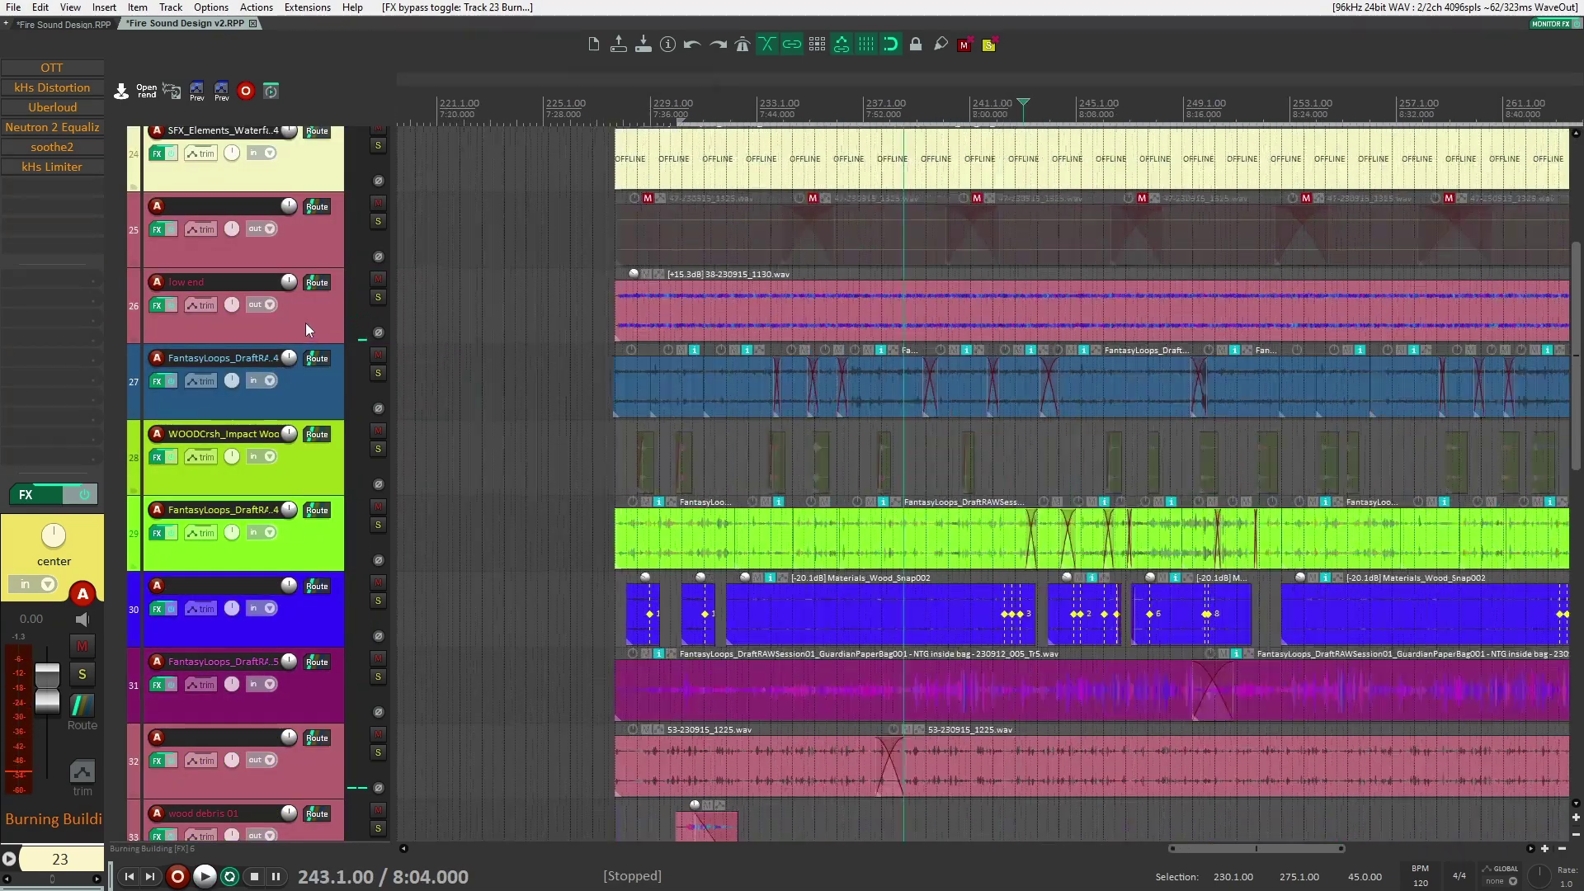
Re-enable OTT on the Burning Building track and compare it on and off during playback from 243.1.00
{"action": "key", "text": "space"}
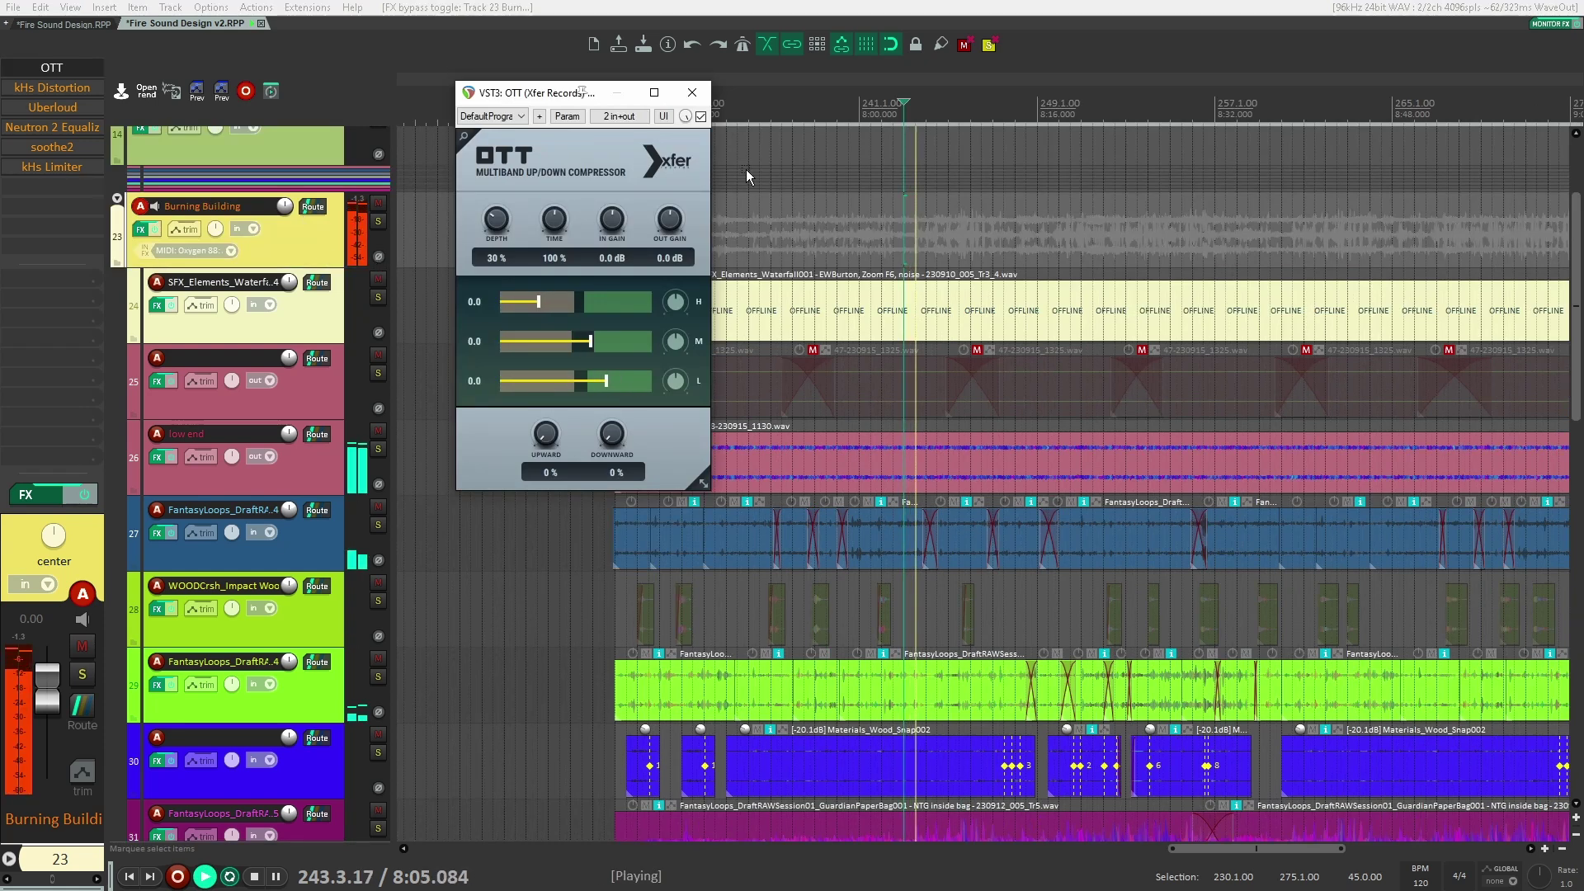
{"action": "left_click", "coordinate": [701, 116]}
{"action": "left_click", "coordinate": [701, 116]}
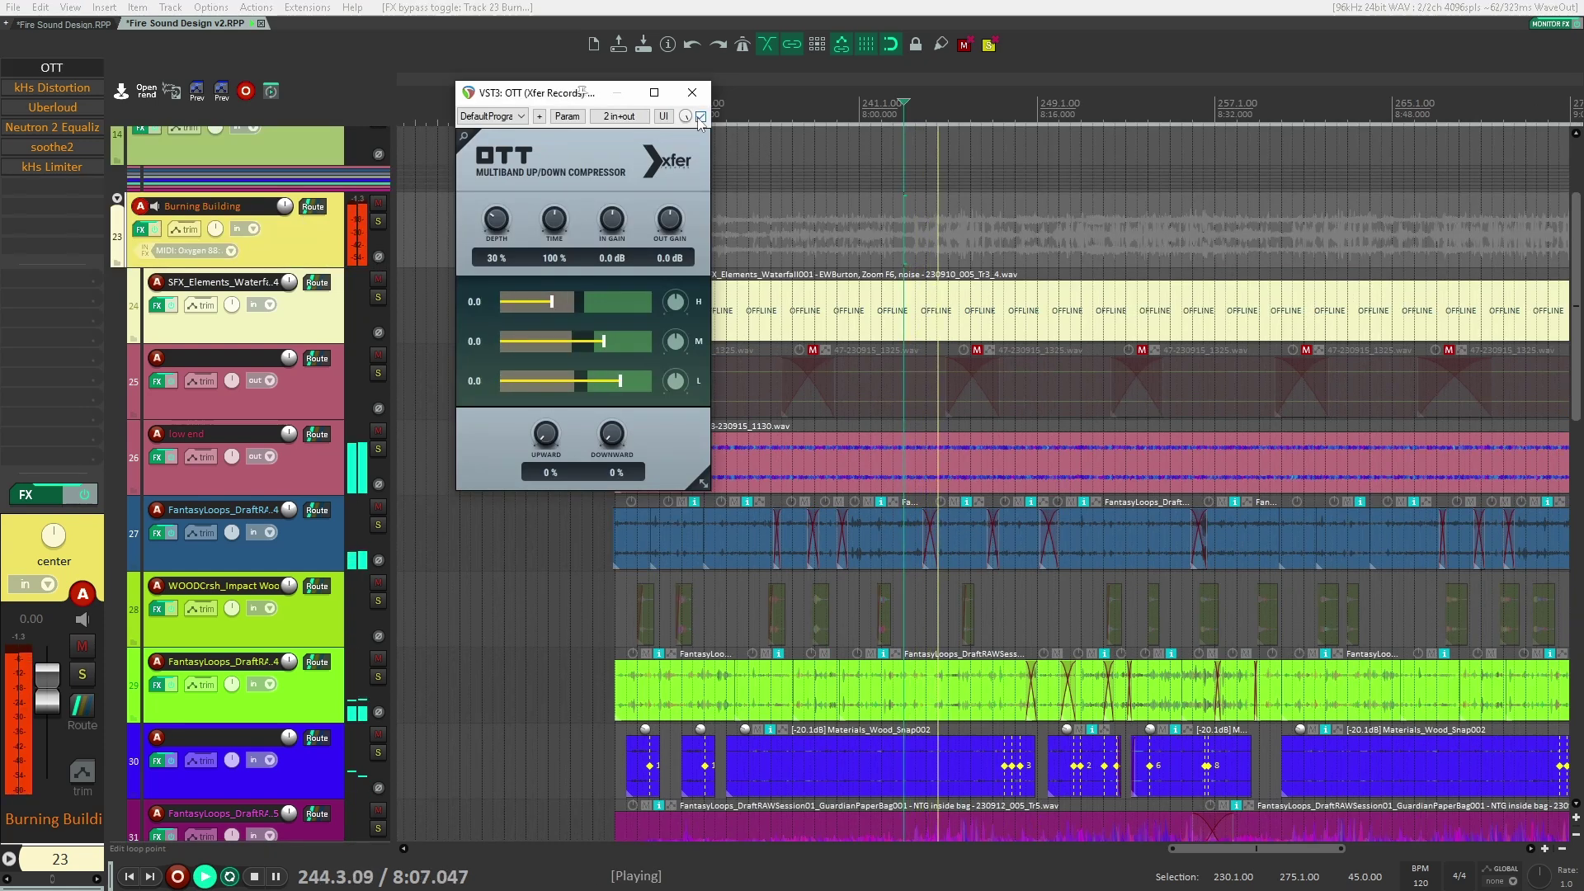
Re-enable kHs Distortion, Uberloud, Neutron 2 Equalizer, soothe2 and kHs Limiter on the Burning Building track one by one during playback
{"action": "left_click", "coordinate": [52, 87]}
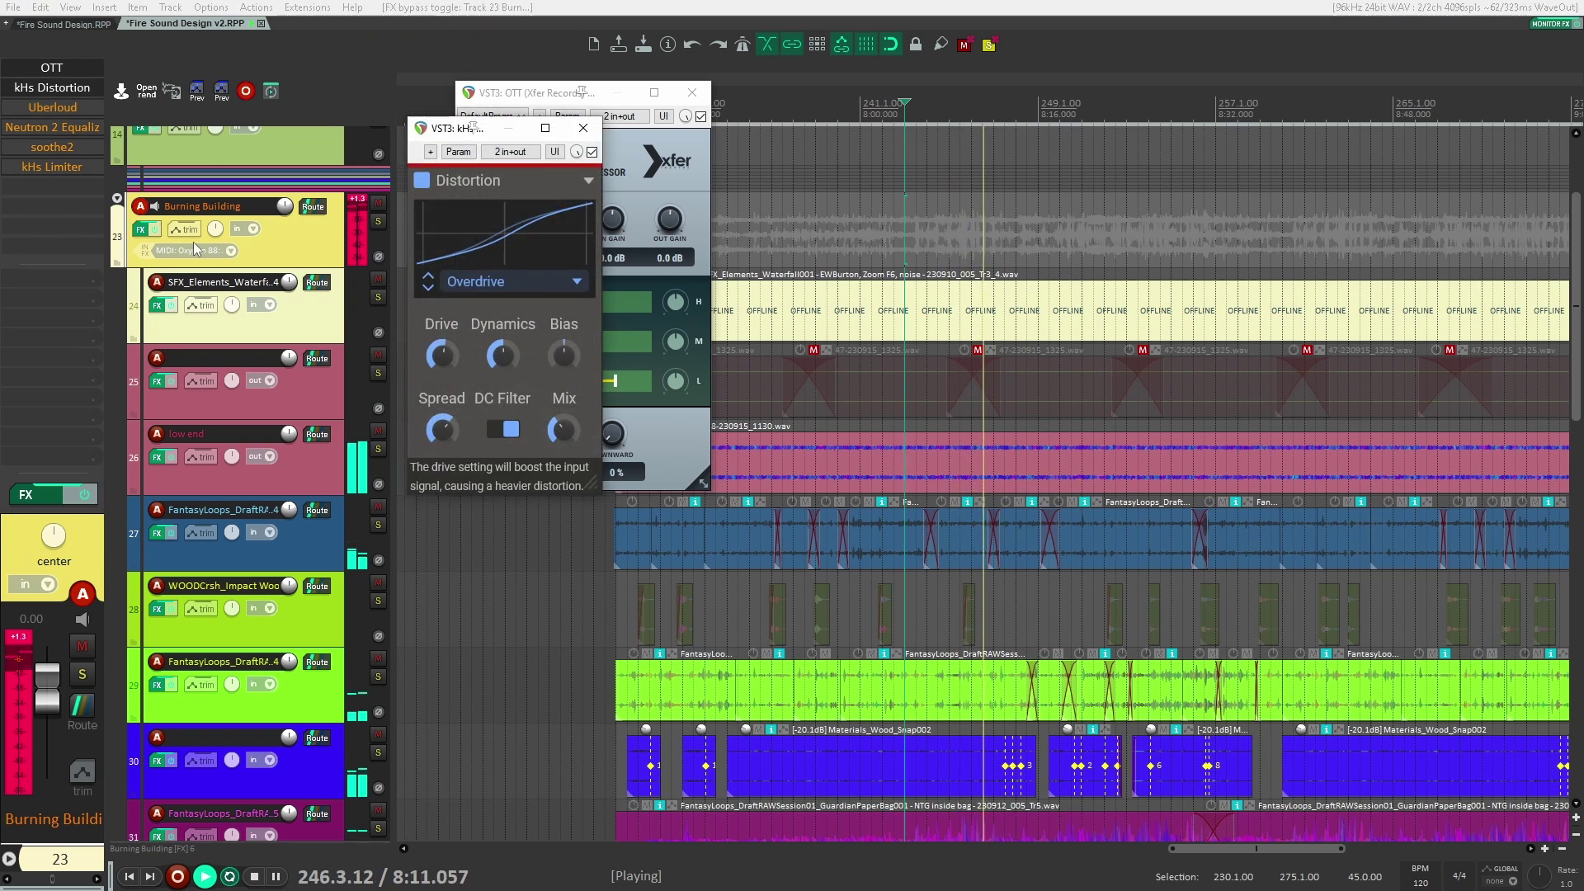
{"action": "left_click", "coordinate": [58, 108]}
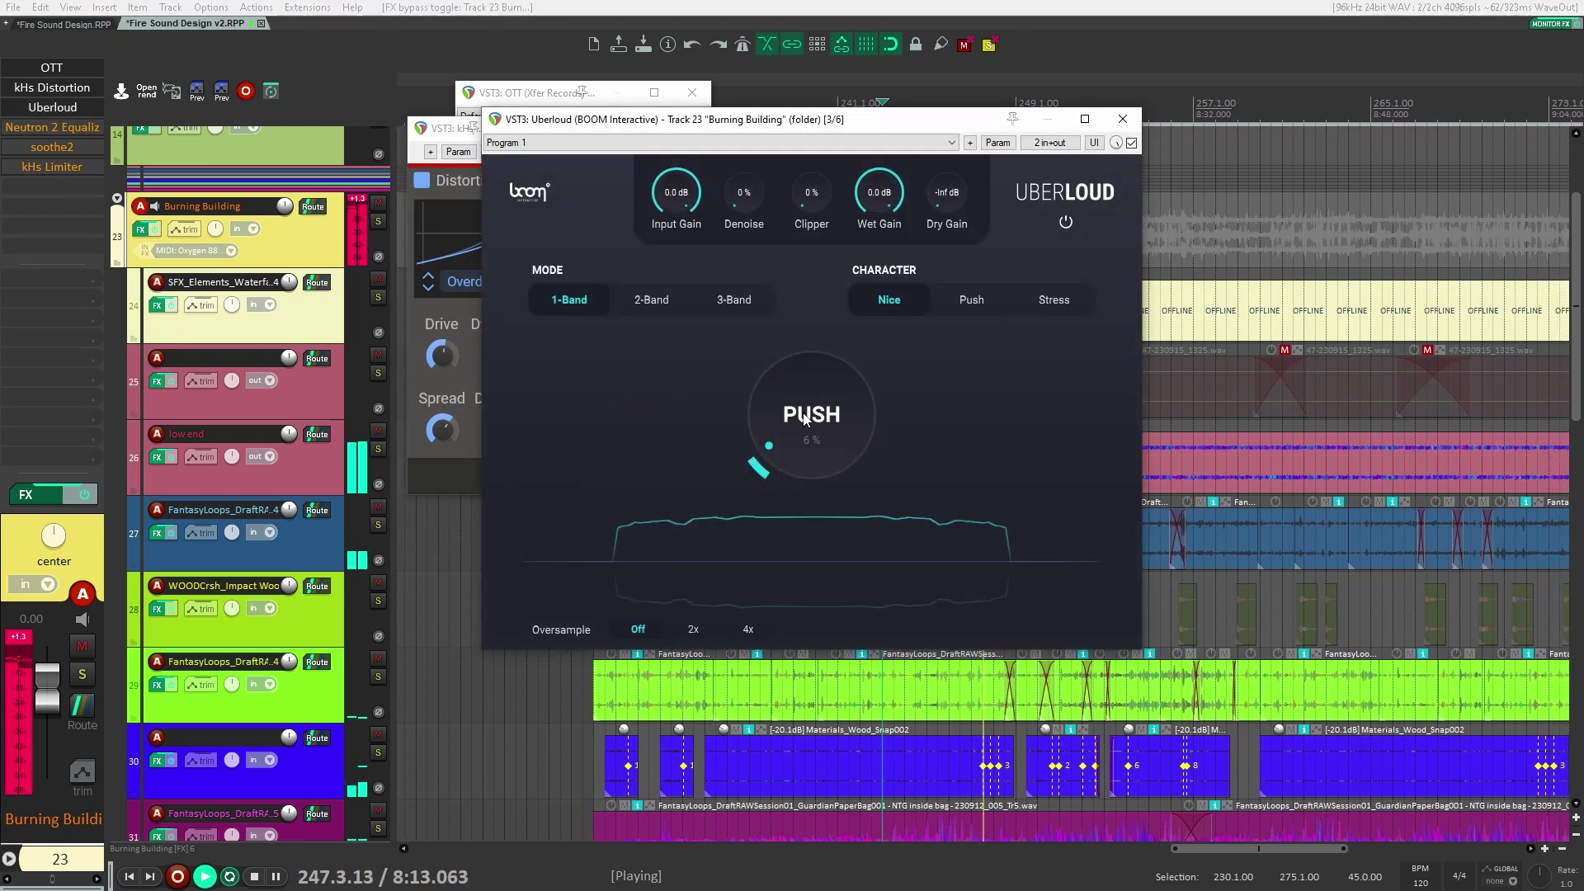
{"action": "left_click", "coordinate": [58, 126]}
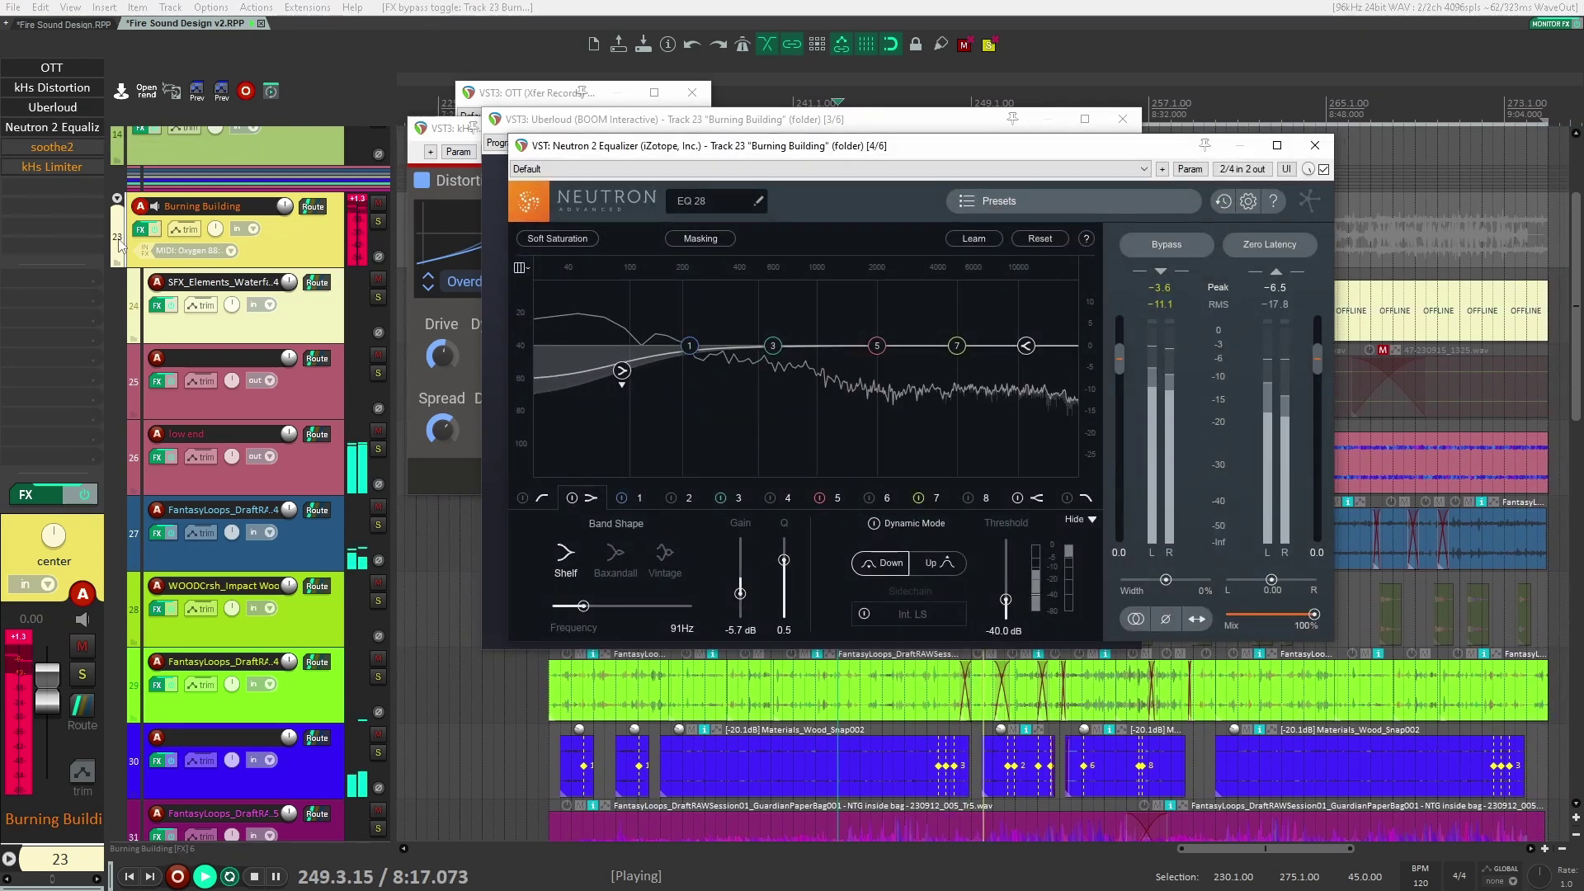
{"action": "left_click", "coordinate": [46, 147]}
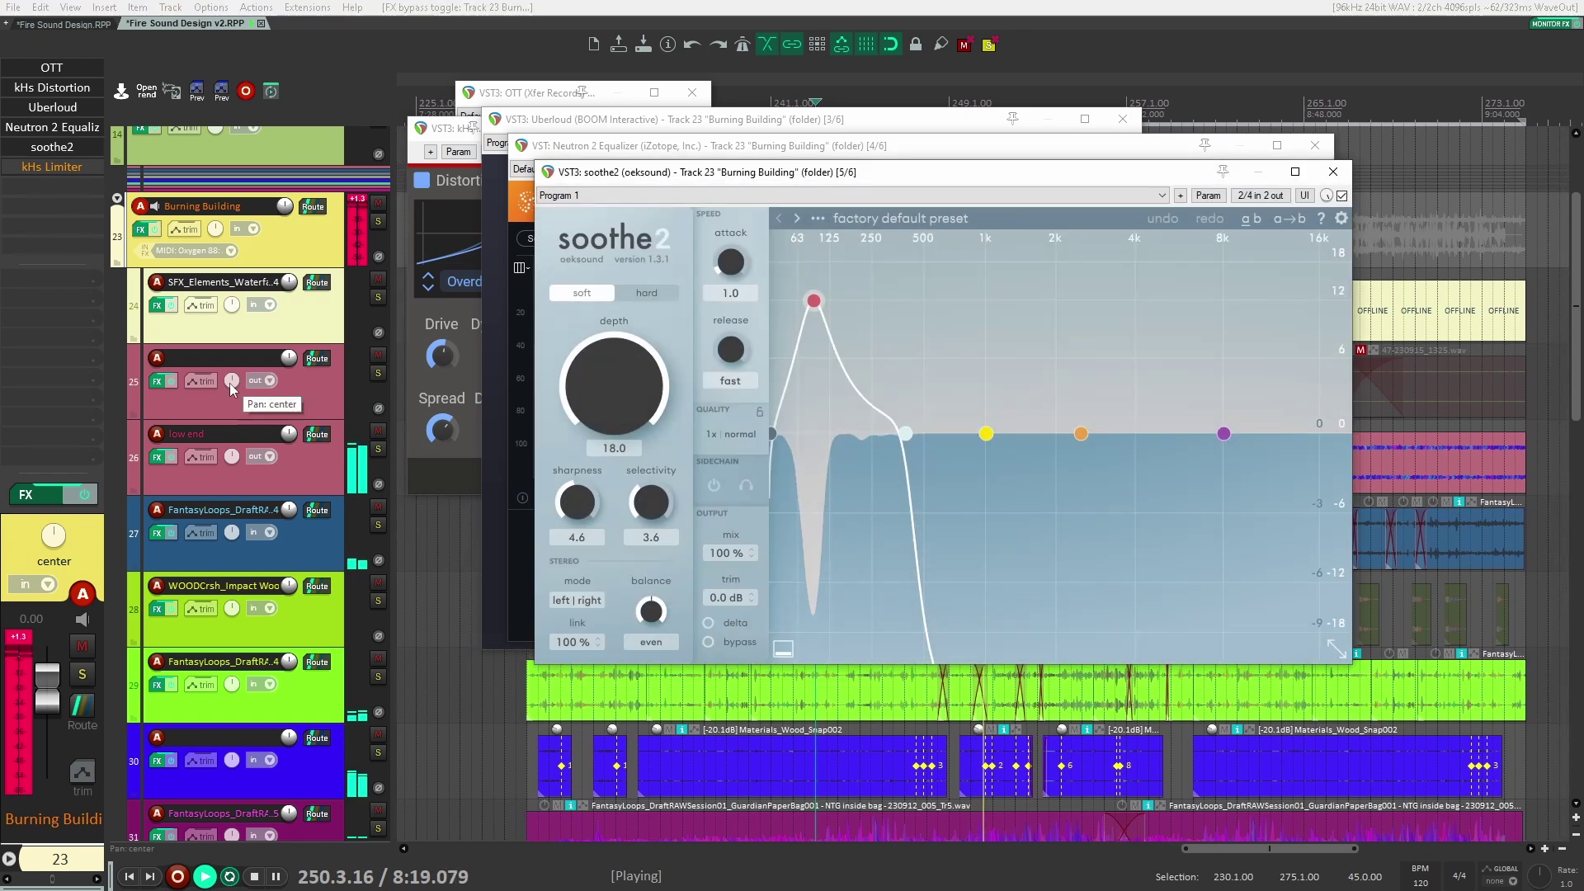
{"action": "left_click", "coordinate": [52, 167]}
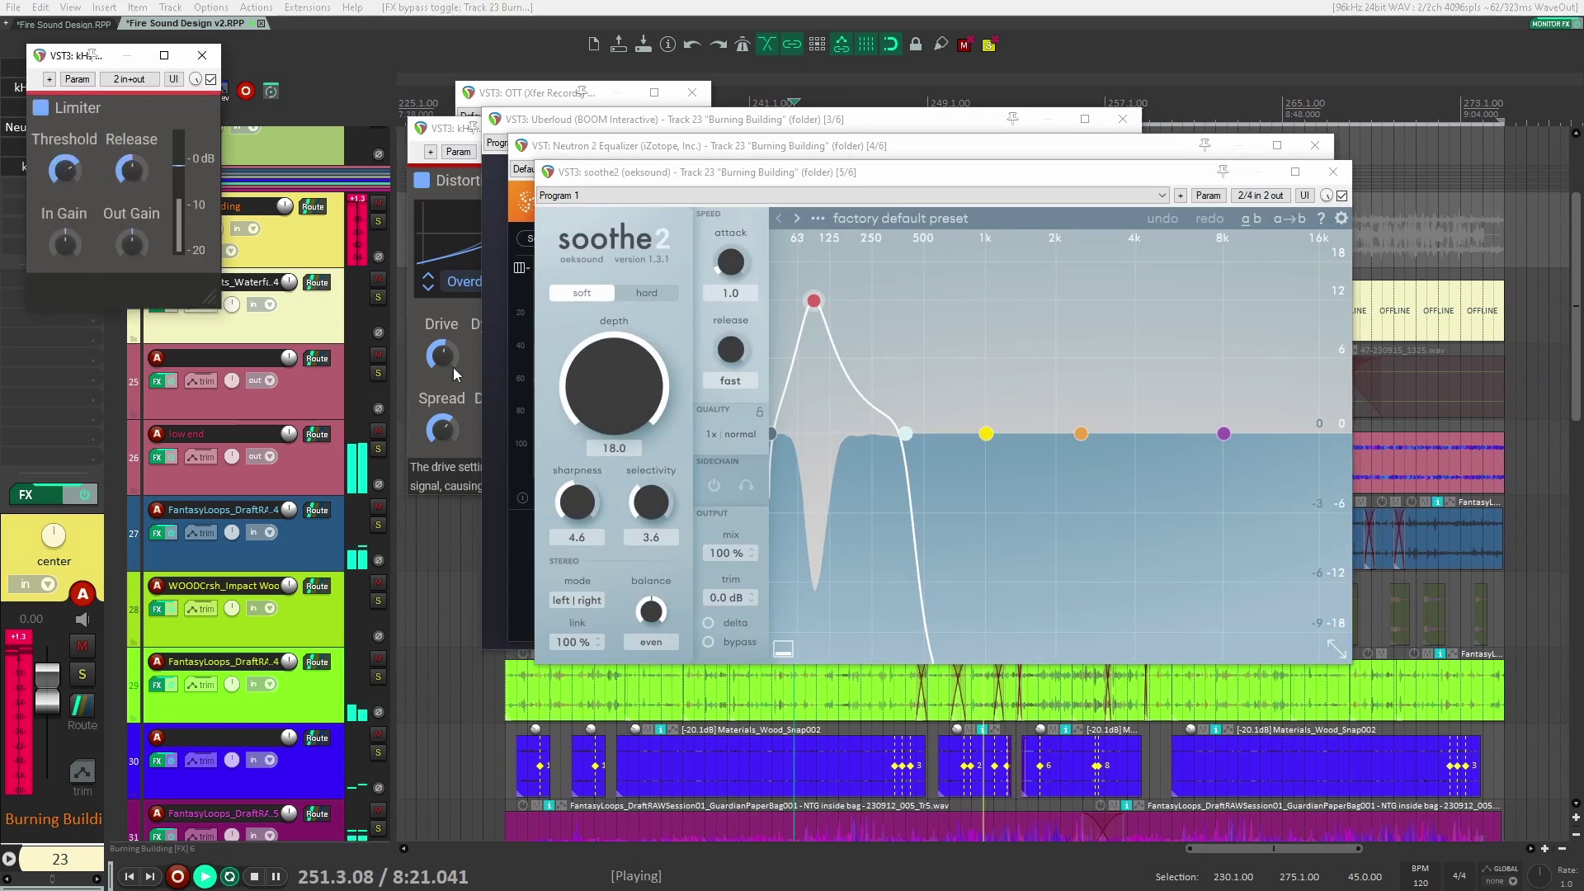
Close all open plugin windows of the Burning Building track
{"action": "left_click", "coordinate": [202, 55]}
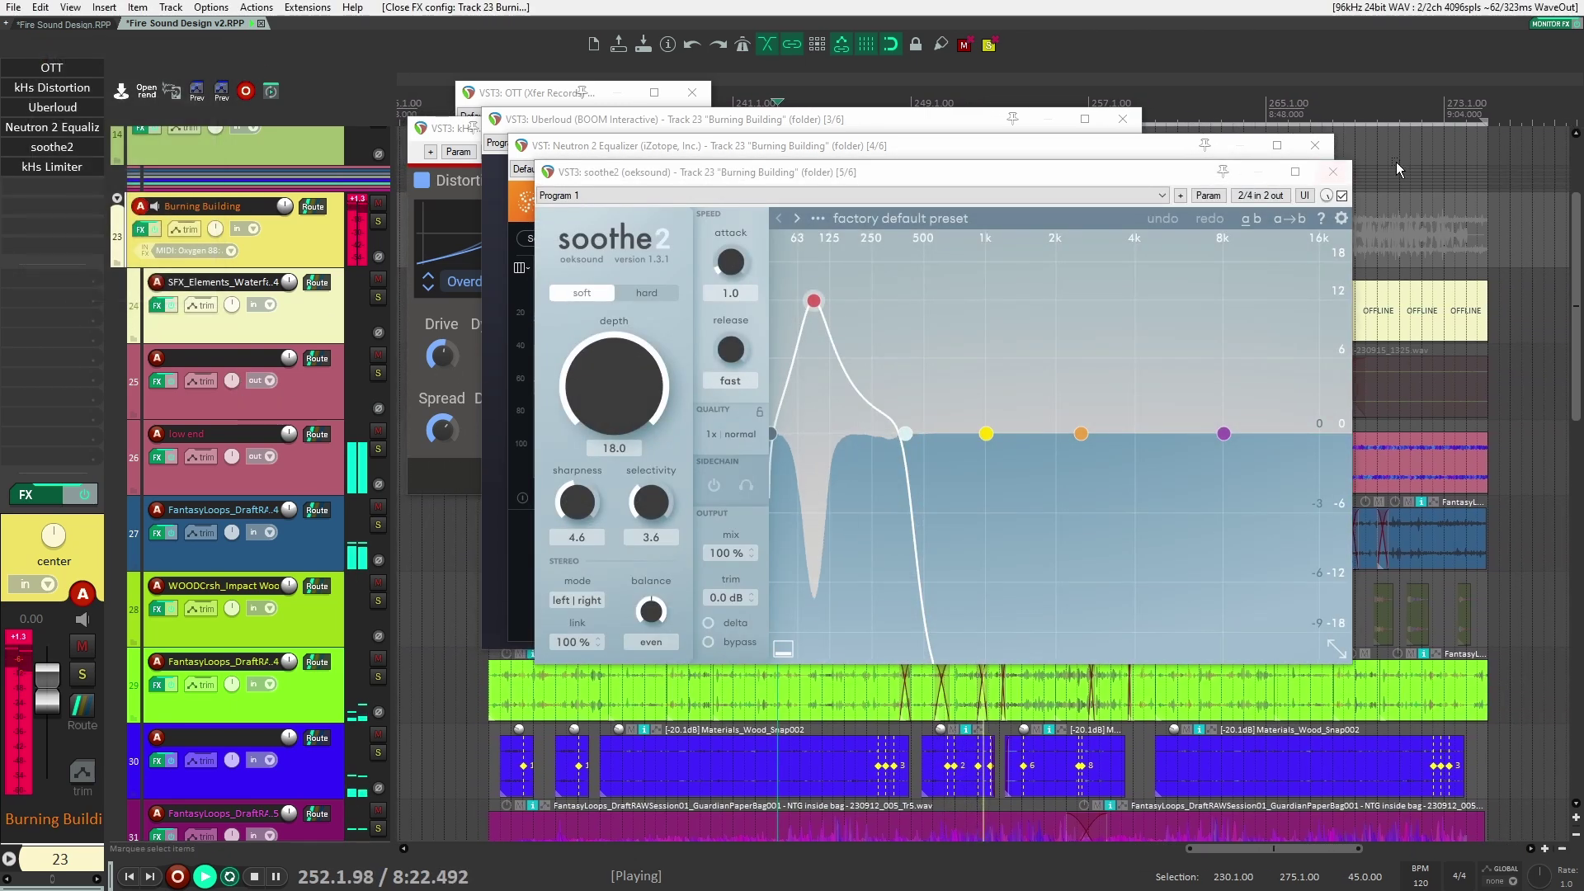
{"action": "left_click", "coordinate": [1334, 172]}
{"action": "left_click", "coordinate": [1316, 145]}
{"action": "left_click", "coordinate": [1123, 119]}
{"action": "left_click", "coordinate": [692, 93]}
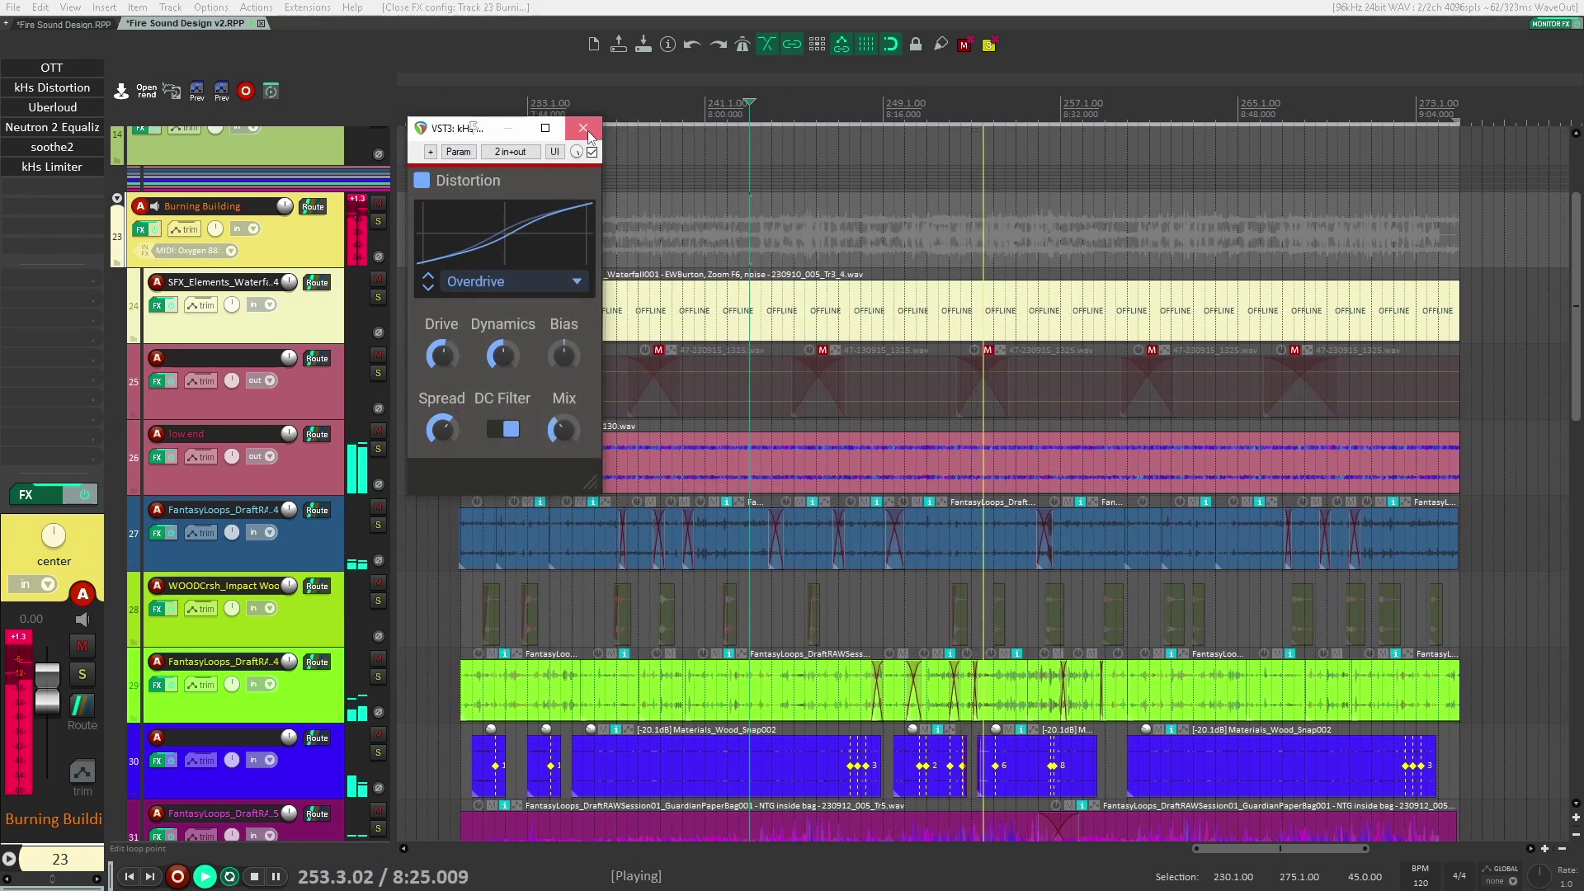
{"action": "left_click", "coordinate": [583, 128]}
Look over the Burning Building layers, from the low end and crackle loops to the wood debris and glass tracks, and stop playback
{"action": "scroll", "coordinate": [784, 363], "scroll_direction": "down", "scroll_amount": 10}
{"action": "scroll", "coordinate": [769, 395], "scroll_direction": "down", "scroll_amount": 3}
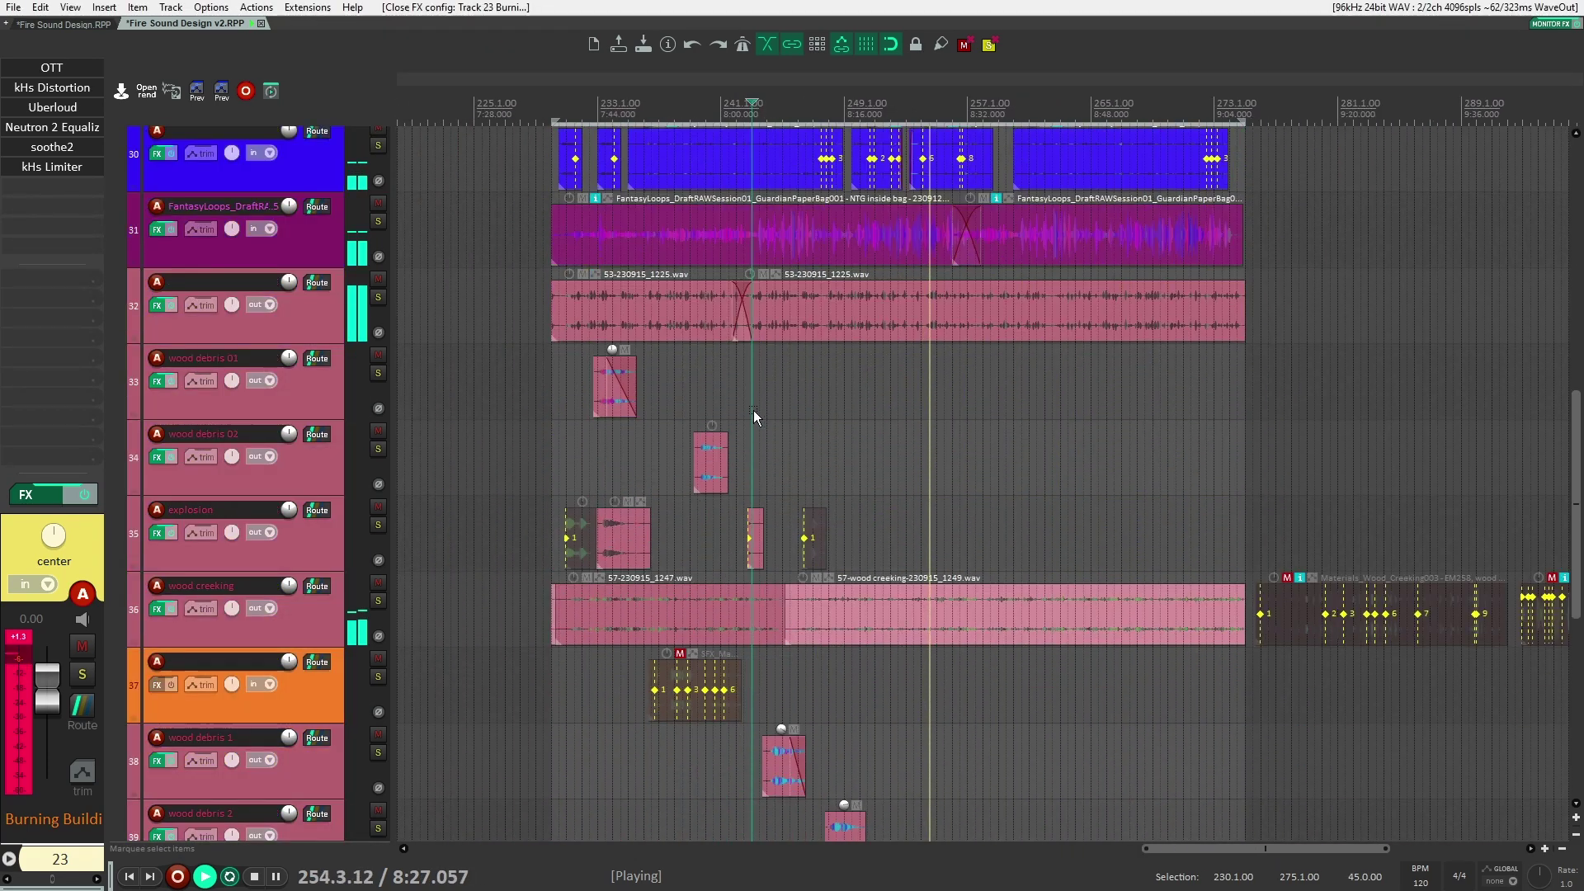
{"action": "scroll", "coordinate": [671, 425], "scroll_direction": "up", "scroll_amount": 2}
{"action": "key", "text": "space"}
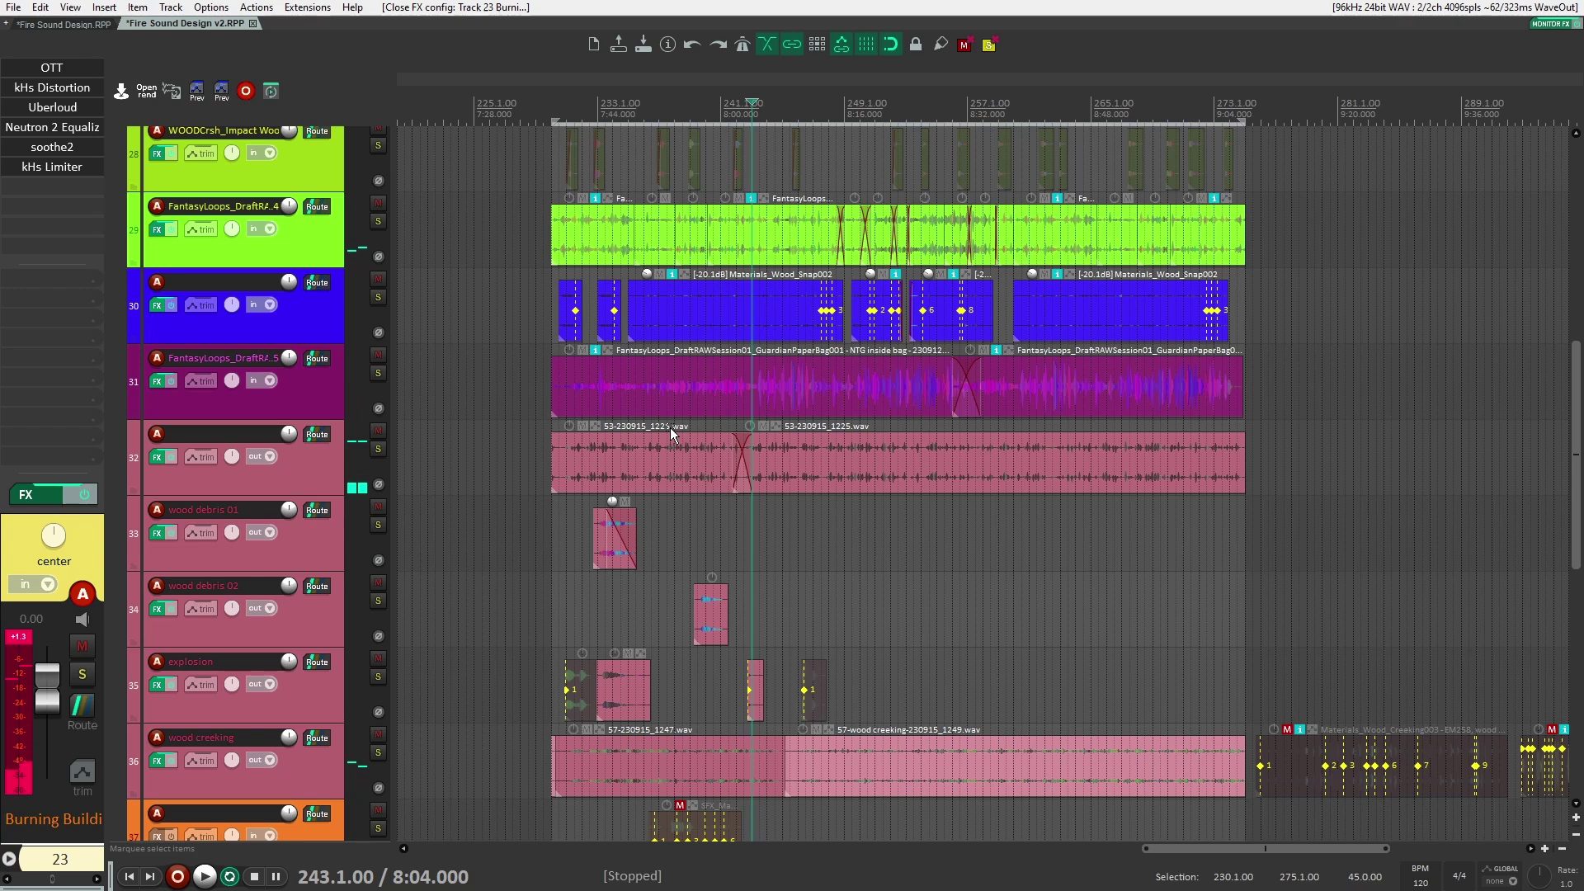
{"action": "scroll", "coordinate": [670, 427], "scroll_direction": "down", "scroll_amount": 3}
{"action": "scroll", "coordinate": [559, 528], "scroll_direction": "down", "scroll_amount": 4}
{"action": "scroll", "coordinate": [595, 562], "scroll_direction": "up", "scroll_amount": 3}
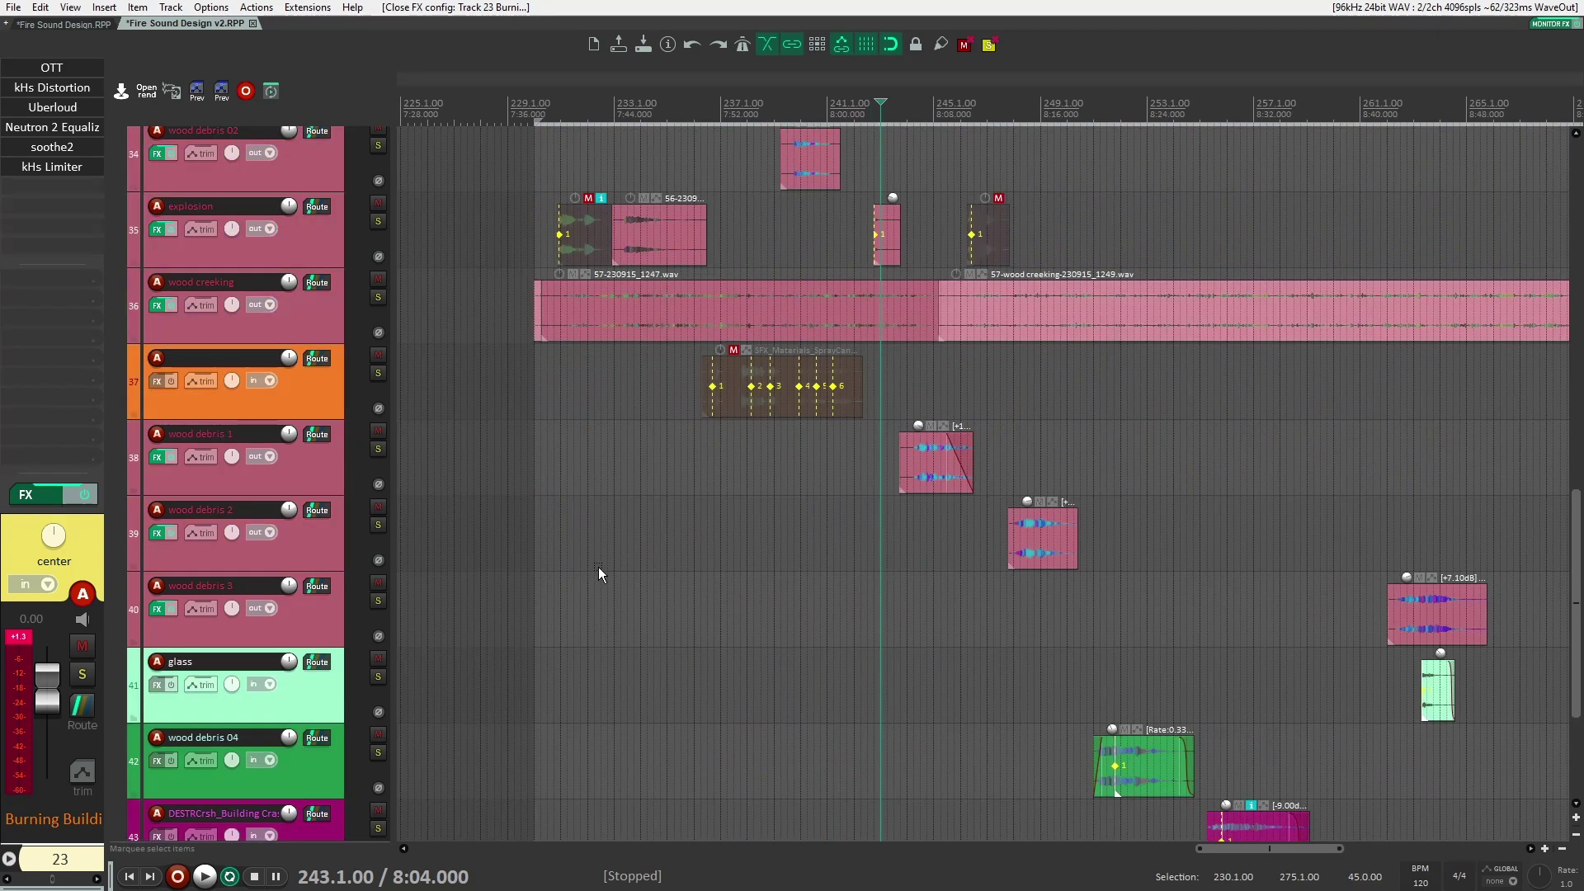
{"action": "scroll", "coordinate": [928, 610], "scroll_direction": "up", "scroll_amount": 8}
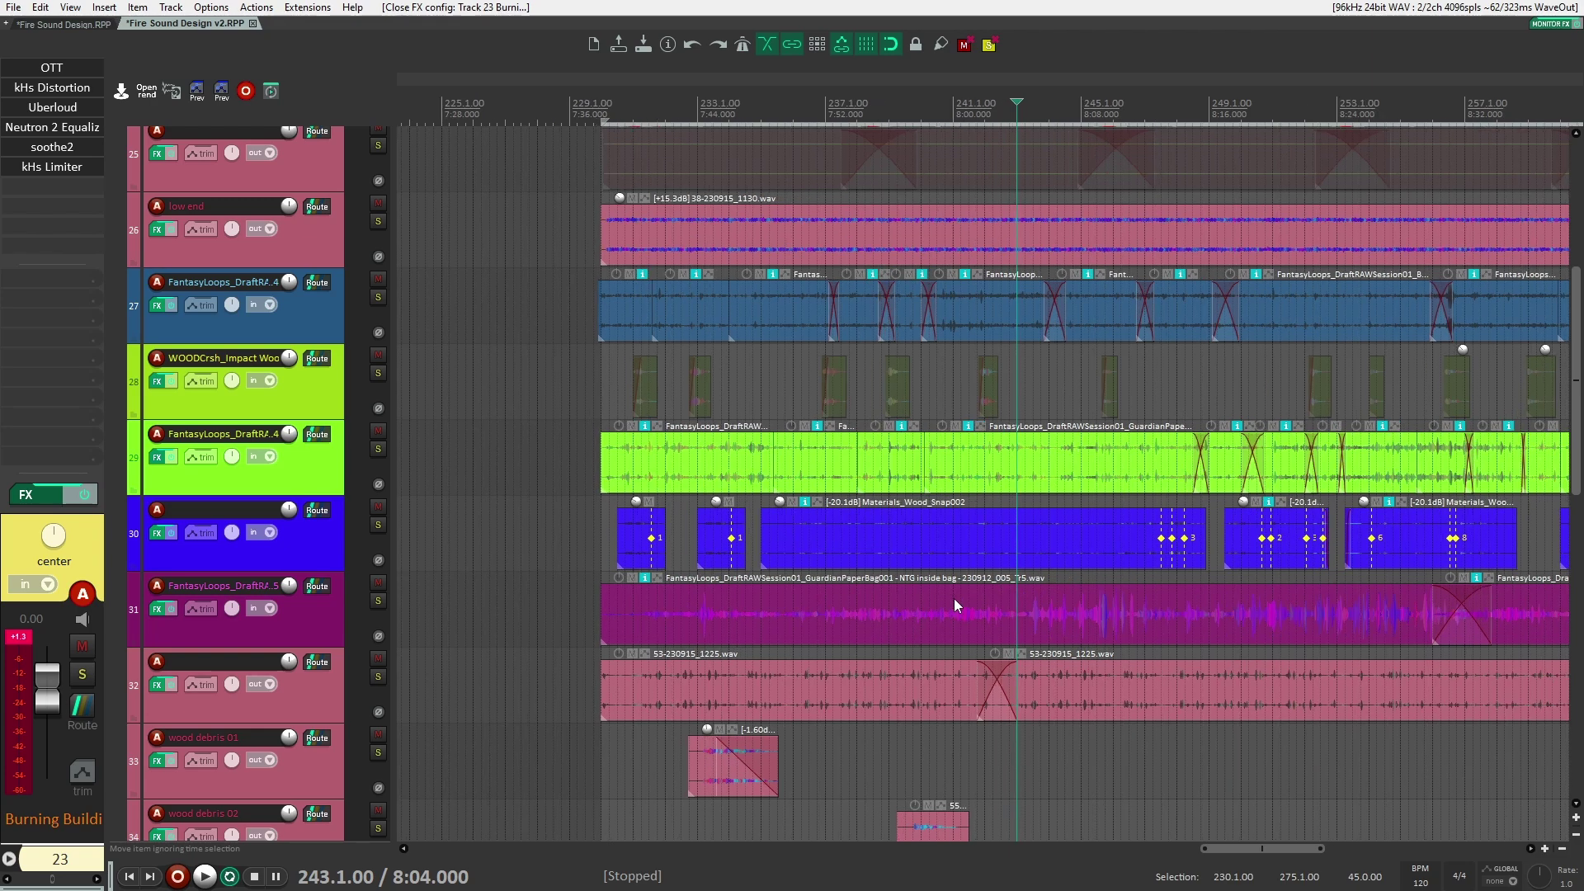
{"action": "scroll", "coordinate": [1007, 601], "scroll_direction": "up", "scroll_amount": 3}
{"action": "scroll", "coordinate": [997, 599], "scroll_direction": "down", "scroll_amount": 1}
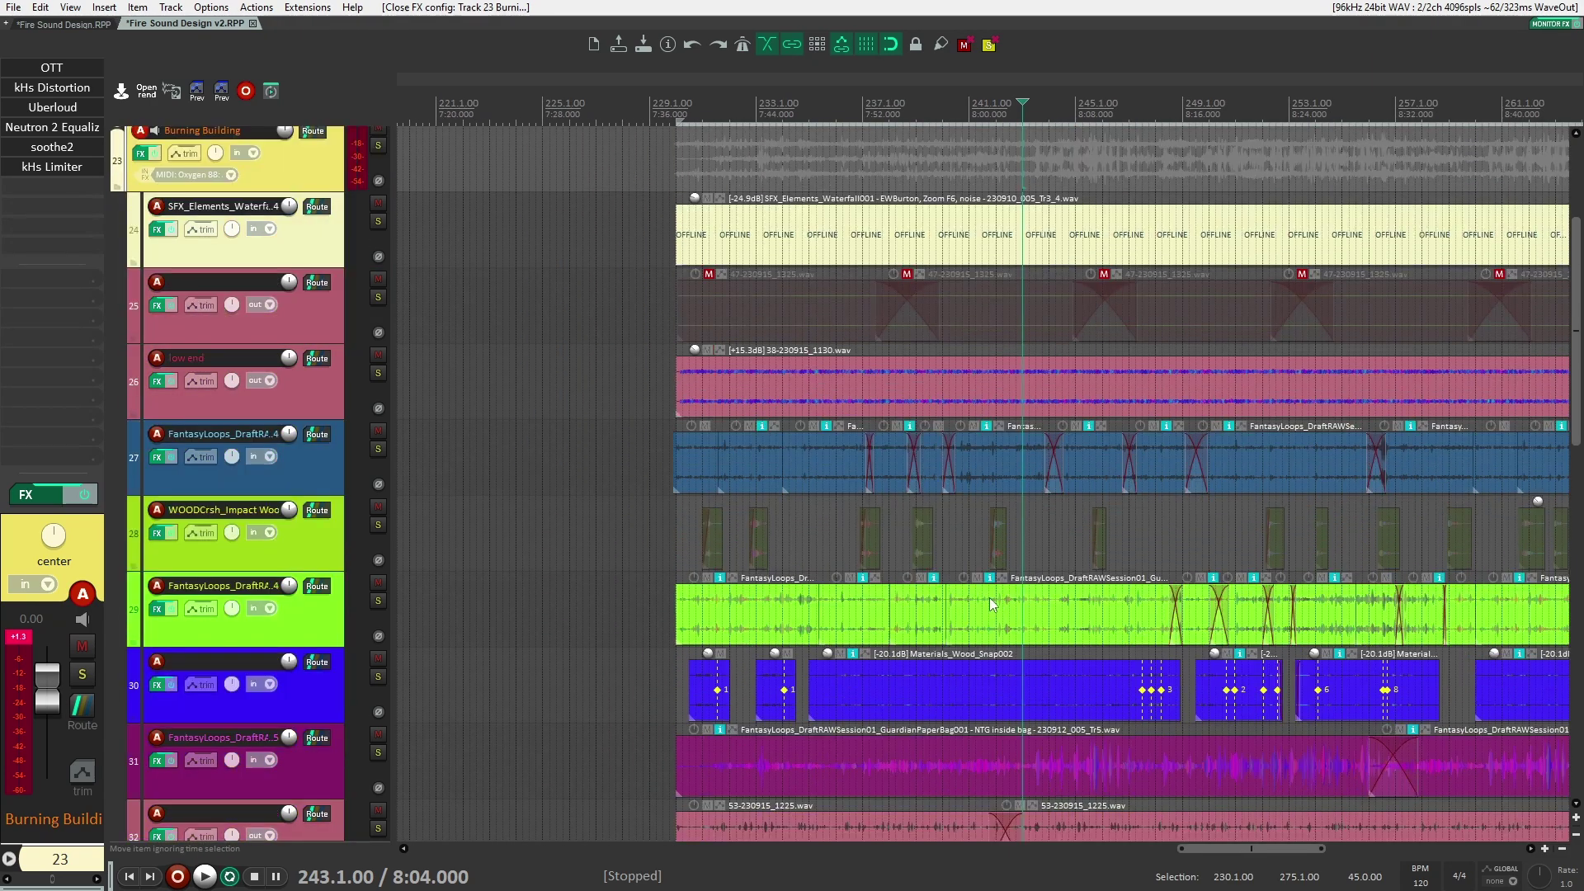
Place the edit cursor at 241.2.00, solo the low end track for a check and unsolo it
{"action": "left_click", "coordinate": [979, 398]}
{"action": "left_click", "coordinate": [378, 373]}
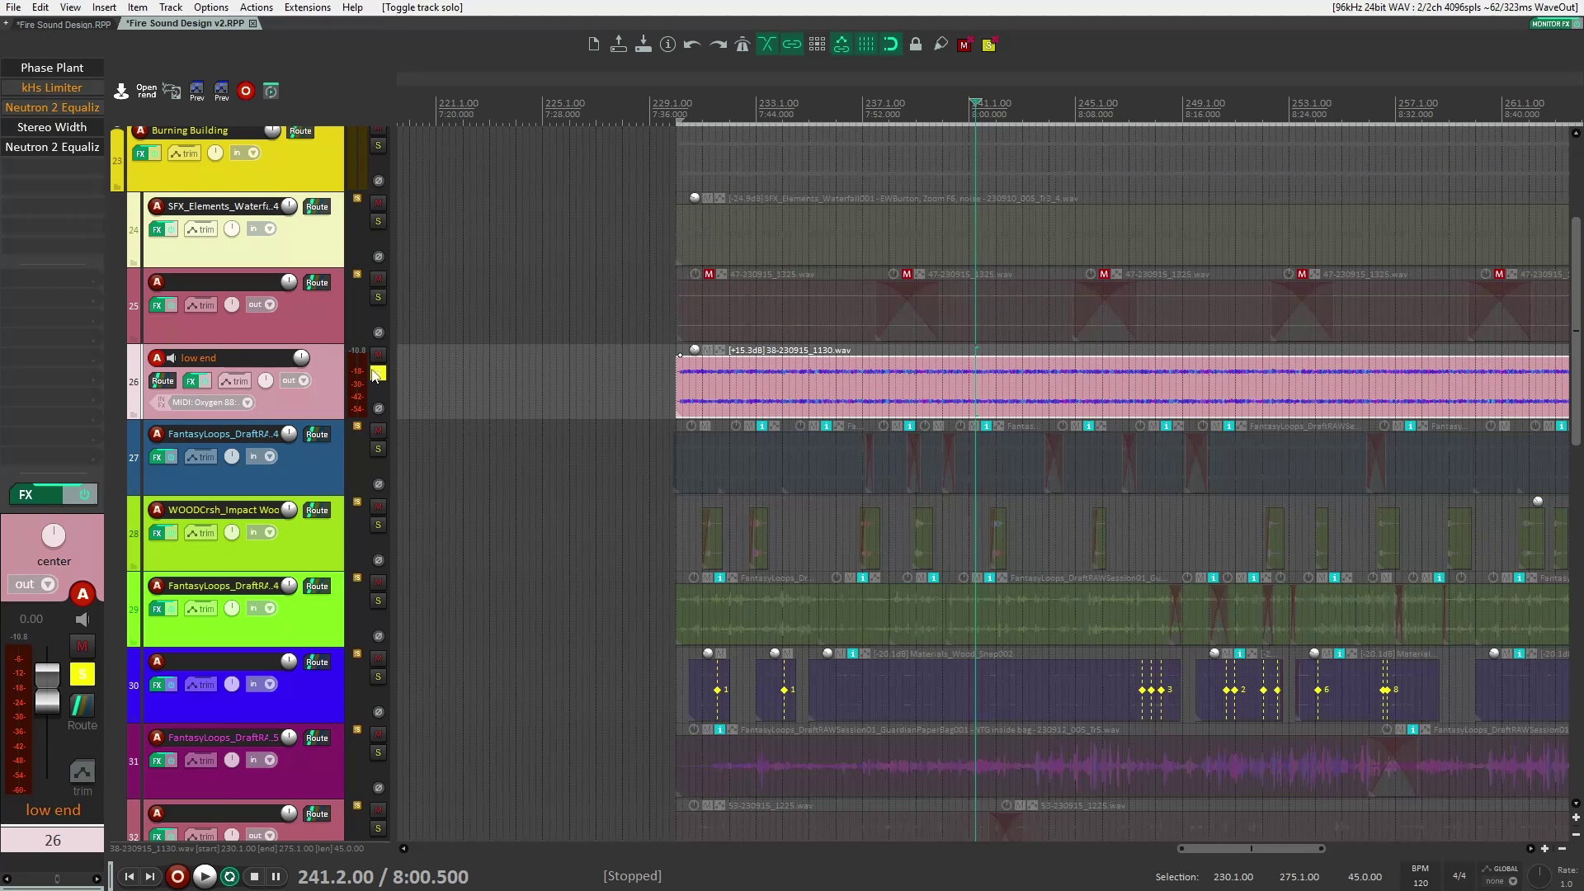
{"action": "left_click", "coordinate": [378, 373]}
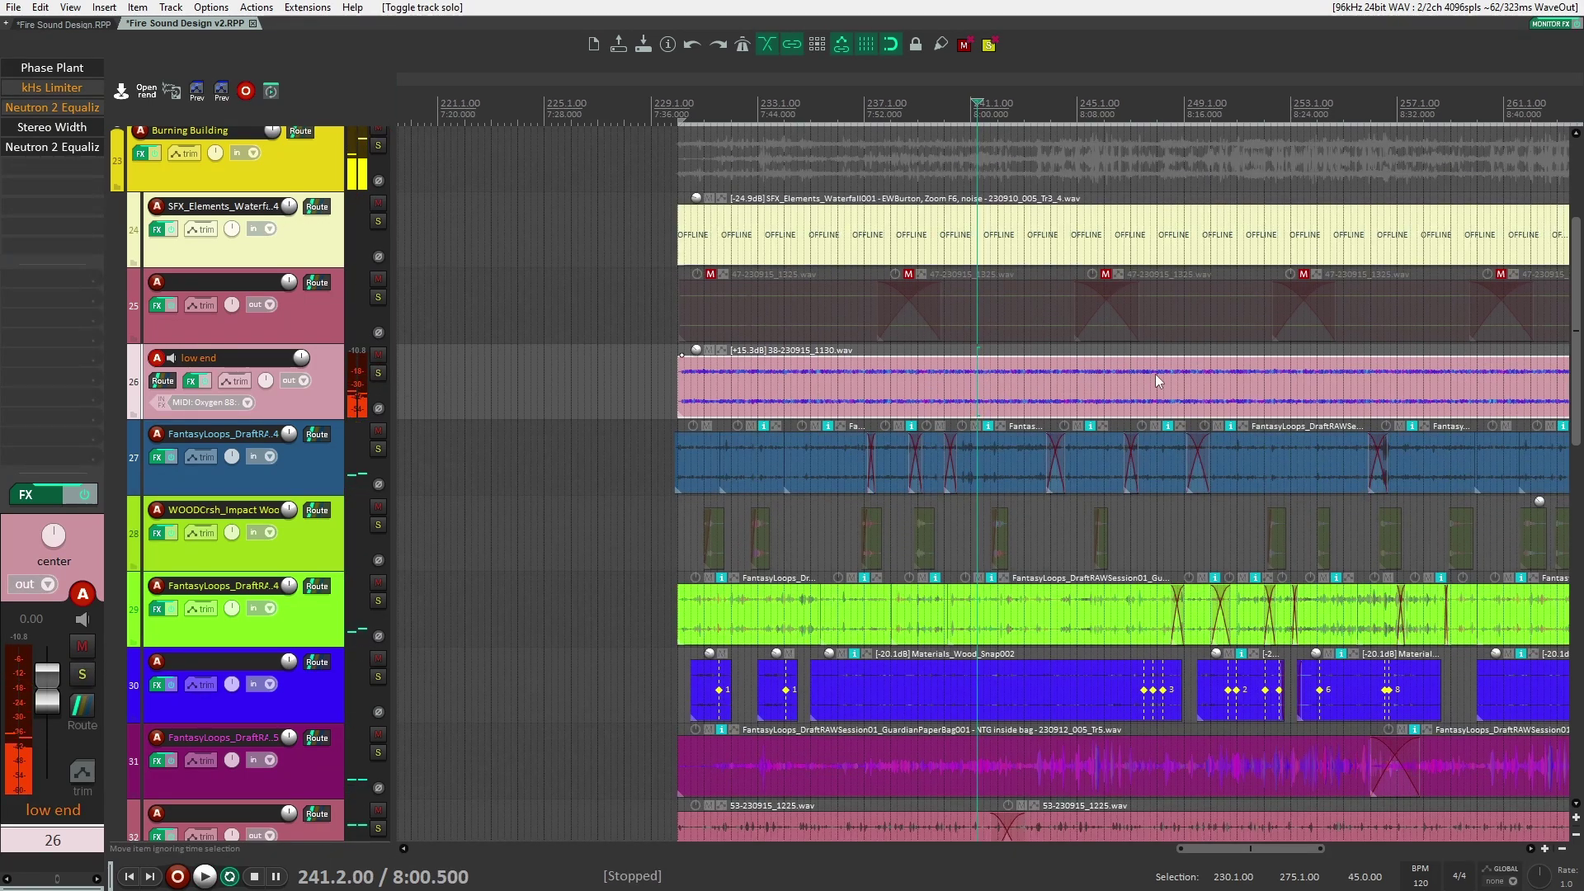
Select the GuardianPaperBag001 item on track 31 and look over that layer
{"action": "scroll", "coordinate": [1134, 363], "scroll_direction": "down", "scroll_amount": 3}
{"action": "left_click", "coordinate": [871, 533]}
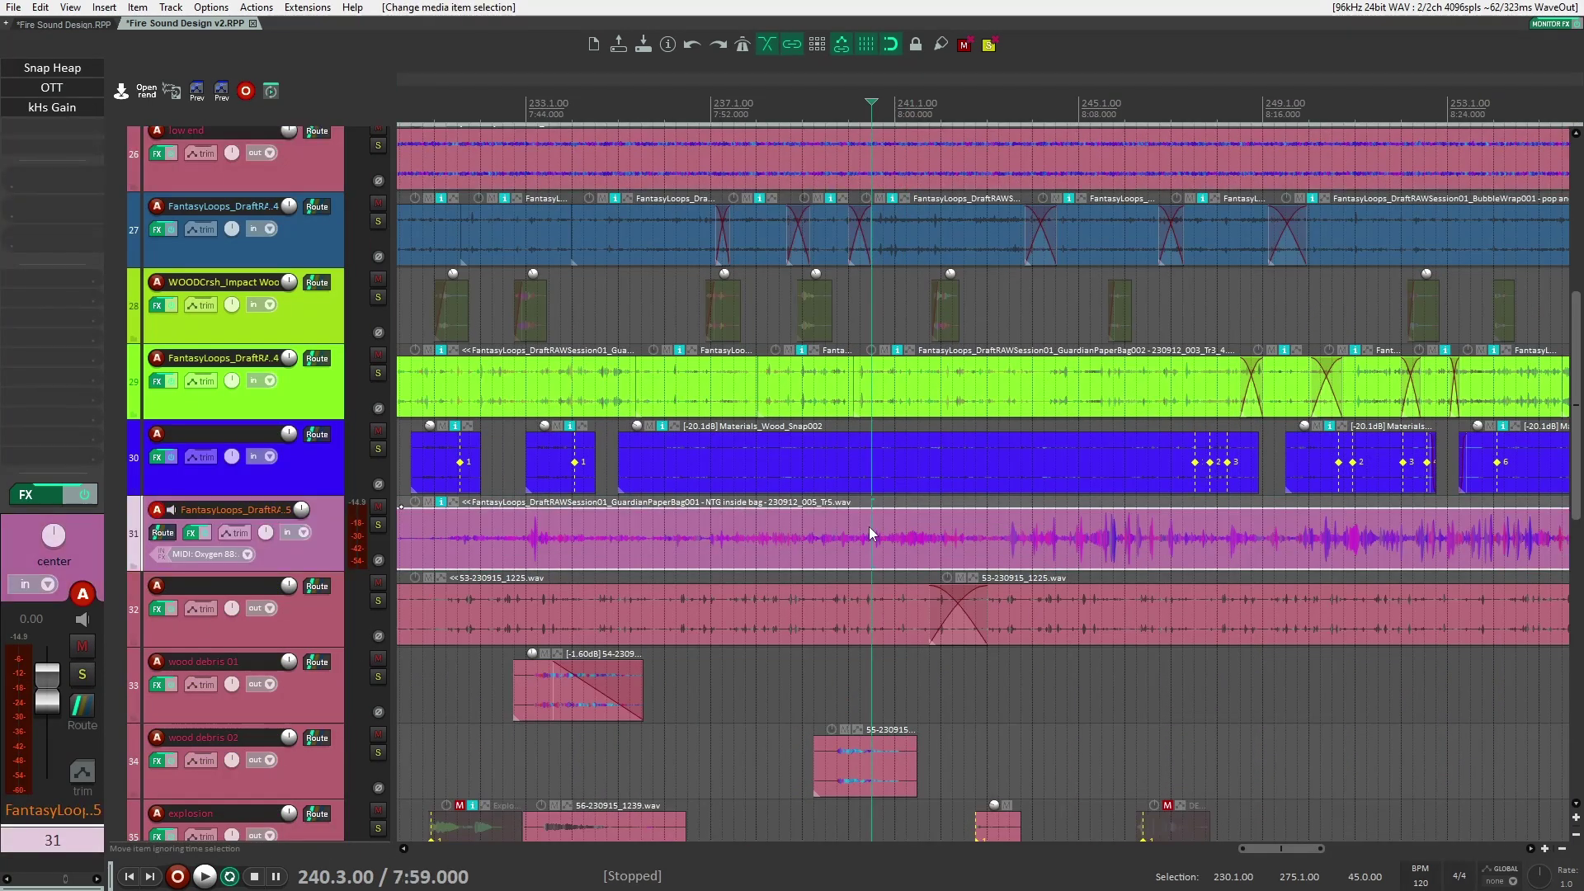
{"action": "scroll", "coordinate": [1064, 536], "scroll_direction": "down", "scroll_amount": 4}
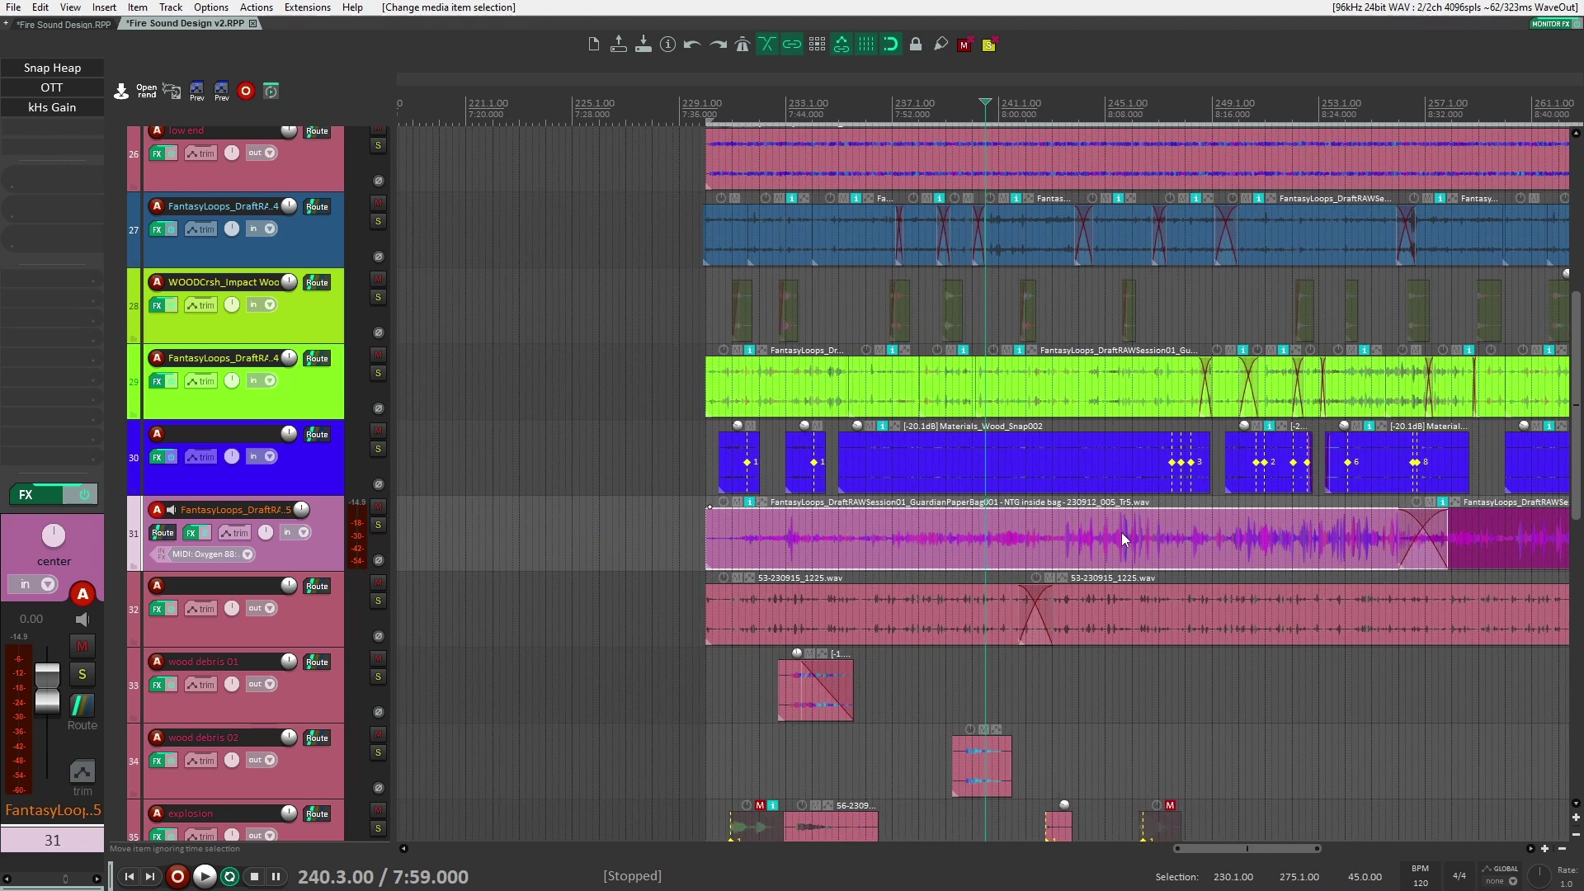
{"action": "scroll", "coordinate": [1126, 529], "scroll_direction": "left", "scroll_amount": 3}
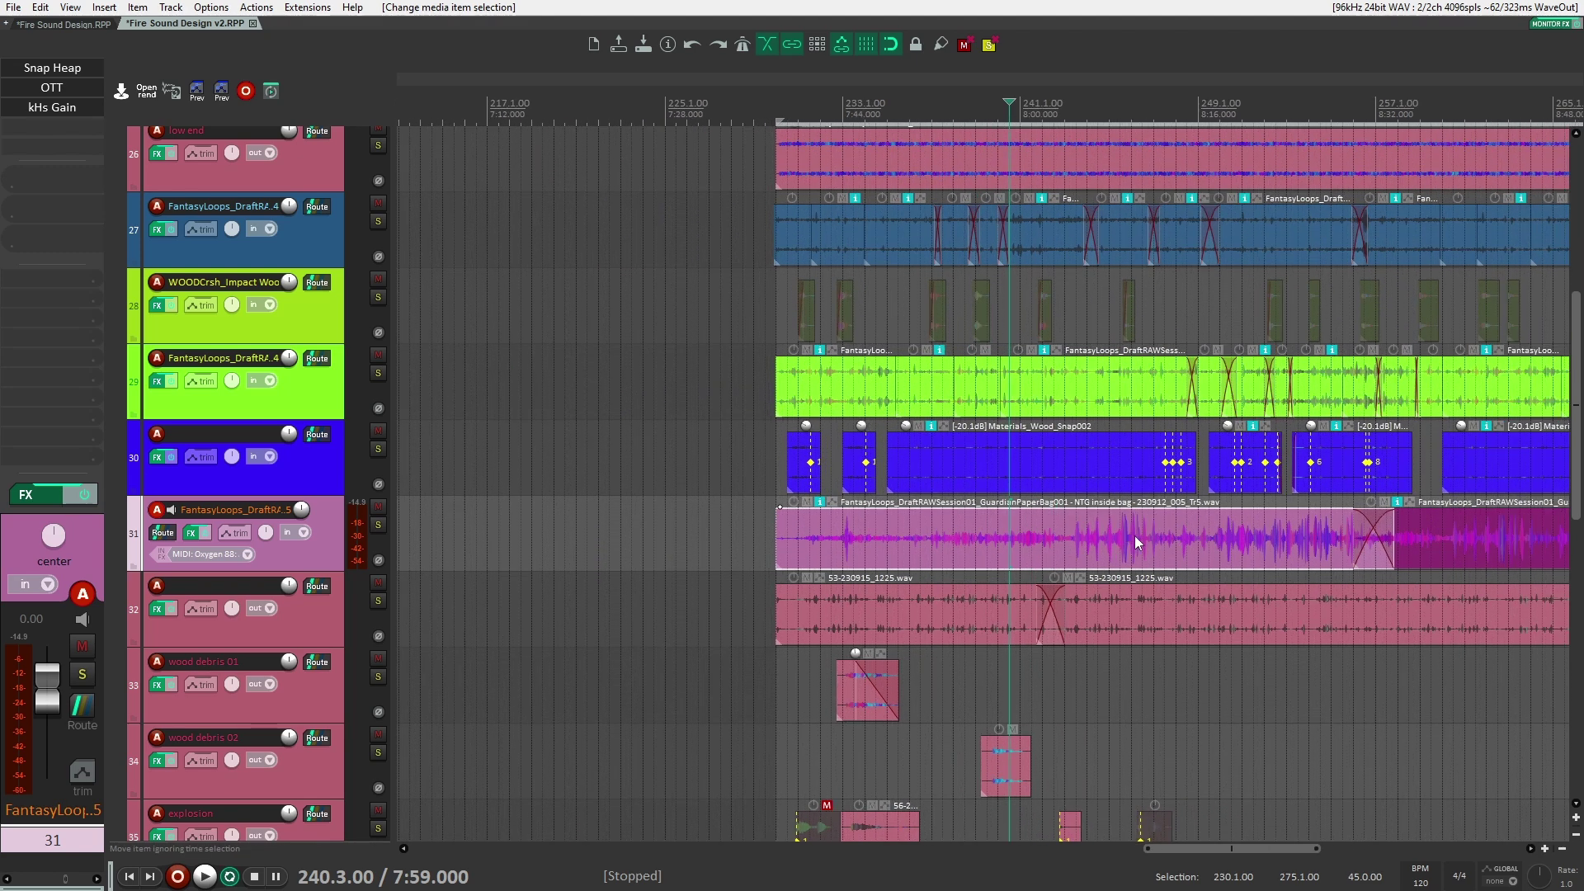
{"action": "scroll", "coordinate": [1257, 571], "scroll_direction": "right", "scroll_amount": 4}
Audition the 53-230915_1225.wav layer on track 32 soloed from 248.3.00, stop playback and unsolo it
{"action": "left_click", "coordinate": [934, 616]}
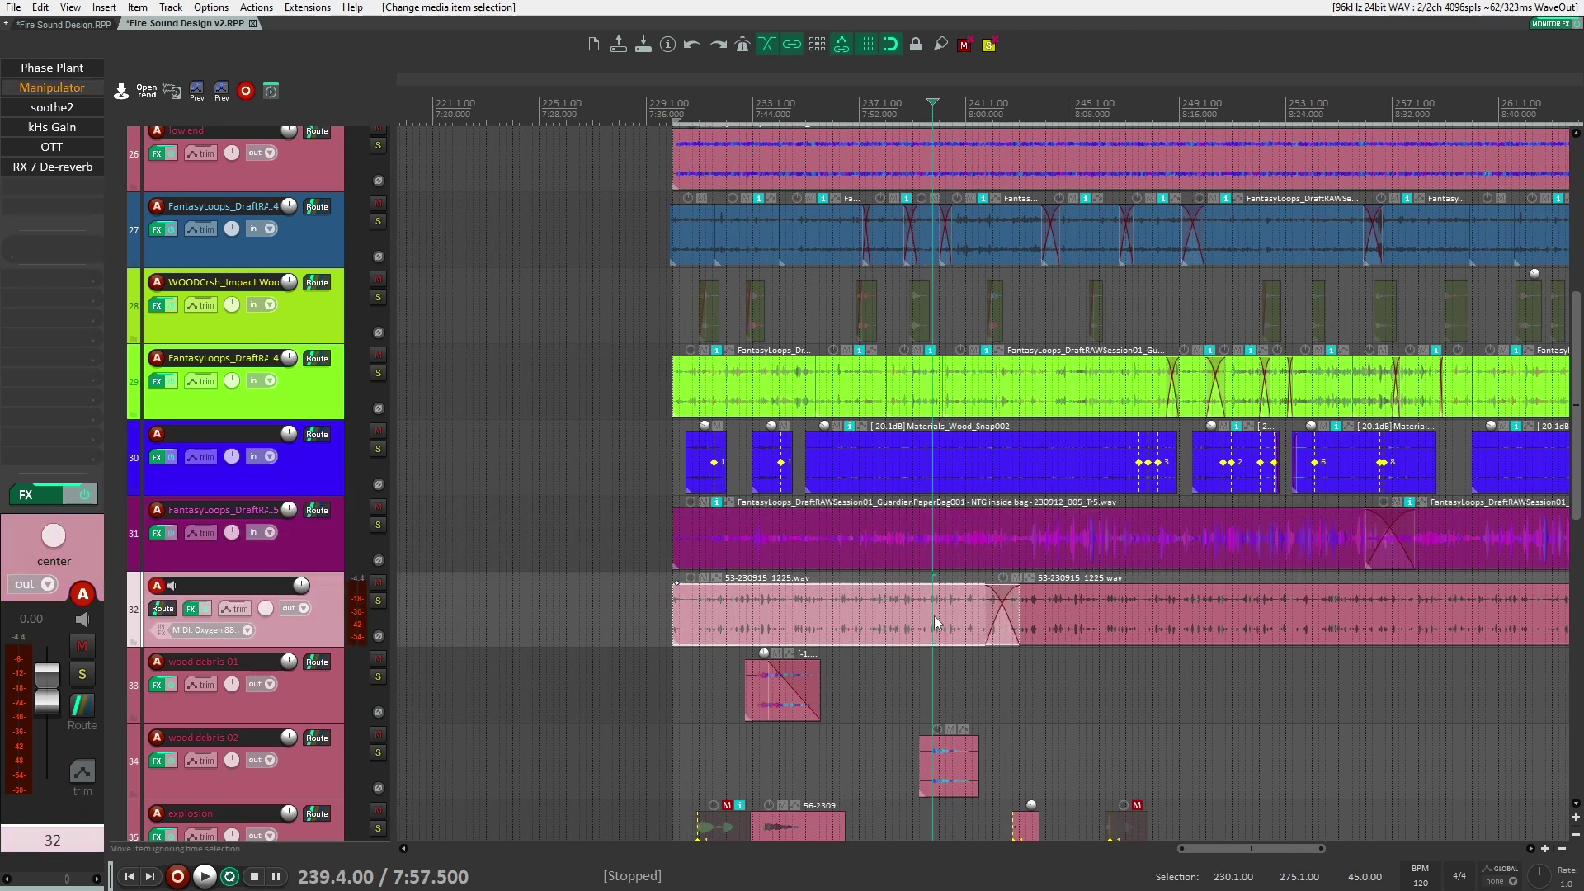
{"action": "left_click", "coordinate": [1167, 608]}
{"action": "left_click", "coordinate": [378, 602]}
{"action": "key", "text": "space"}
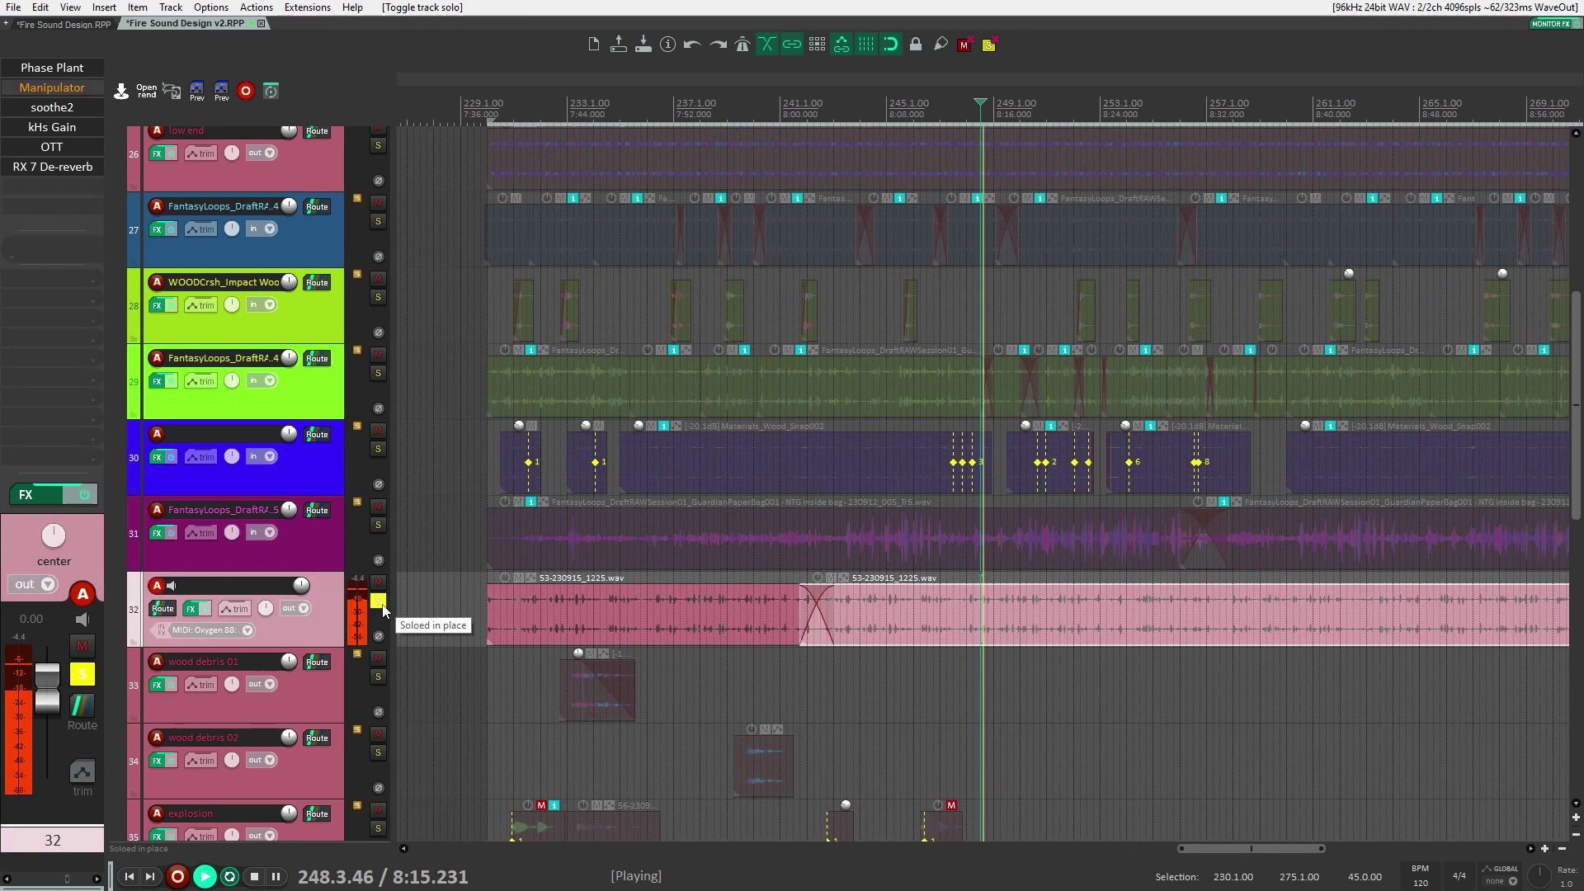
{"action": "key", "text": "space"}
{"action": "left_click", "coordinate": [379, 602]}
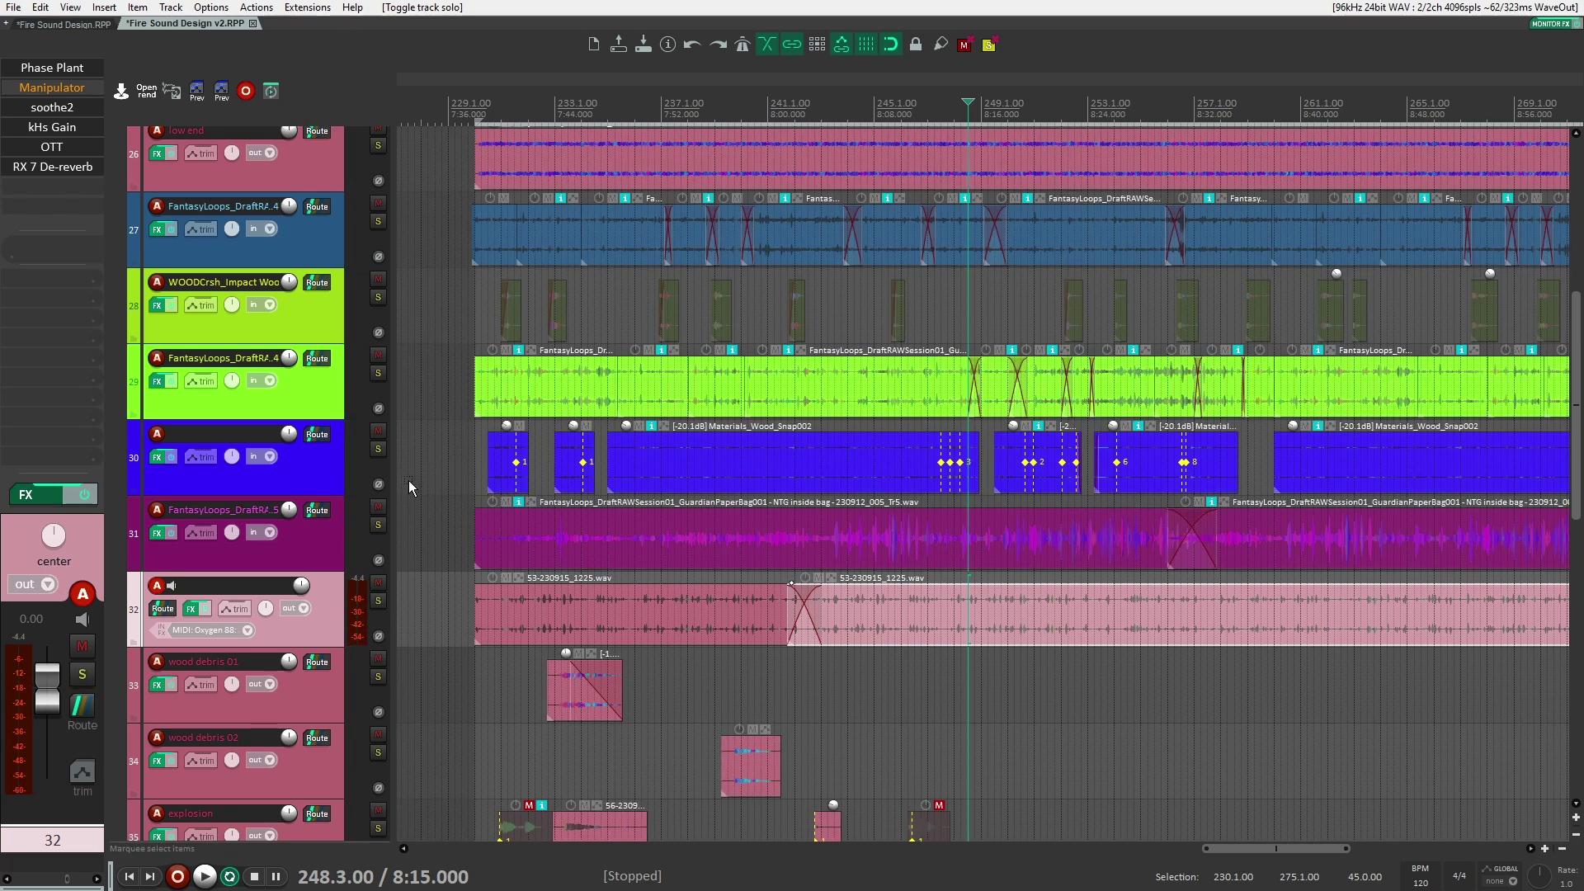
Look at the Phase Plant granular patch on track 32 and close its window
{"action": "scroll", "coordinate": [353, 366], "scroll_direction": "up", "scroll_amount": 1}
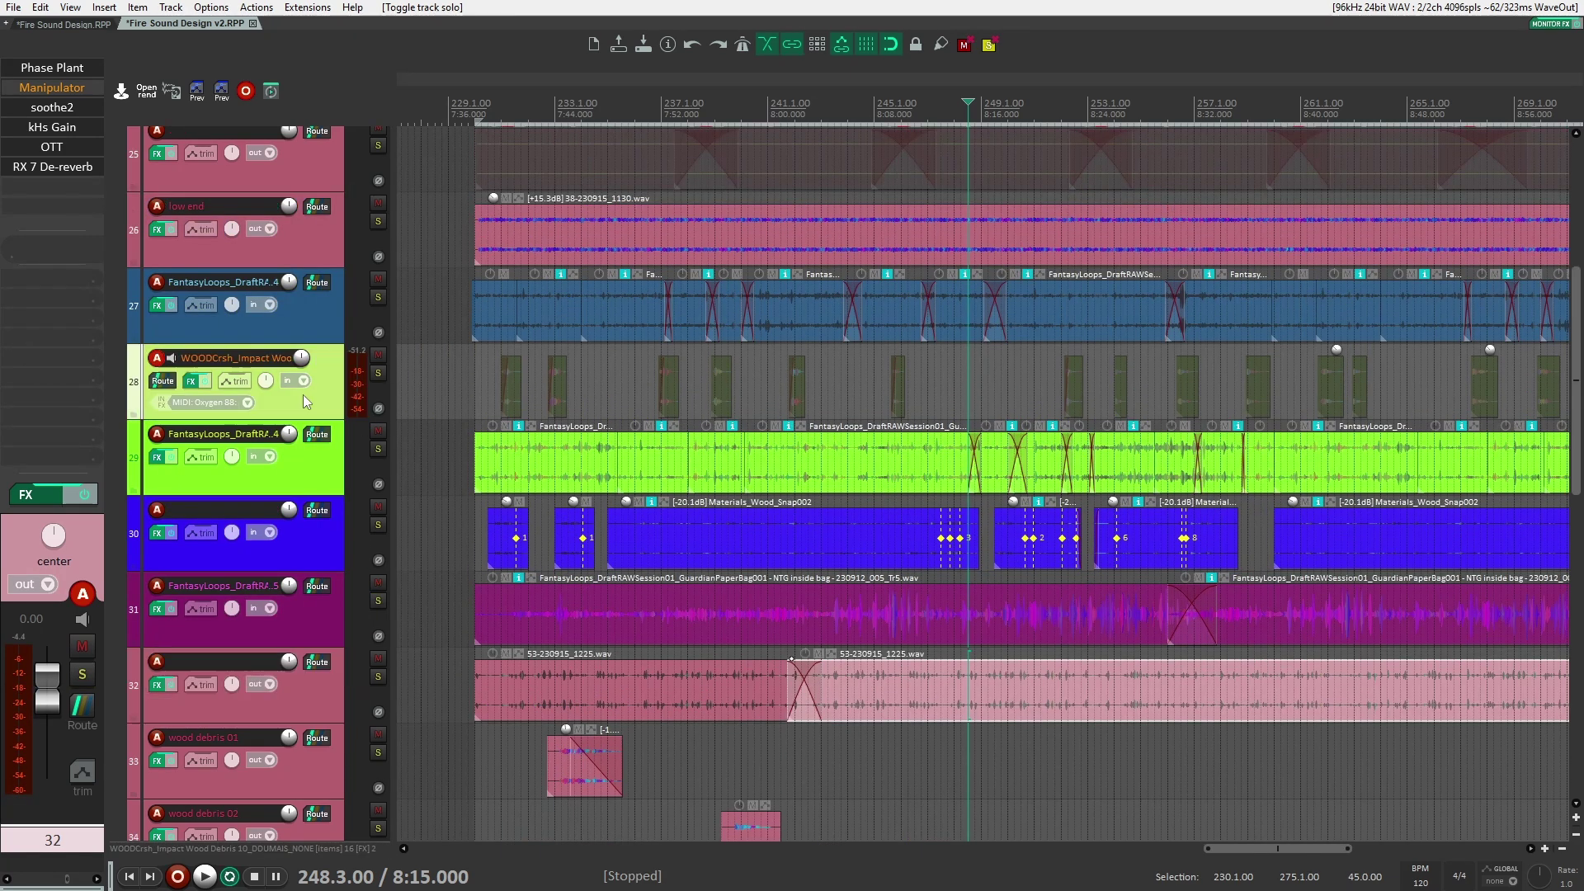
{"action": "left_click", "coordinate": [52, 68]}
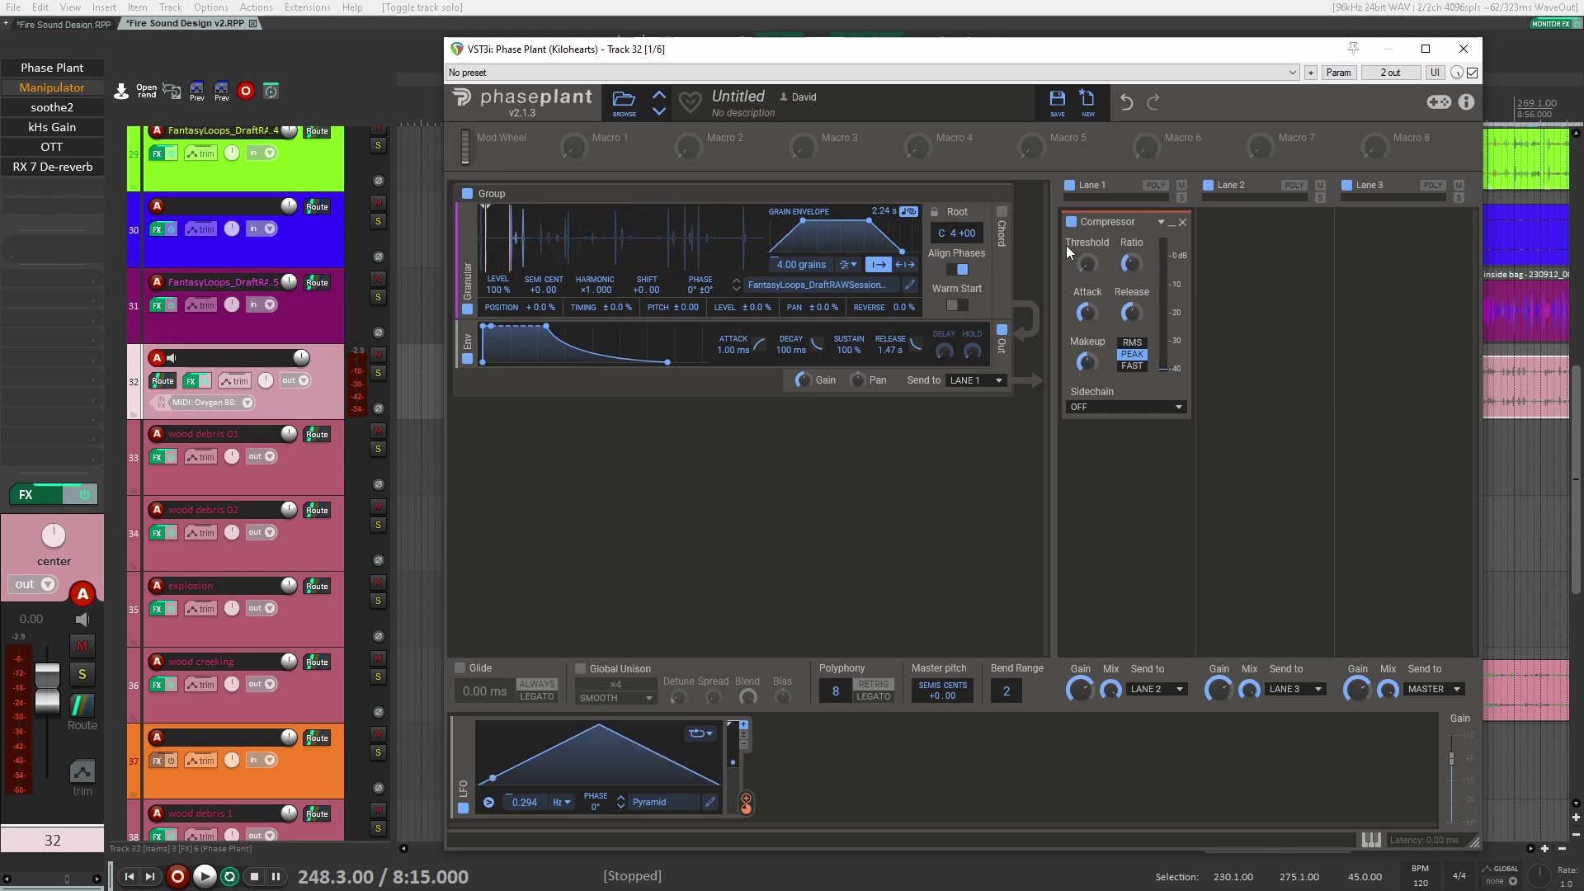
{"action": "left_click", "coordinate": [1463, 48]}
{"action": "scroll", "coordinate": [1040, 450], "scroll_direction": "up", "scroll_amount": 1}
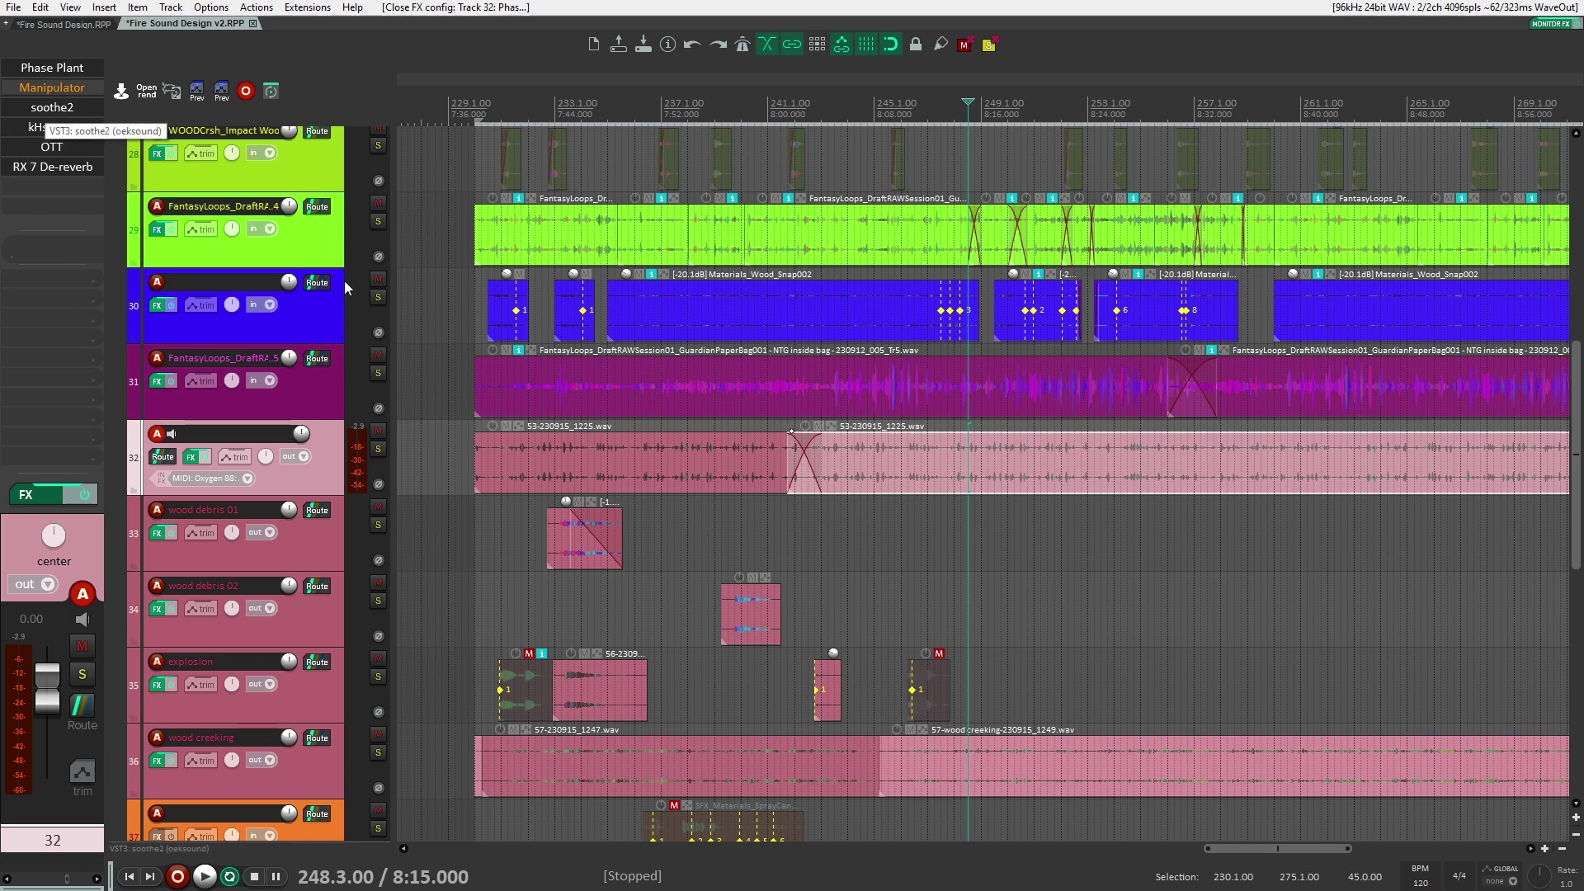
Play track 32 from 248.3.00 within the full Burning Building mix and look over the upper layers
{"action": "left_click", "coordinate": [378, 449]}
{"action": "key", "text": "space"}
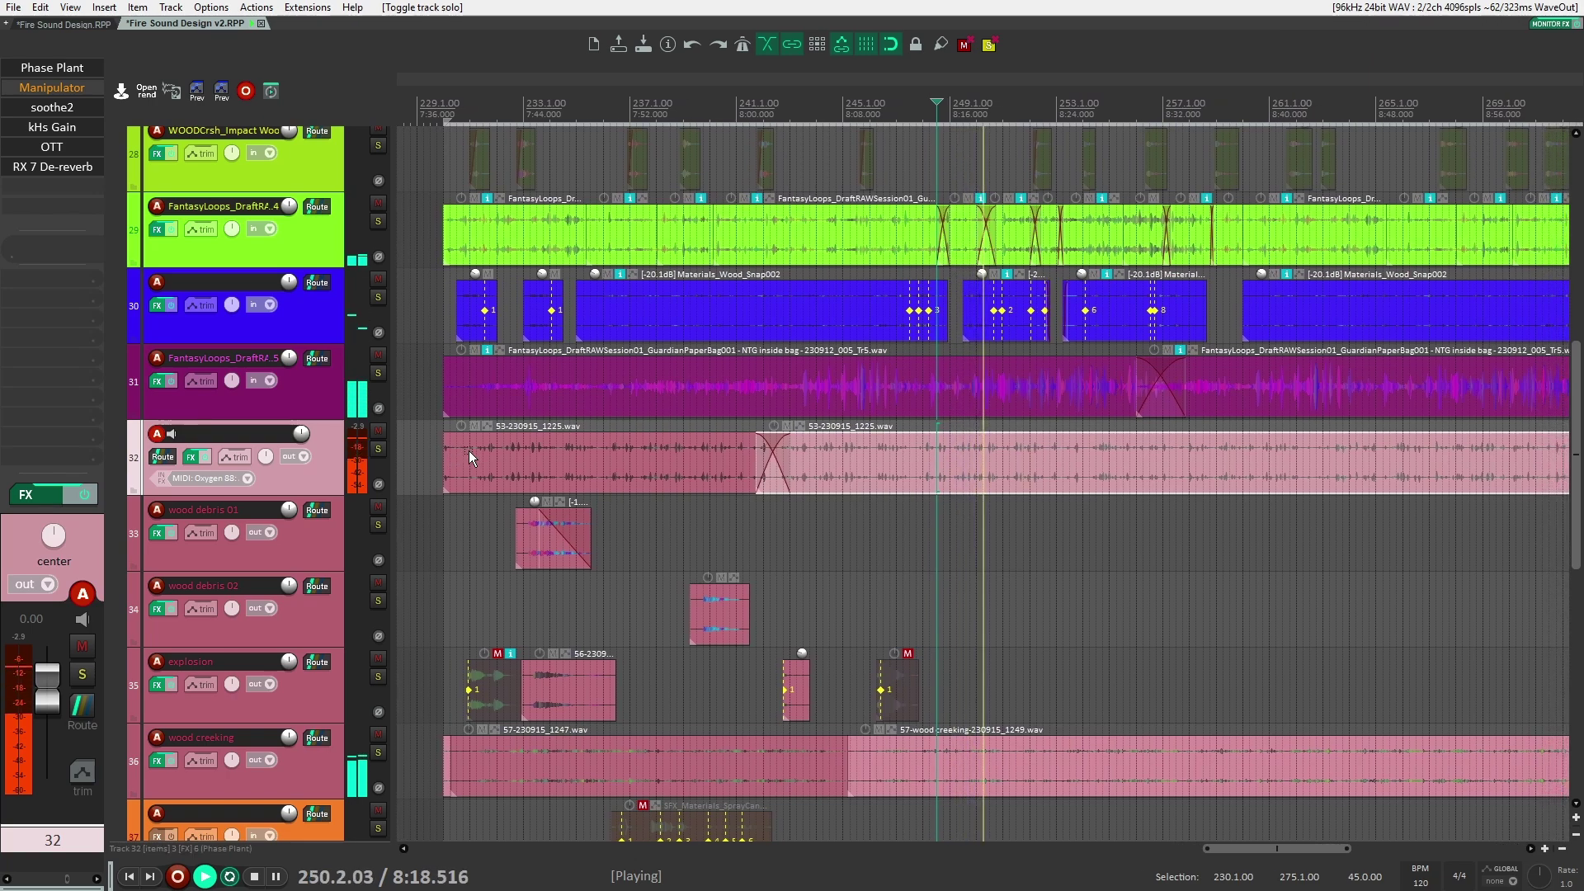
{"action": "scroll", "coordinate": [1201, 522], "scroll_direction": "up", "scroll_amount": 3}
{"action": "scroll", "coordinate": [1202, 524], "scroll_direction": "up", "scroll_amount": 2}
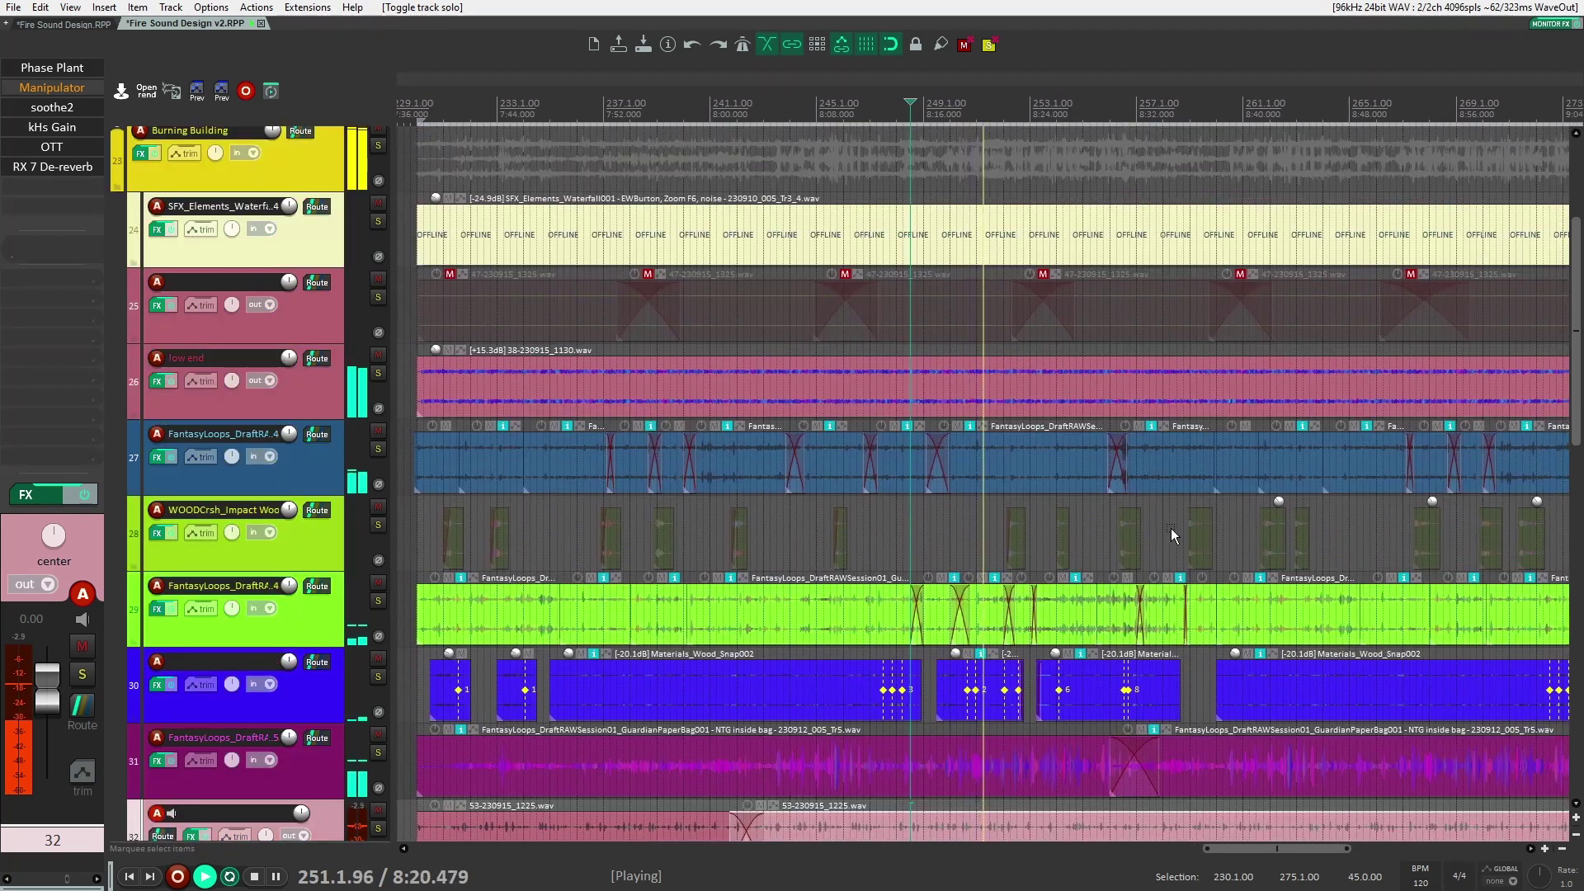
Stop playback, look at the Snap Heap plugin on track 29 and close its window
{"action": "left_click", "coordinate": [304, 626]}
{"action": "key", "text": "space"}
{"action": "left_click", "coordinate": [52, 68]}
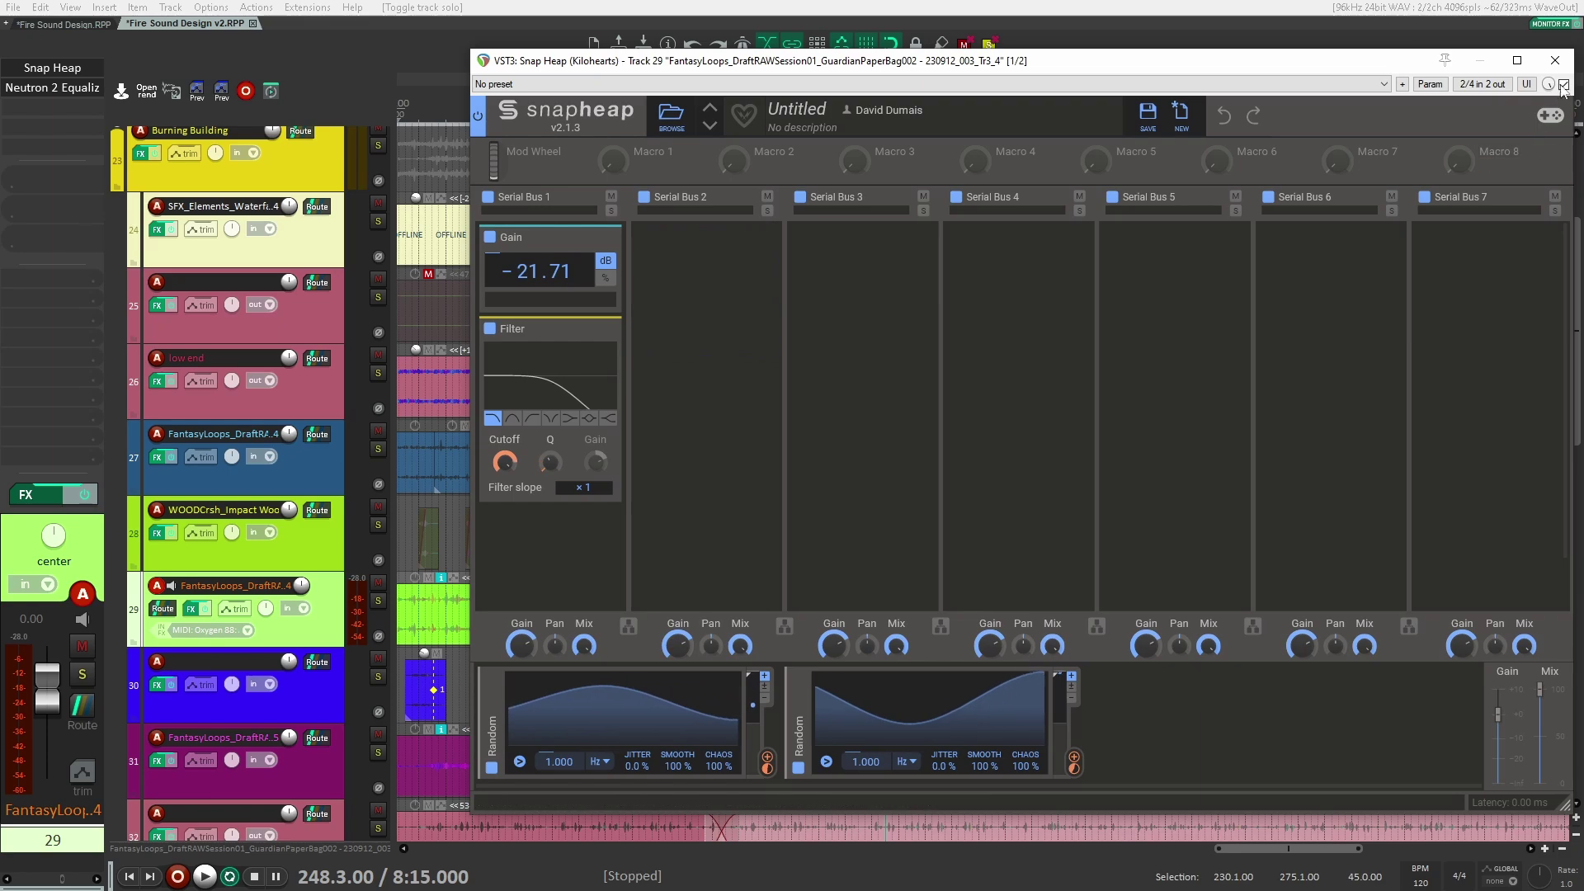
{"action": "key", "text": "Escape"}
Look at the Phase Plant granular patch on the wood creeking track and close its window
{"action": "scroll", "coordinate": [962, 582], "scroll_direction": "down", "scroll_amount": 2}
{"action": "scroll", "coordinate": [963, 582], "scroll_direction": "down", "scroll_amount": 5}
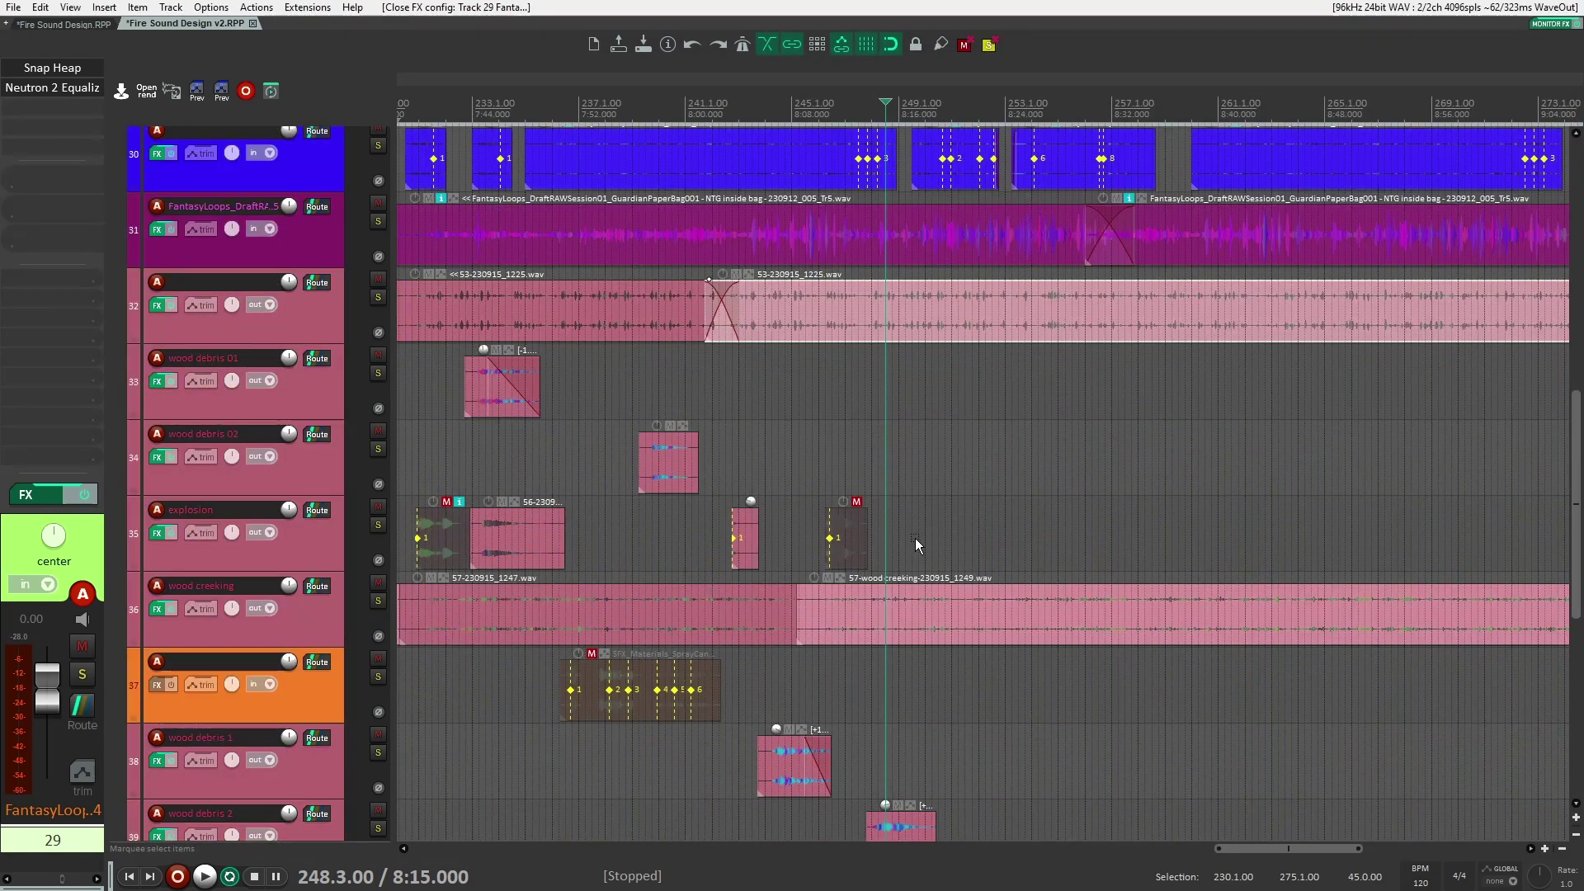
{"action": "scroll", "coordinate": [914, 538], "scroll_direction": "down", "scroll_amount": 1}
{"action": "left_click", "coordinate": [301, 627]}
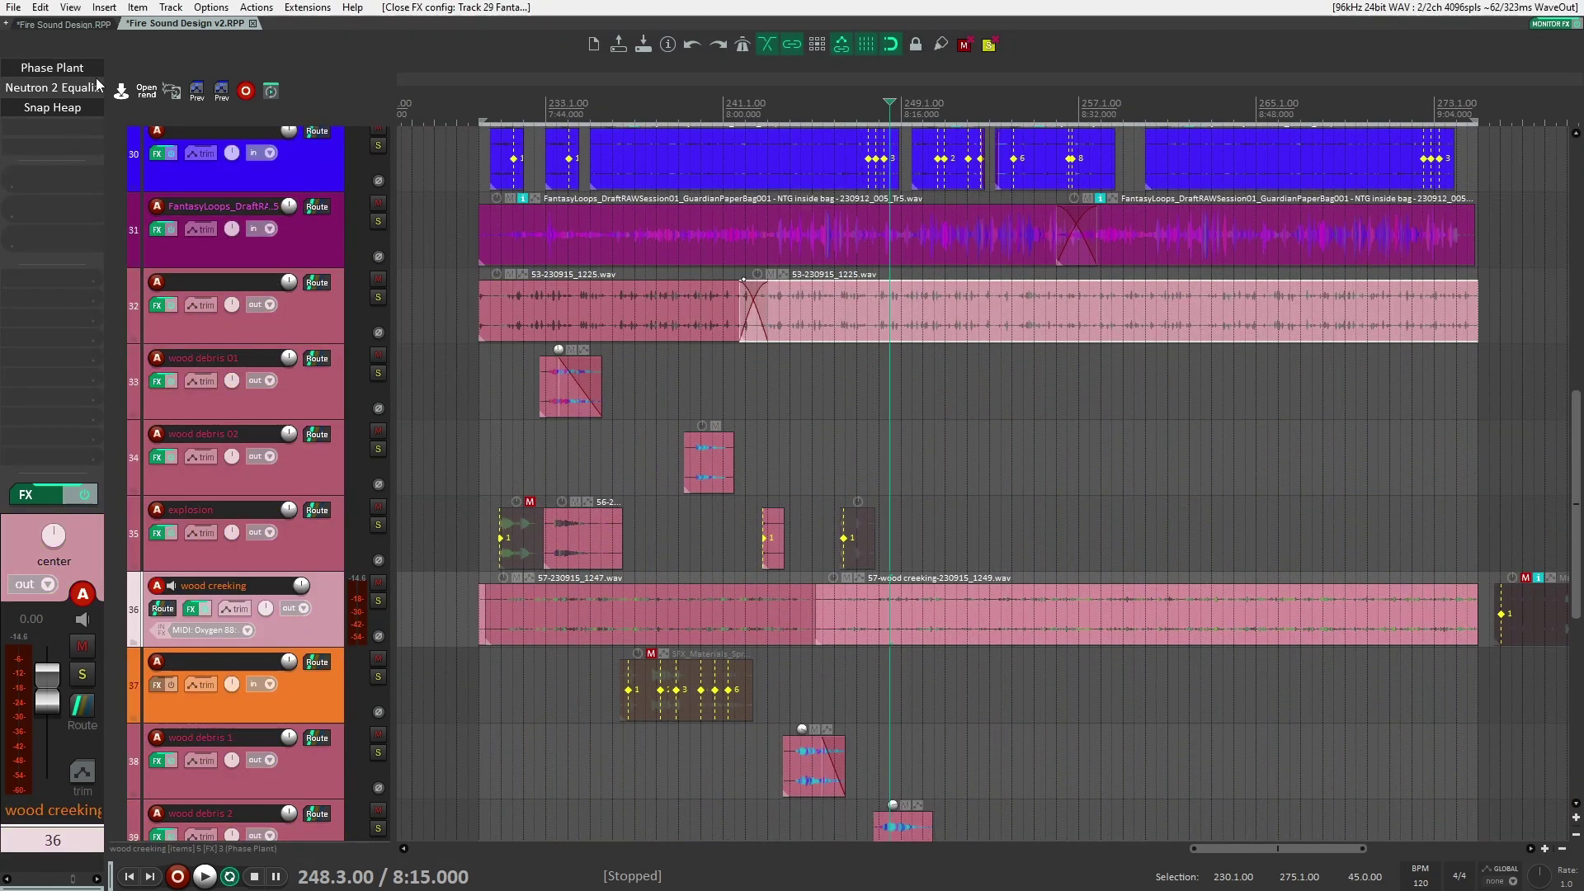
{"action": "left_click", "coordinate": [35, 75]}
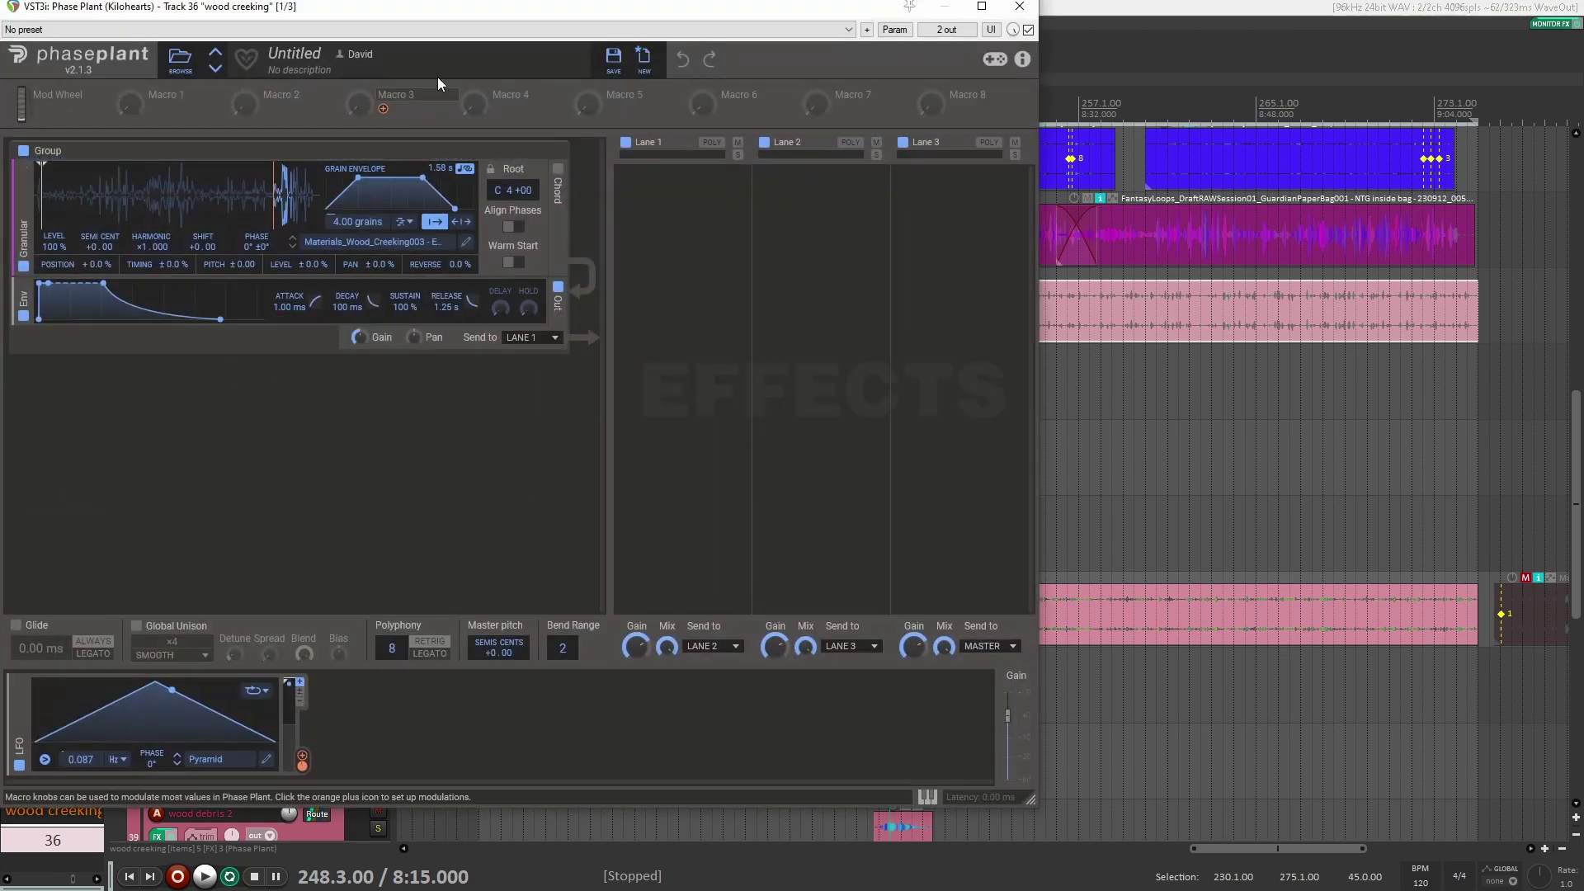
{"action": "left_click", "coordinate": [1021, 10]}
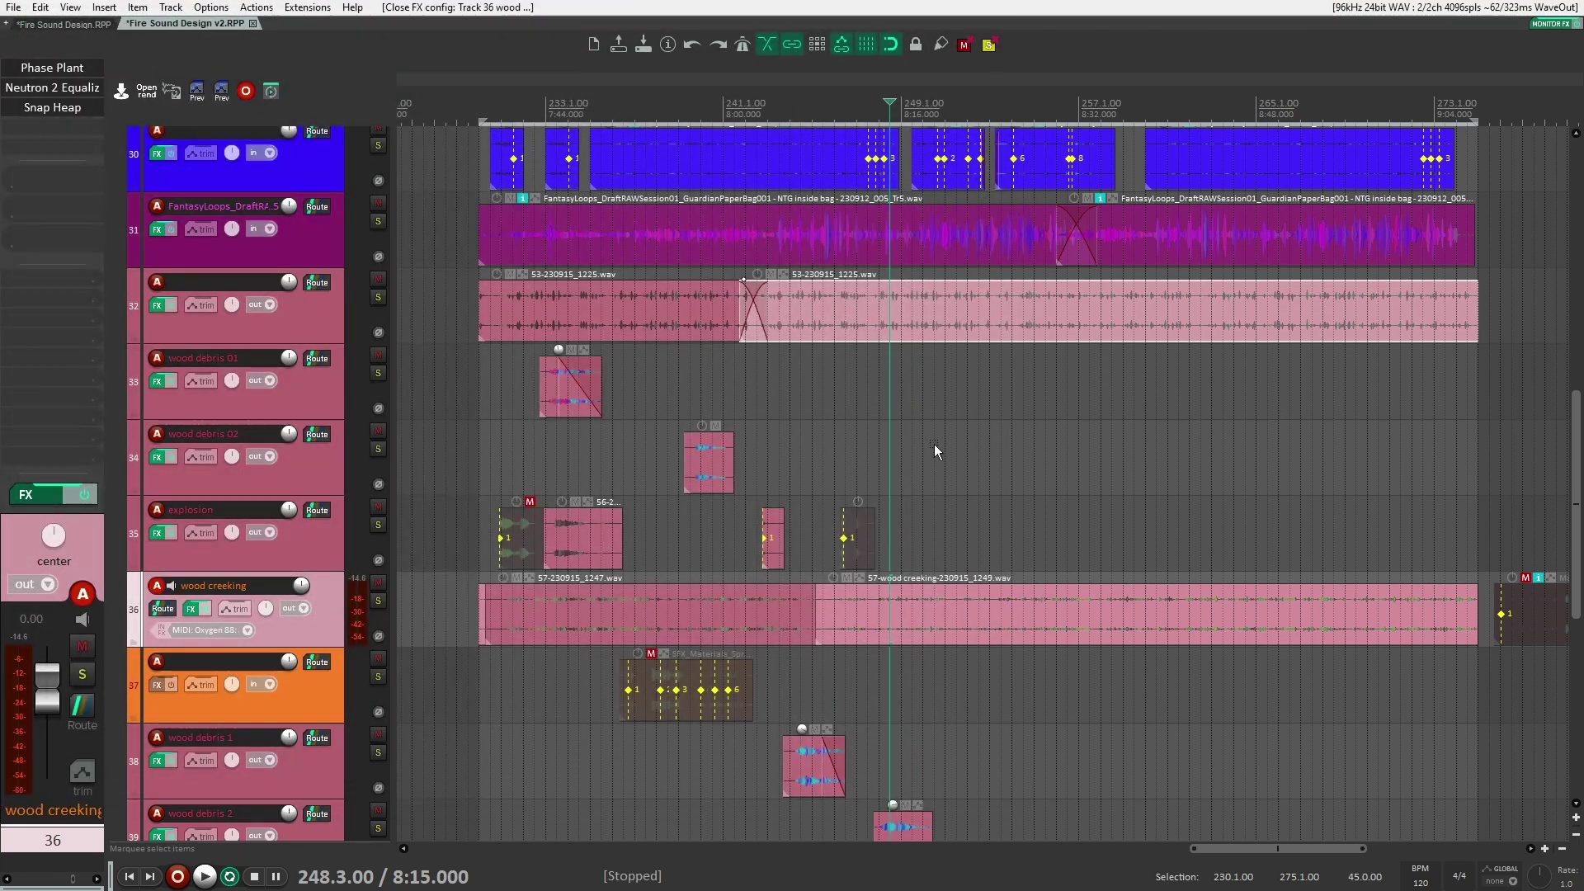
Look at the Uberloud settings on the Burning Building folder track and close its window
{"action": "scroll", "coordinate": [934, 441], "scroll_direction": "up", "scroll_amount": 8}
{"action": "scroll", "coordinate": [922, 483], "scroll_direction": "up", "scroll_amount": 2}
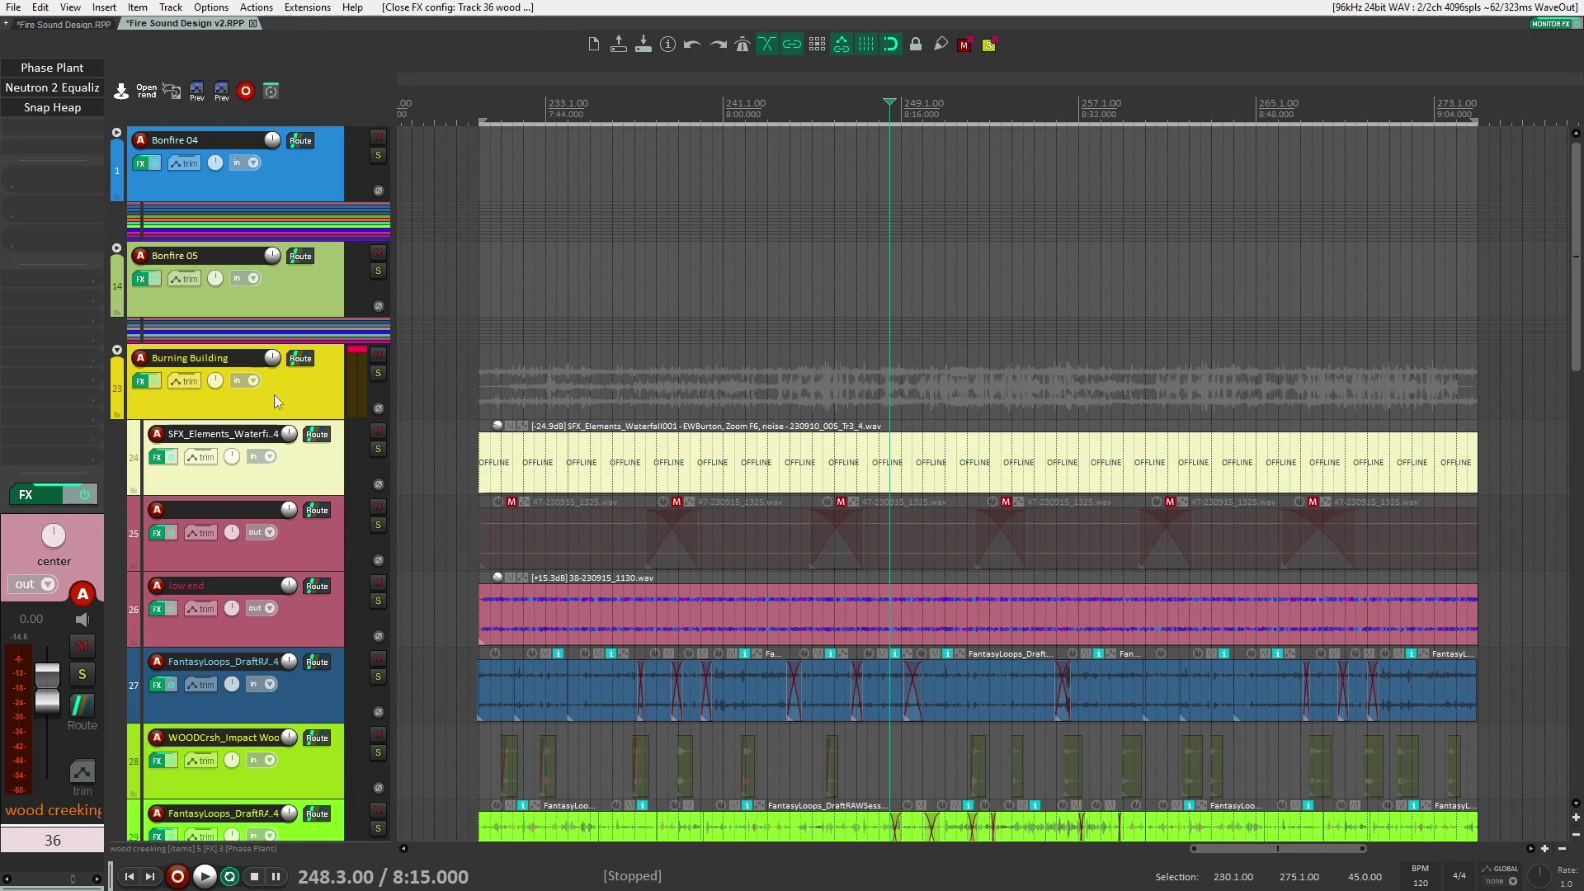
{"action": "left_click", "coordinate": [266, 390]}
{"action": "left_click", "coordinate": [47, 112]}
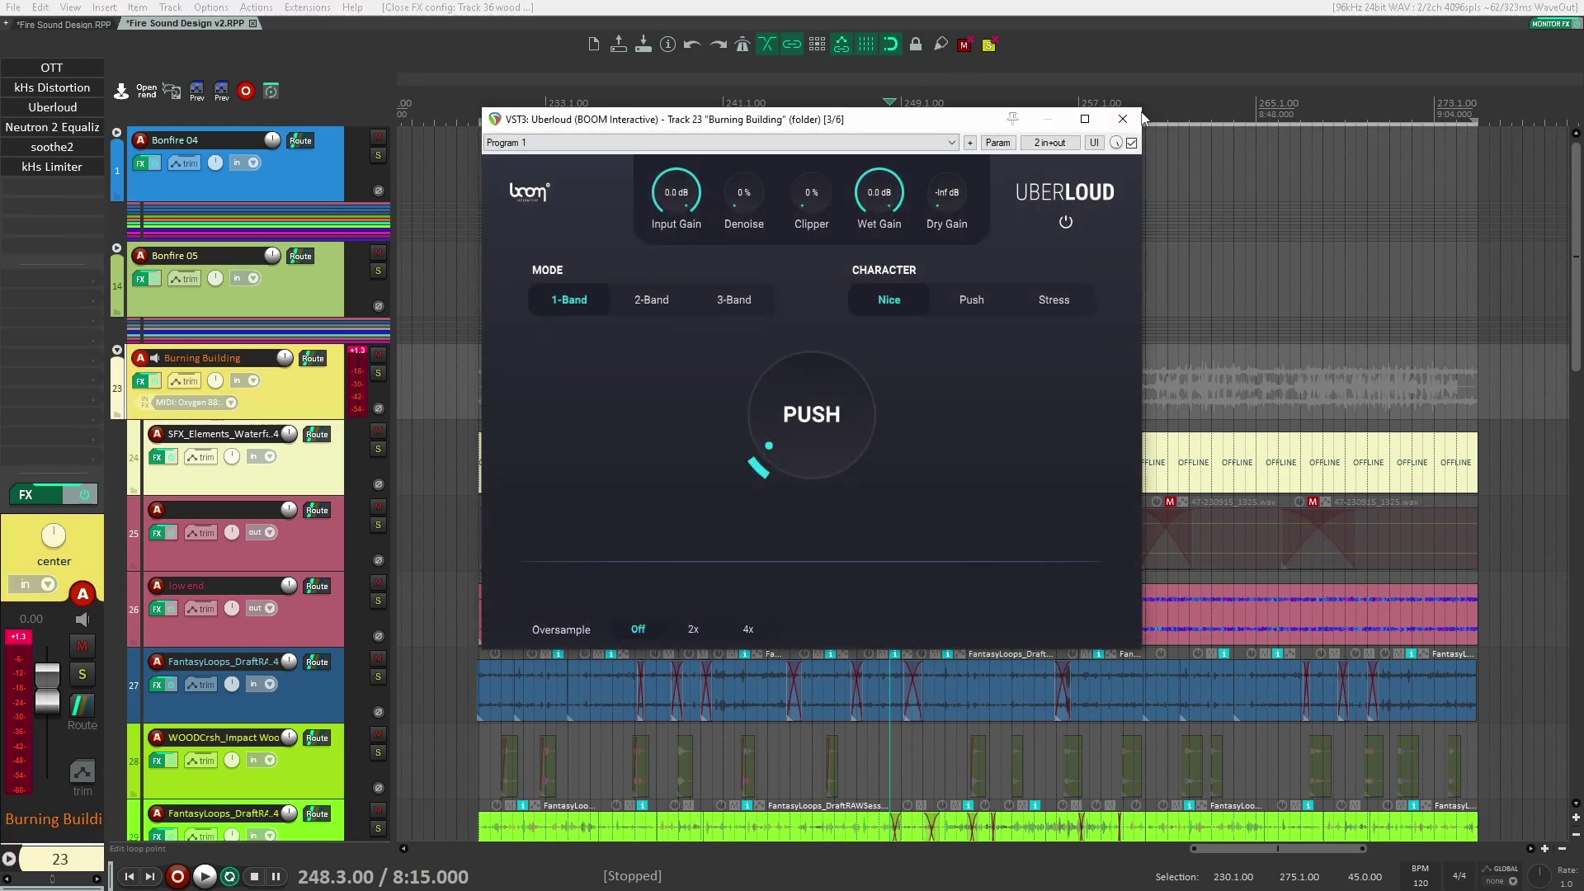
{"action": "left_click", "coordinate": [1136, 115]}
Solo the wood debris 1 track and play its clip from 244.3.00
{"action": "scroll", "coordinate": [1027, 575], "scroll_direction": "down", "scroll_amount": 10}
{"action": "scroll", "coordinate": [770, 511], "scroll_direction": "down", "scroll_amount": 5}
{"action": "scroll", "coordinate": [780, 422], "scroll_direction": "up", "scroll_amount": 3}
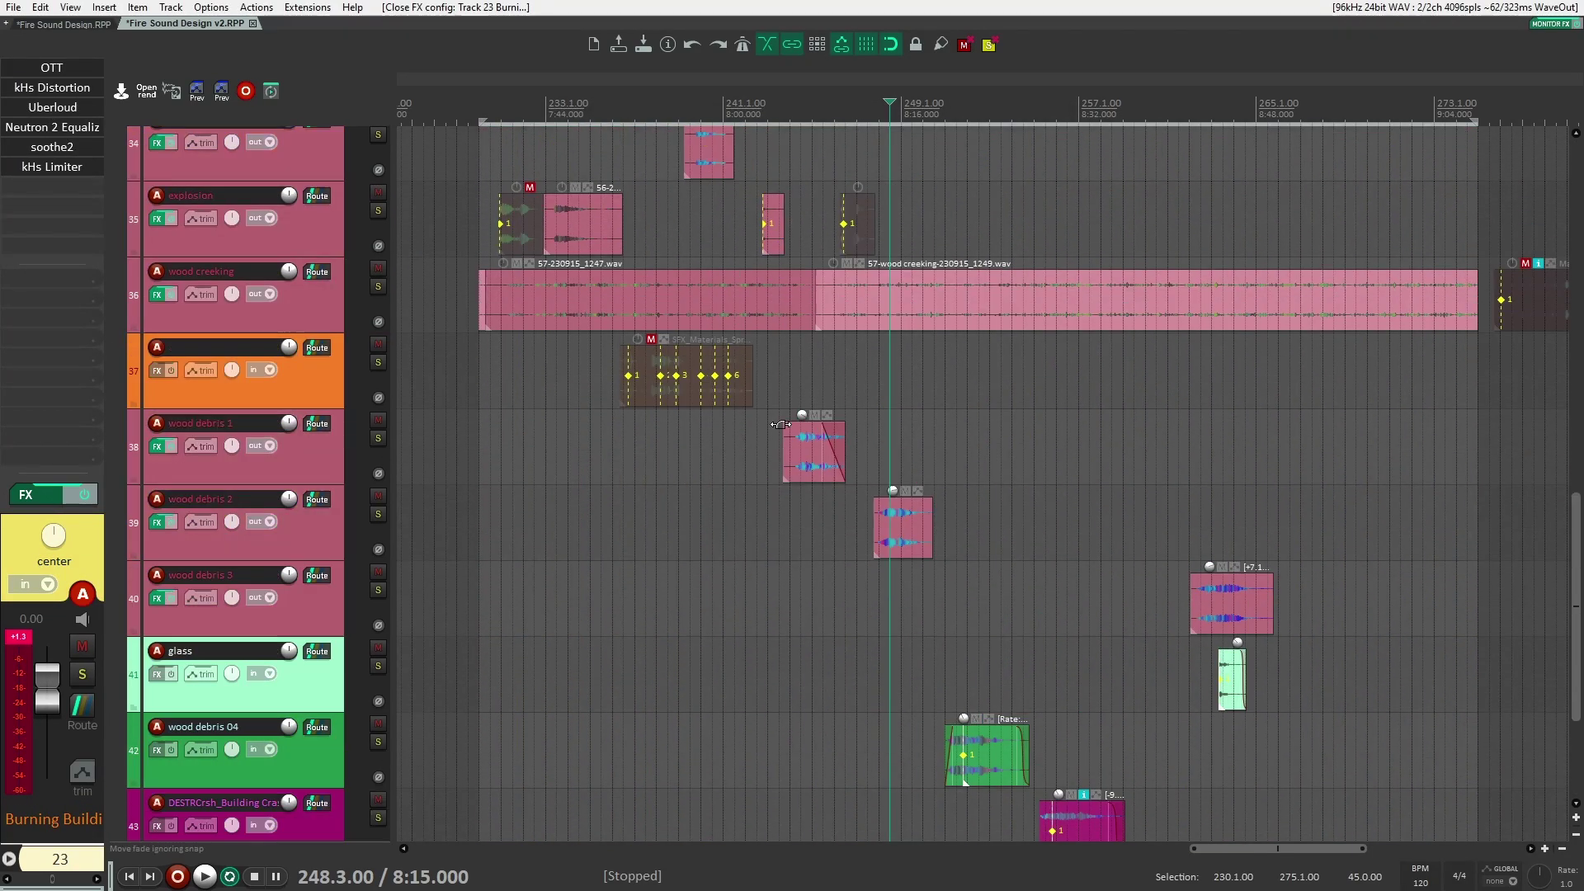
{"action": "left_click", "coordinate": [378, 438]}
{"action": "left_click", "coordinate": [795, 399]}
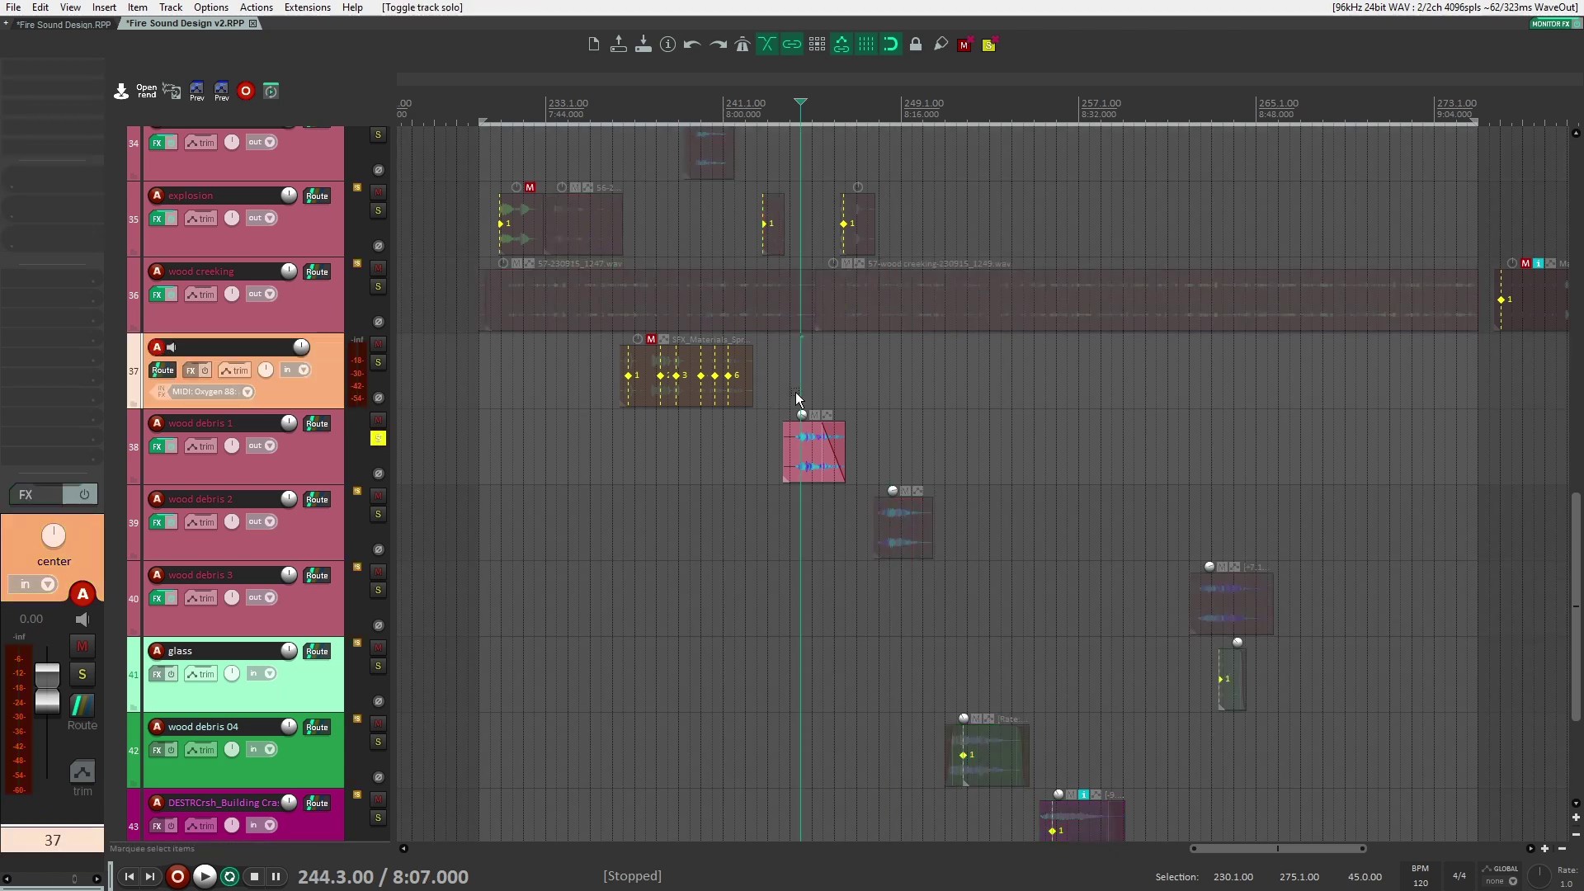
{"action": "key", "text": "space"}
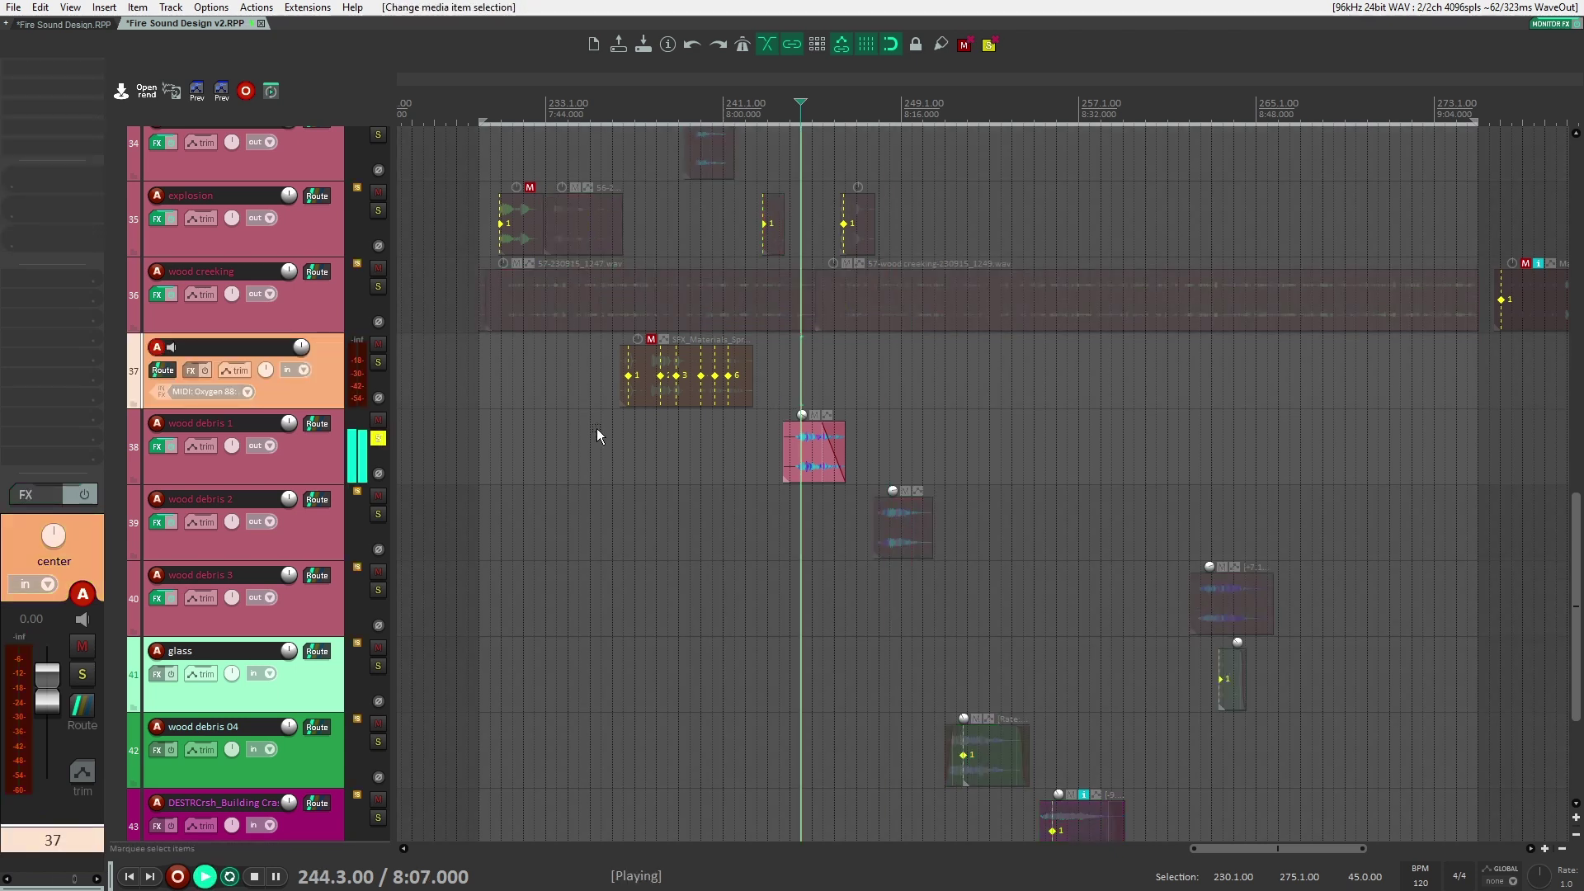
Stop playback, take the wood debris 1 track out of solo and select it
{"action": "key", "text": "space"}
{"action": "left_click", "coordinate": [378, 438]}
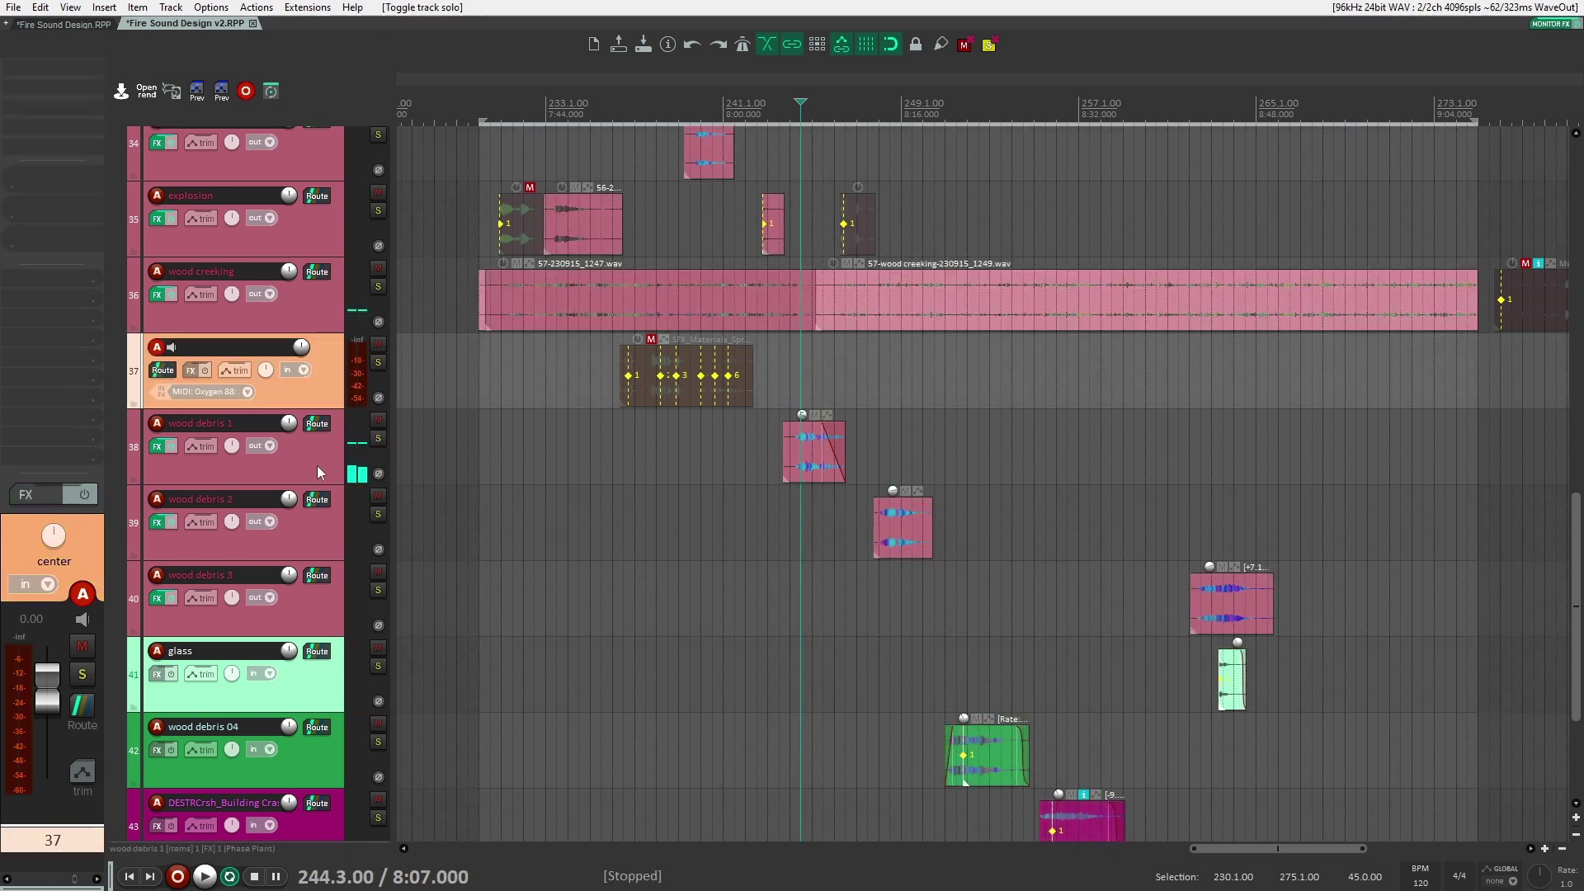
{"action": "left_click", "coordinate": [317, 467]}
Audition the wood debris 2 clip in solo from 248.3.00, stop playback and unsolo the track
{"action": "left_click", "coordinate": [313, 518]}
{"action": "left_click", "coordinate": [889, 486]}
{"action": "key", "text": "space"}
{"action": "left_click", "coordinate": [378, 515]}
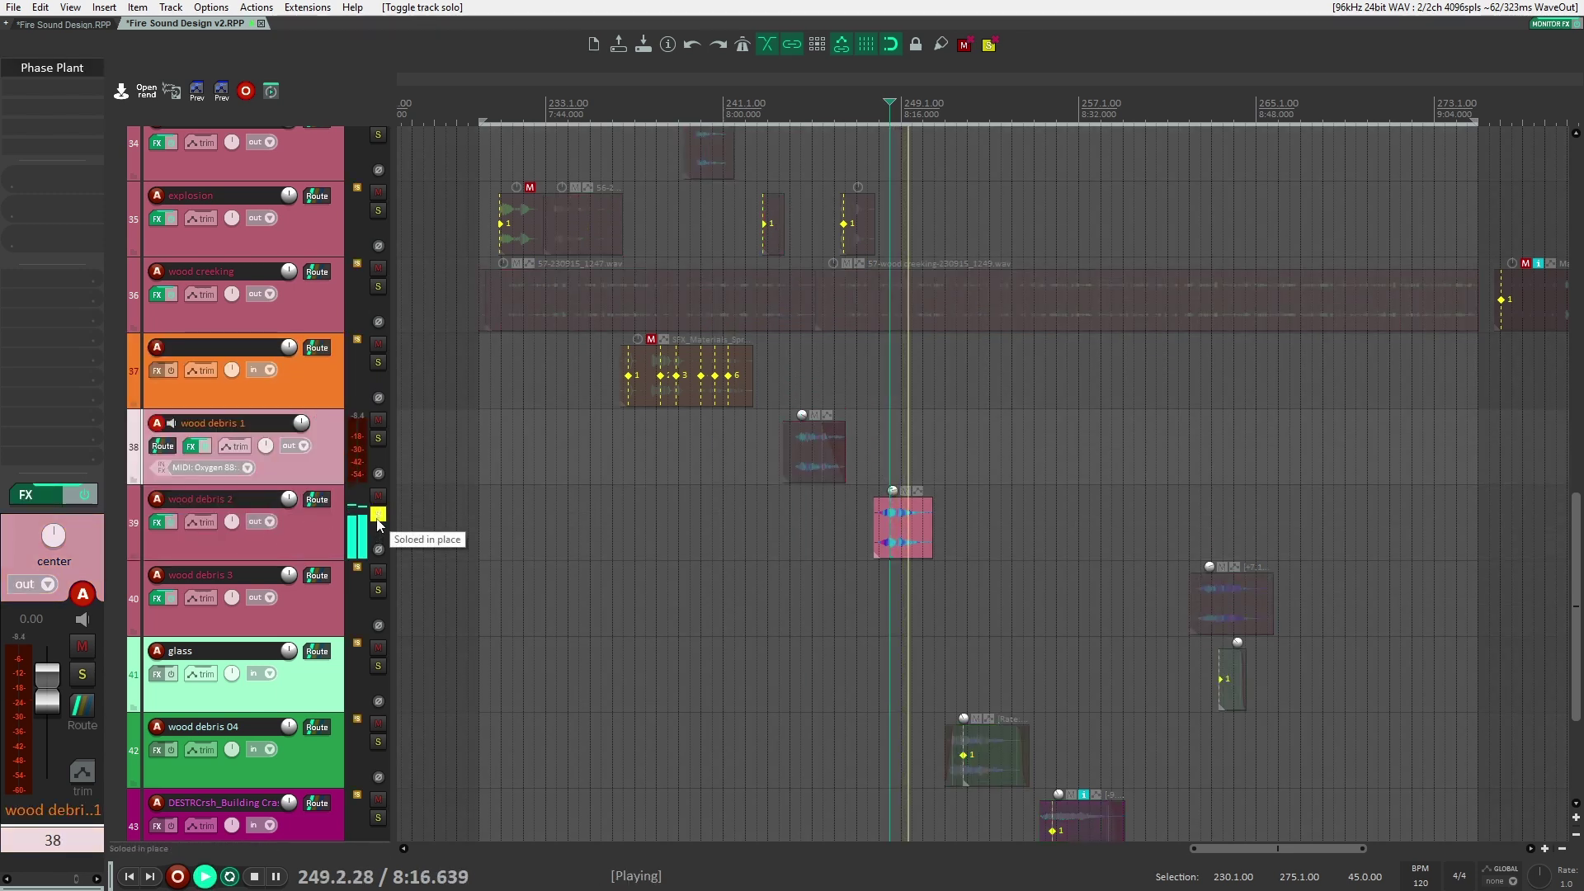
{"action": "key", "text": "space"}
{"action": "left_click", "coordinate": [378, 515]}
Switch the solo from glass to wood debris 04, audition its clip from 251.3.00, stop playback and unsolo it
{"action": "left_click", "coordinate": [378, 666]}
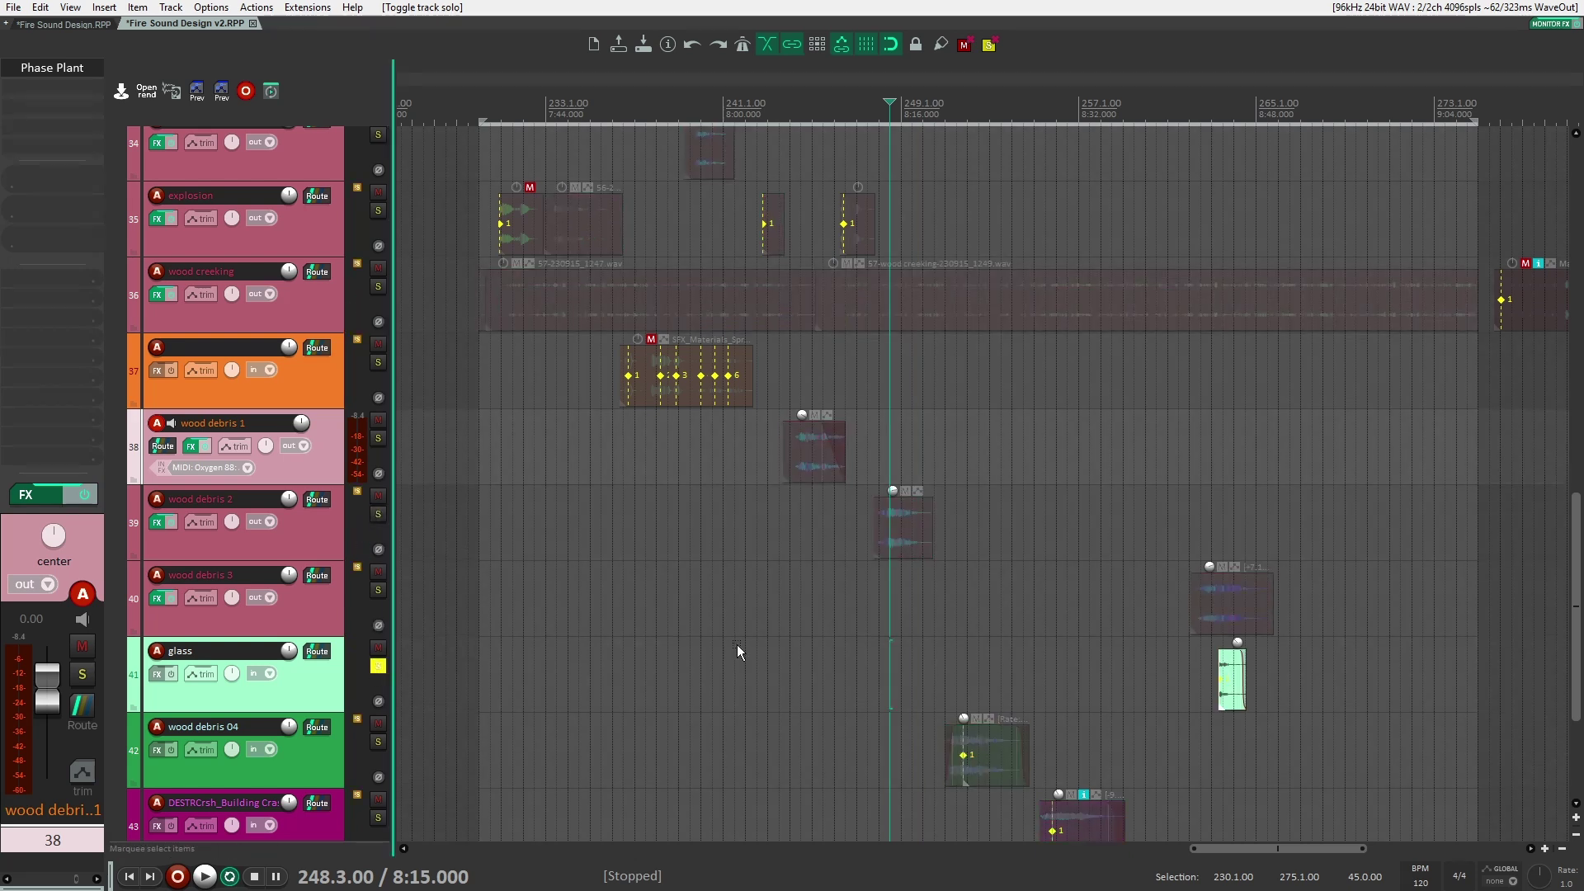
{"action": "left_click", "coordinate": [948, 656]}
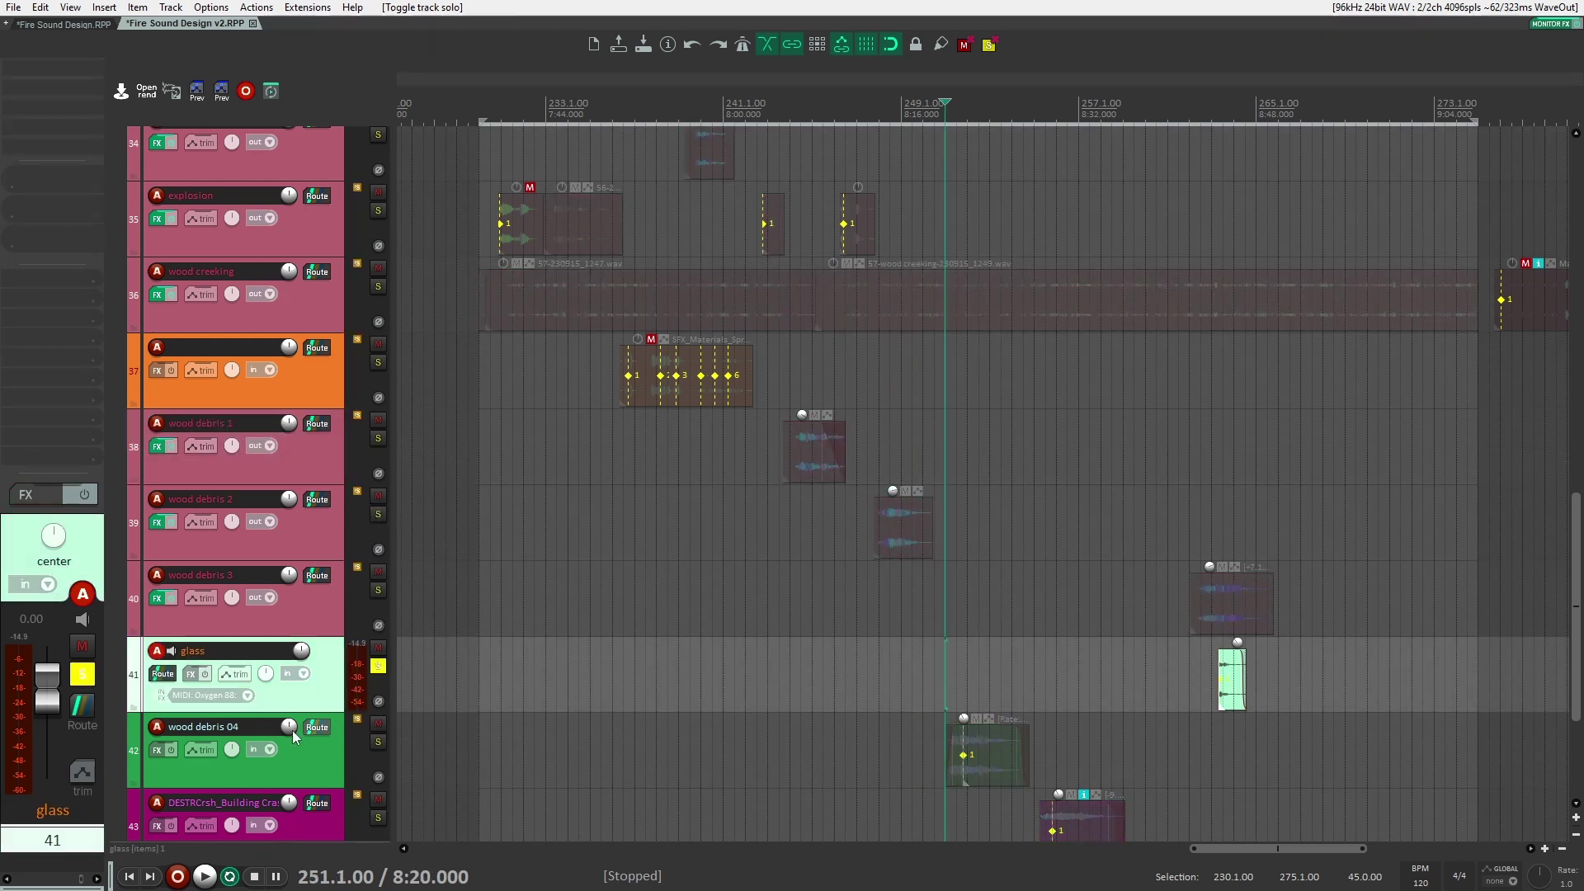
{"action": "left_click", "coordinate": [377, 742]}
{"action": "left_click", "coordinate": [378, 666]}
{"action": "left_click", "coordinate": [962, 676]}
{"action": "key", "text": "space"}
{"action": "scroll", "coordinate": [962, 676], "scroll_direction": "down", "scroll_amount": 3}
{"action": "key", "text": "space"}
{"action": "left_click", "coordinate": [378, 514]}
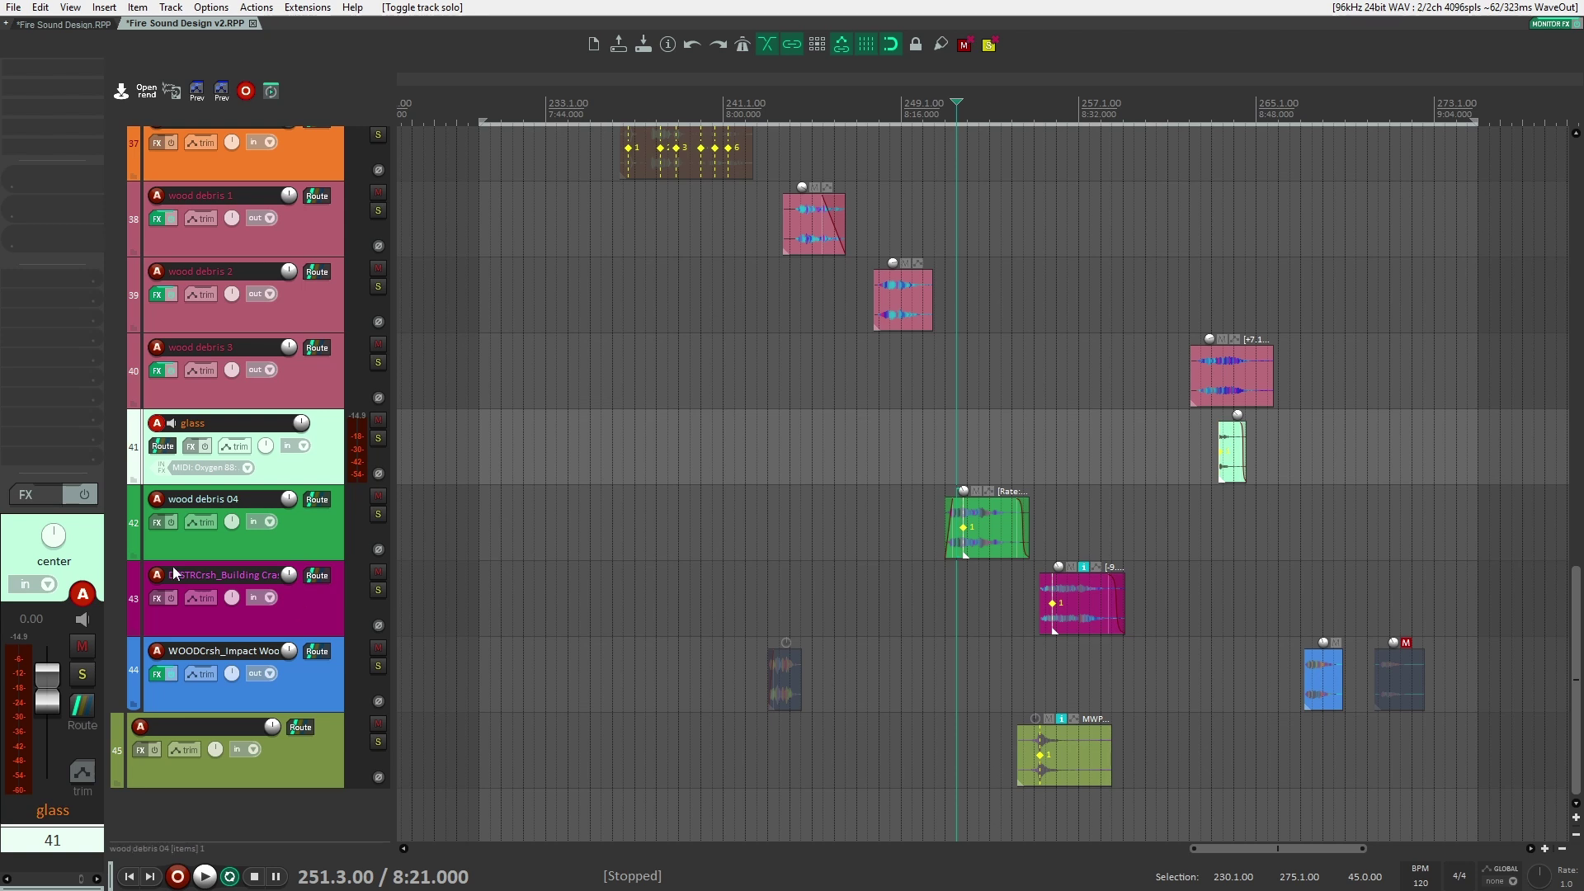
Audition the DESTRCrsh_Building Crash clip on track 43 in solo from 255.3.00, stop playback and unsolo the track
{"action": "left_click", "coordinate": [378, 590]}
{"action": "left_click", "coordinate": [1045, 540]}
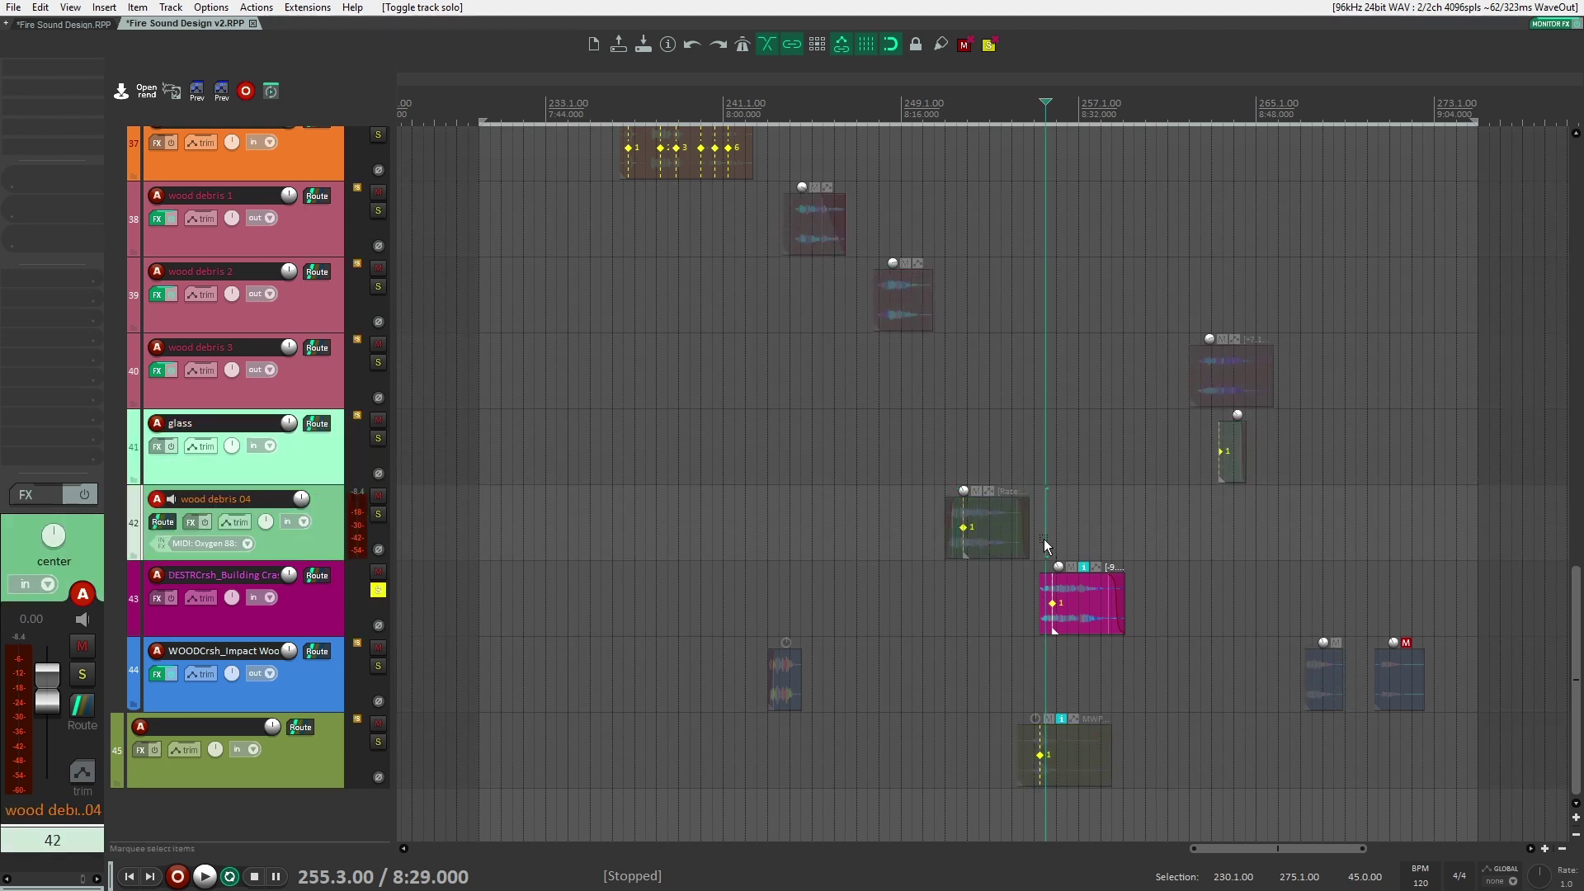
{"action": "left_click", "coordinate": [307, 613]}
{"action": "key", "text": "space"}
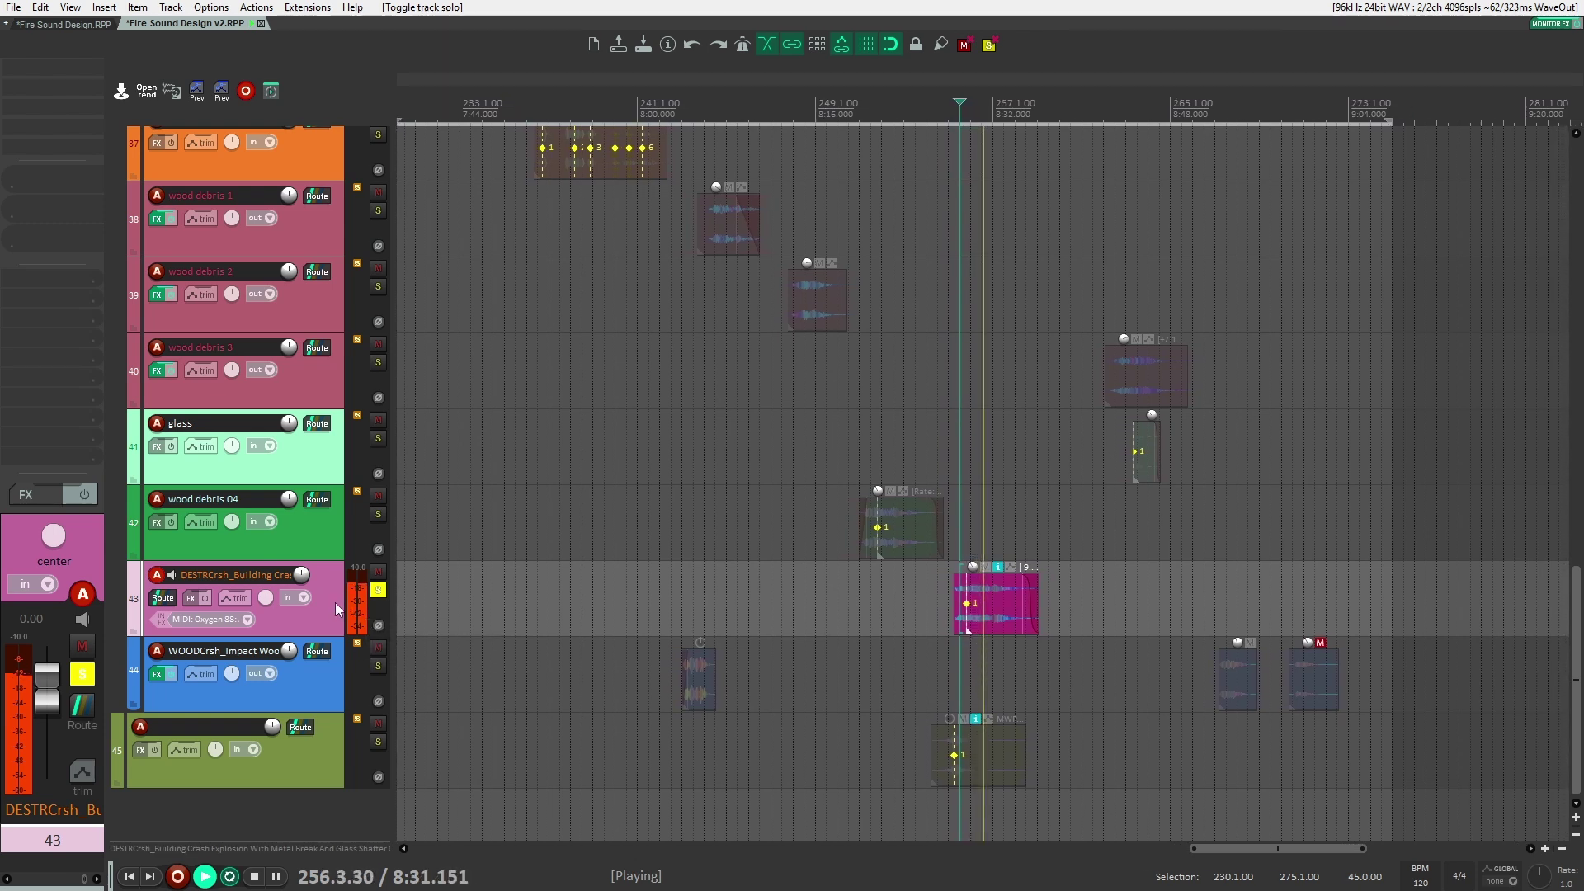
{"action": "key", "text": "space"}
{"action": "left_click", "coordinate": [380, 591]}
{"action": "scroll", "coordinate": [635, 599], "scroll_direction": "up", "scroll_amount": 1}
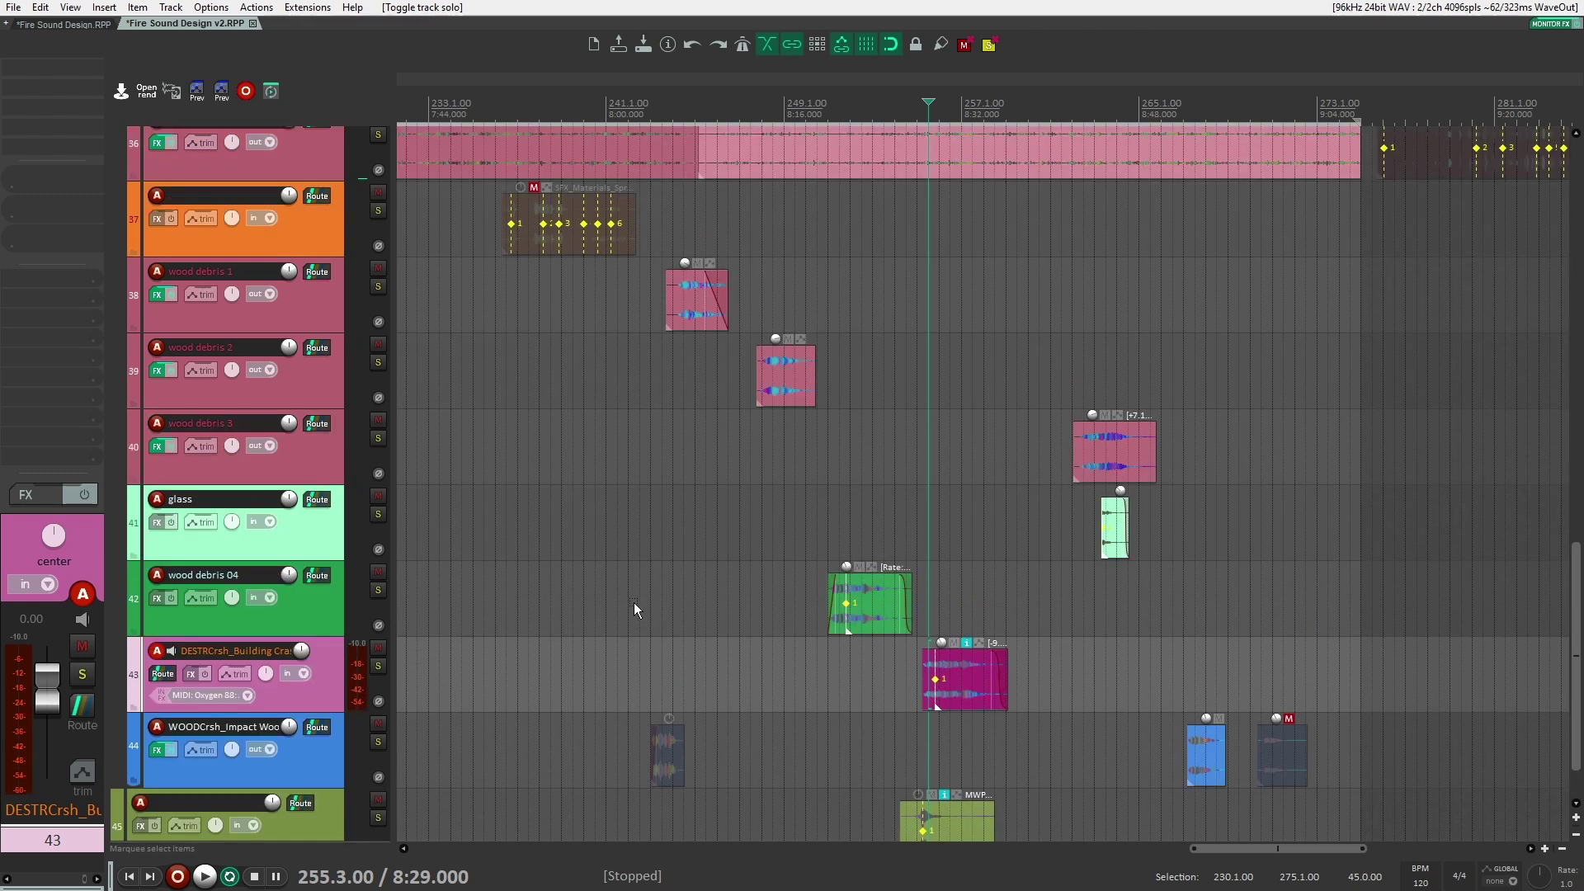